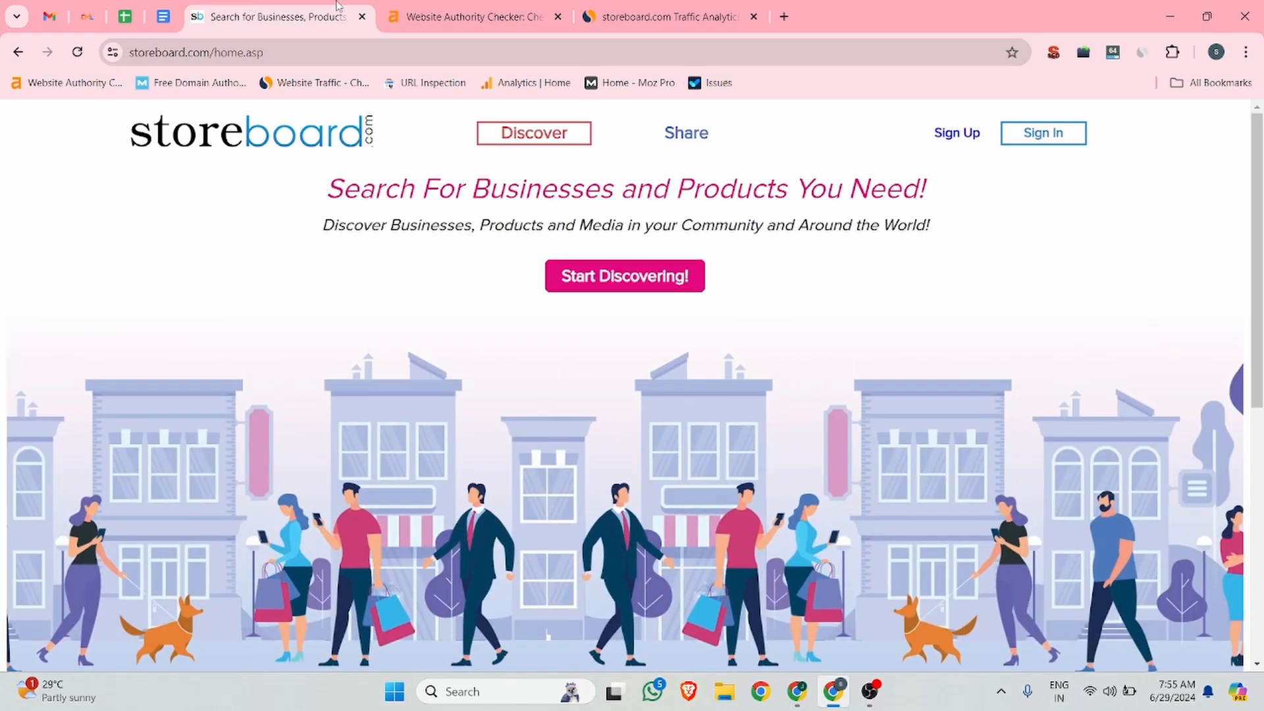
Step: Check storeboard.com's domain rating of 77 on ahrefs, then view its Similarweb traffic overview of 245.2K visits
click(415, 14)
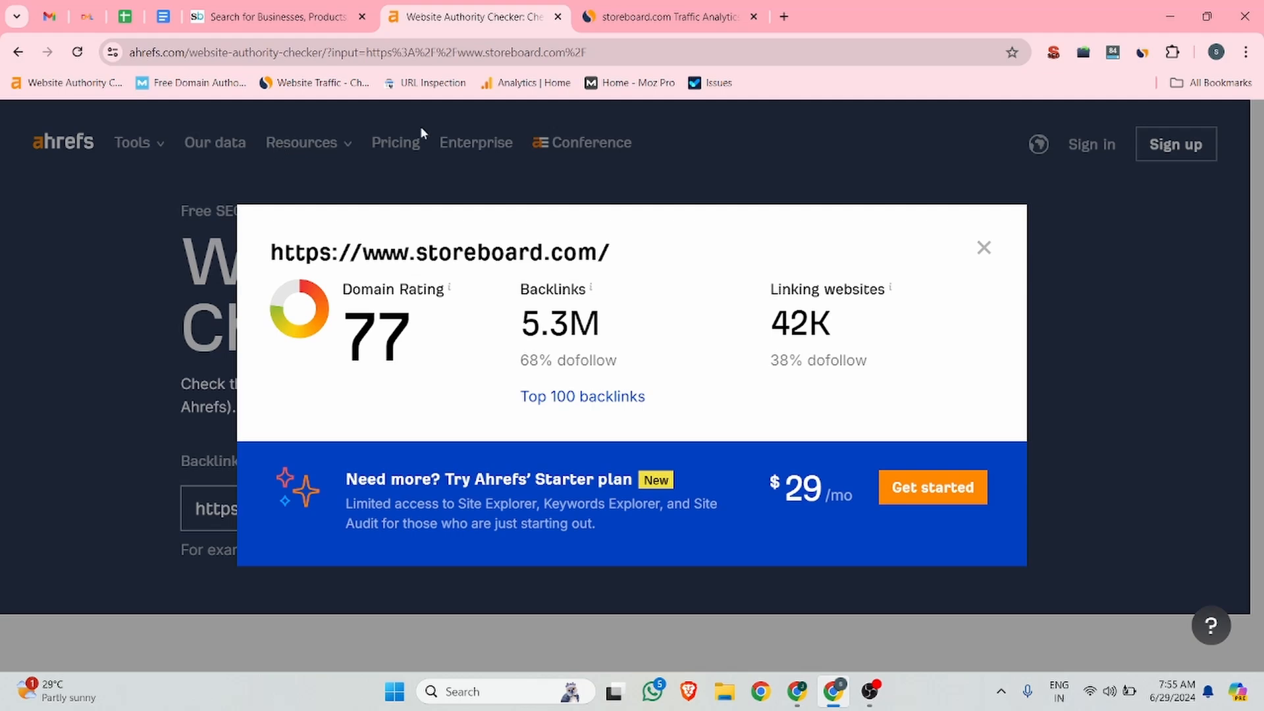
click(668, 5)
scroll(557, 238, down, 6)
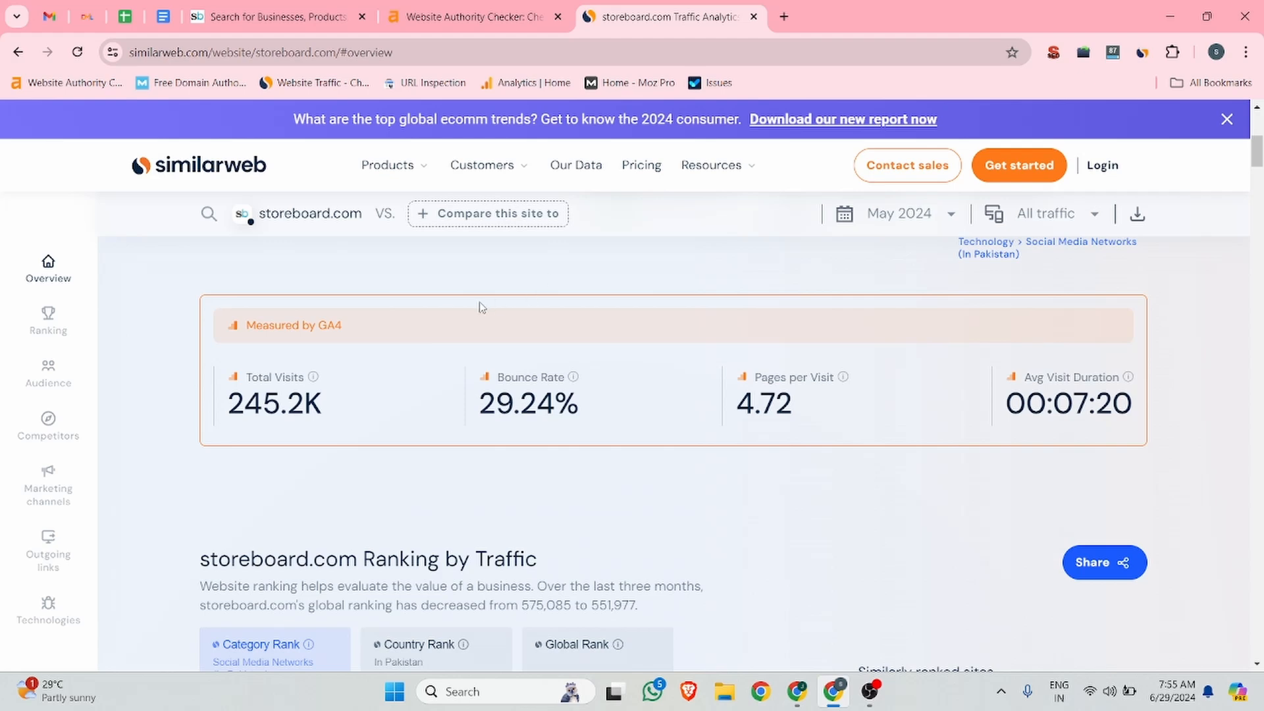
Step: Scroll to Similarweb's web traffic by country for storeboard.com, then return to the Storeboard home page
scroll(559, 367, down, 20)
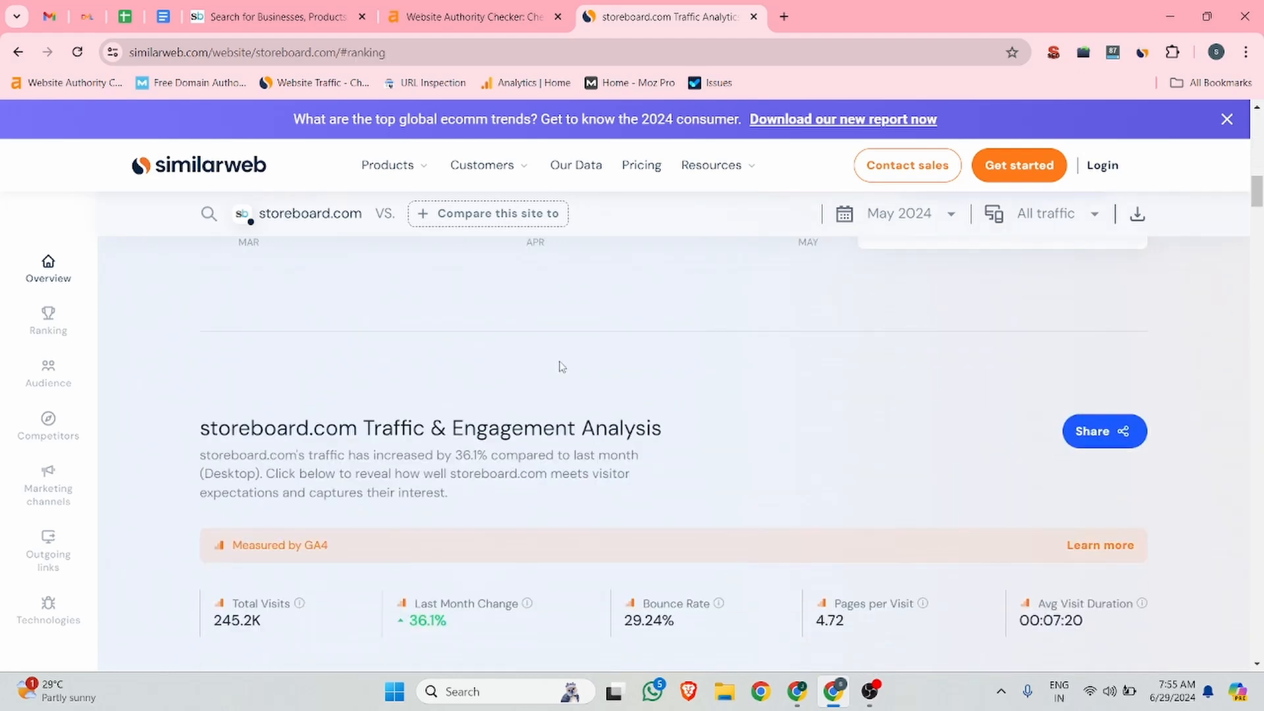
scroll(849, 376, up, 1)
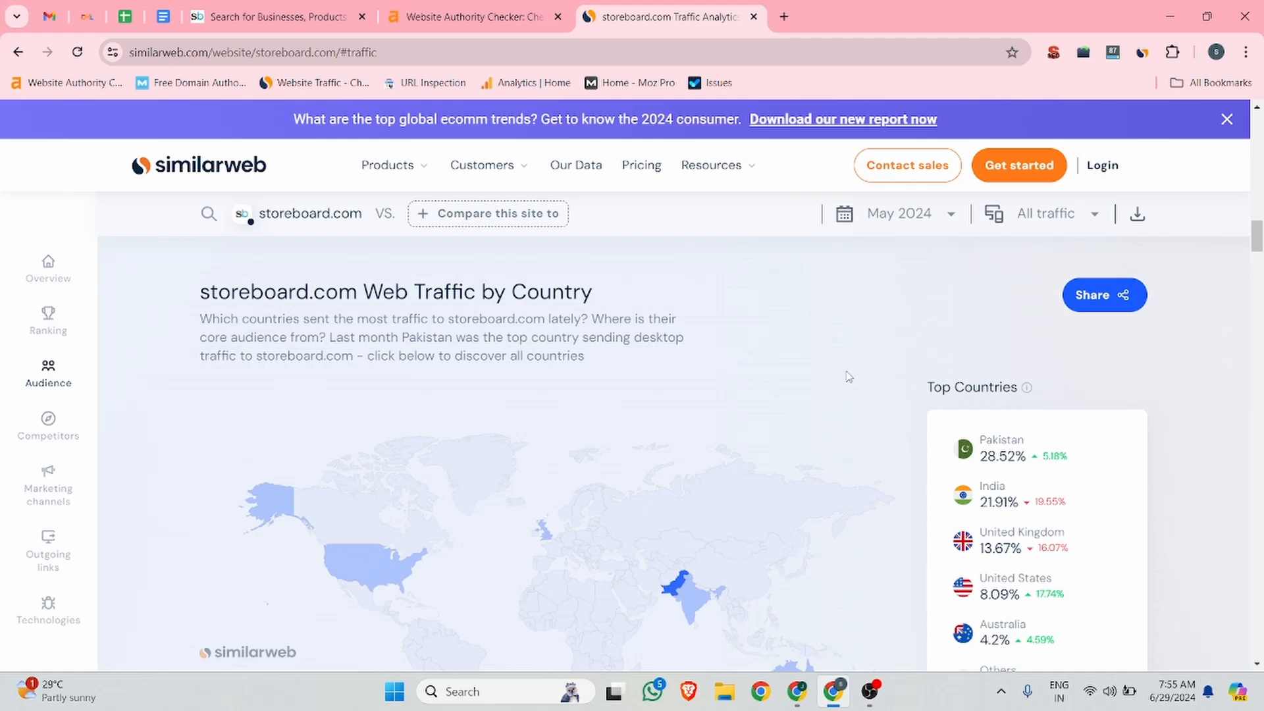
scroll(849, 376, down, 4)
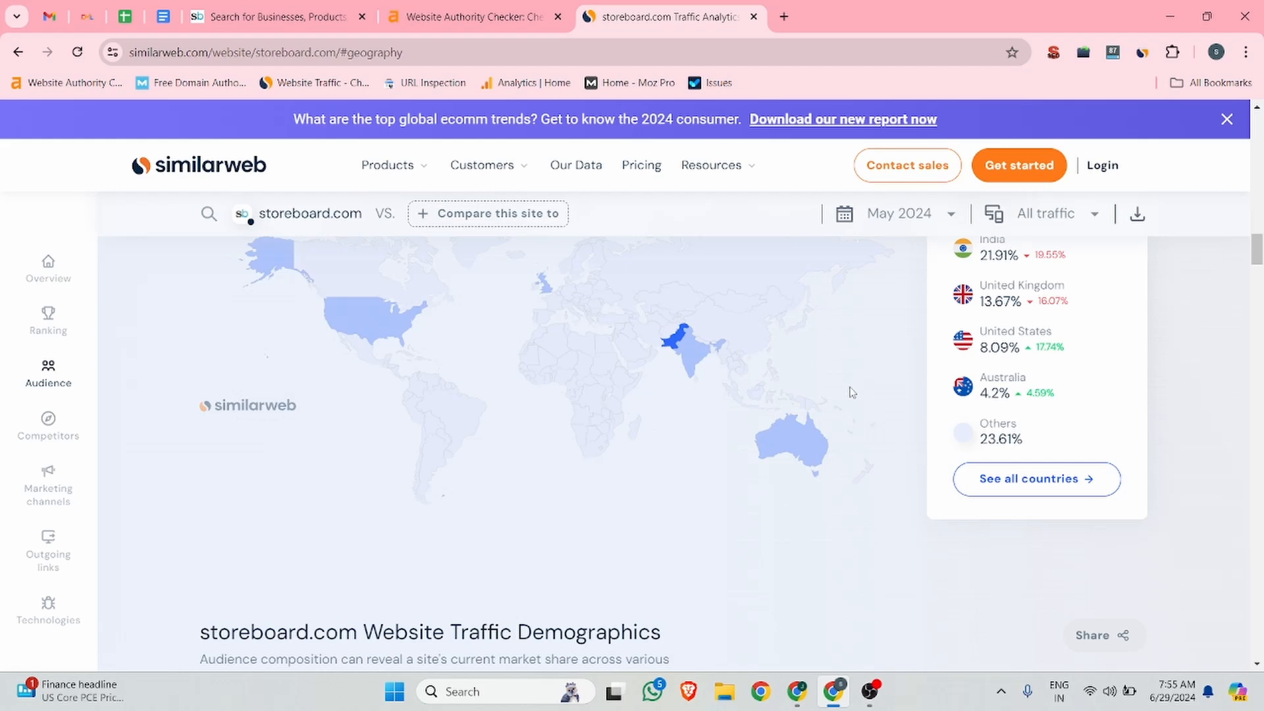
click(317, 7)
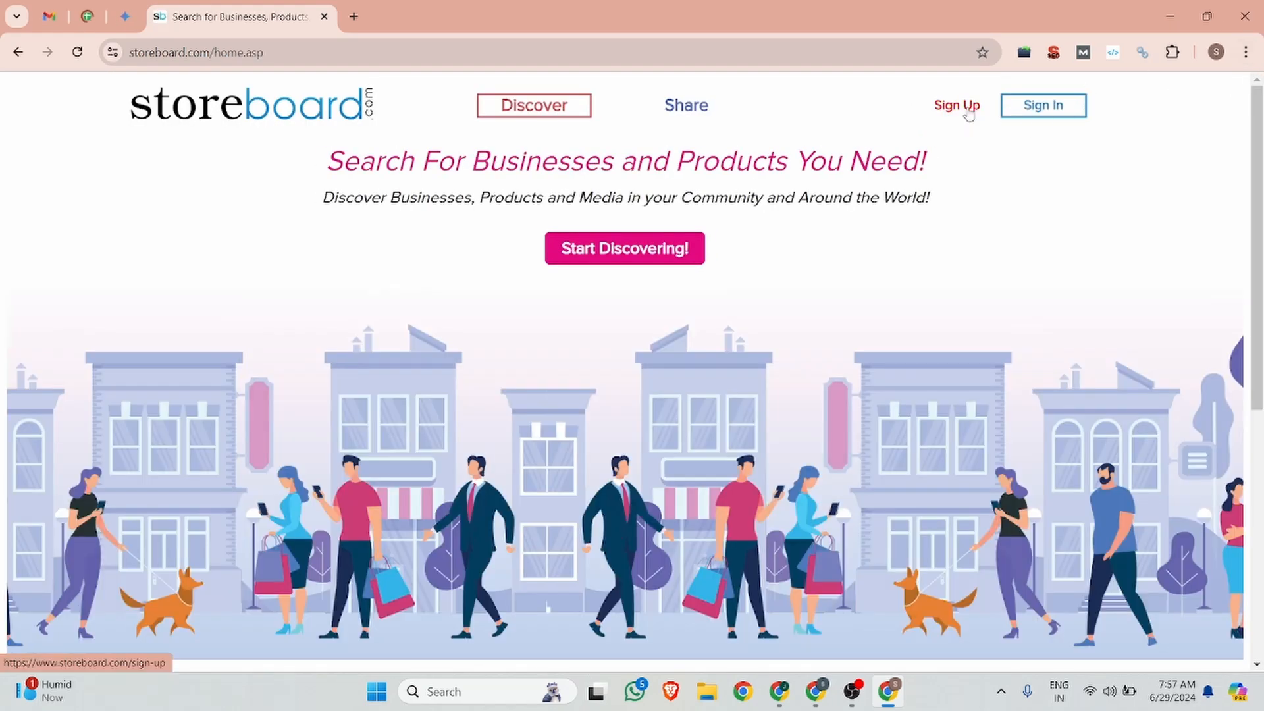
Step: Open Storeboard's sign-up form and load dmltraining.com in a separate tab for reference
click(967, 112)
click(354, 17)
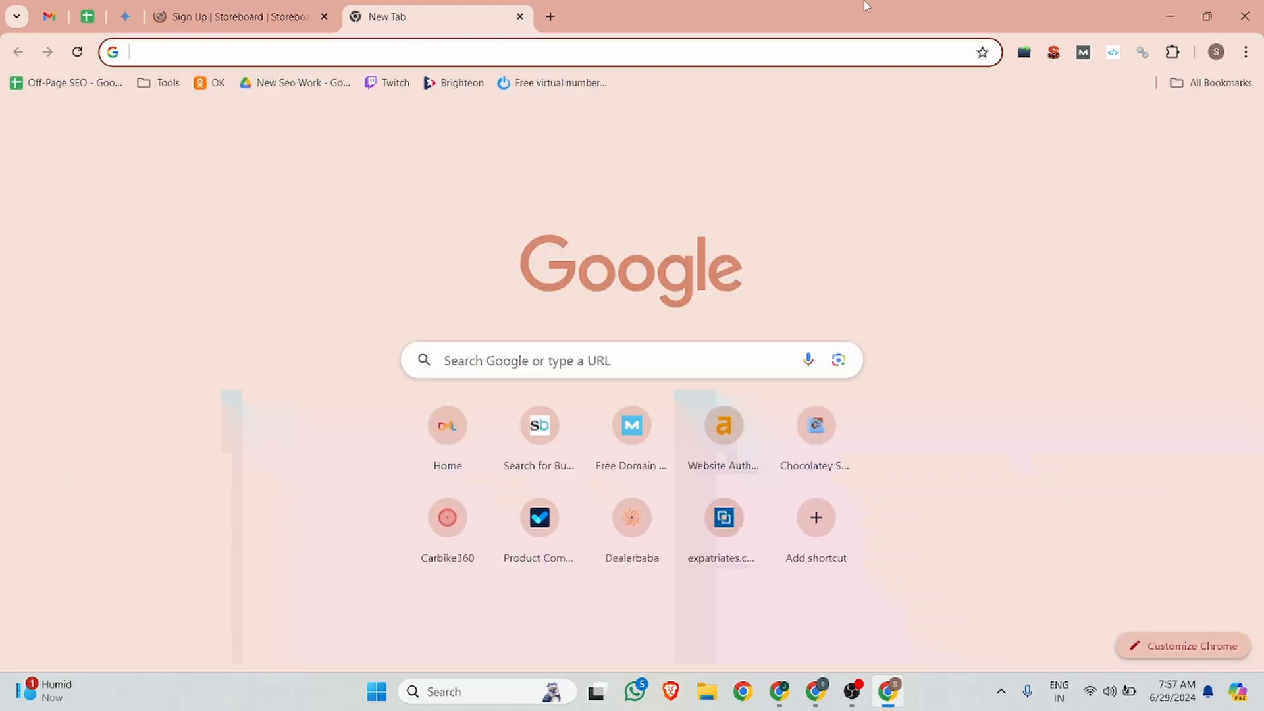
text(dmltraining.com)
key(Return)
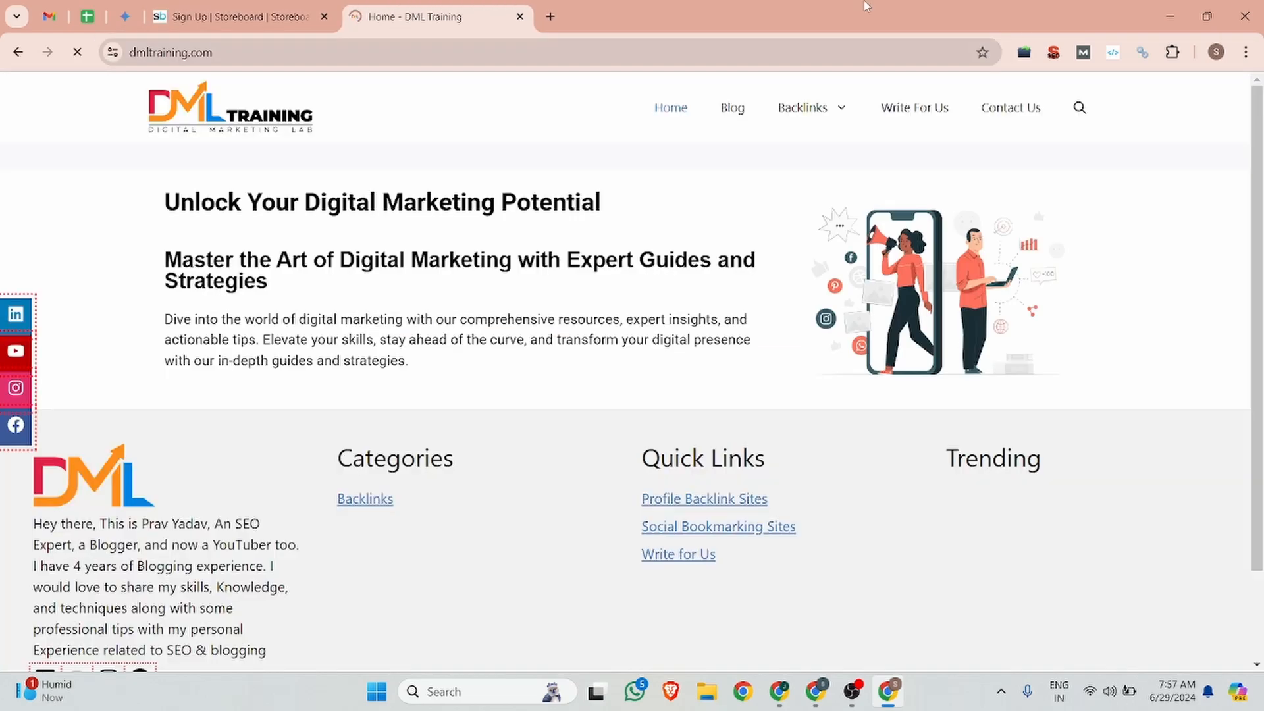
click(206, 9)
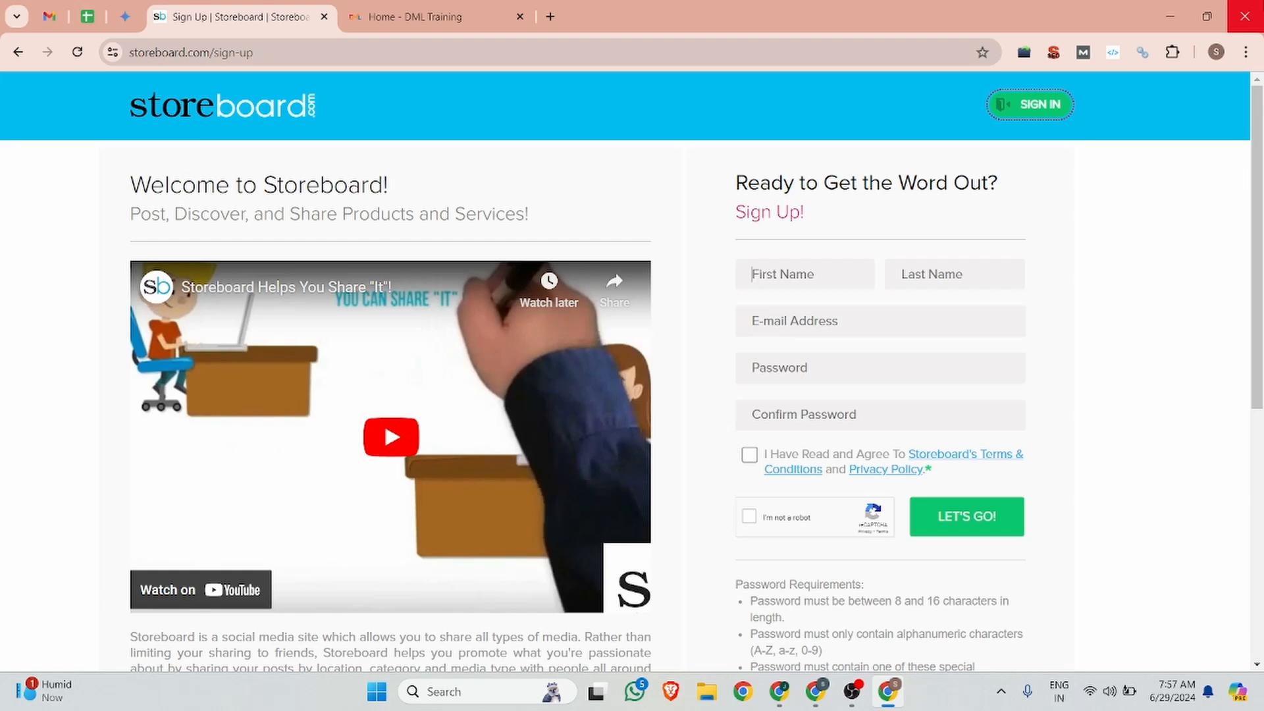
Step: Enter first name DML and last name Training, accept the suggested e-mail and strong password, and tick Terms and reCAPTCHA
text(DML)
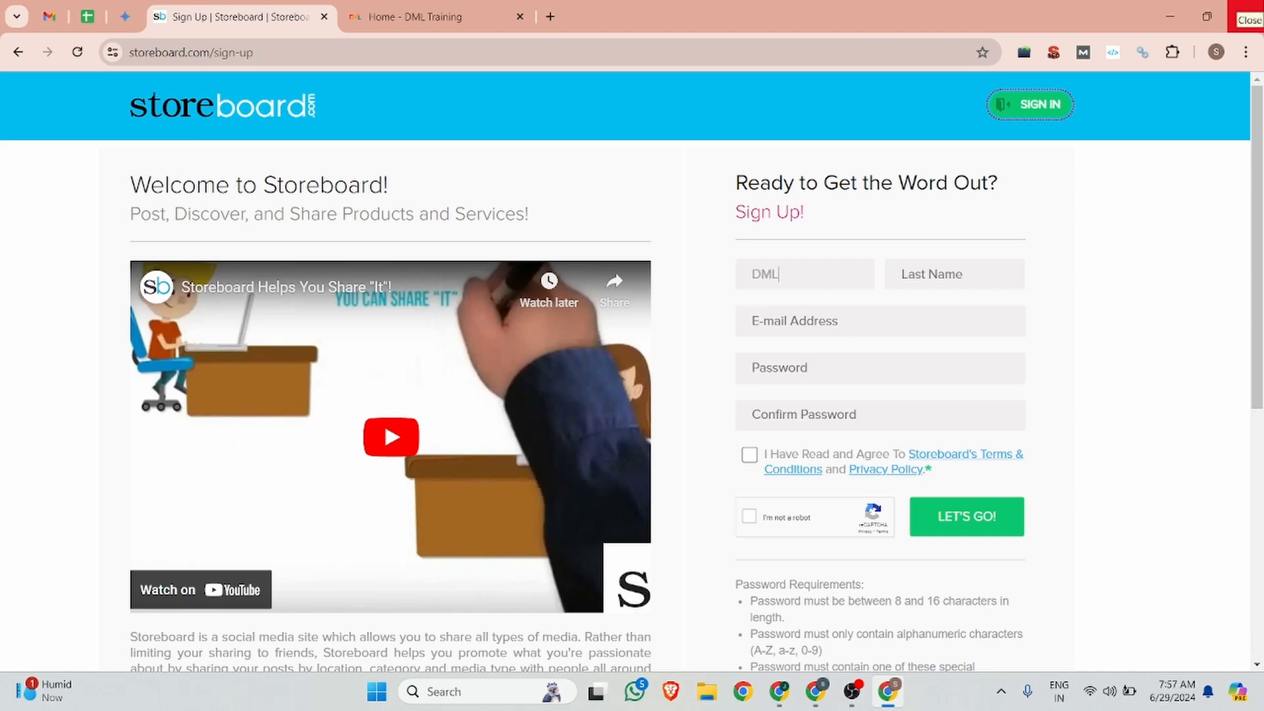
key(Tab)
text(Training)
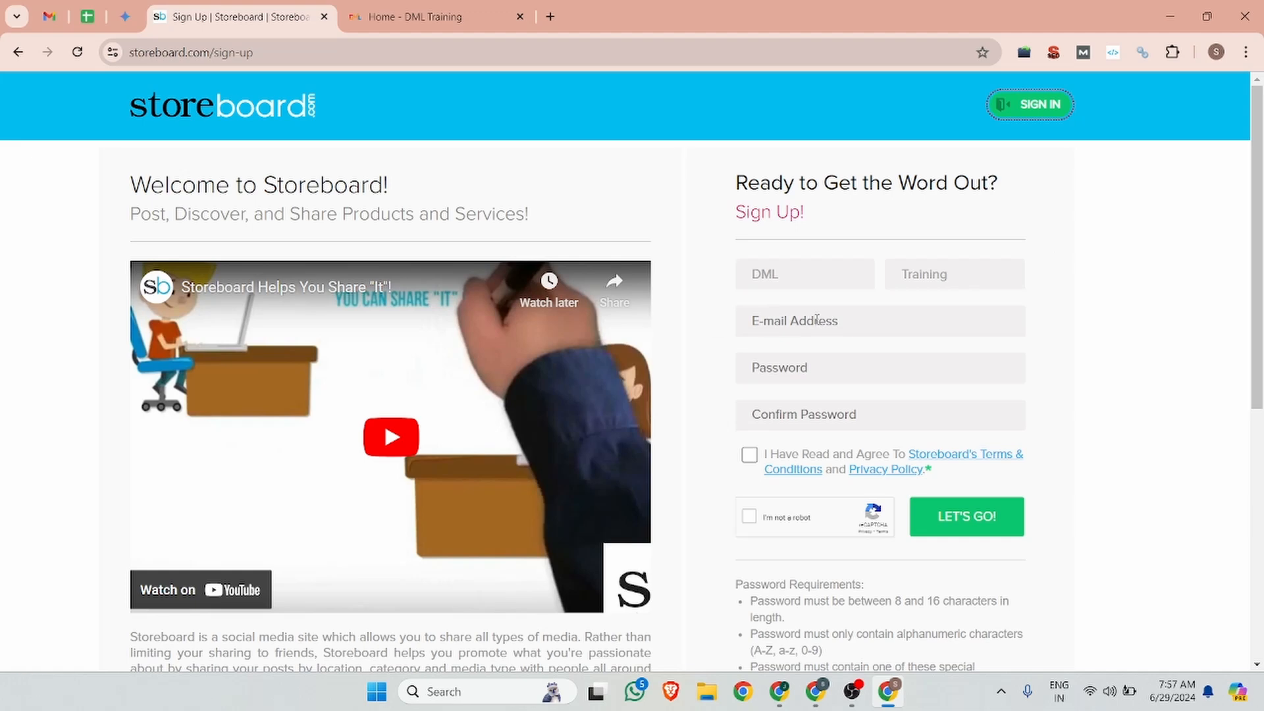
click(777, 321)
click(775, 363)
click(775, 363)
click(945, 415)
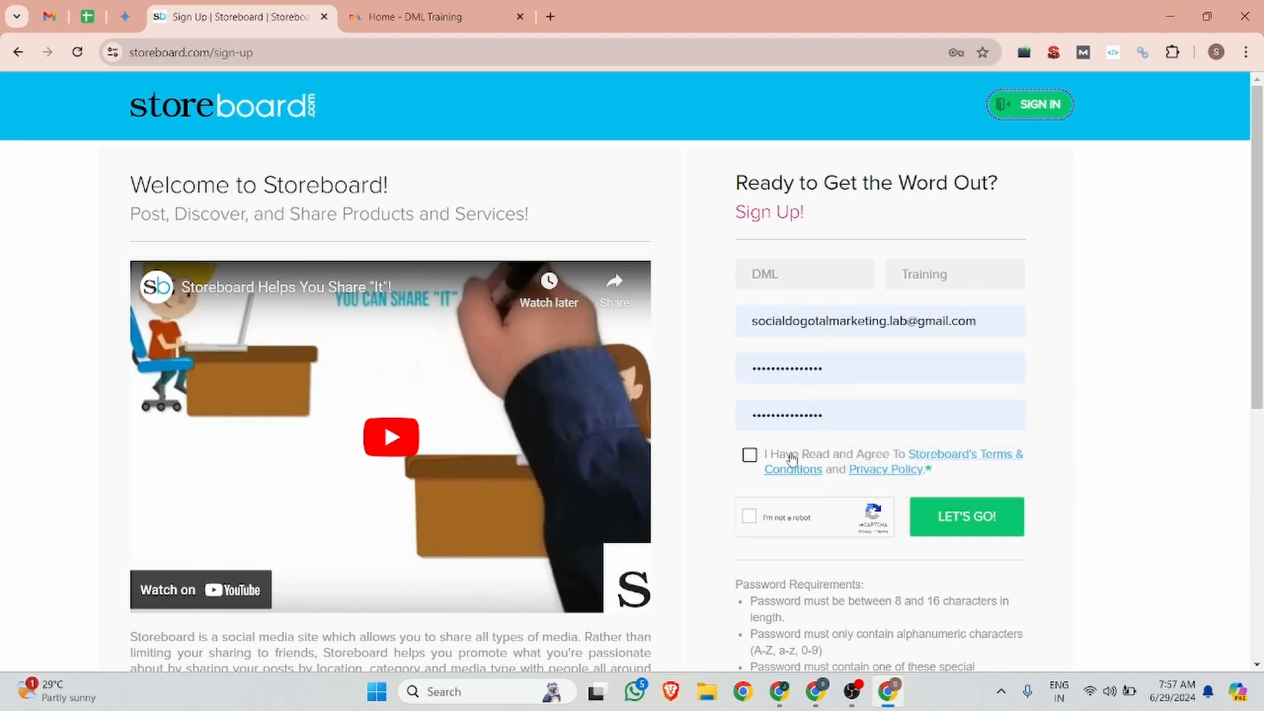
click(750, 455)
click(750, 517)
Step: Clear the password rule warning with a new suggested strong password and submit the registration
click(991, 520)
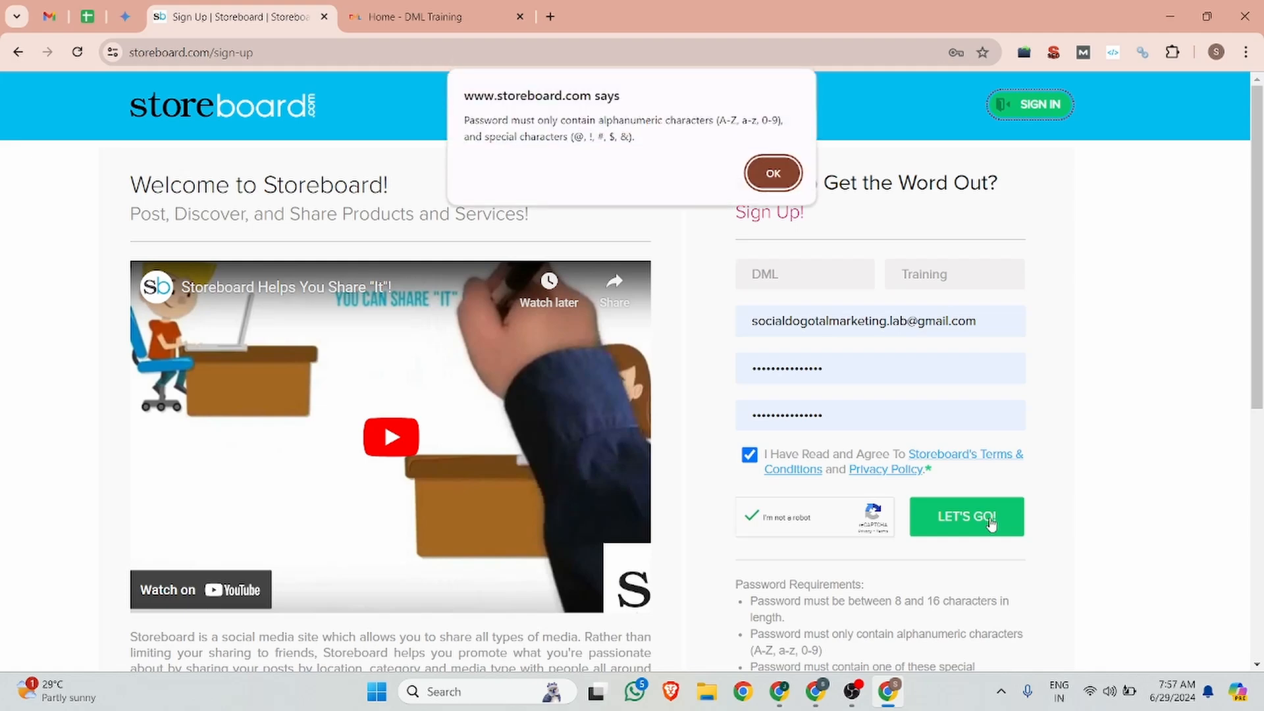
click(775, 173)
click(836, 367)
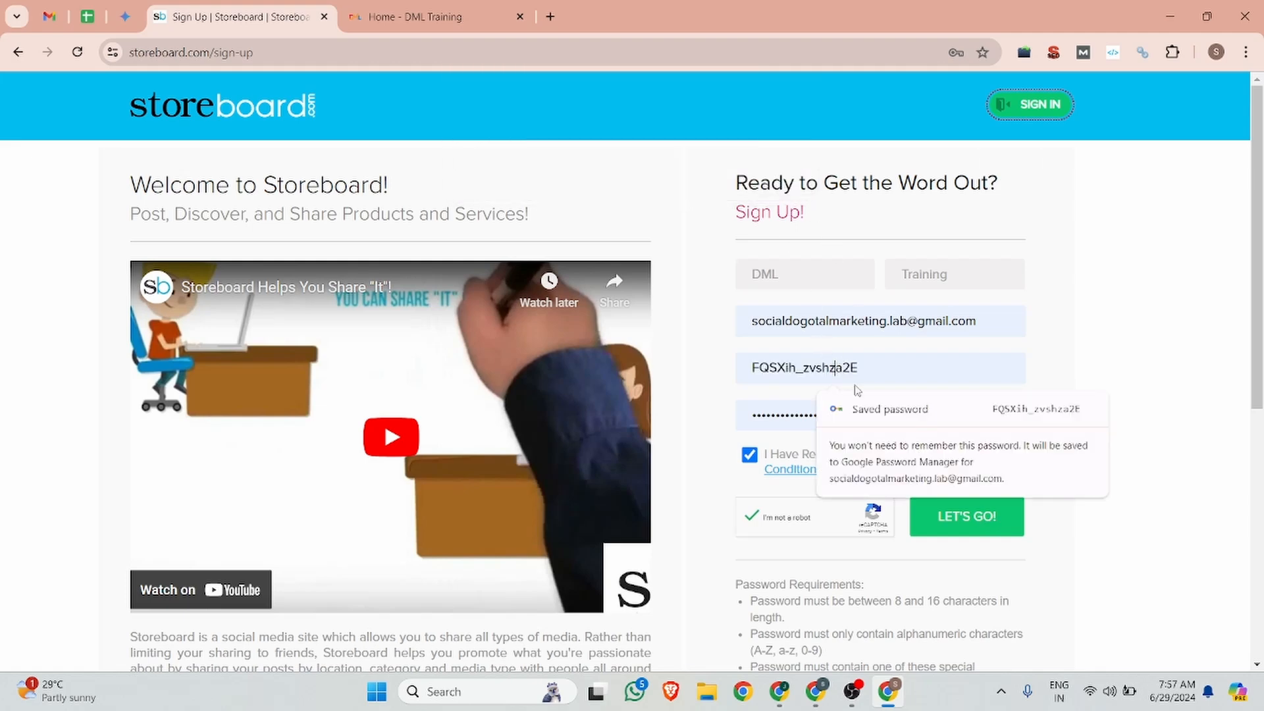
click(783, 407)
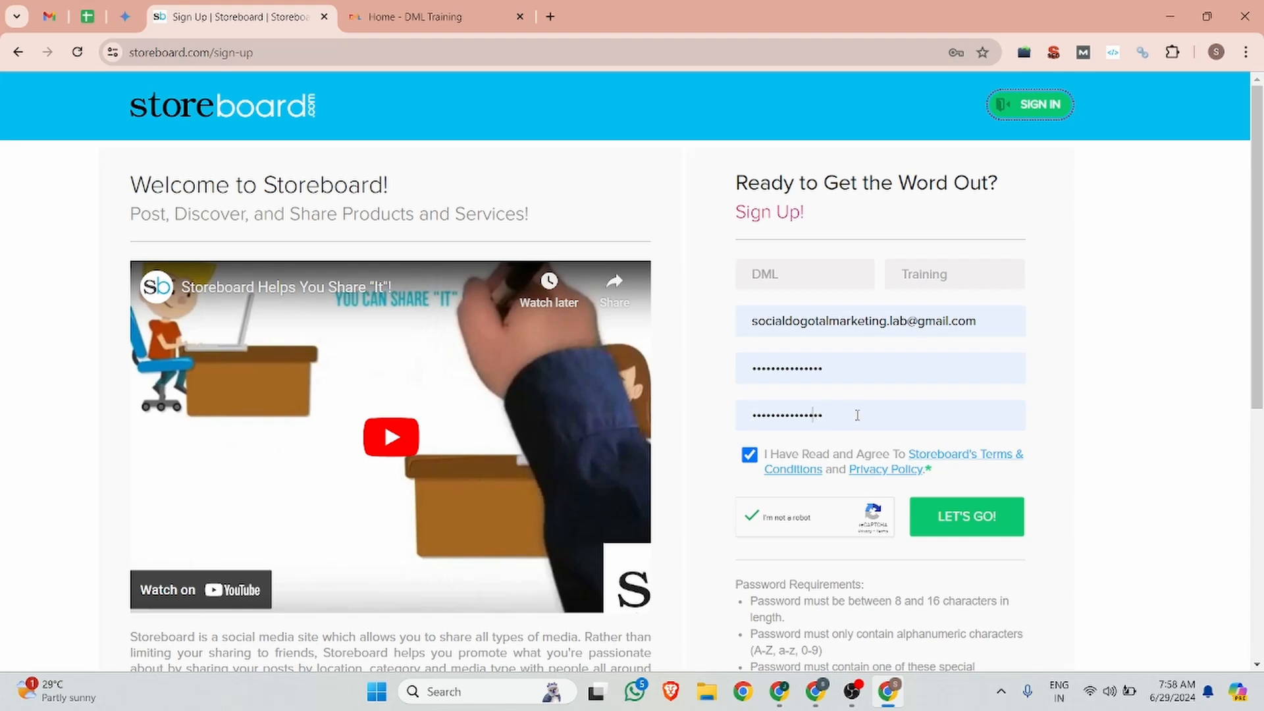
click(988, 529)
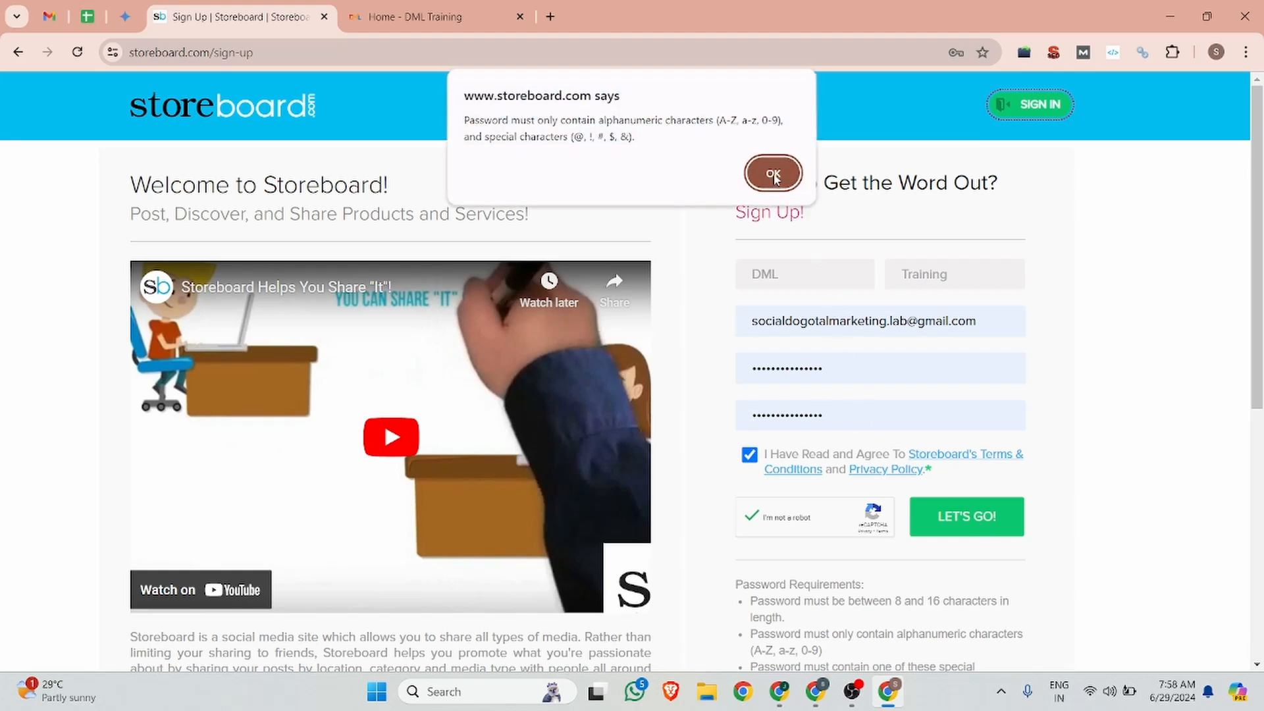
click(774, 175)
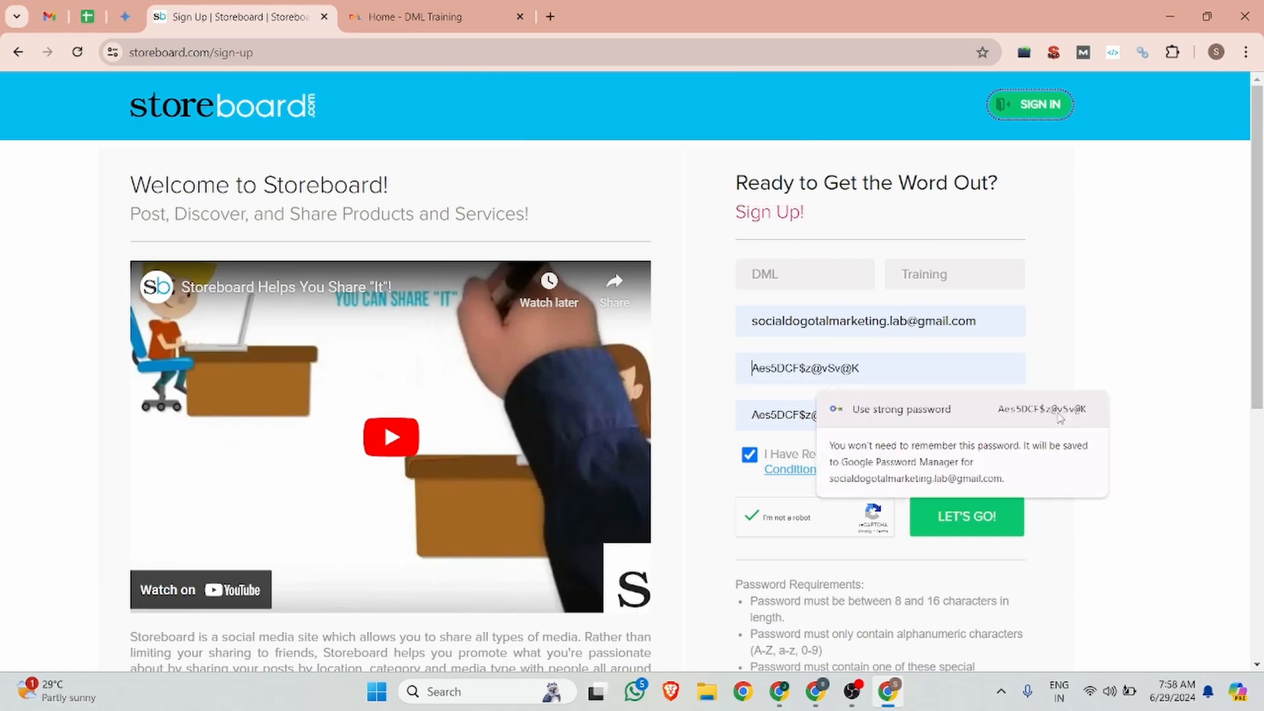
click(974, 518)
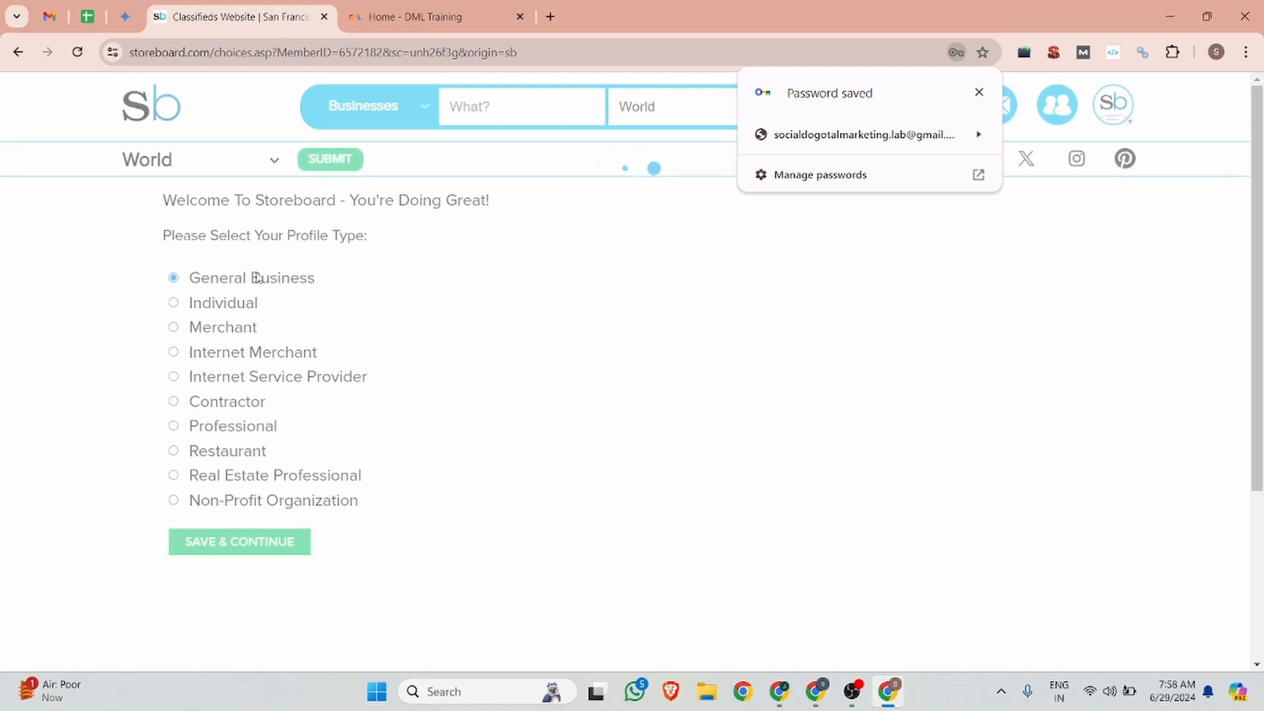
Step: Dismiss the password-saved notice and continue with General Business as the profile type
click(979, 92)
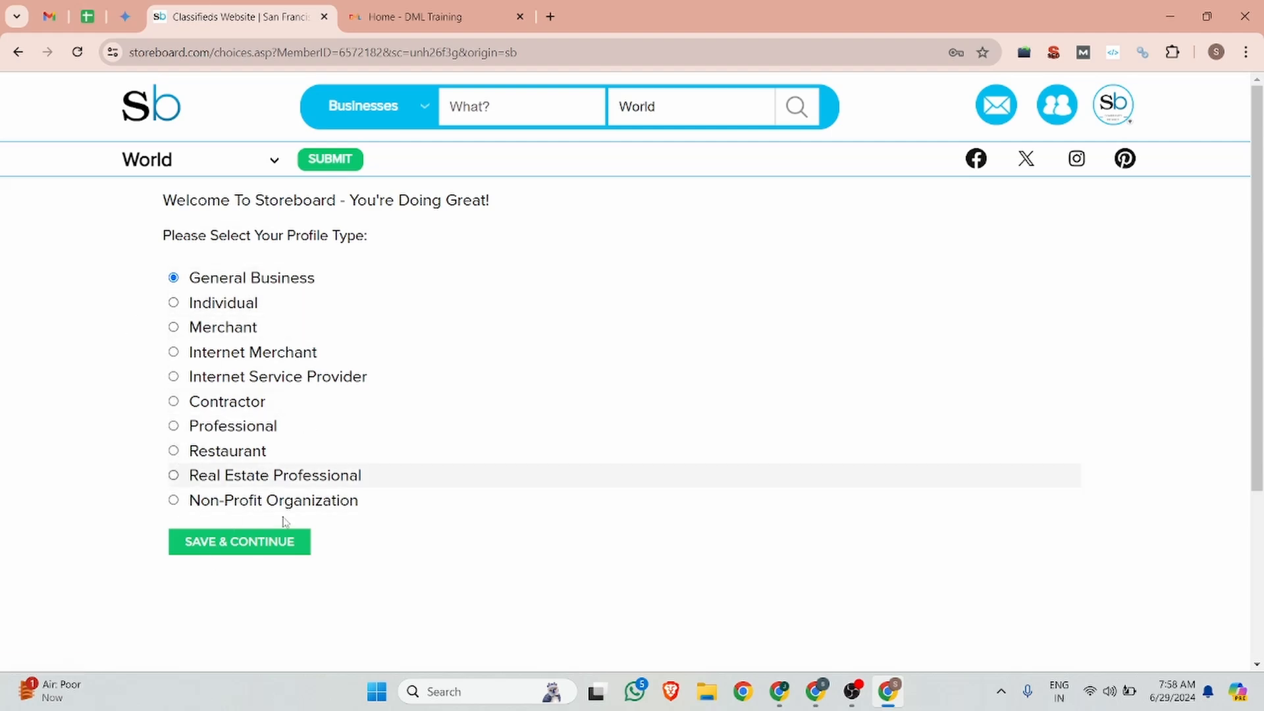
click(229, 545)
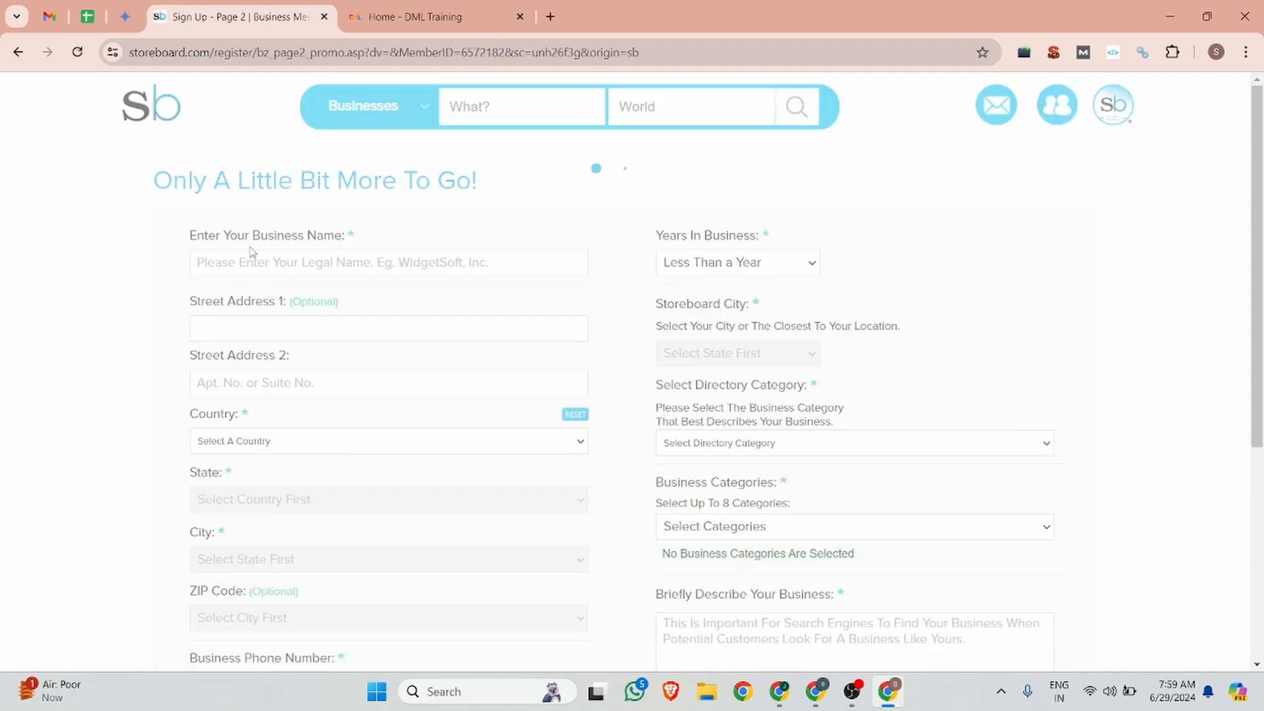
Step: Enter business name DML Training and paste the street address copied from the Backlink notes
click(208, 301)
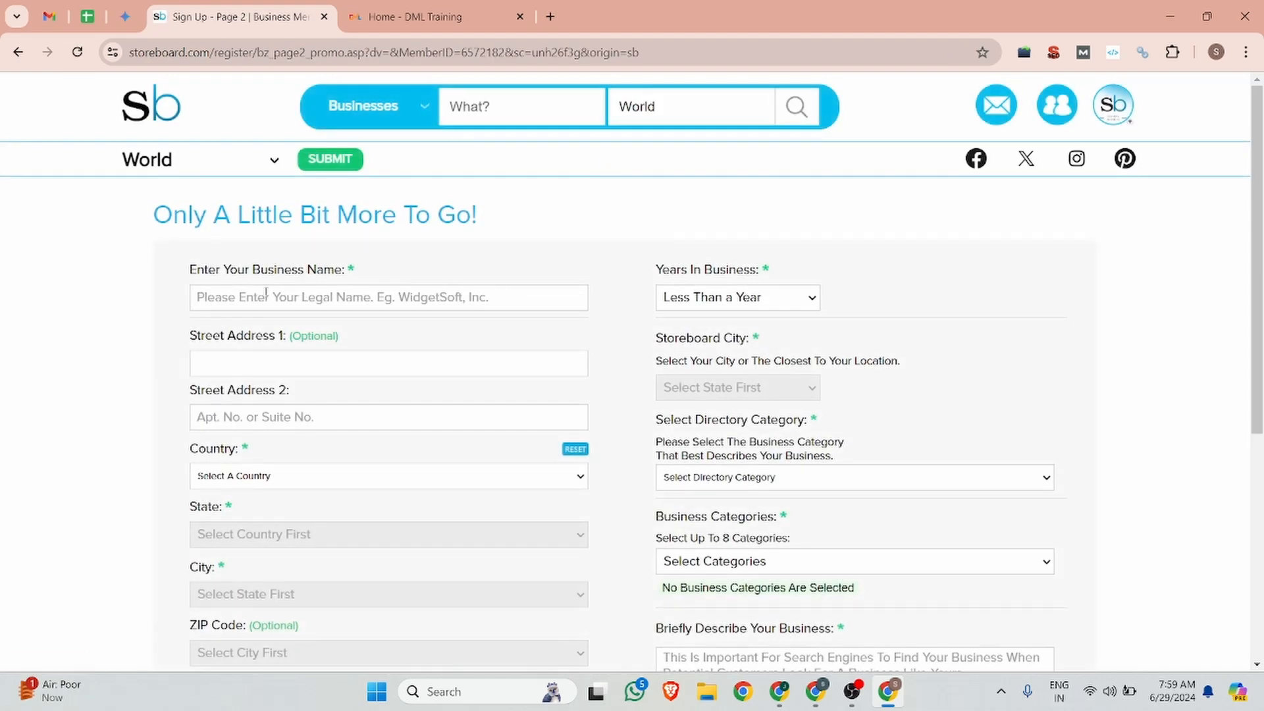
click(260, 293)
text(DML)
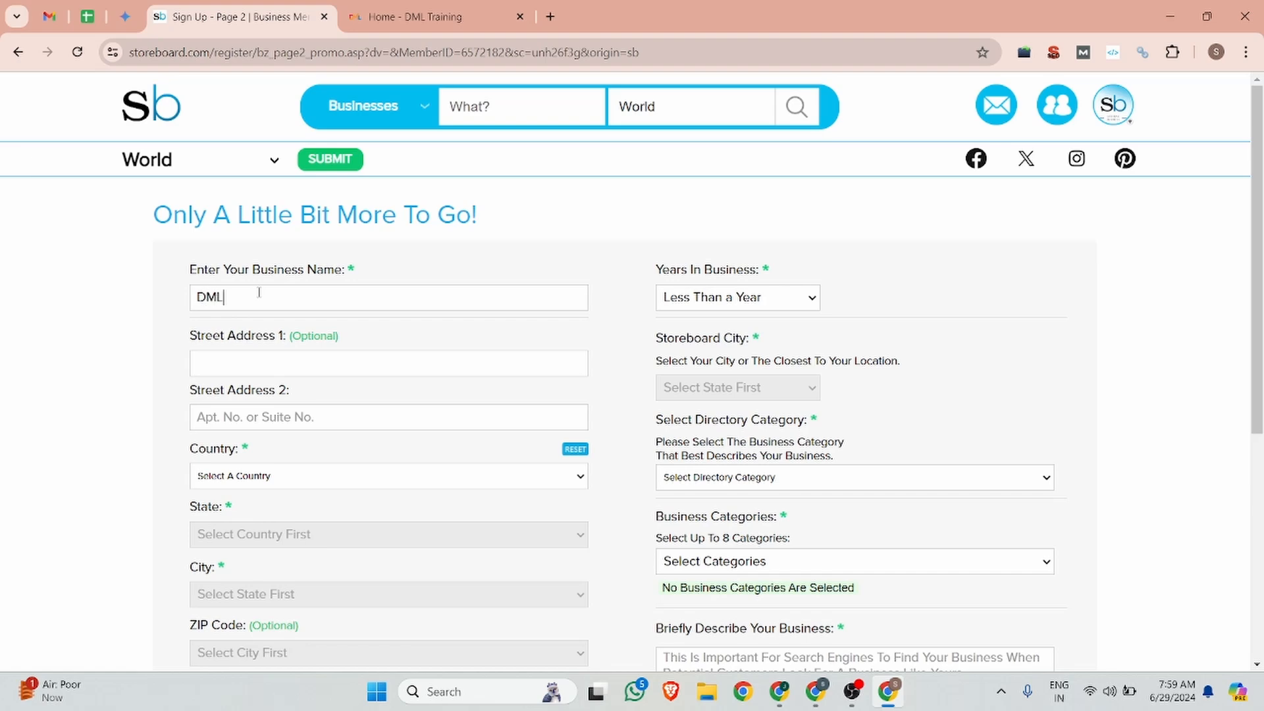
text( Training)
click(248, 367)
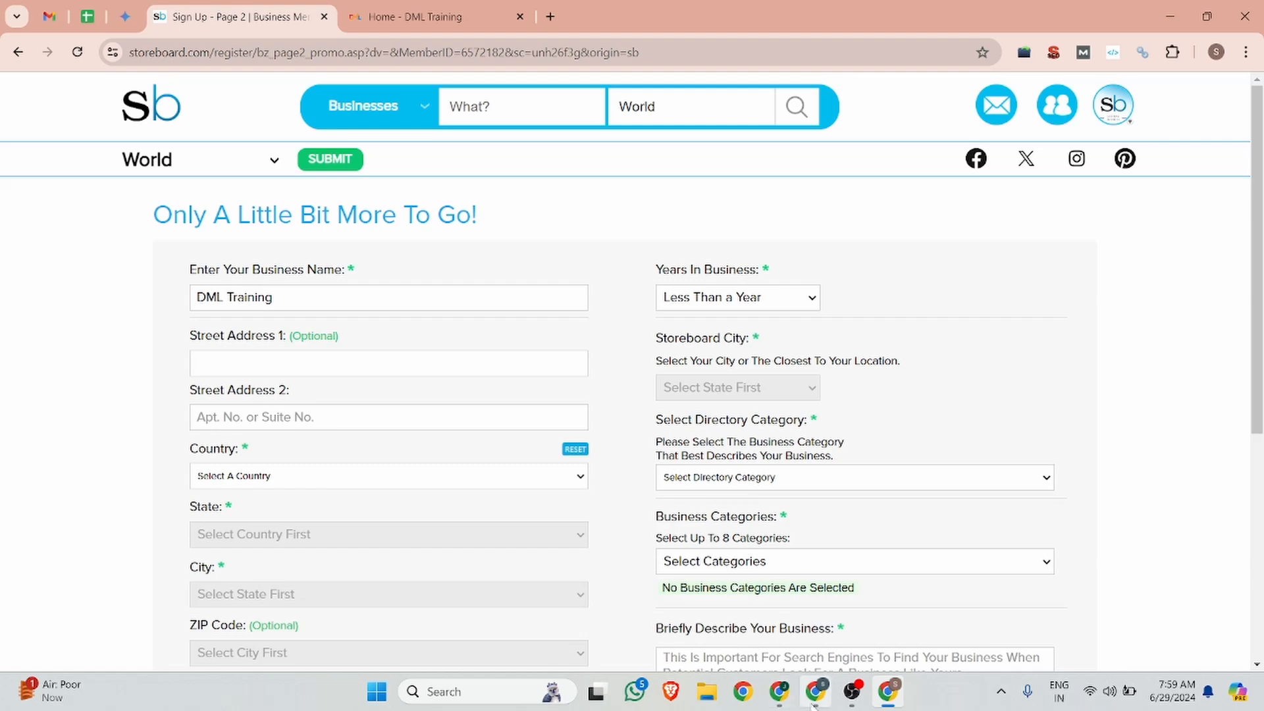
click(815, 700)
click(163, 16)
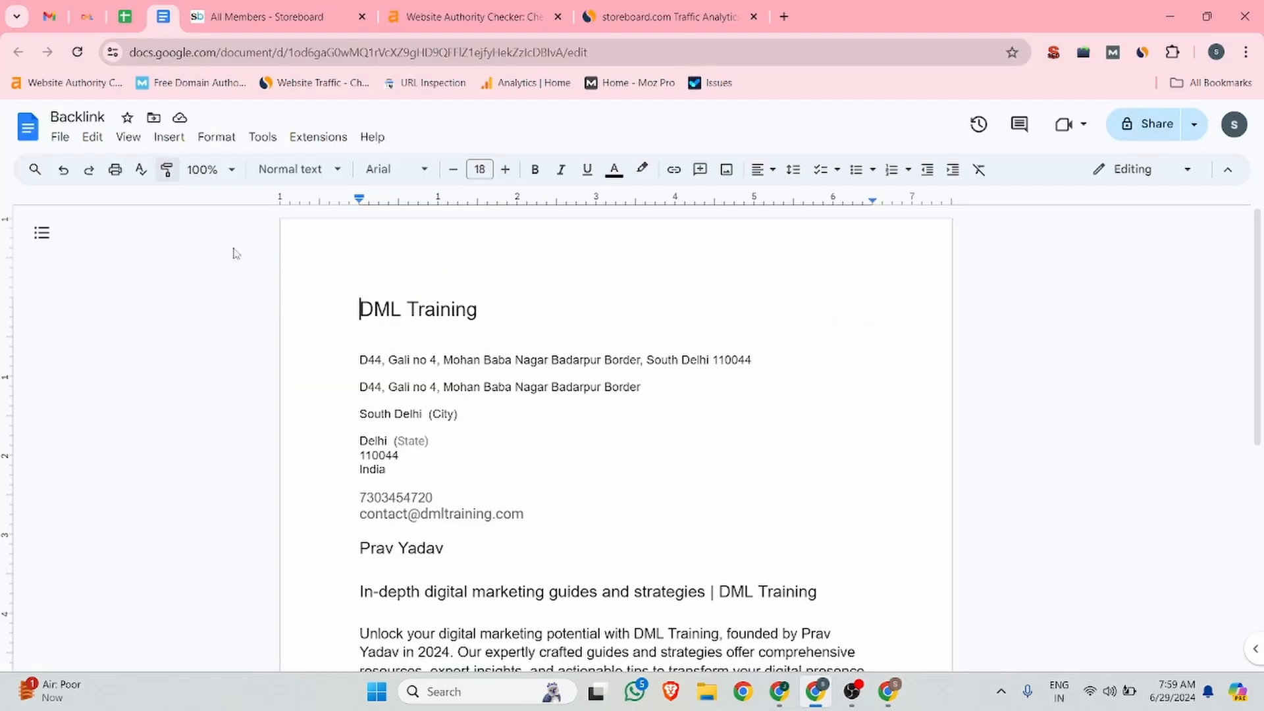
drag(634, 389, 324, 385)
key(ctrl+c)
mouse_move(887, 692)
click(885, 606)
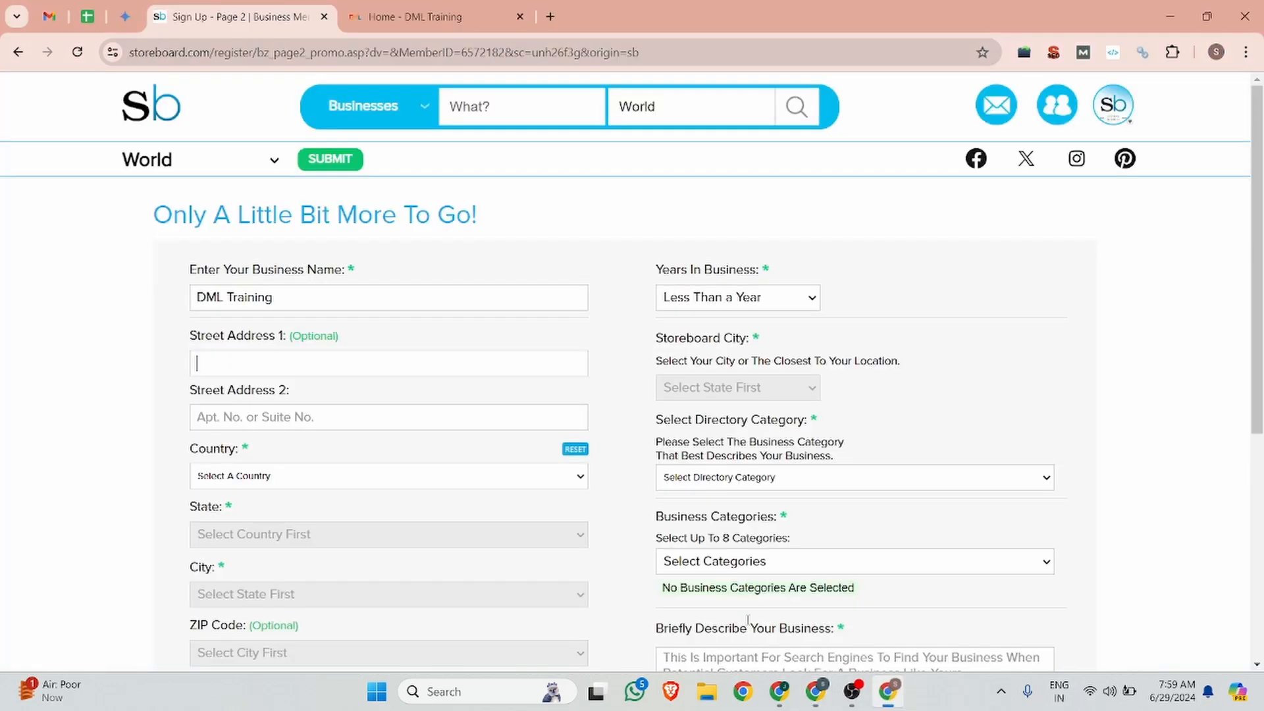
click(274, 363)
key(ctrl+v)
click(266, 415)
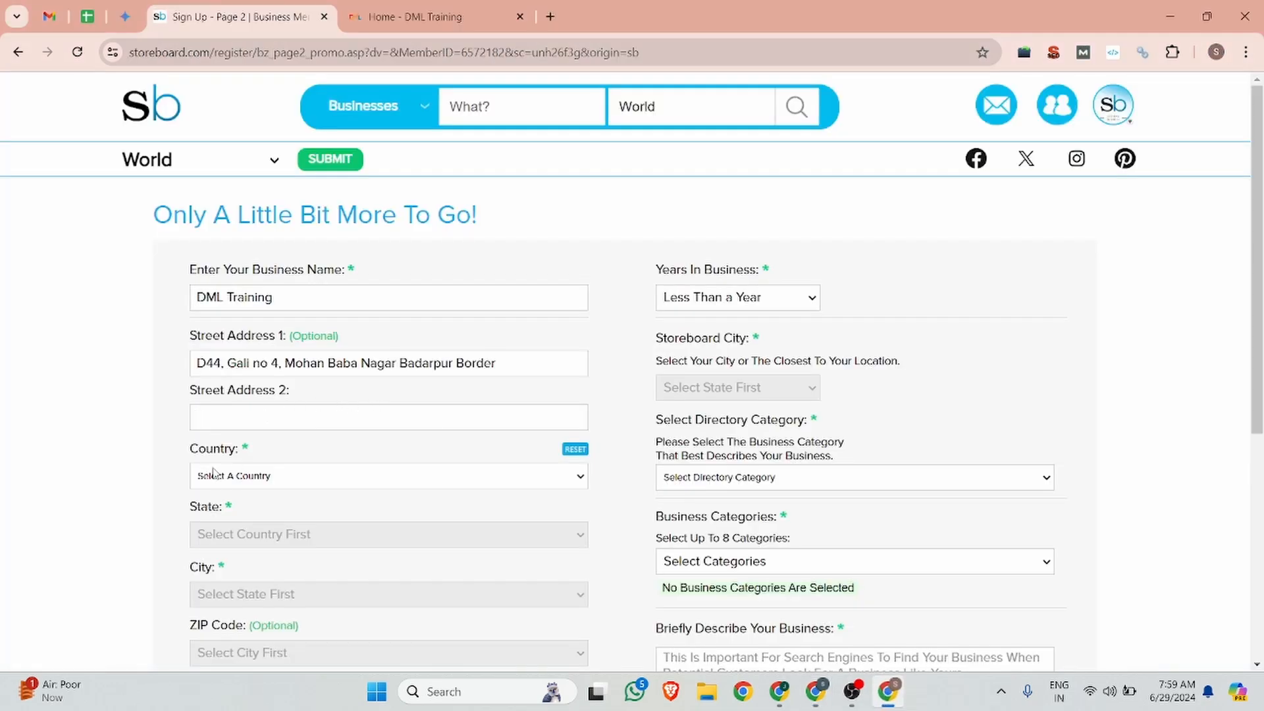
Step: Set country India, state Delhi, city New Delhi and postal code 110044
click(415, 476)
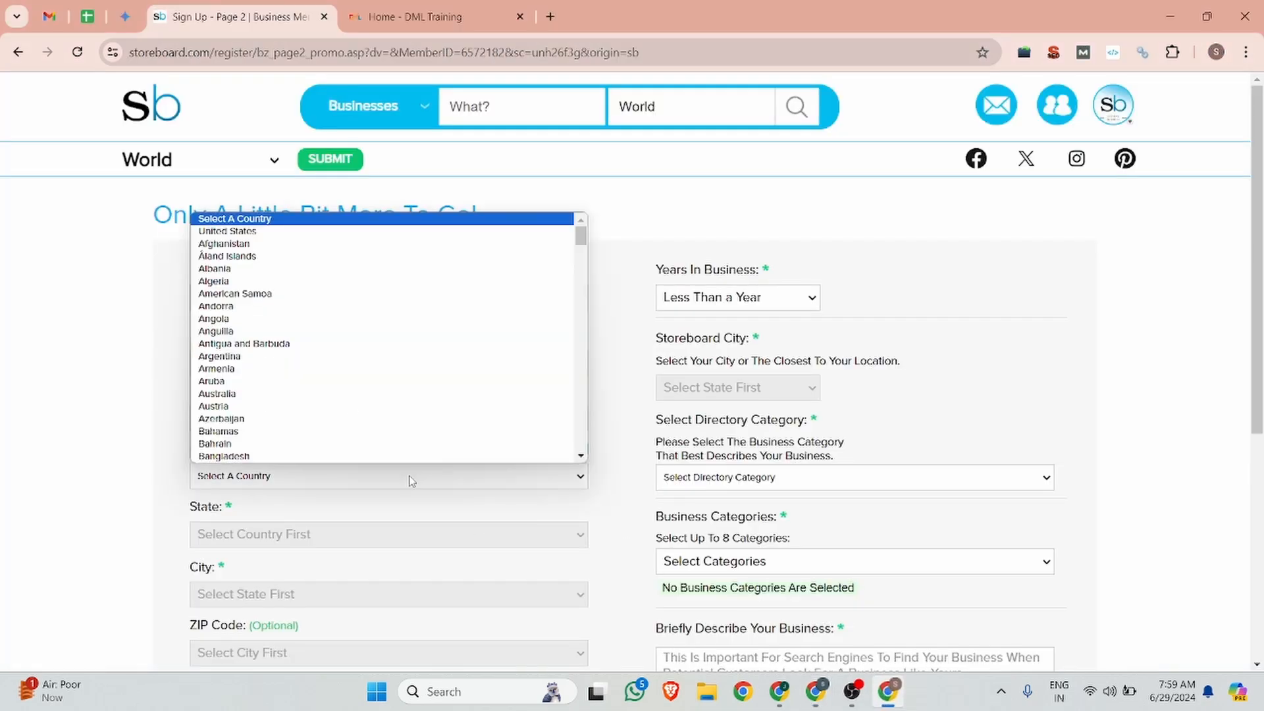
text(india)
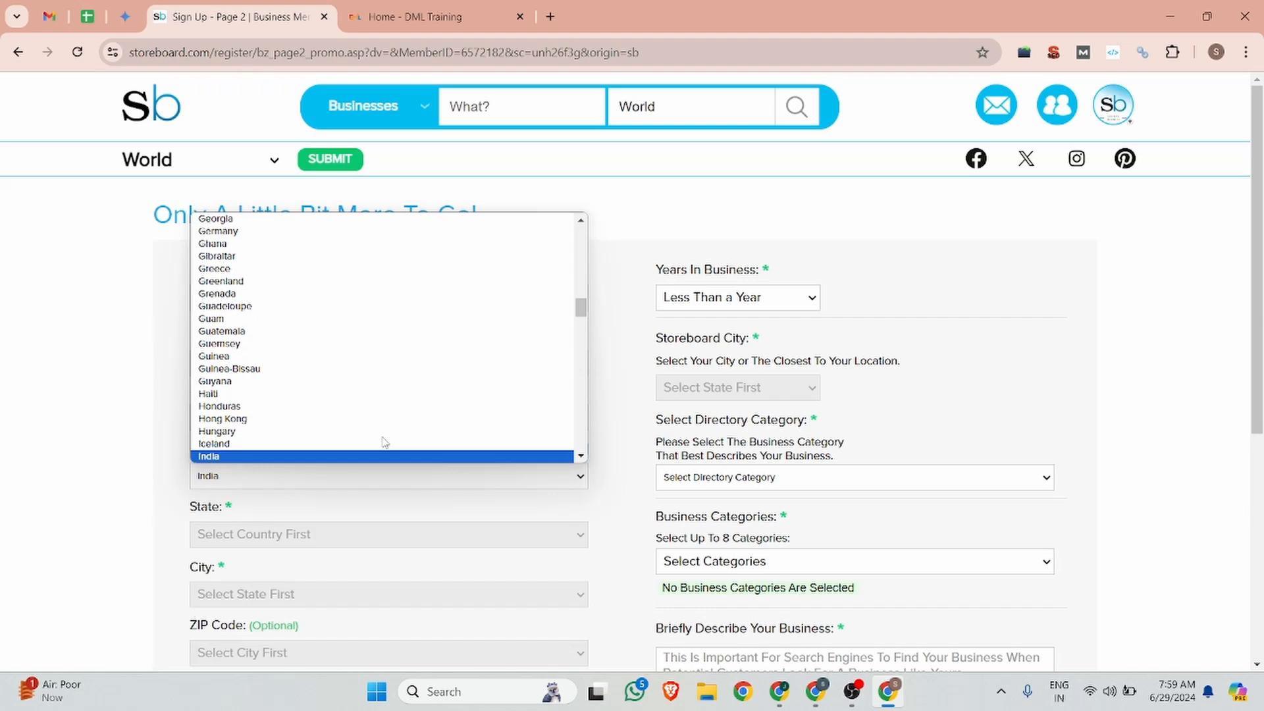
click(388, 431)
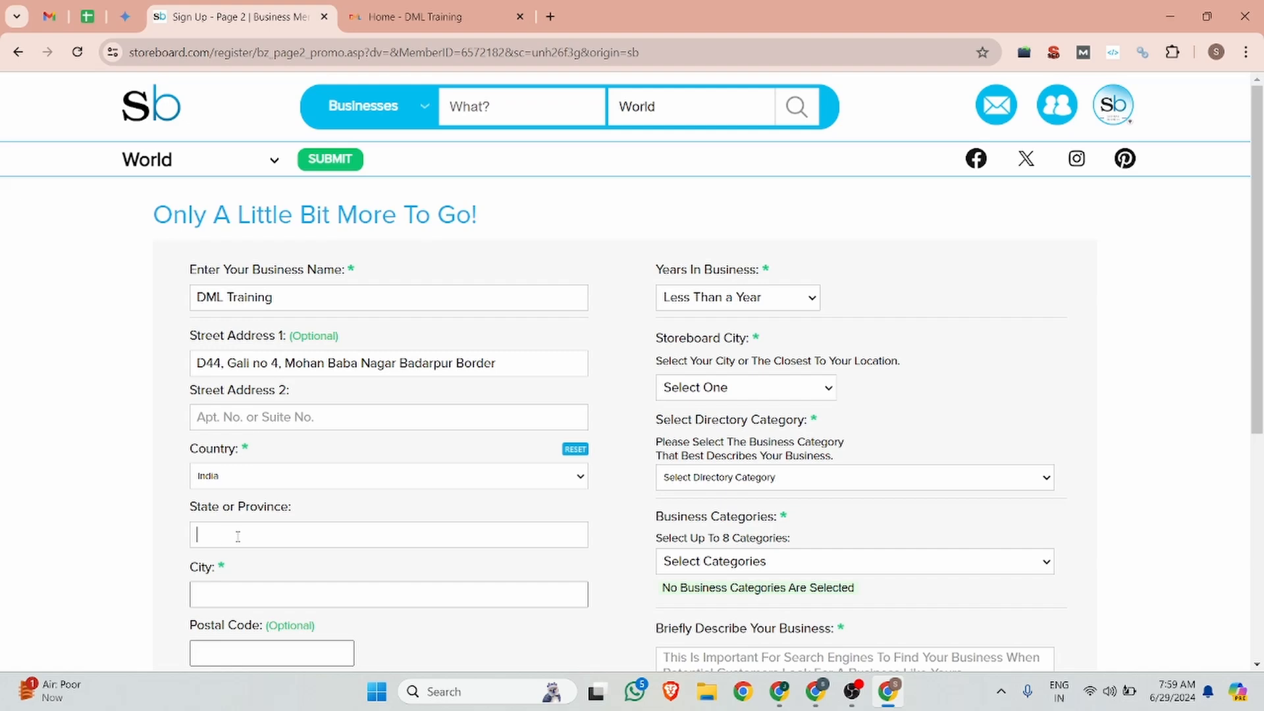
scroll(238, 536, down, 2)
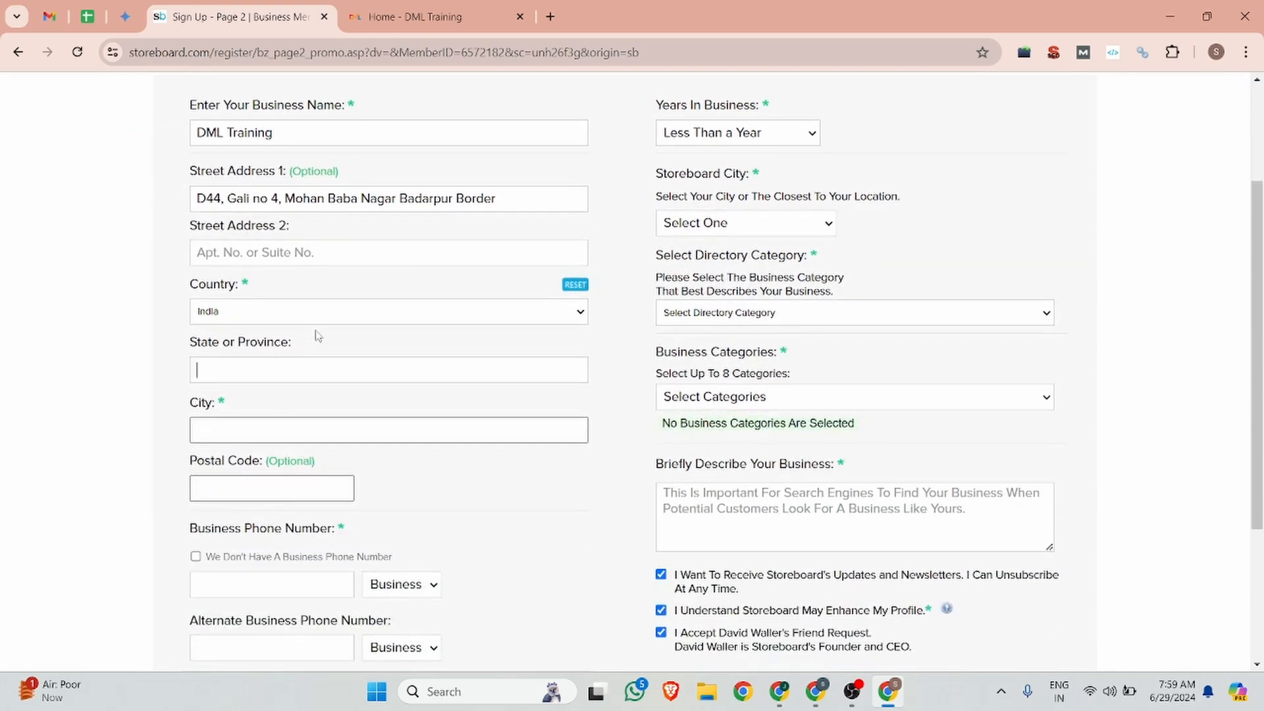
text(Delhi)
click(235, 432)
text(Ne)
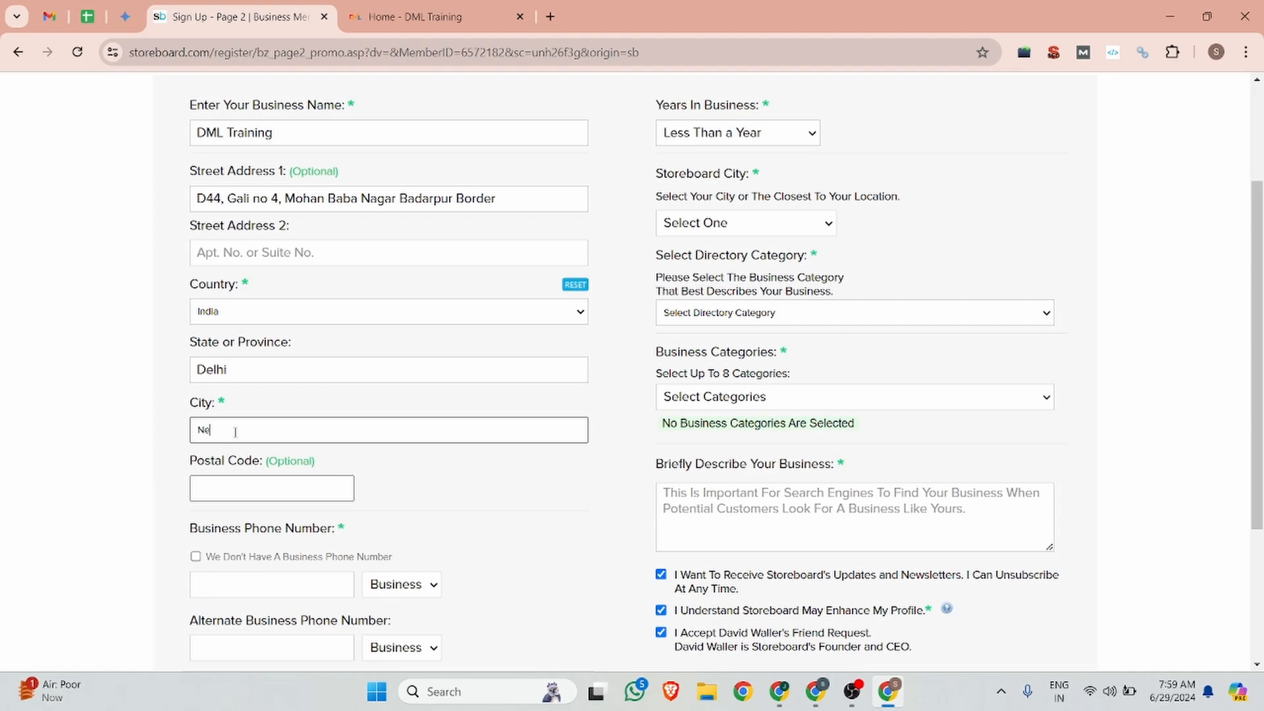
text(w Delhi)
key(Tab)
text(11)
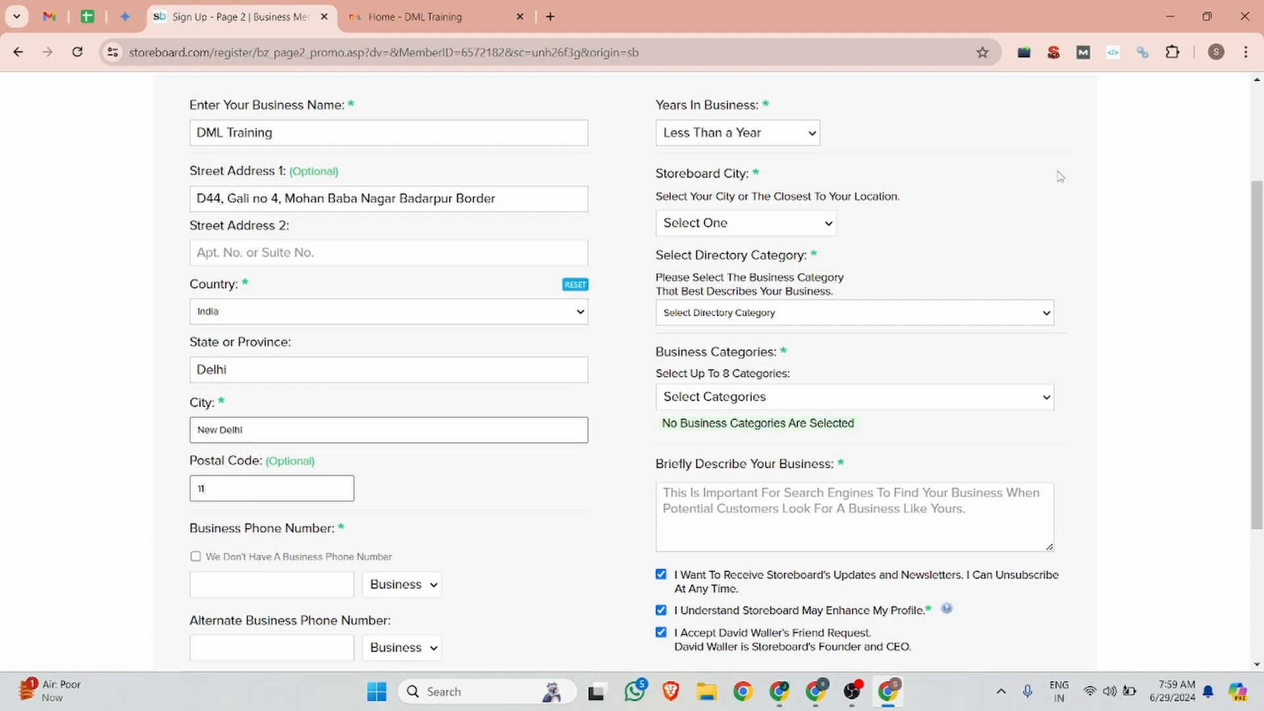
text(0044)
scroll(324, 361, down, 3)
click(214, 367)
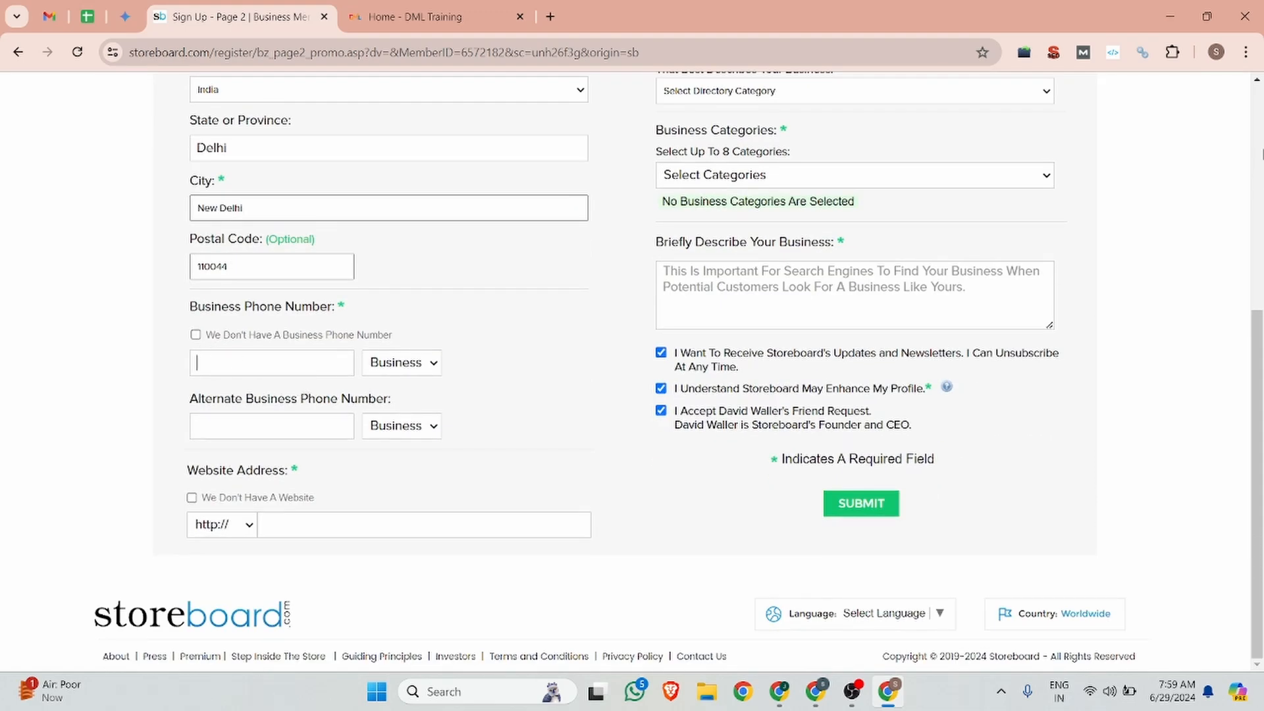
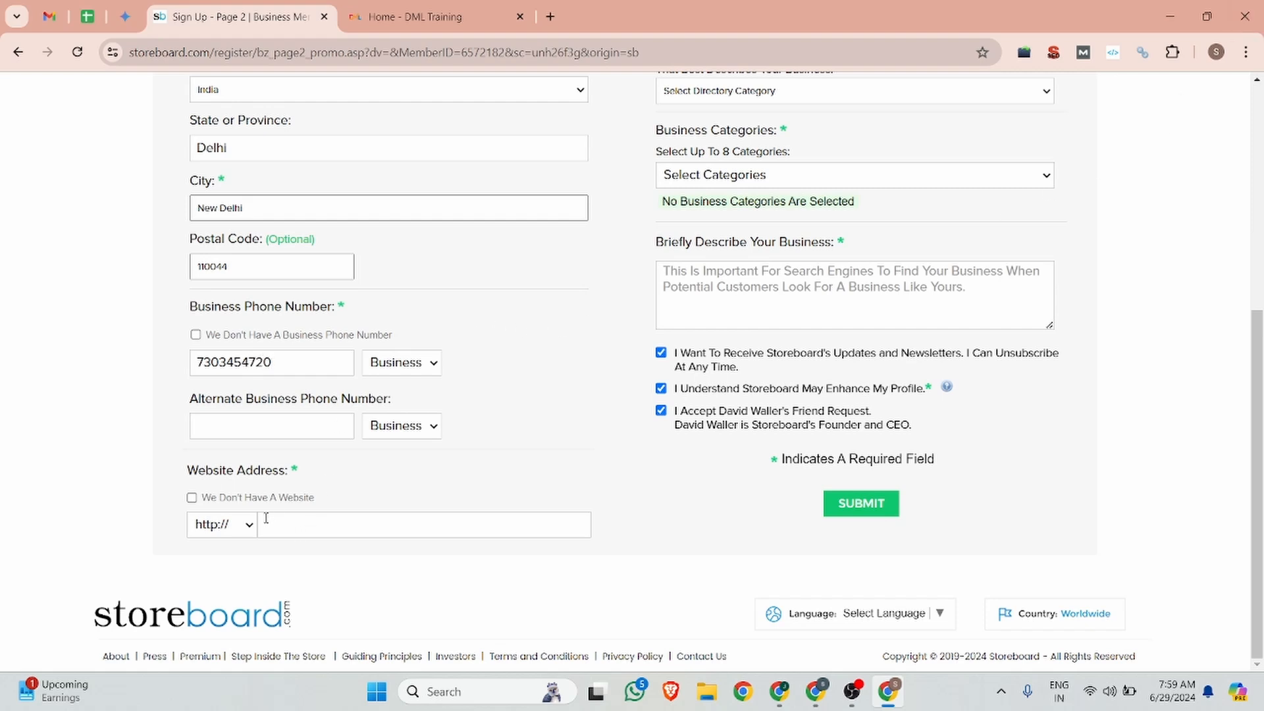
click(248, 525)
click(233, 563)
click(405, 16)
click(276, 53)
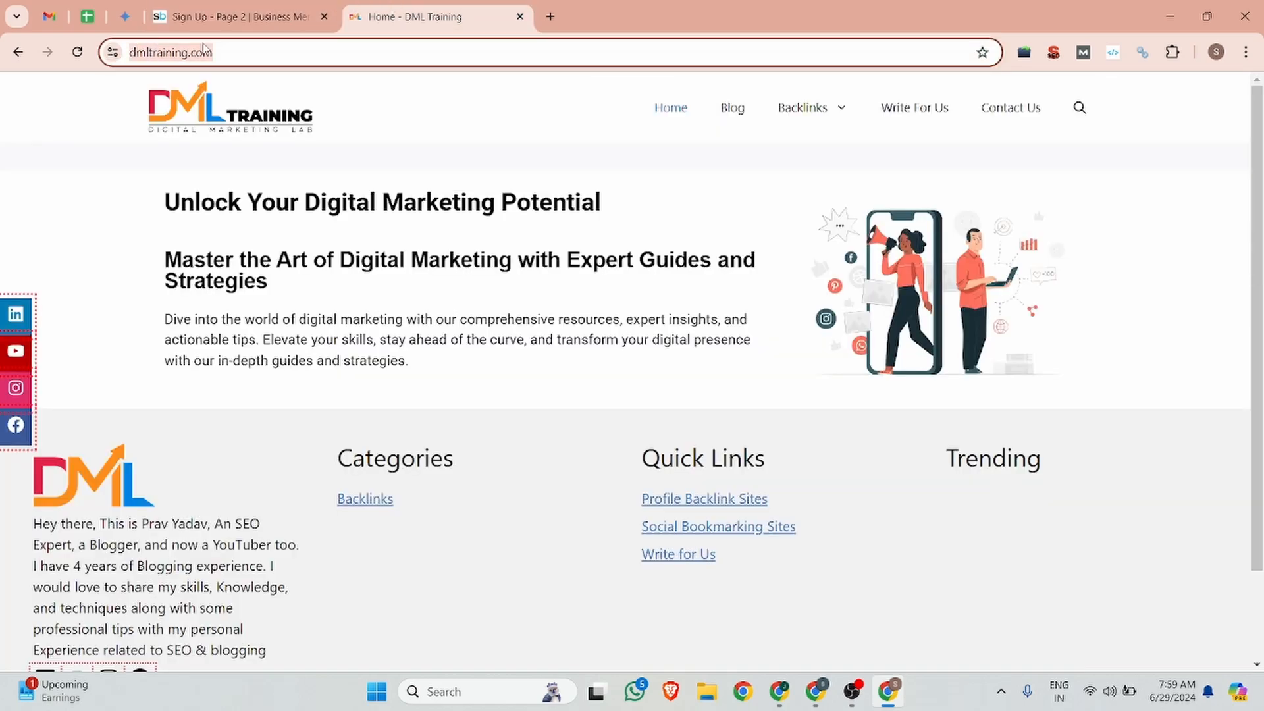
click(278, 53)
drag(162, 52, 124, 50)
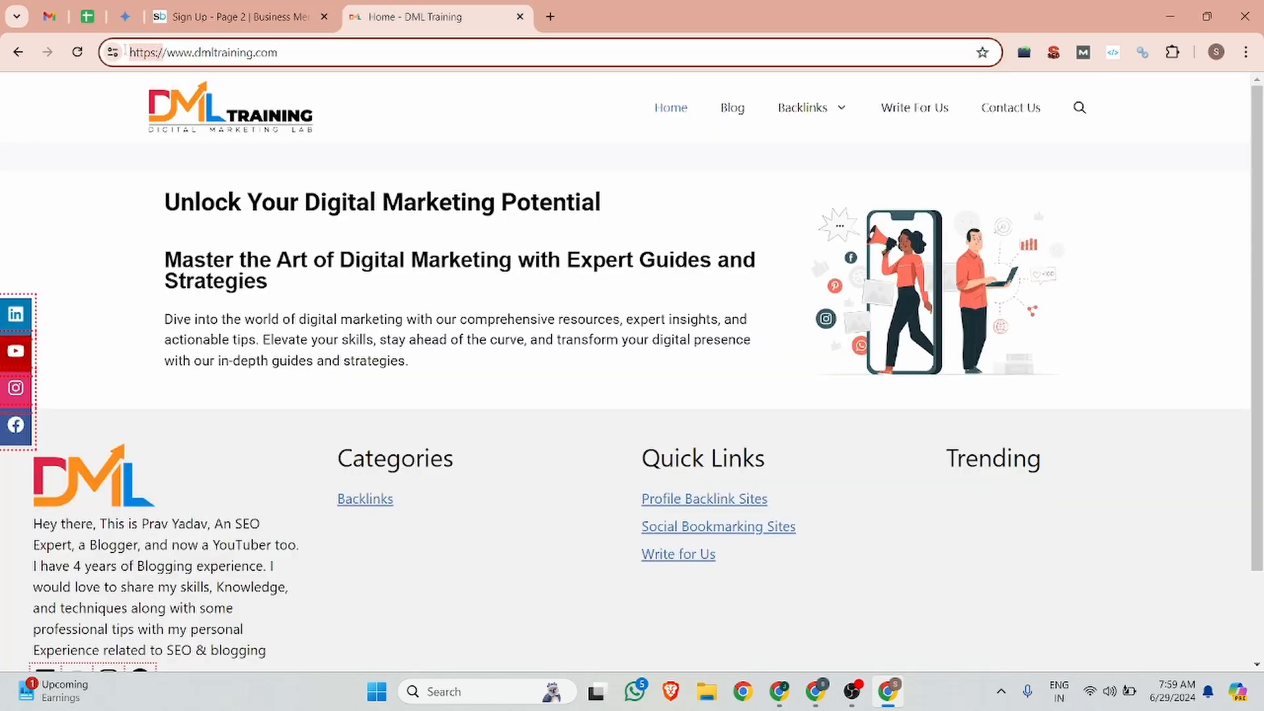
drag(293, 53, 166, 53)
click(221, 12)
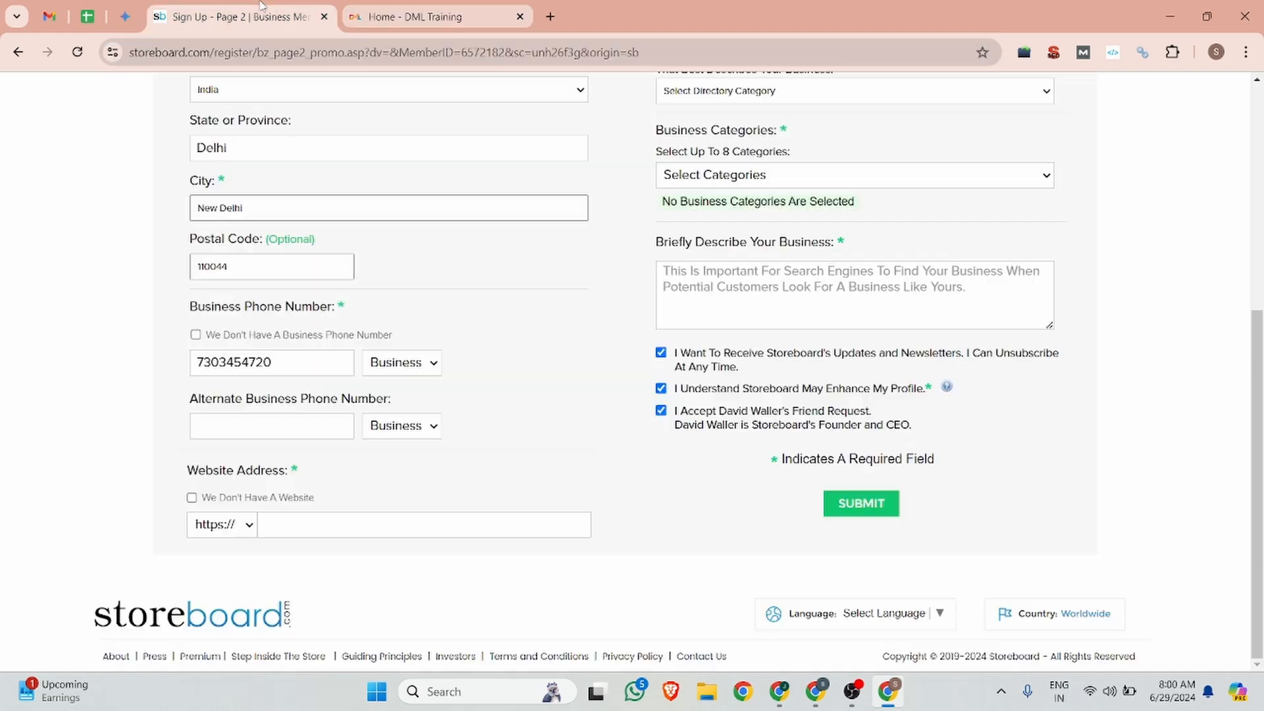
click(267, 533)
key(ctrl+v)
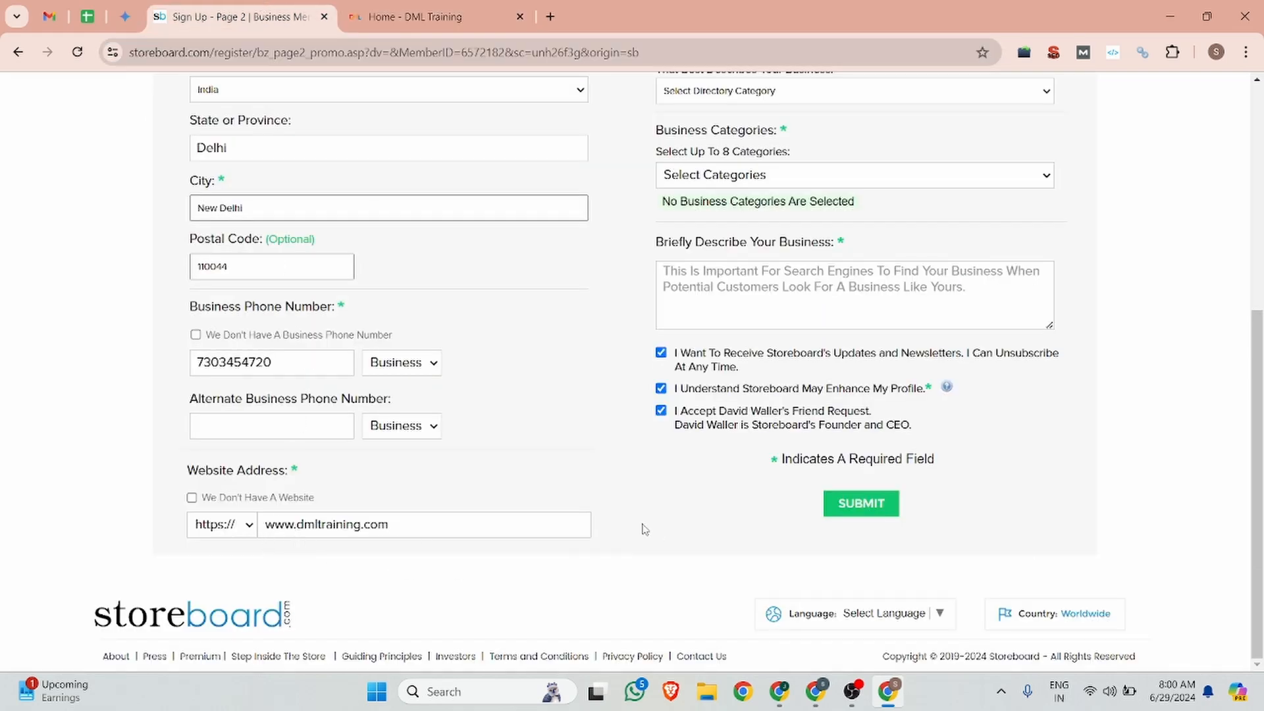
scroll(639, 401, up, 5)
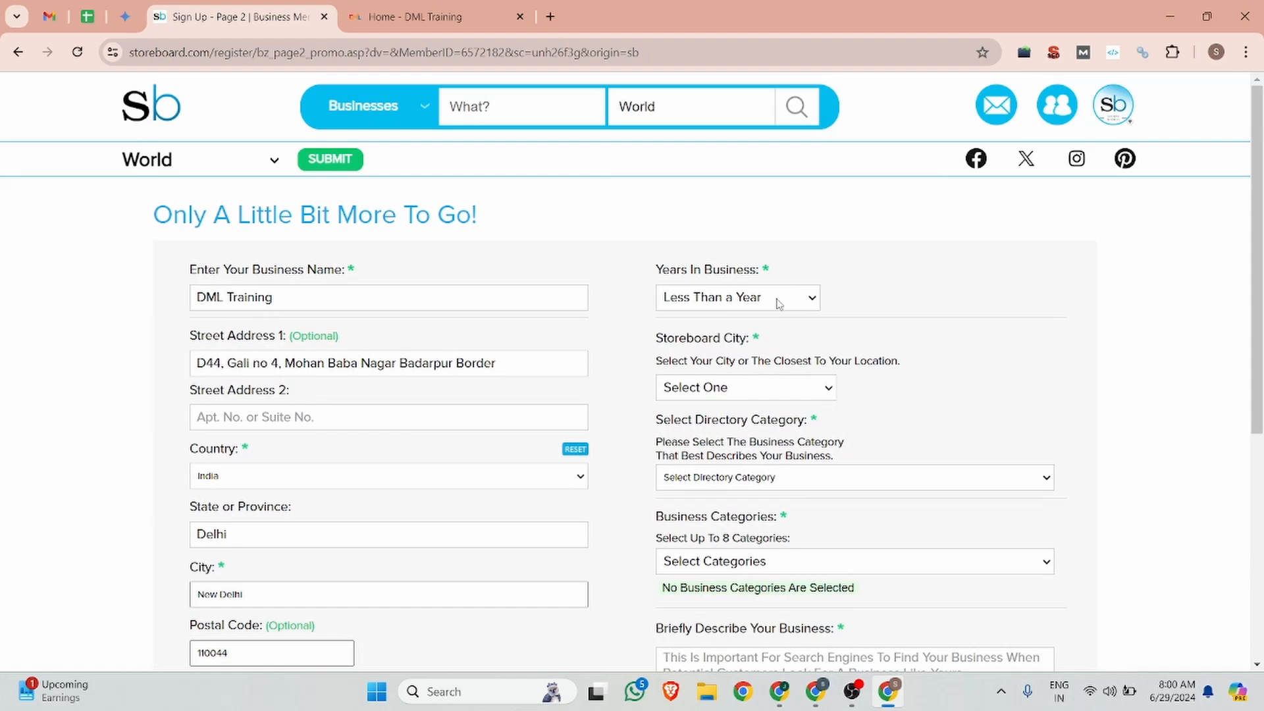
click(779, 304)
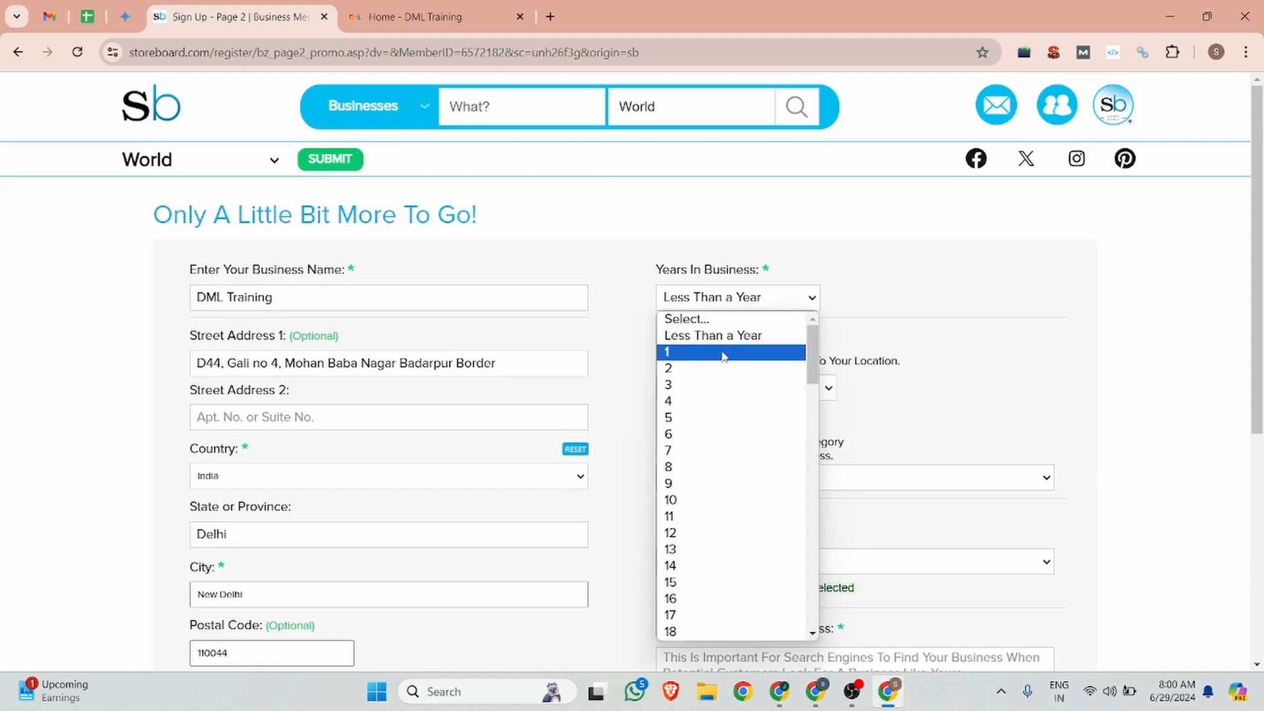
click(725, 353)
Step: Browse the Storeboard City dropdown list, closing and reopening it
click(766, 399)
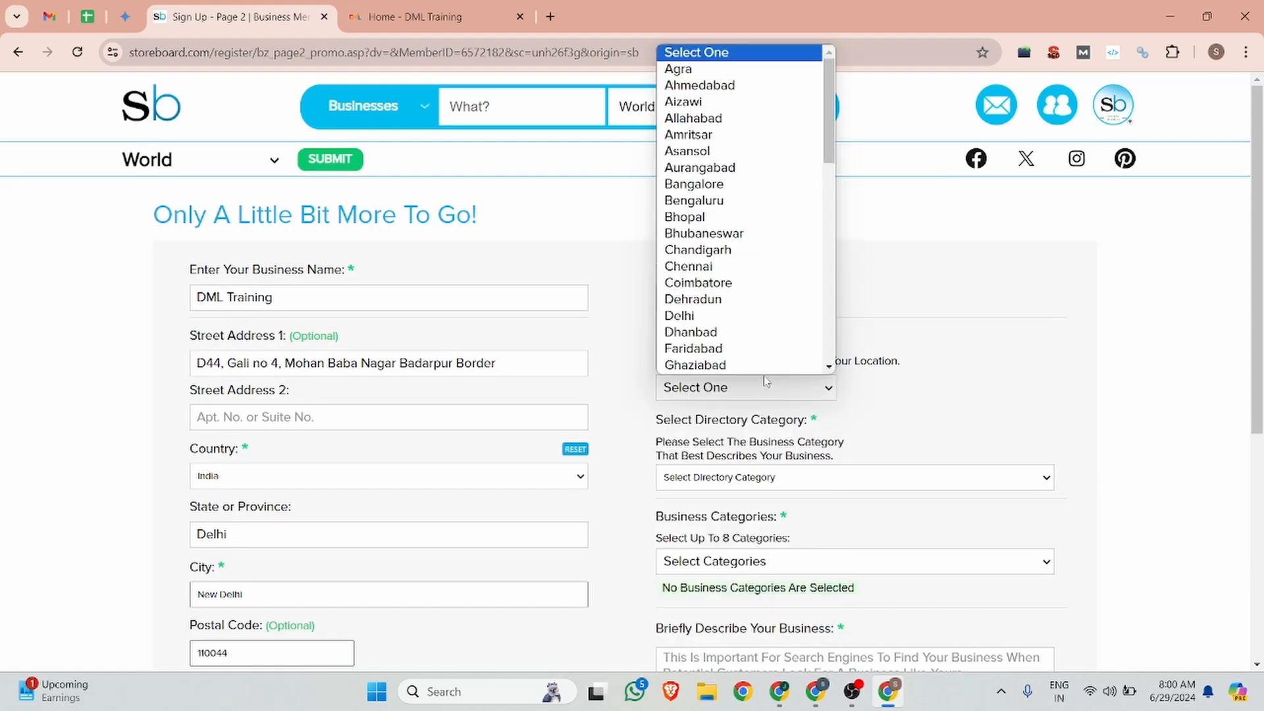
scroll(764, 372, down, 1)
click(1077, 281)
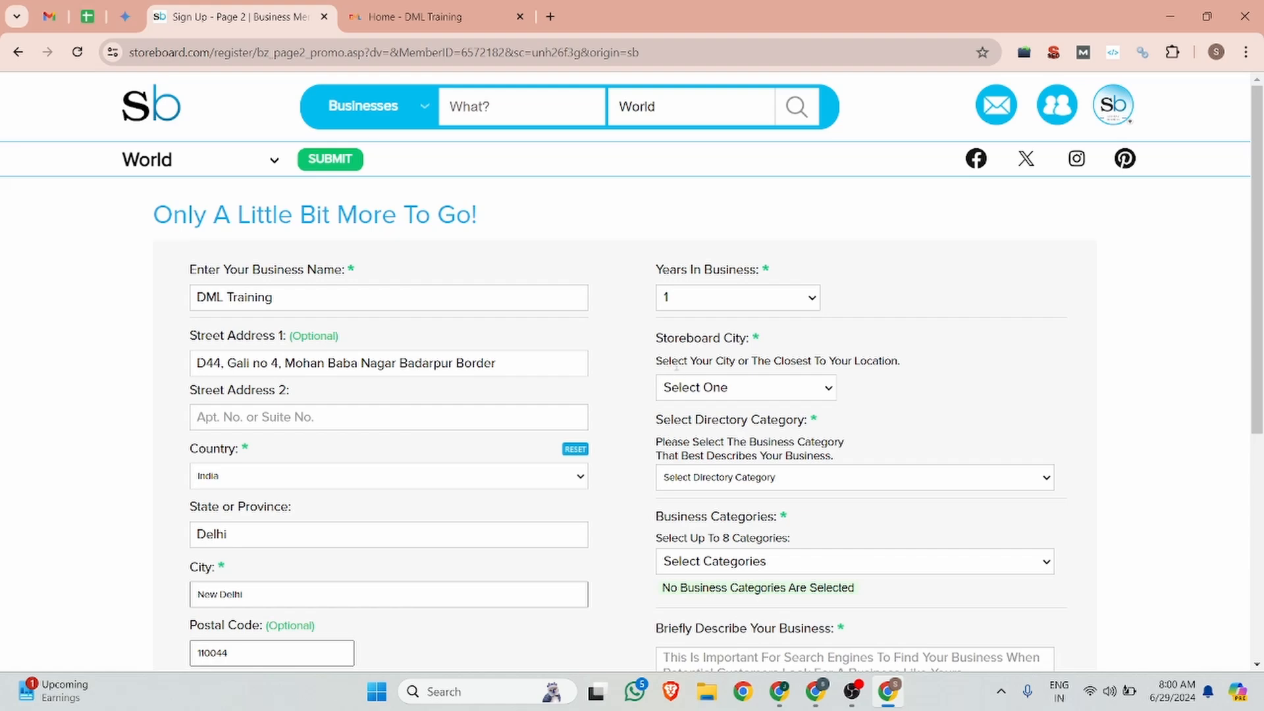
click(708, 390)
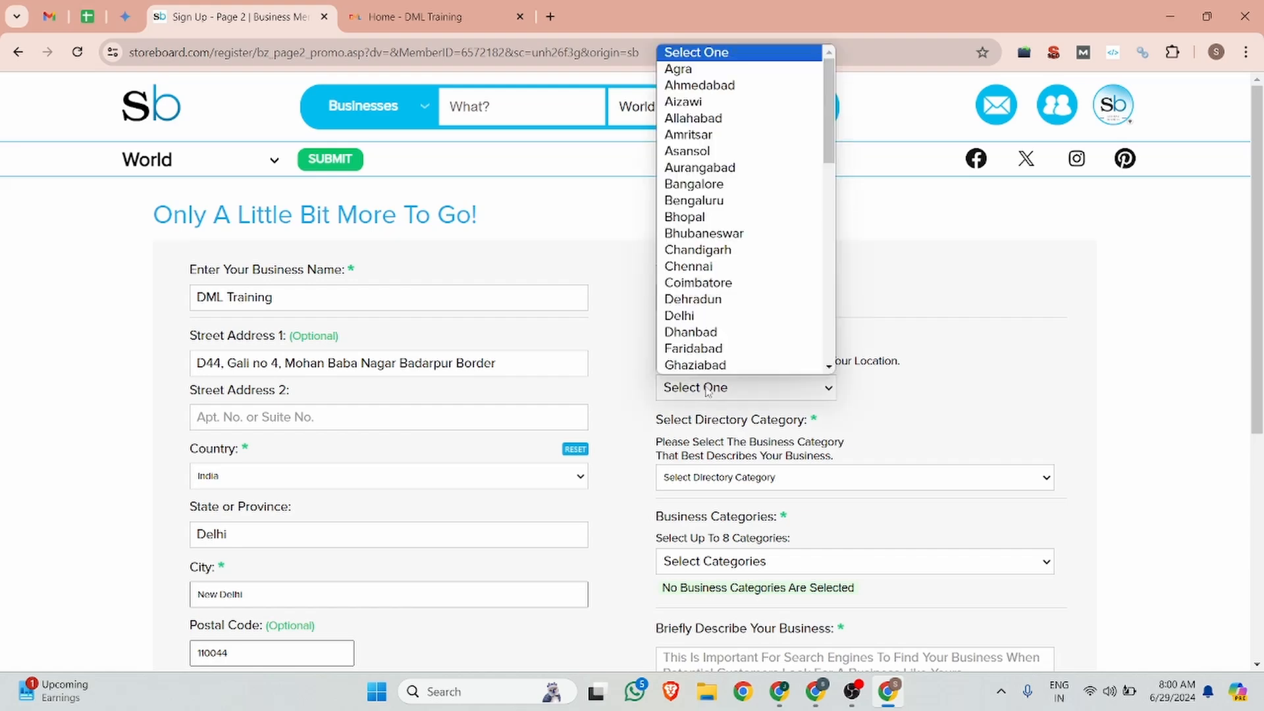
Step: Choose Delhi as the Storeboard City and Business Consultants as the directory category
click(708, 316)
scroll(725, 323, down, 3)
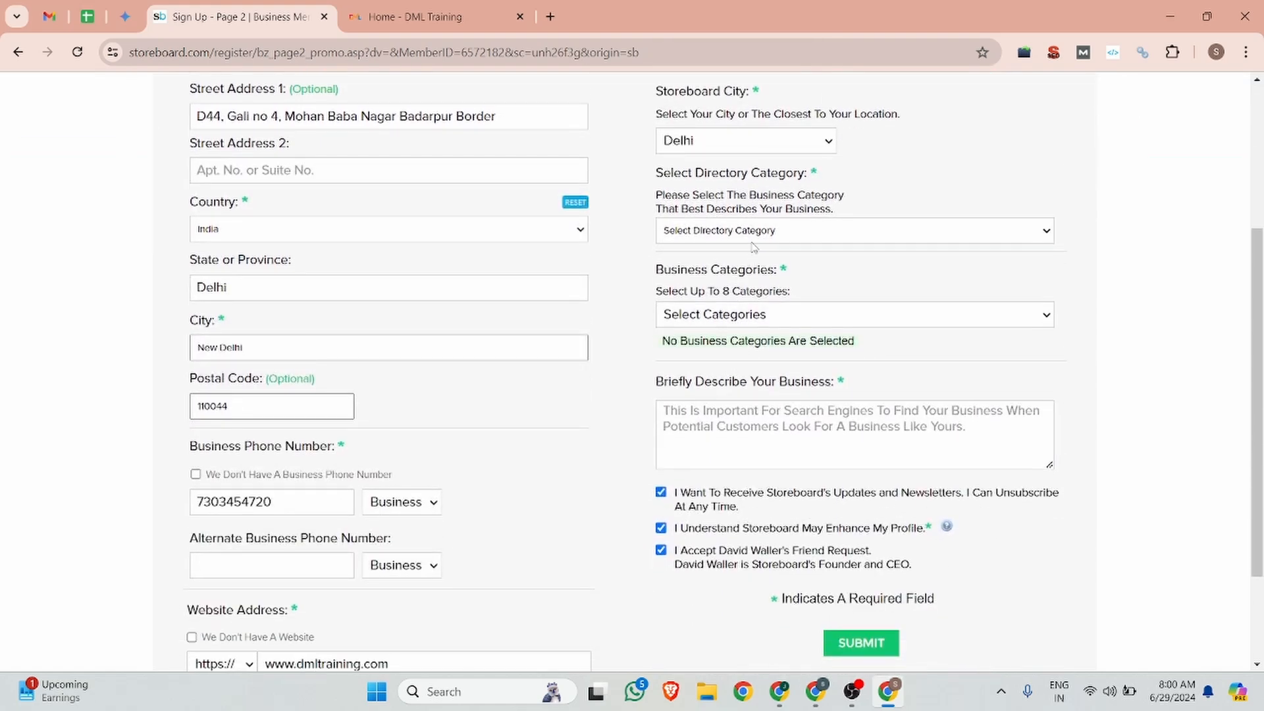
click(750, 237)
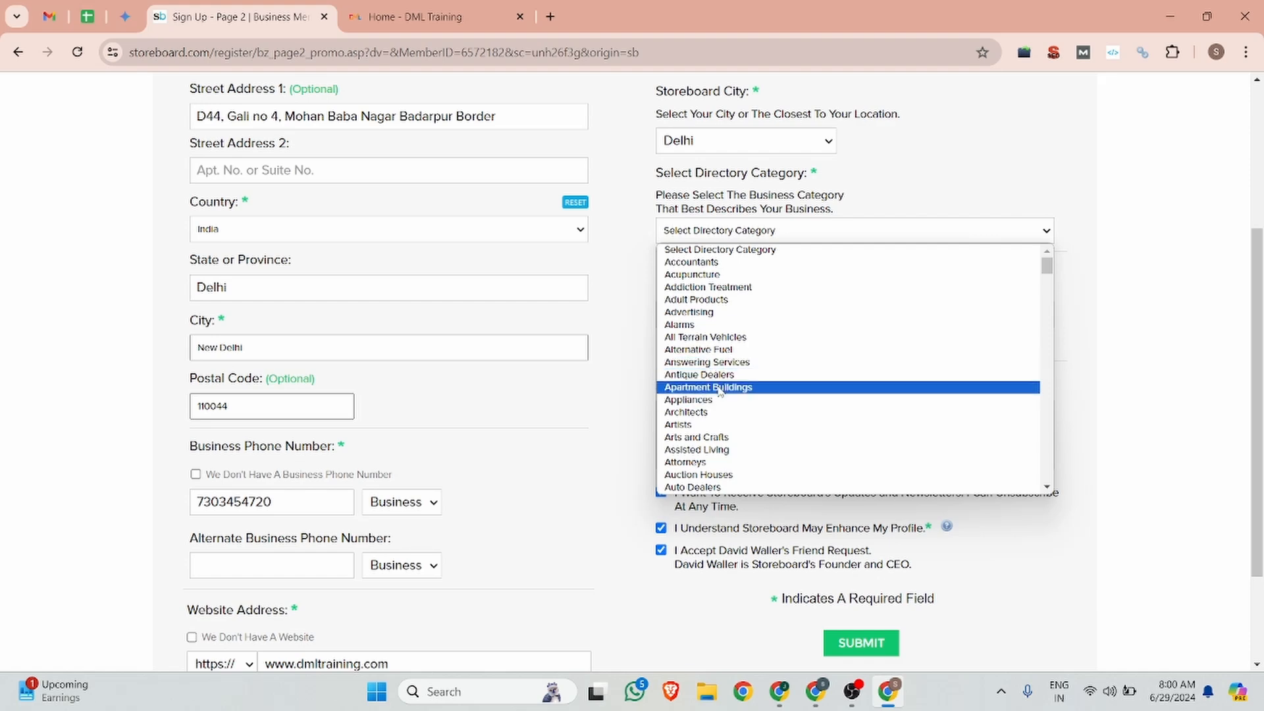
scroll(720, 391, down, 3)
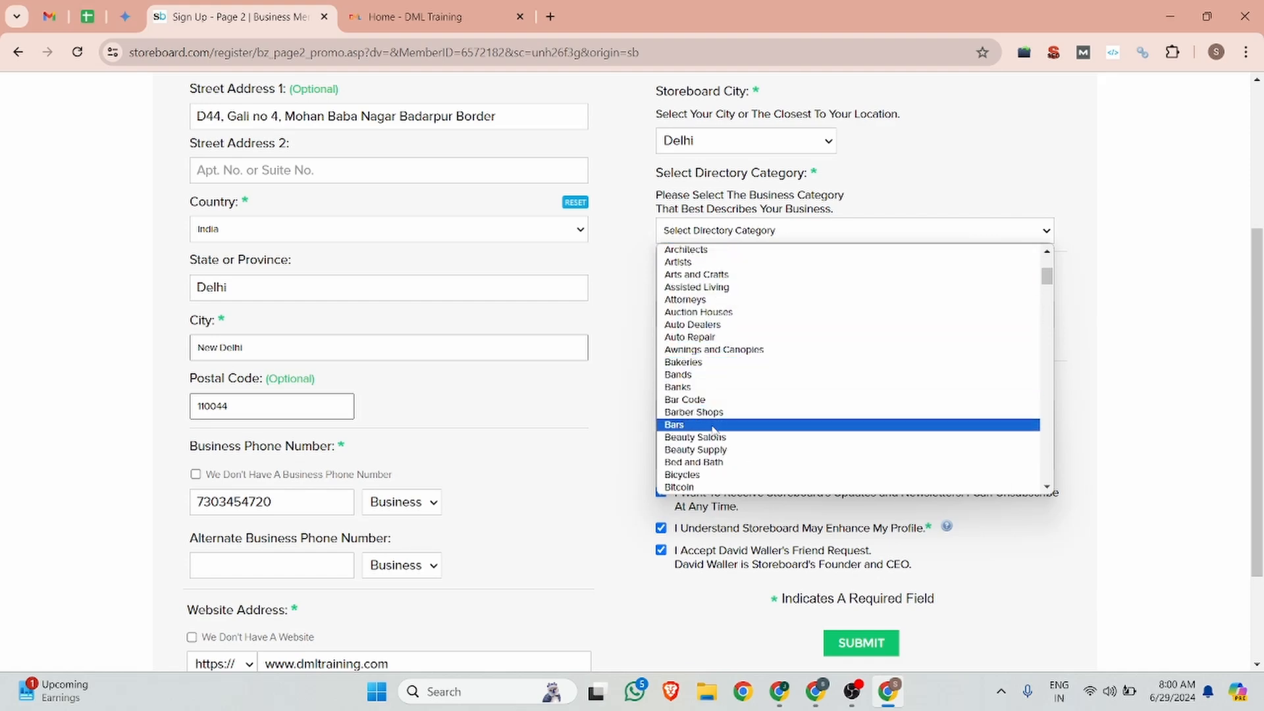
scroll(714, 433, down, 5)
scroll(714, 438, up, 5)
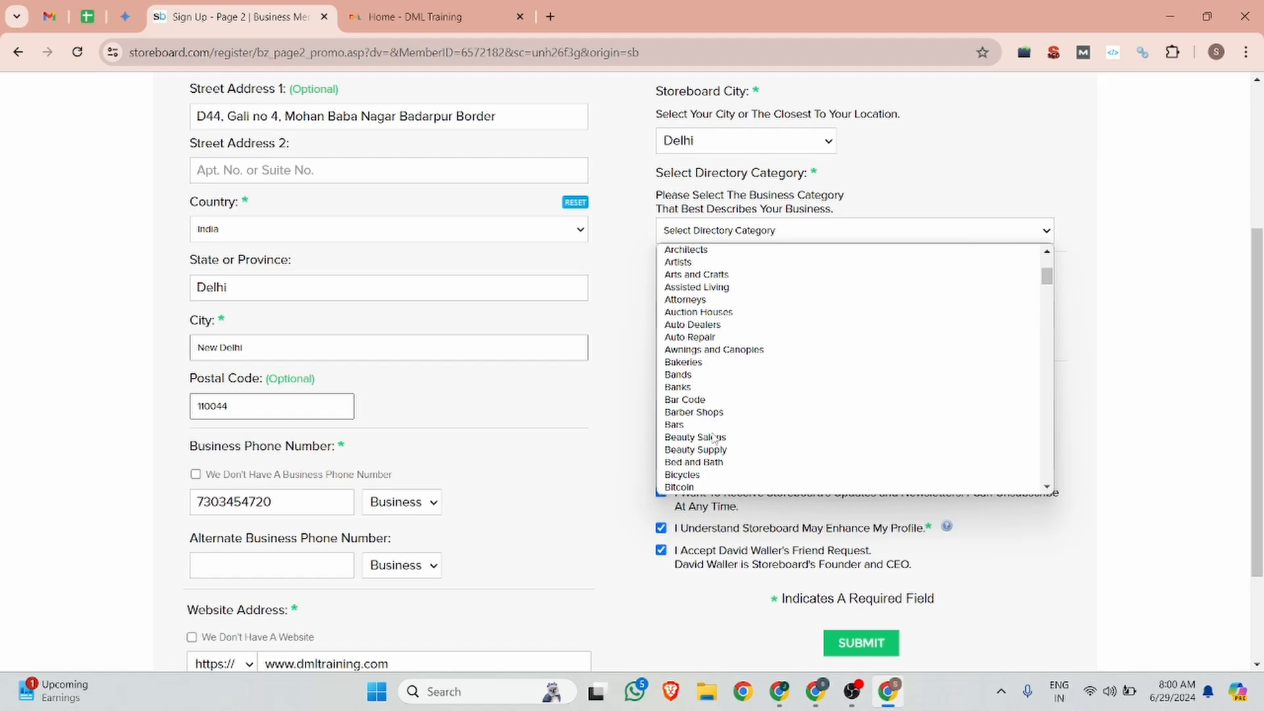
scroll(714, 438, up, 3)
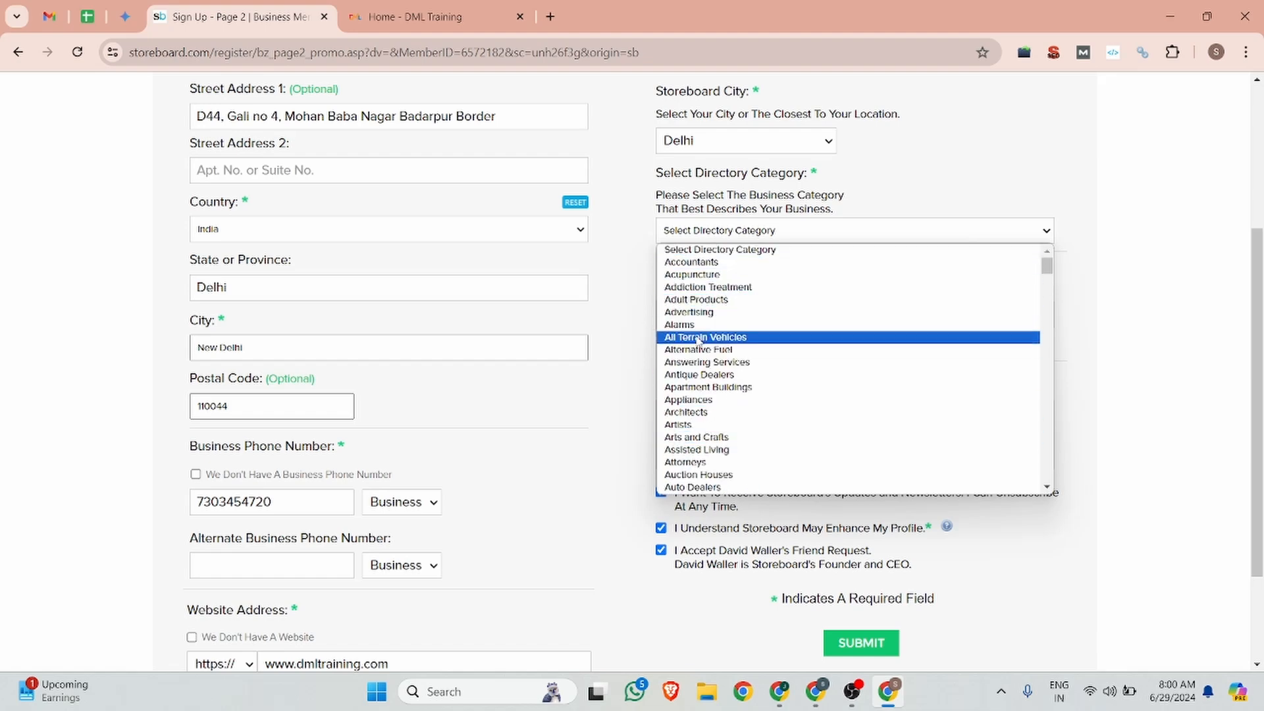
scroll(698, 342, down, 3)
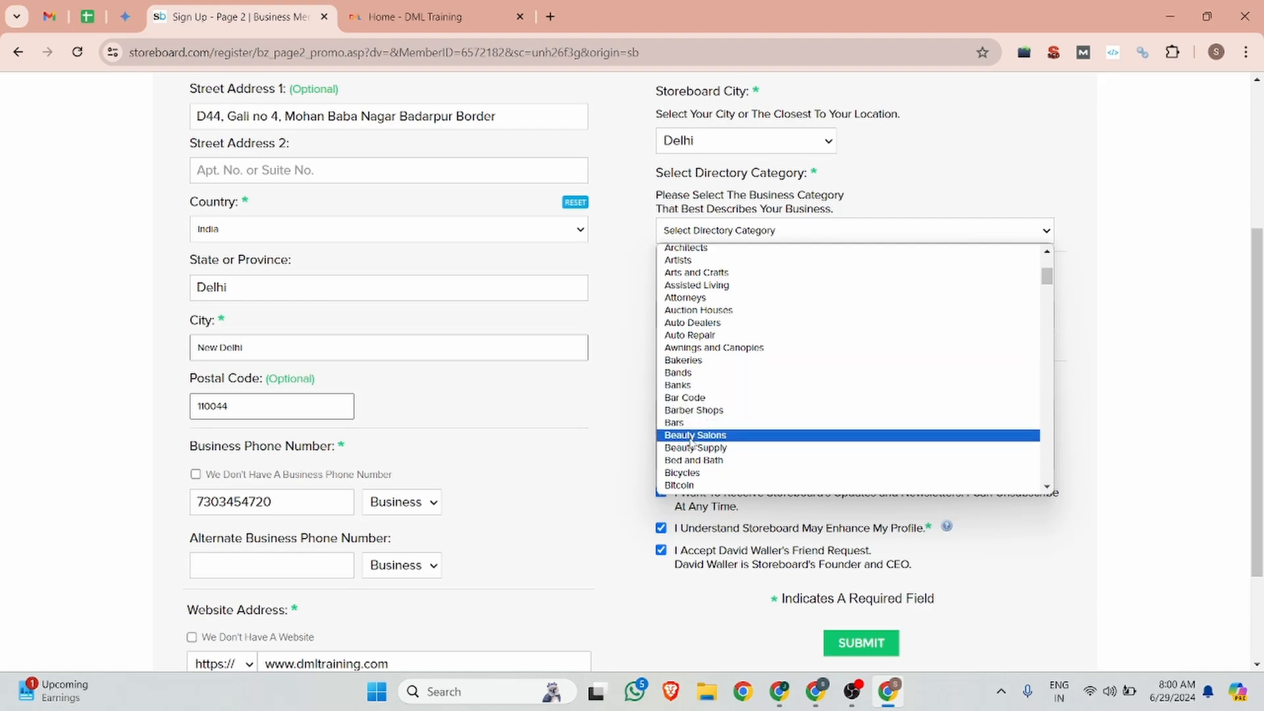
scroll(688, 456, down, 3)
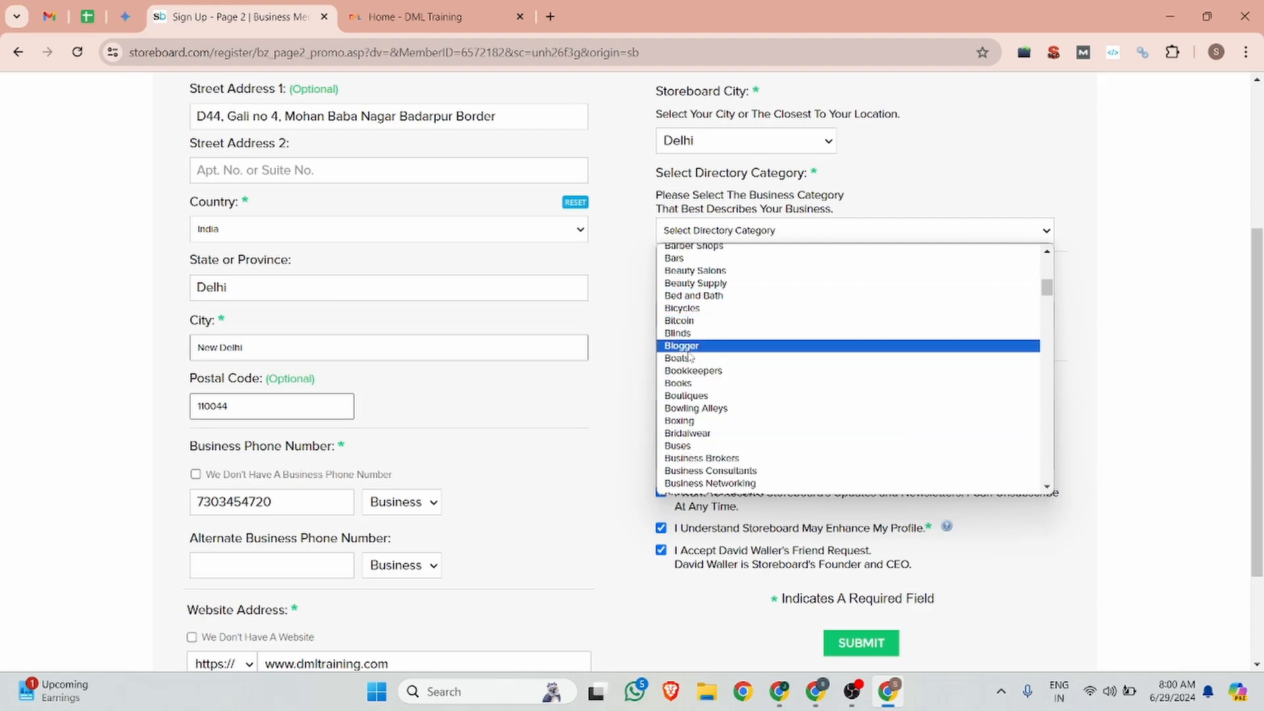
scroll(718, 459, down, 3)
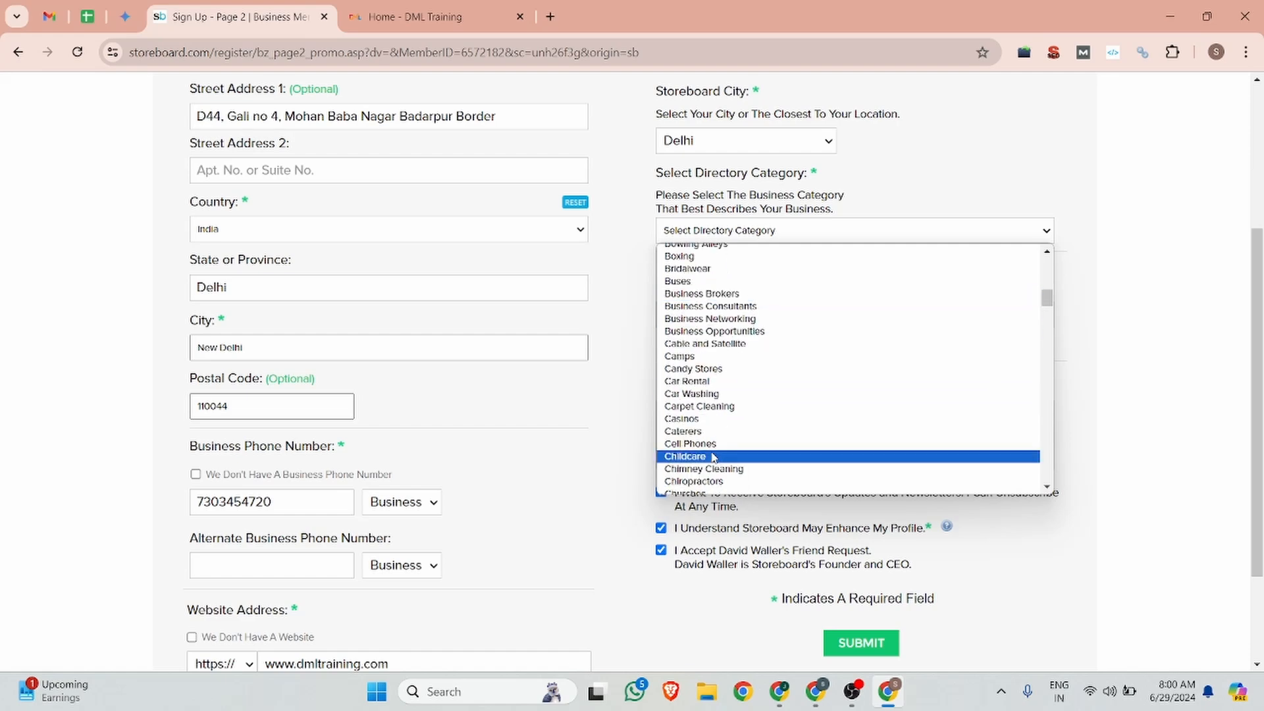
click(720, 307)
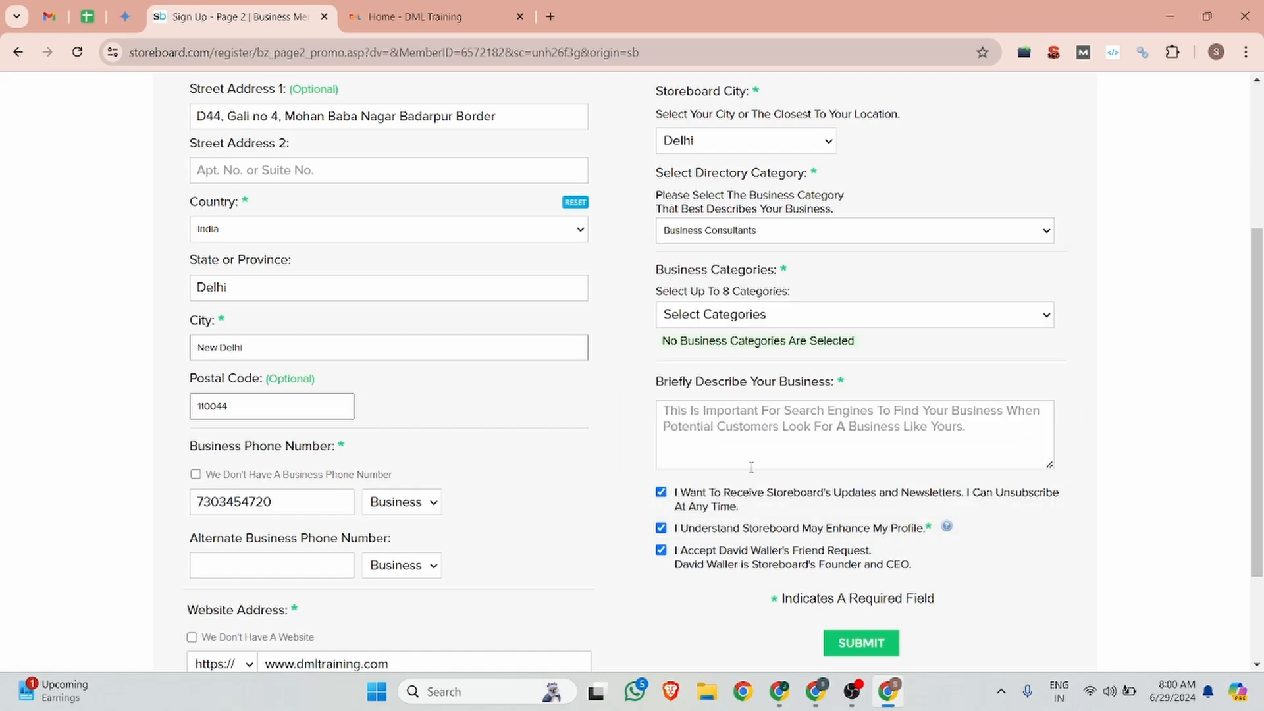
Step: Adjust Business Categories, unticking Document to leave Management, Consultants and Training
click(724, 434)
click(718, 316)
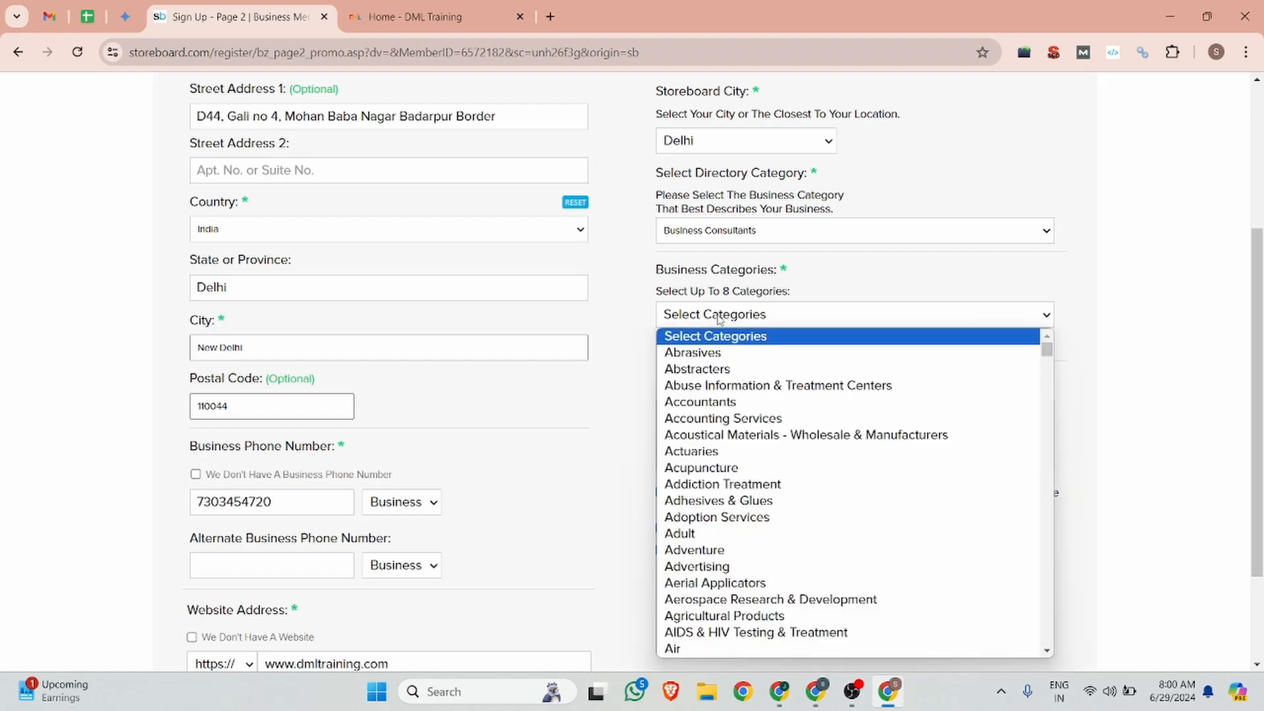
scroll(725, 474, down, 3)
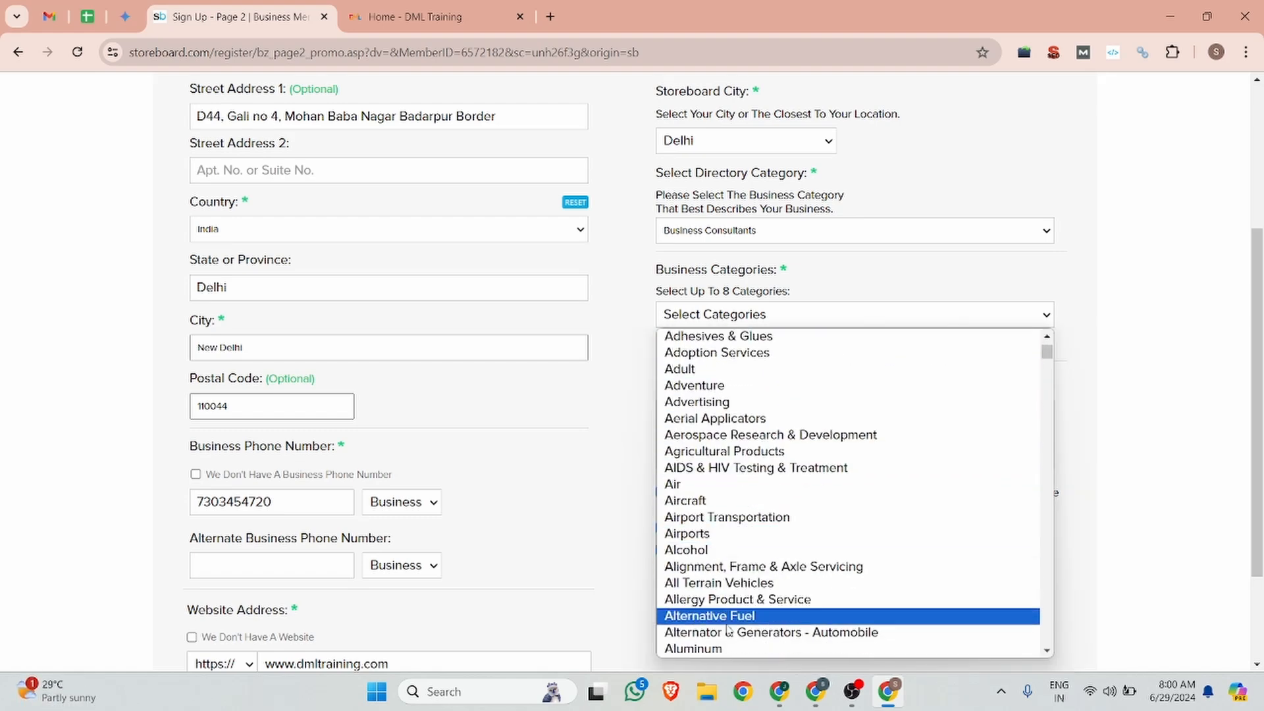
scroll(727, 631, down, 15)
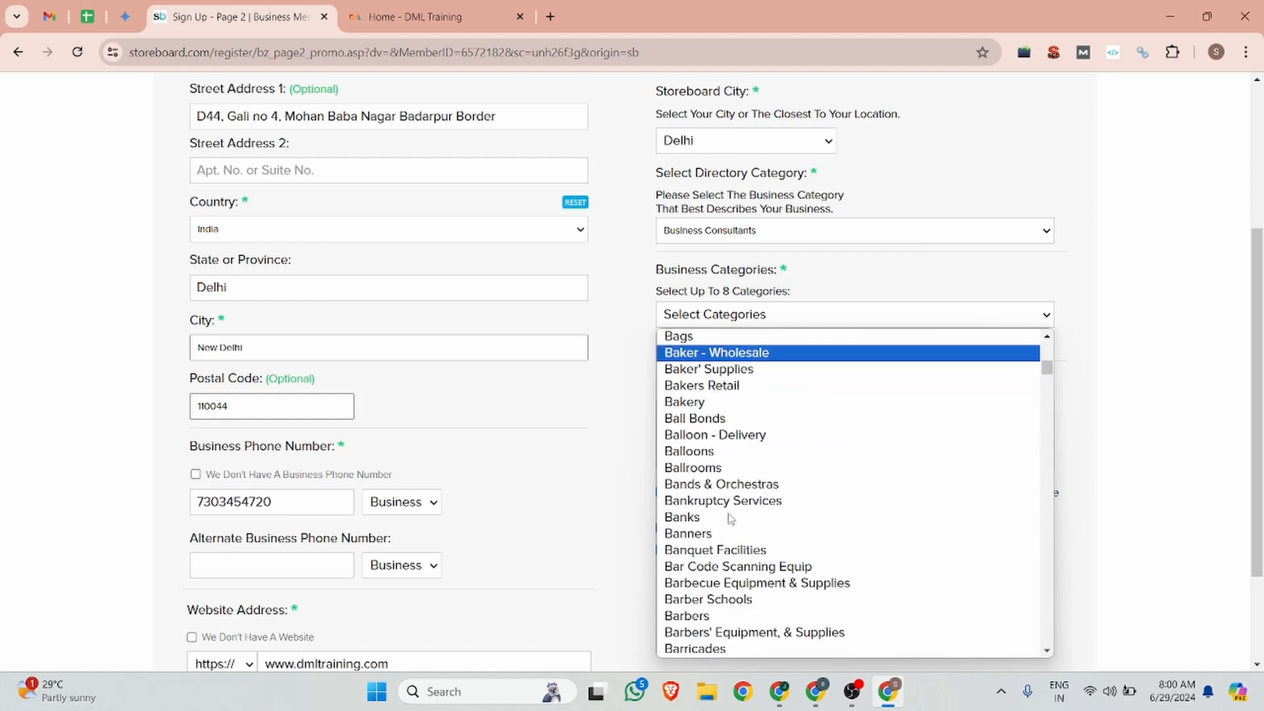
scroll(727, 517, up, 18)
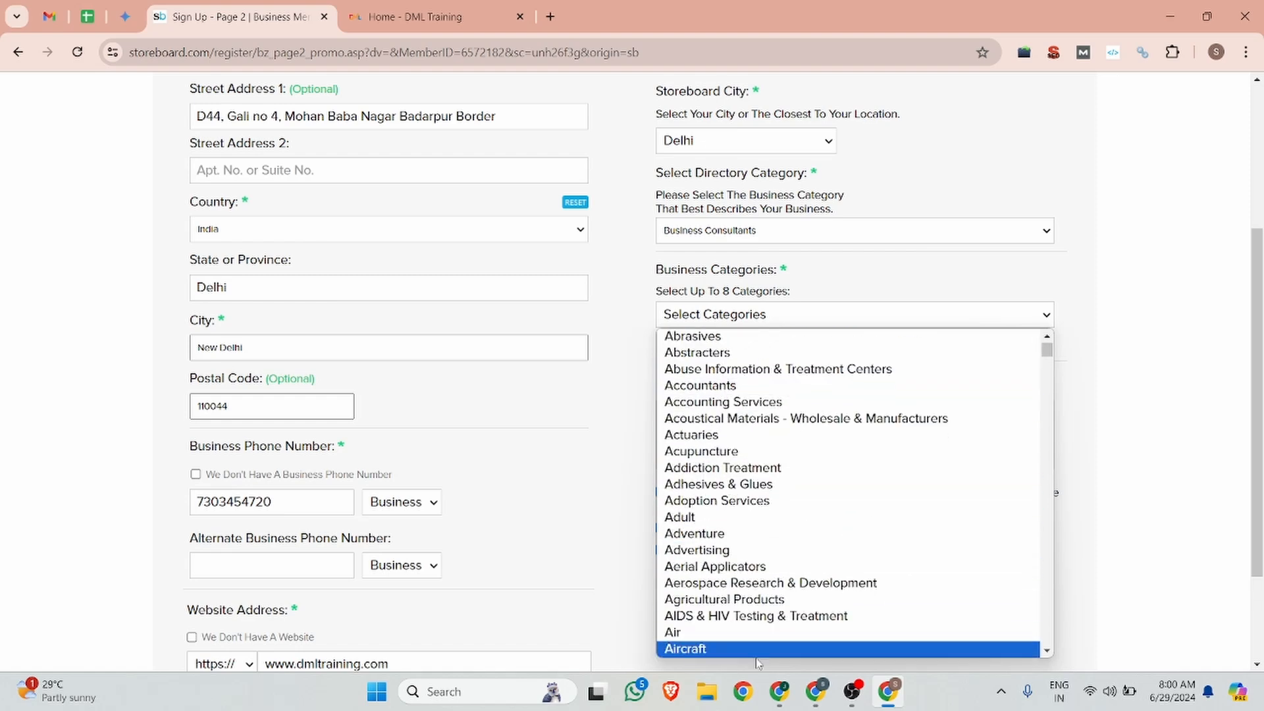
scroll(752, 636, down, 3)
scroll(749, 612, up, 4)
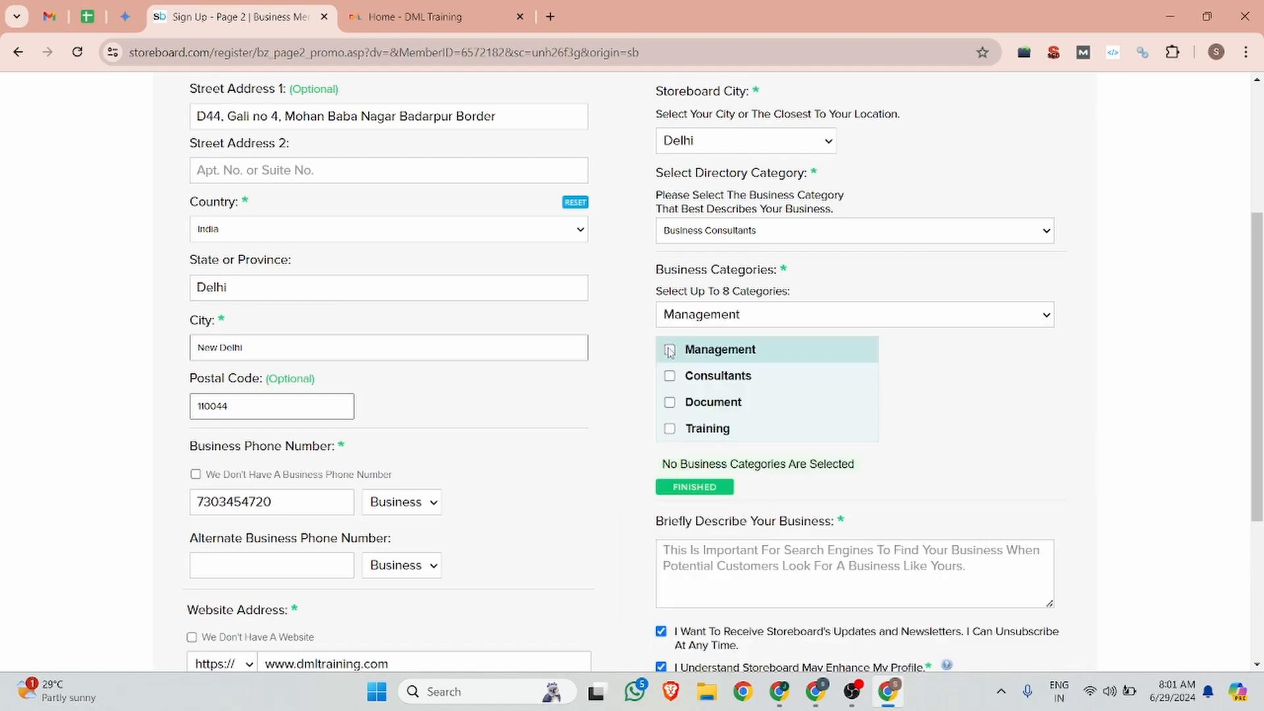
click(671, 376)
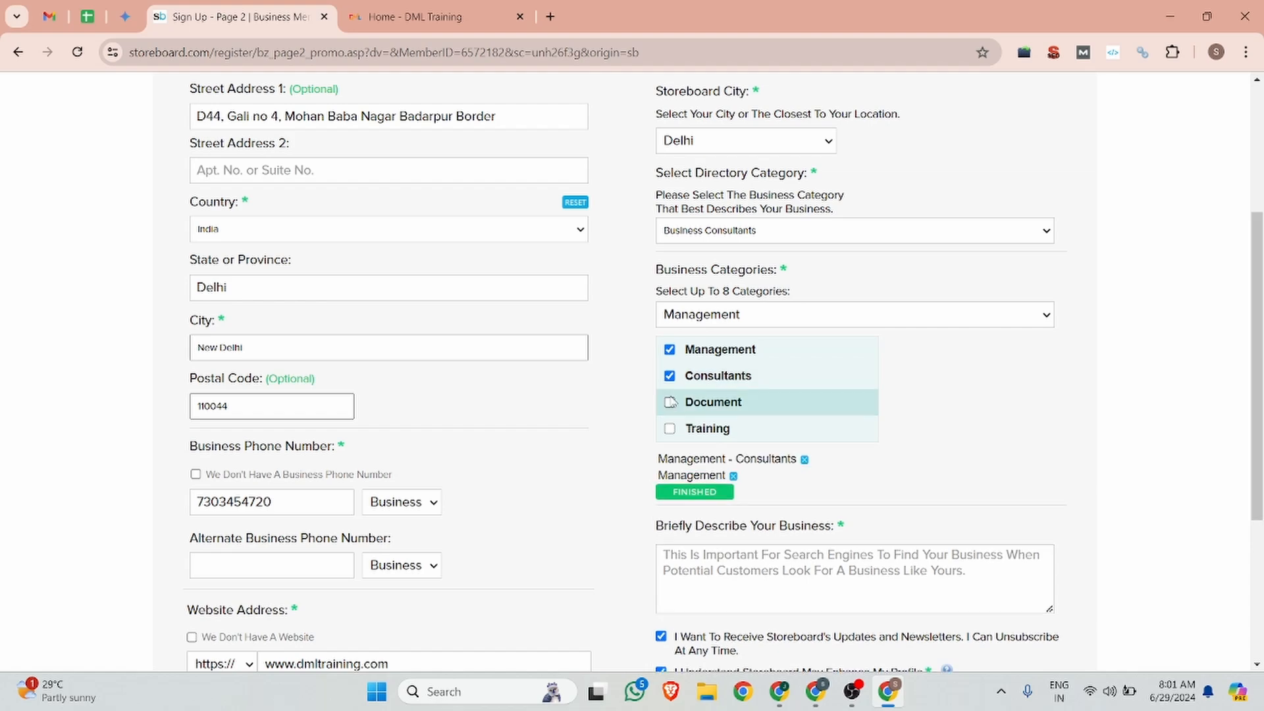
click(670, 402)
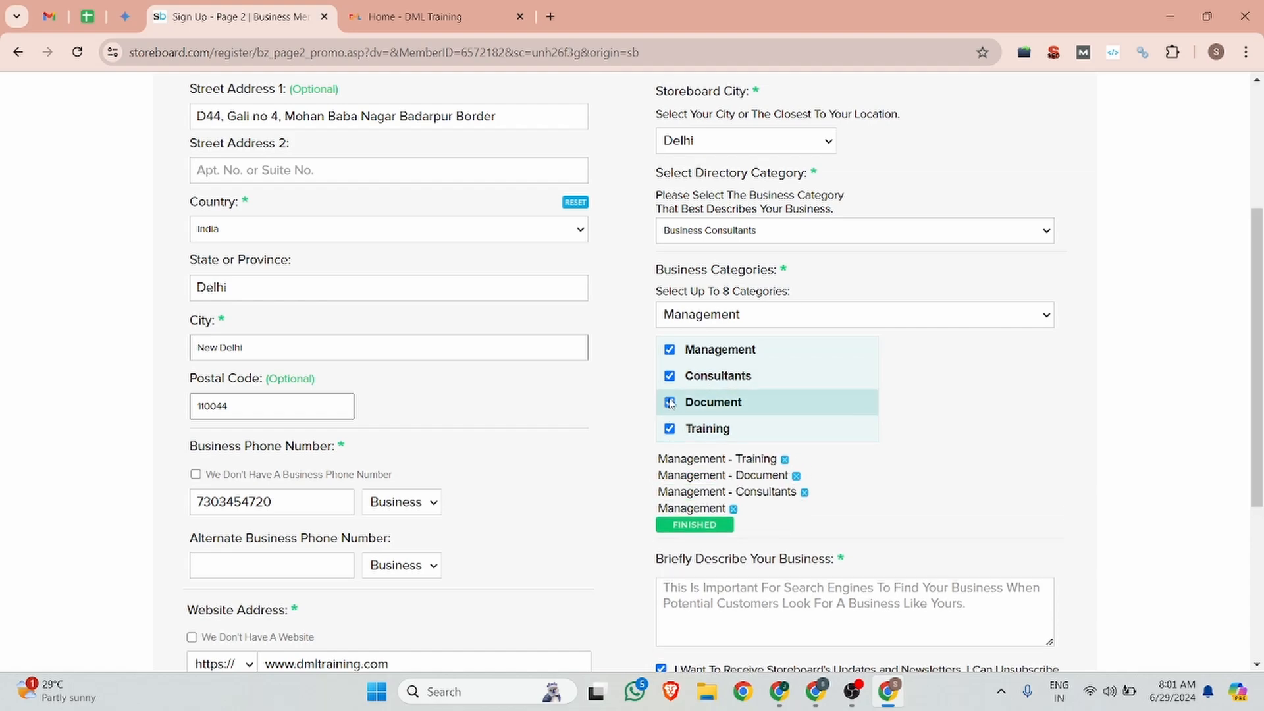
click(670, 402)
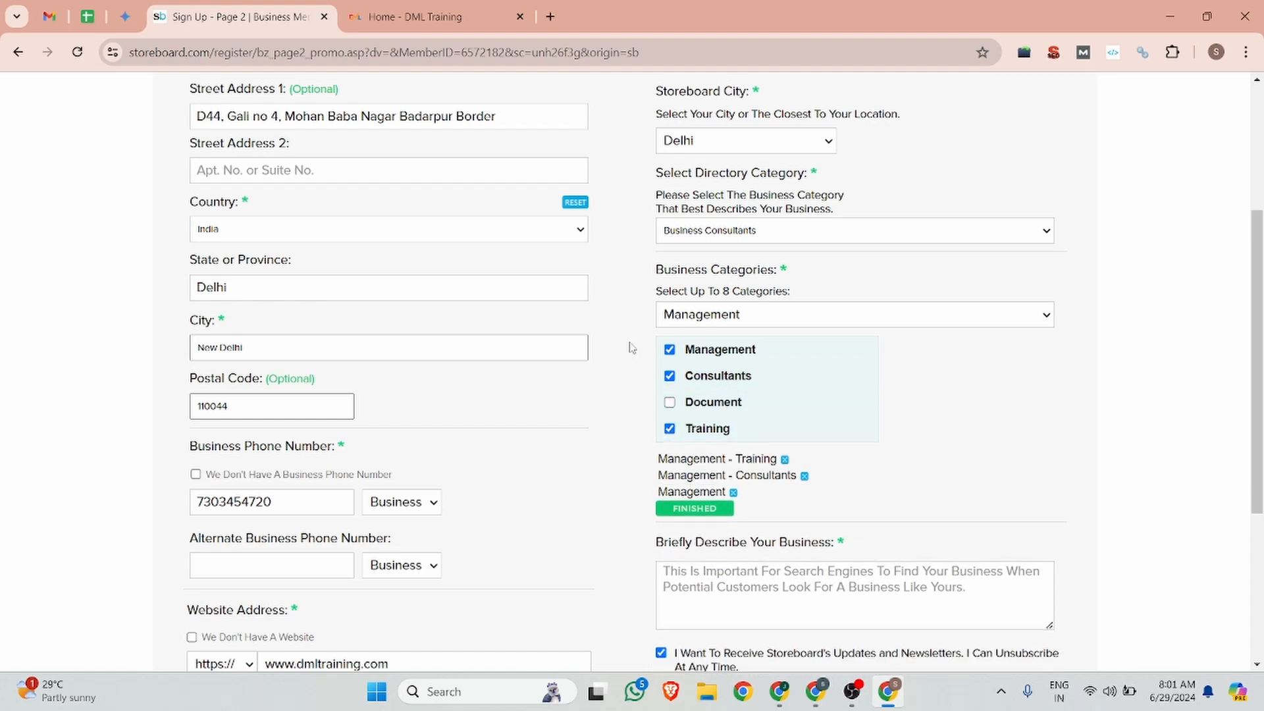
Step: Focus the business description box and bring up the Backlink notes document
scroll(659, 349, down, 4)
click(713, 347)
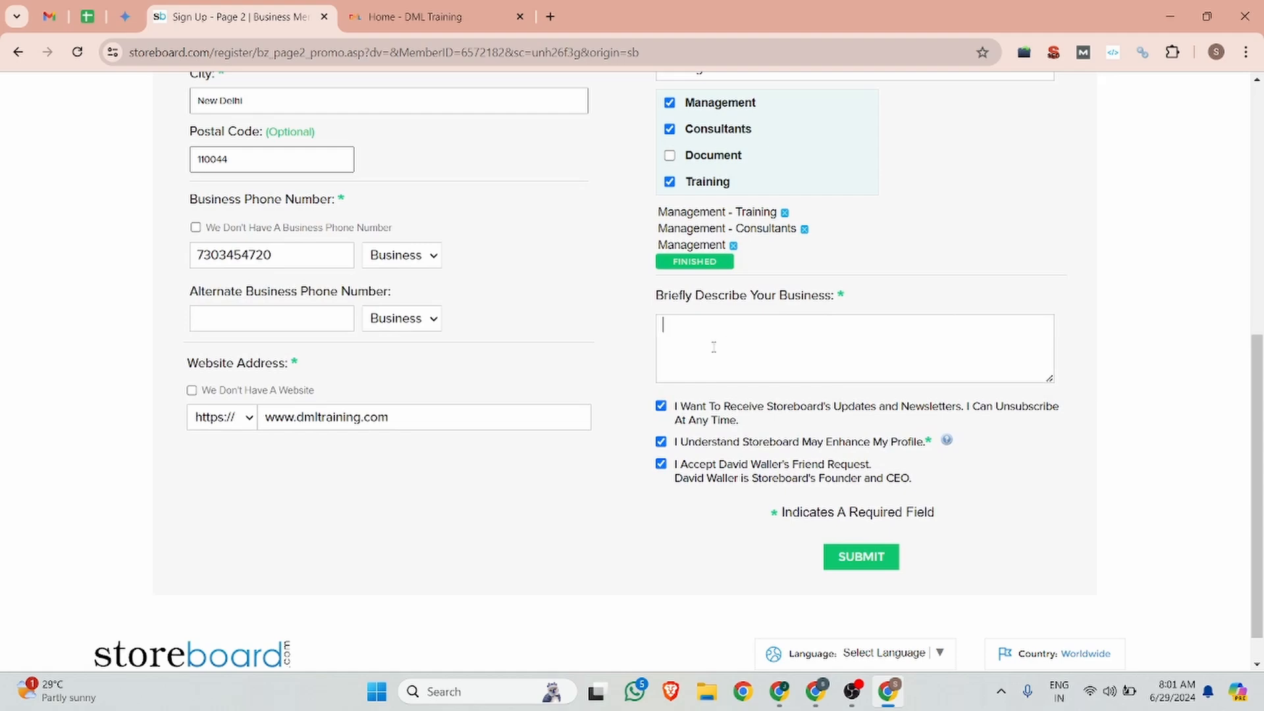
click(817, 691)
Step: Copy the 'Unlock your digital marketing…' paragraph and paste it as the Storeboard business description
scroll(579, 458, down, 4)
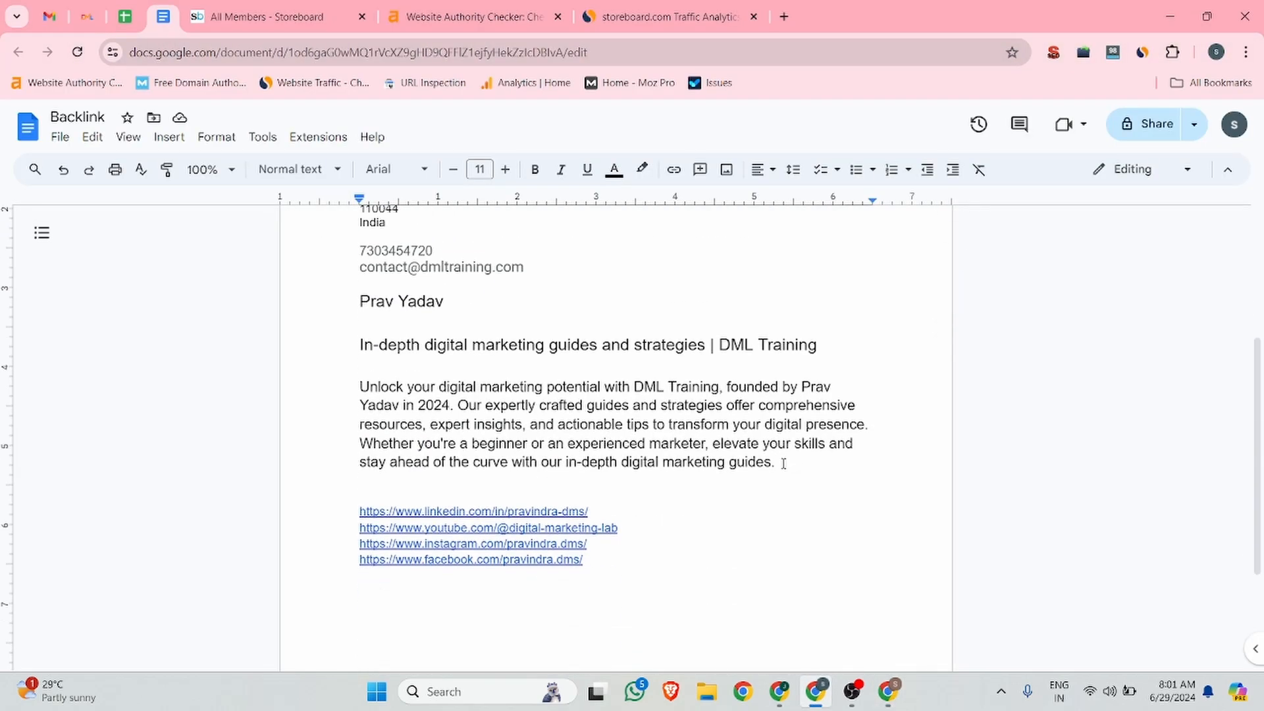
drag(783, 463, 355, 384)
key(ctrl+c)
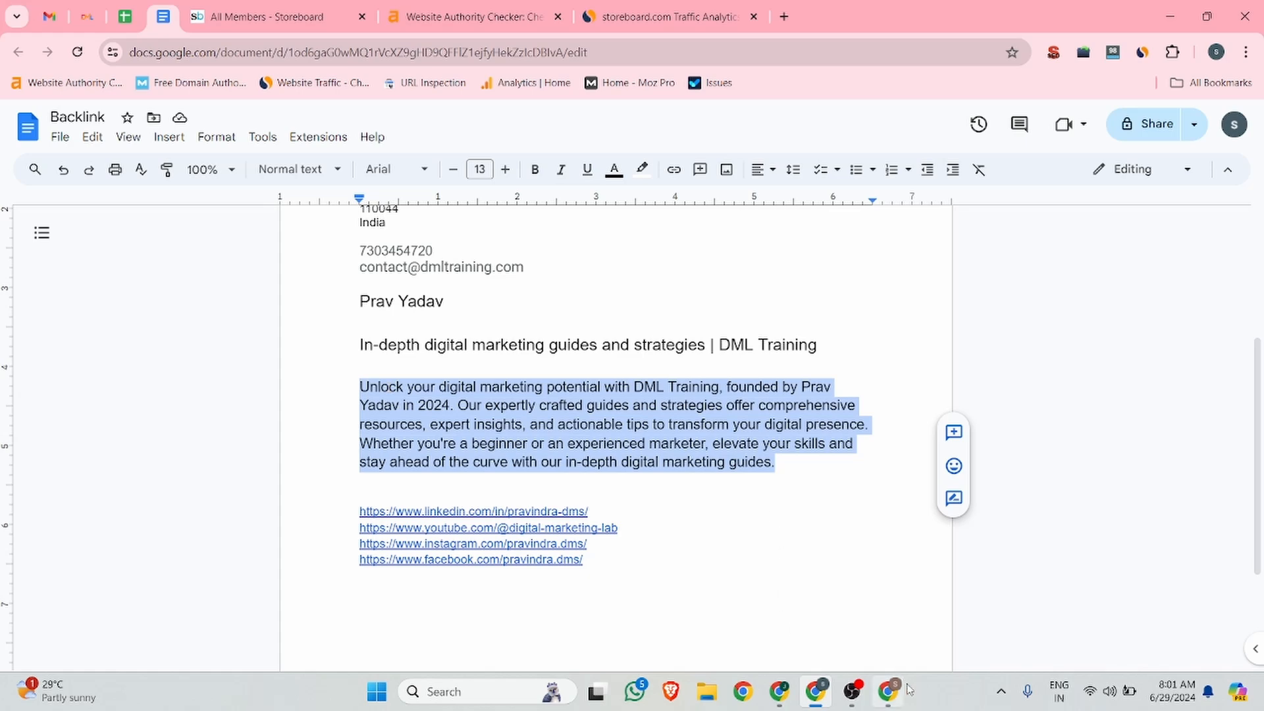
click(888, 692)
key(ctrl+v)
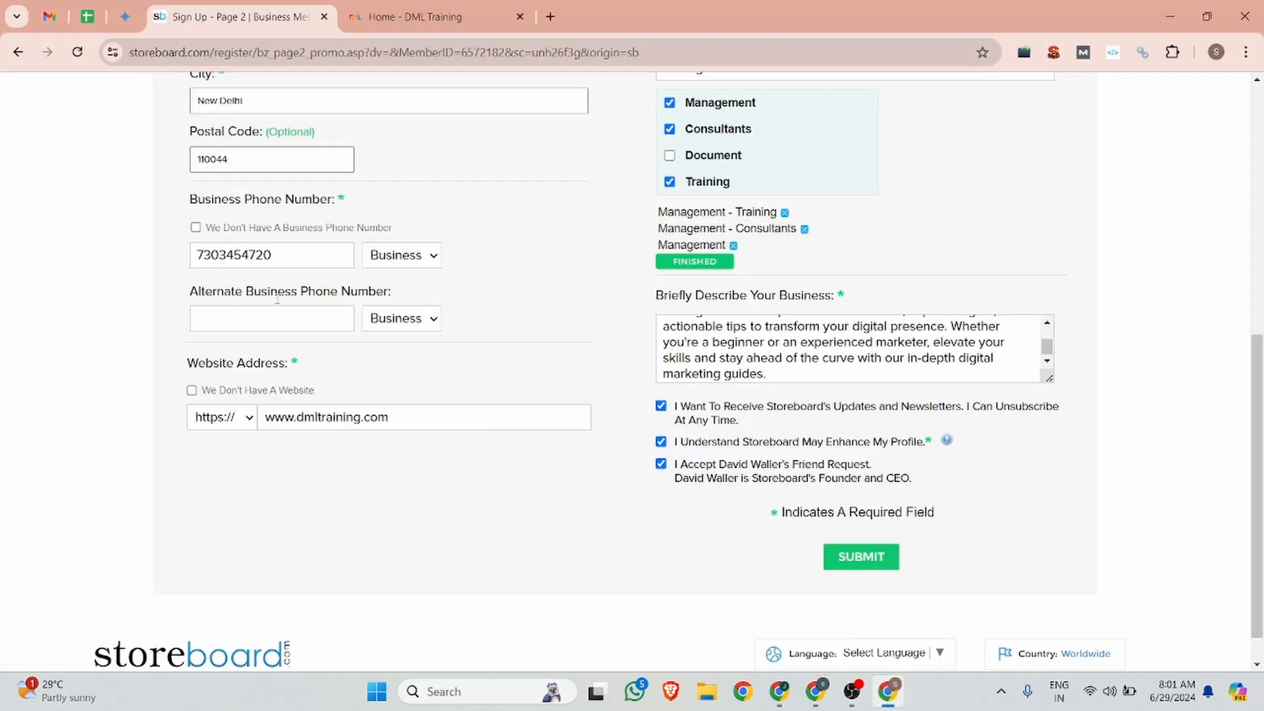
Step: Submit the sign-up form and save DML-Favicon.png from Downloads as the profile image
click(852, 568)
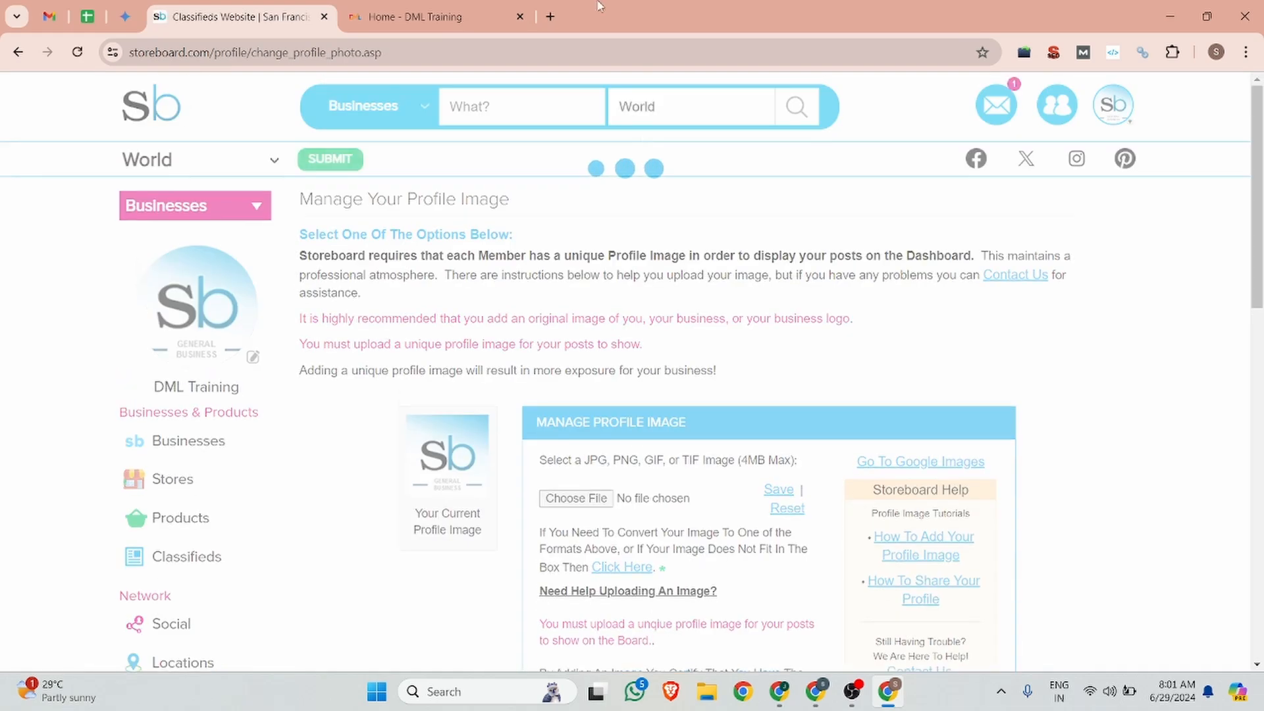
click(575, 502)
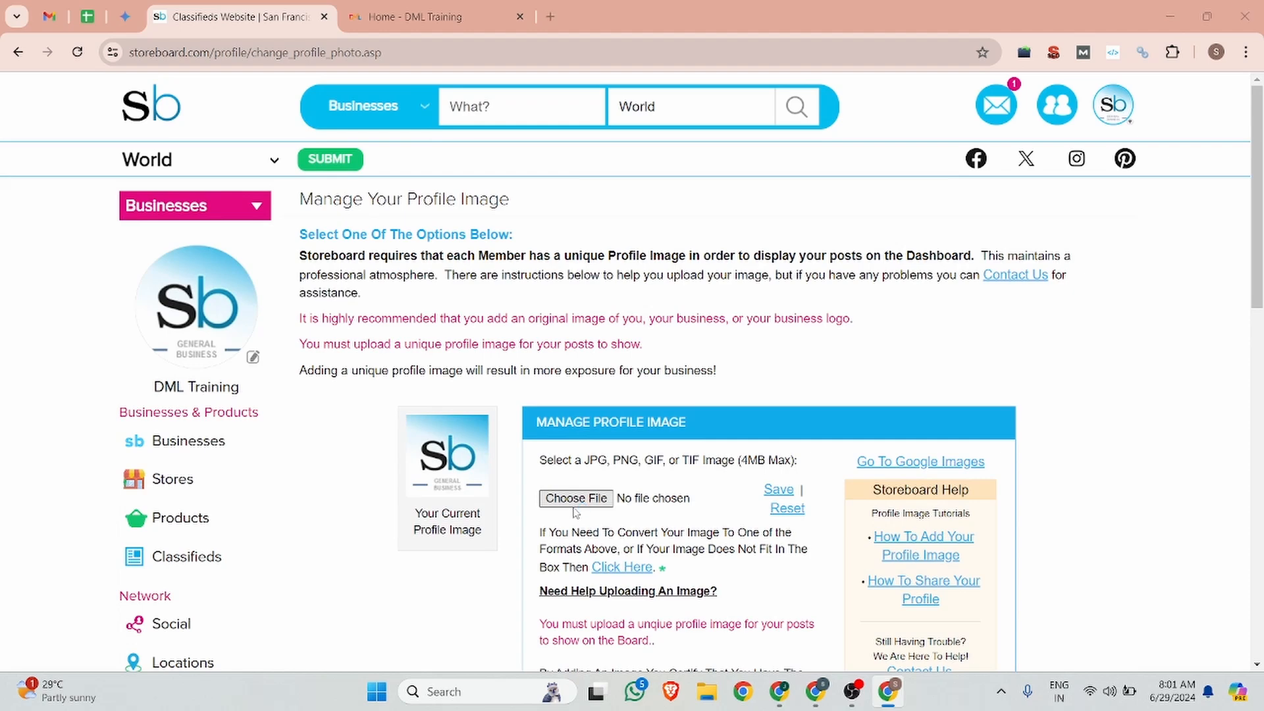
scroll(245, 219, down, 6)
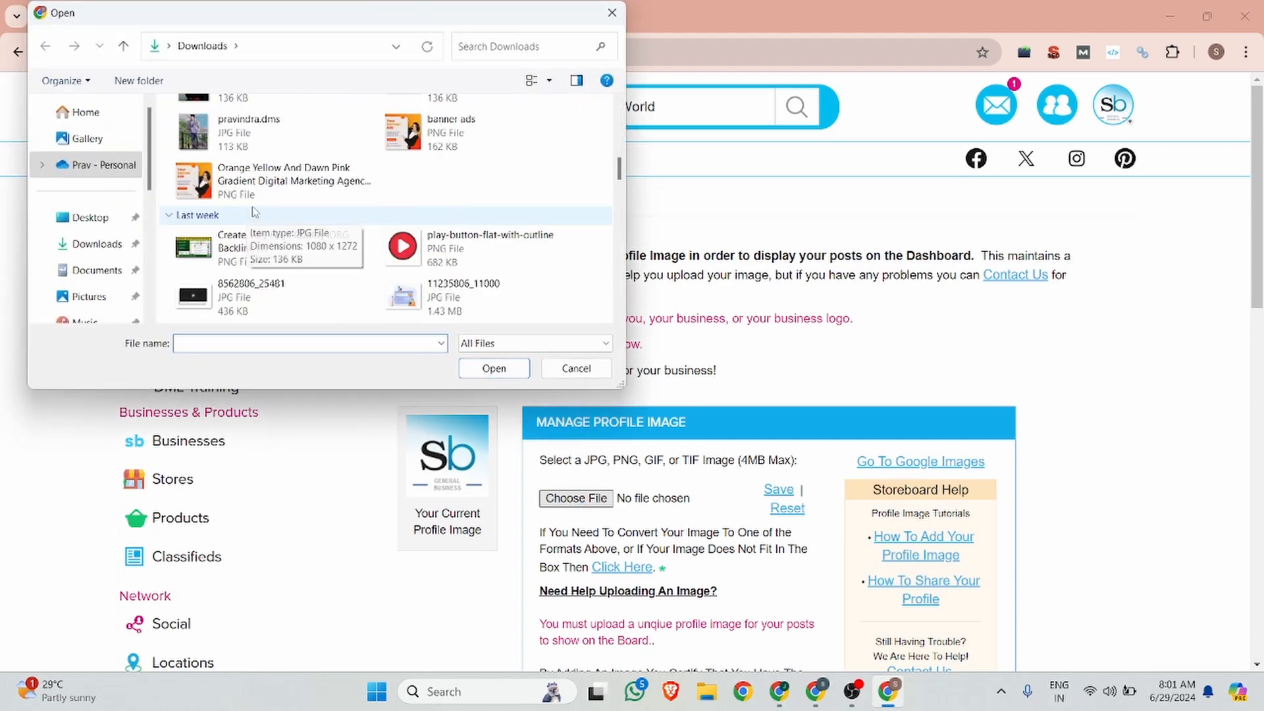
scroll(252, 211, down, 2)
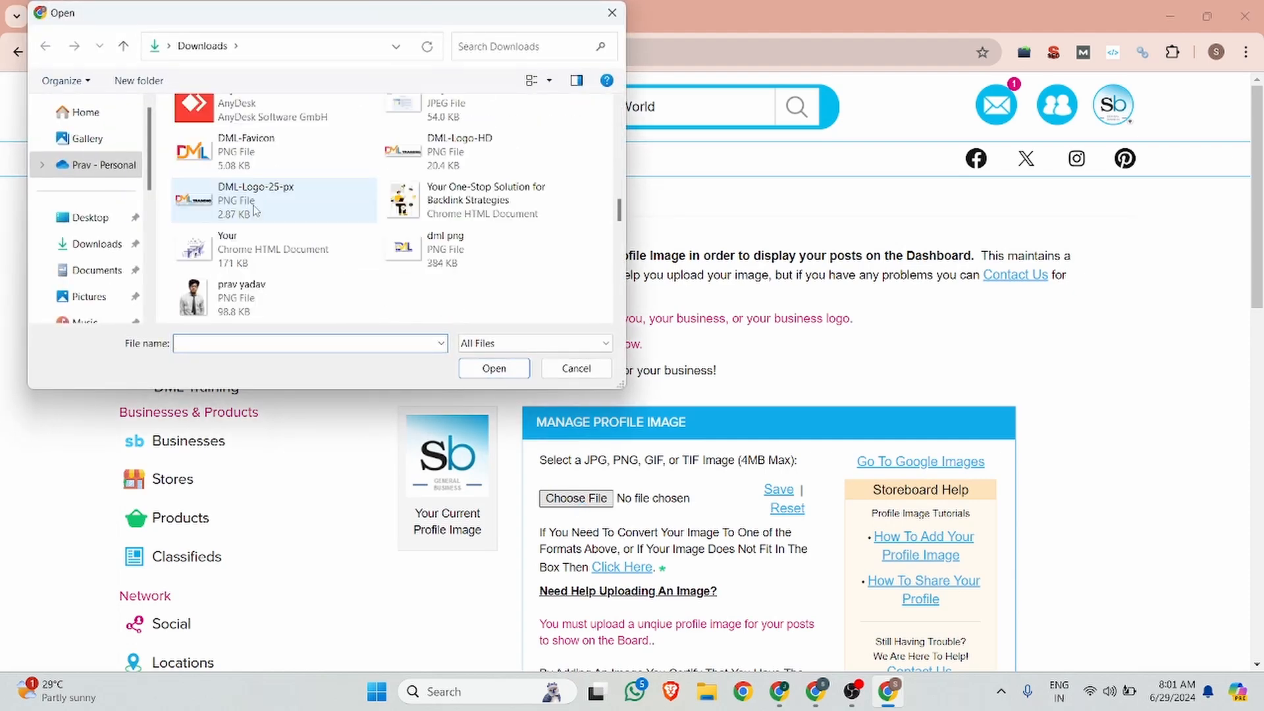
click(257, 150)
click(493, 366)
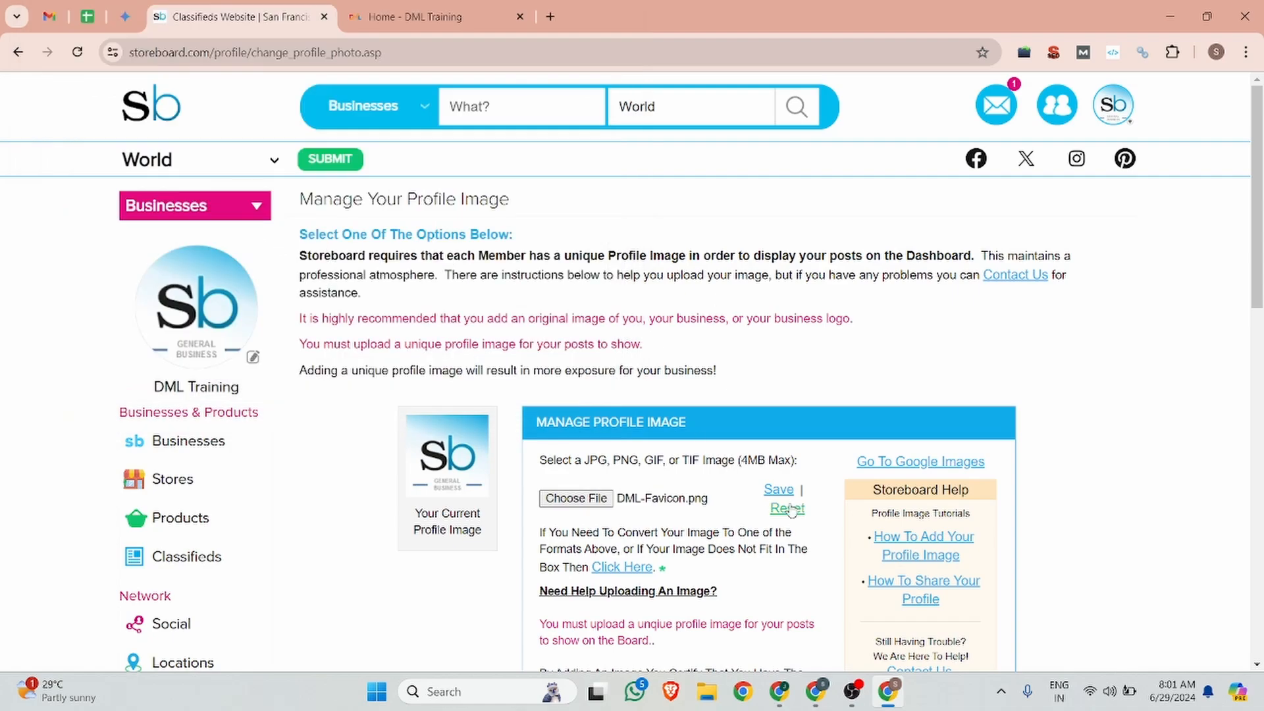
scroll(790, 500, down, 5)
click(611, 432)
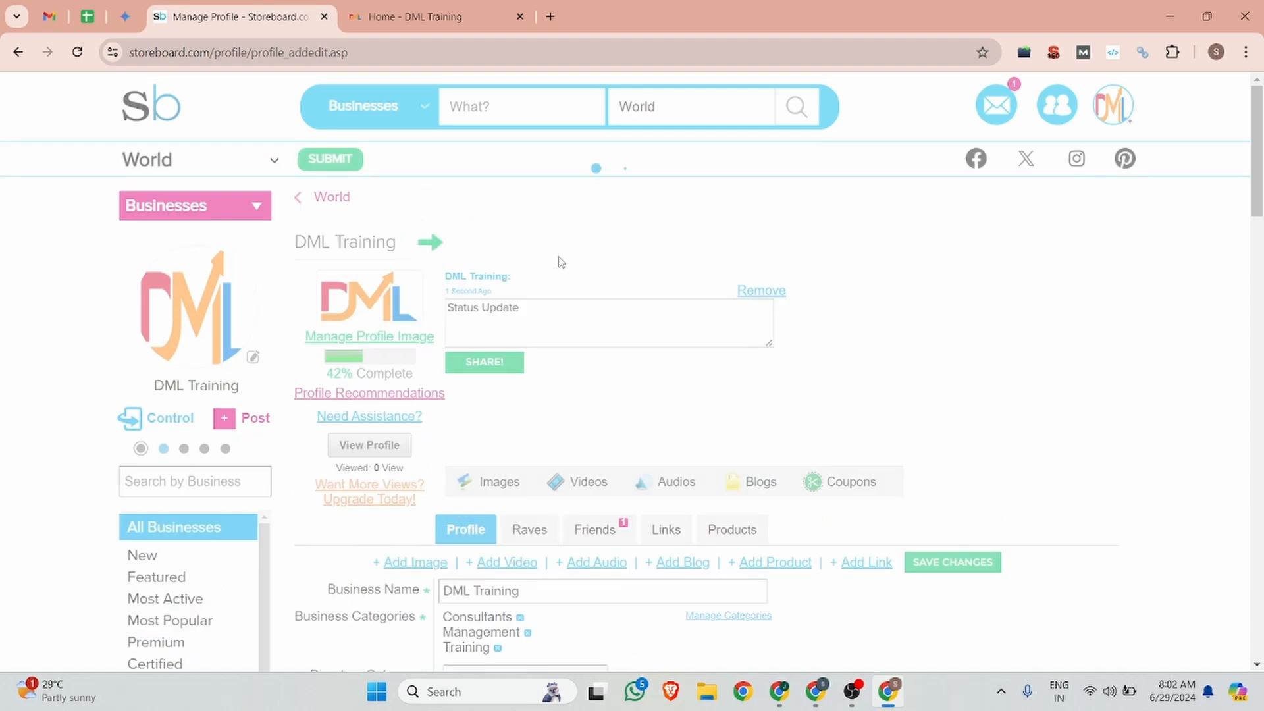
click(526, 318)
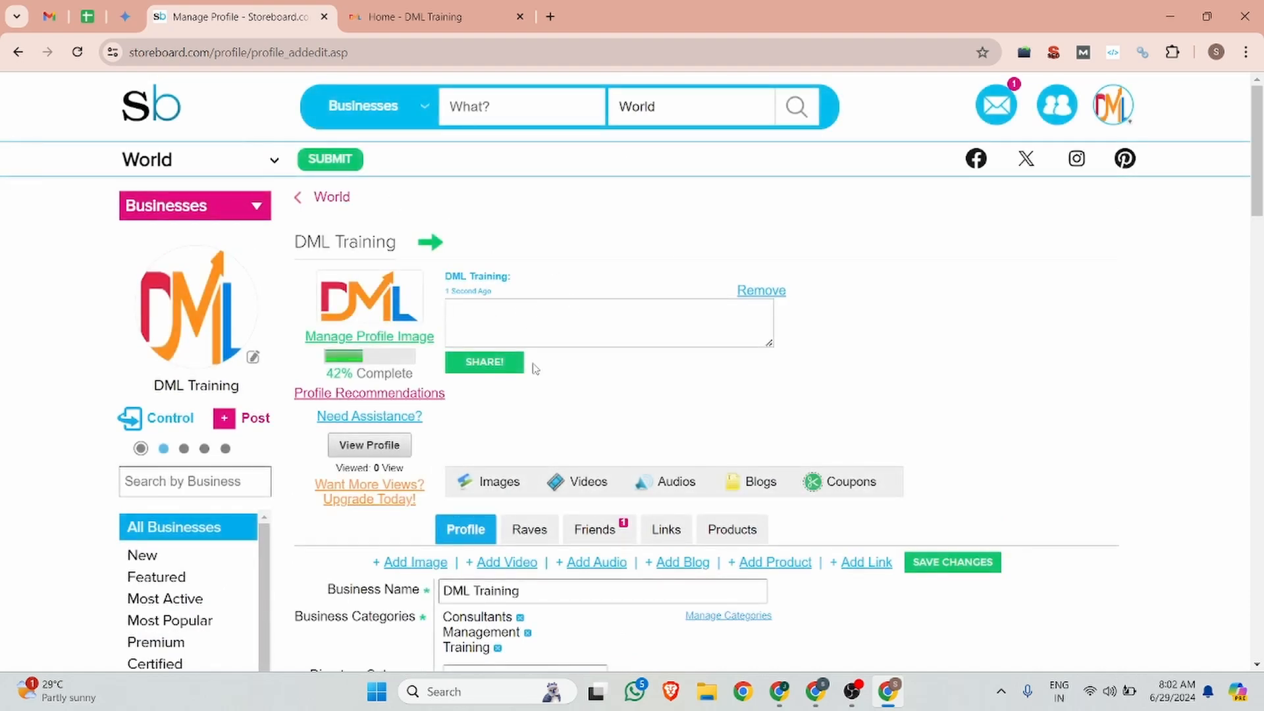
Step: Title-case the Backlink doc headline, capitalising 'Strategies' and the other words
click(816, 692)
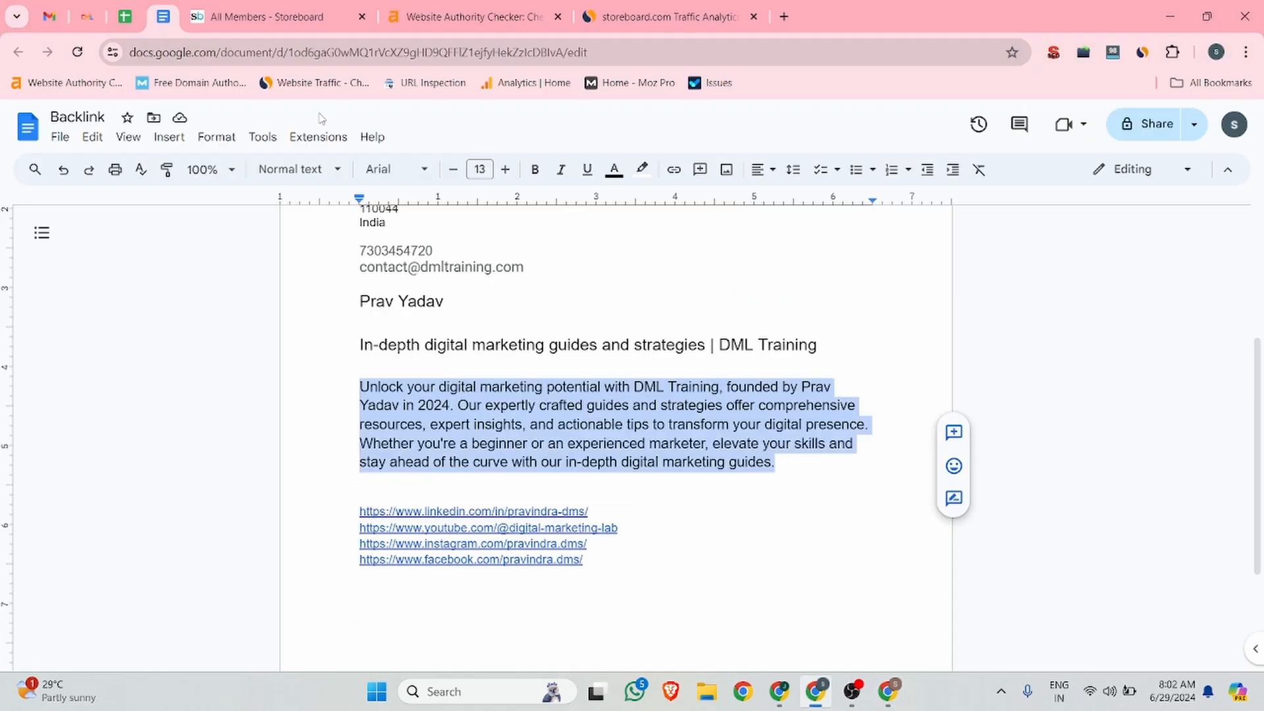
scroll(499, 311, up, 2)
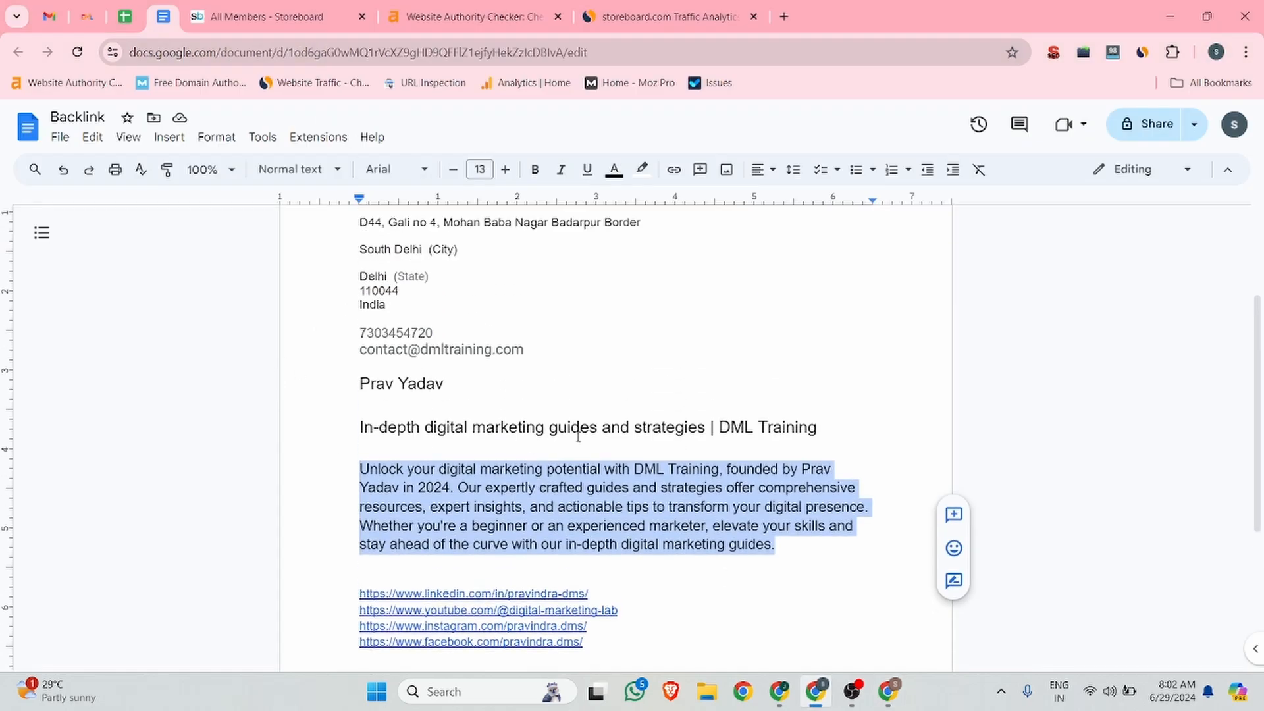
click(637, 427)
key(Delete)
text(S)
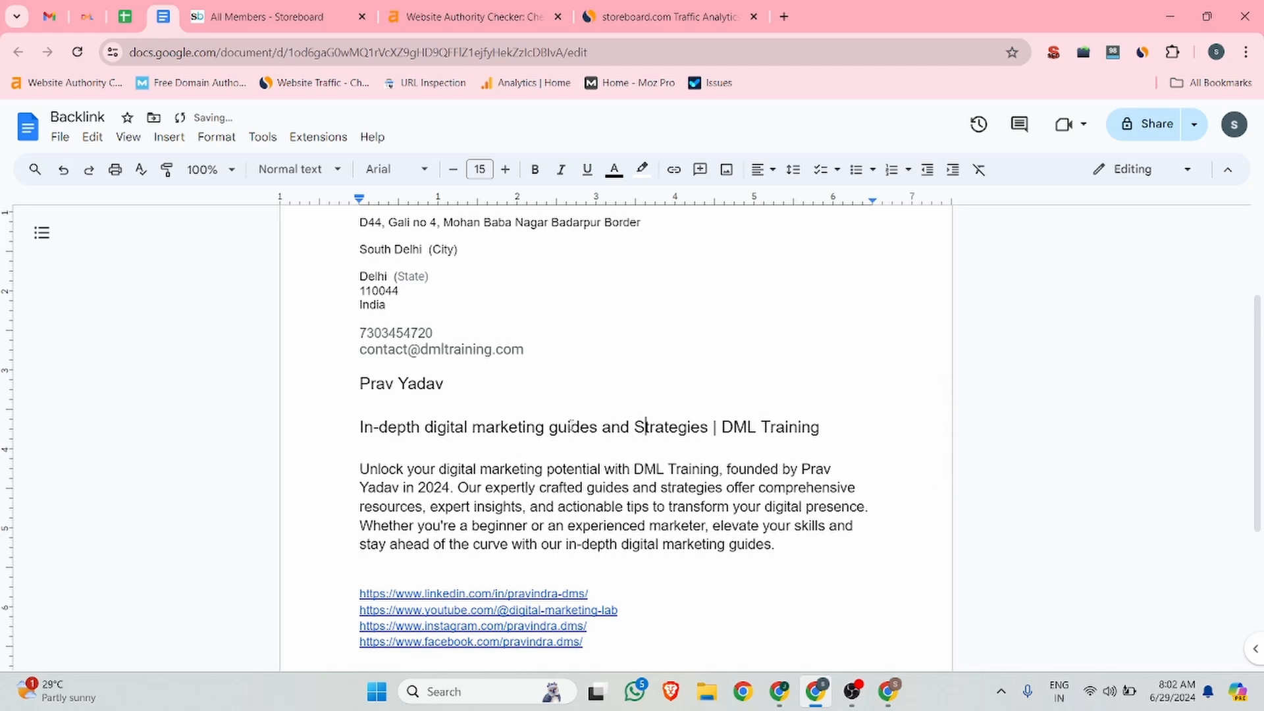
drag(558, 428, 550, 428)
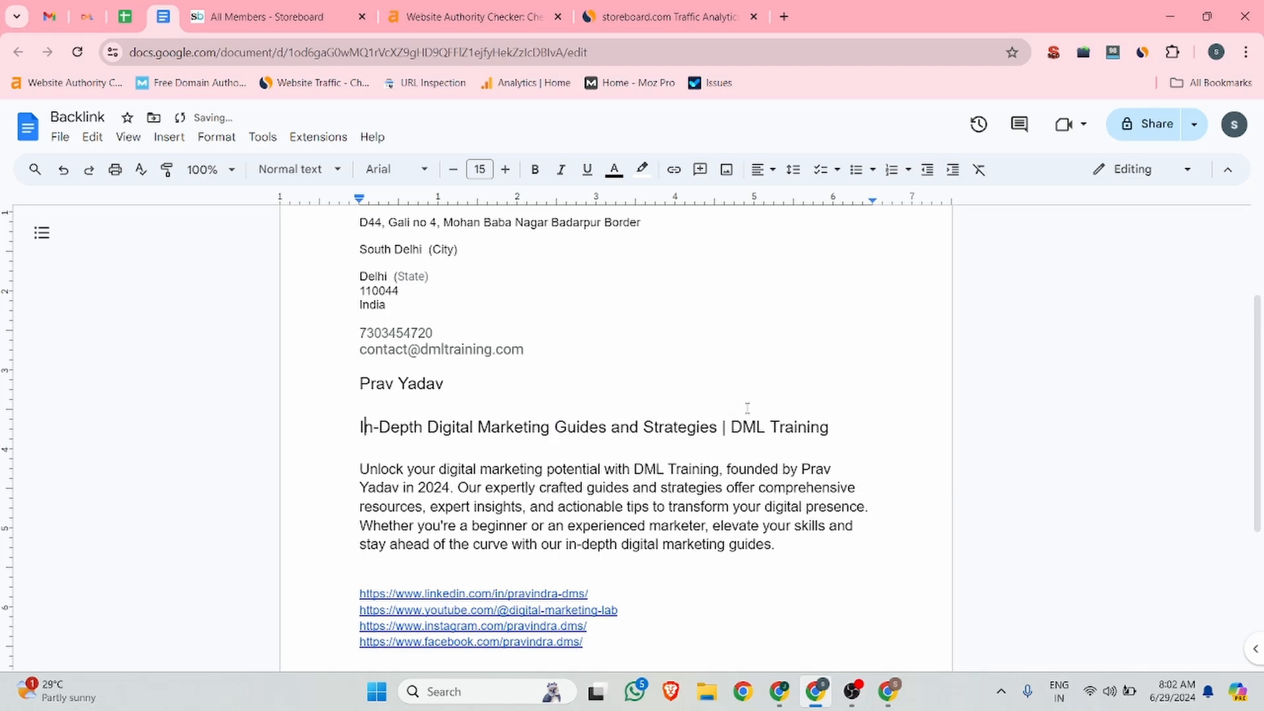
Step: Paste 'In-Depth Digital Marketing Guides and Strategies | DML Training' into Storeboard's status update box
drag(838, 428, 356, 427)
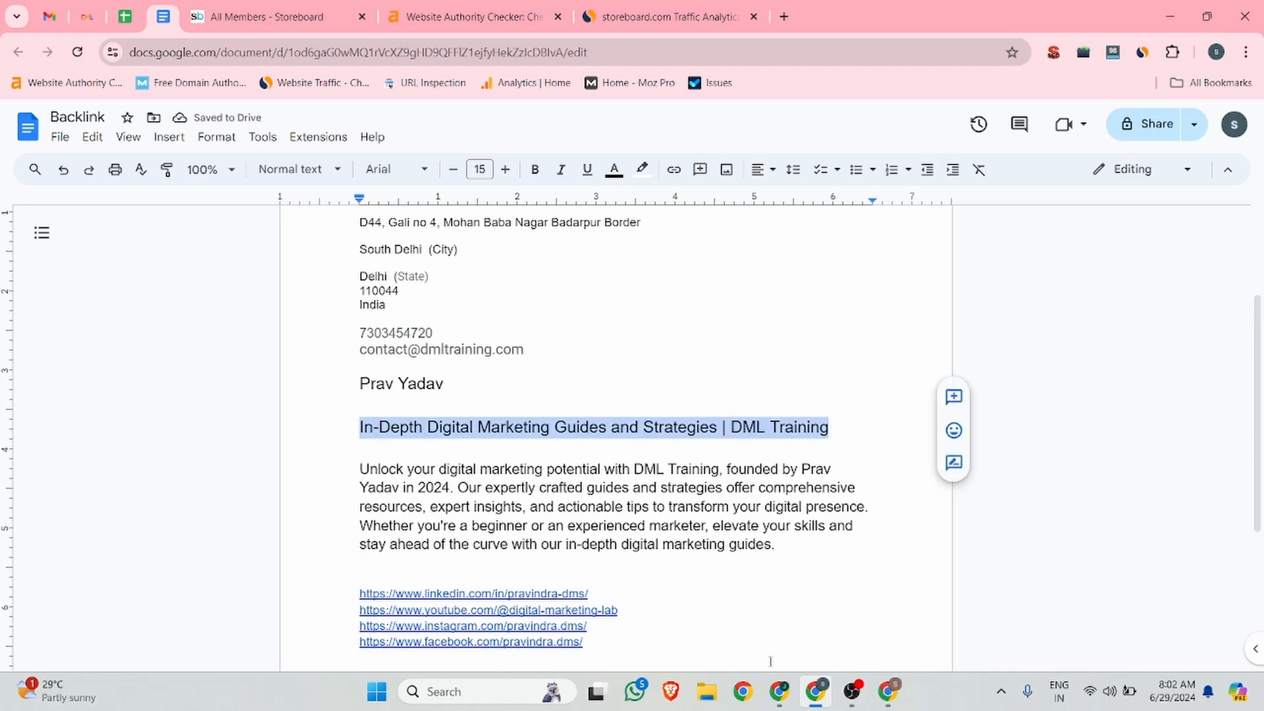
click(889, 691)
click(502, 319)
key(ctrl+v)
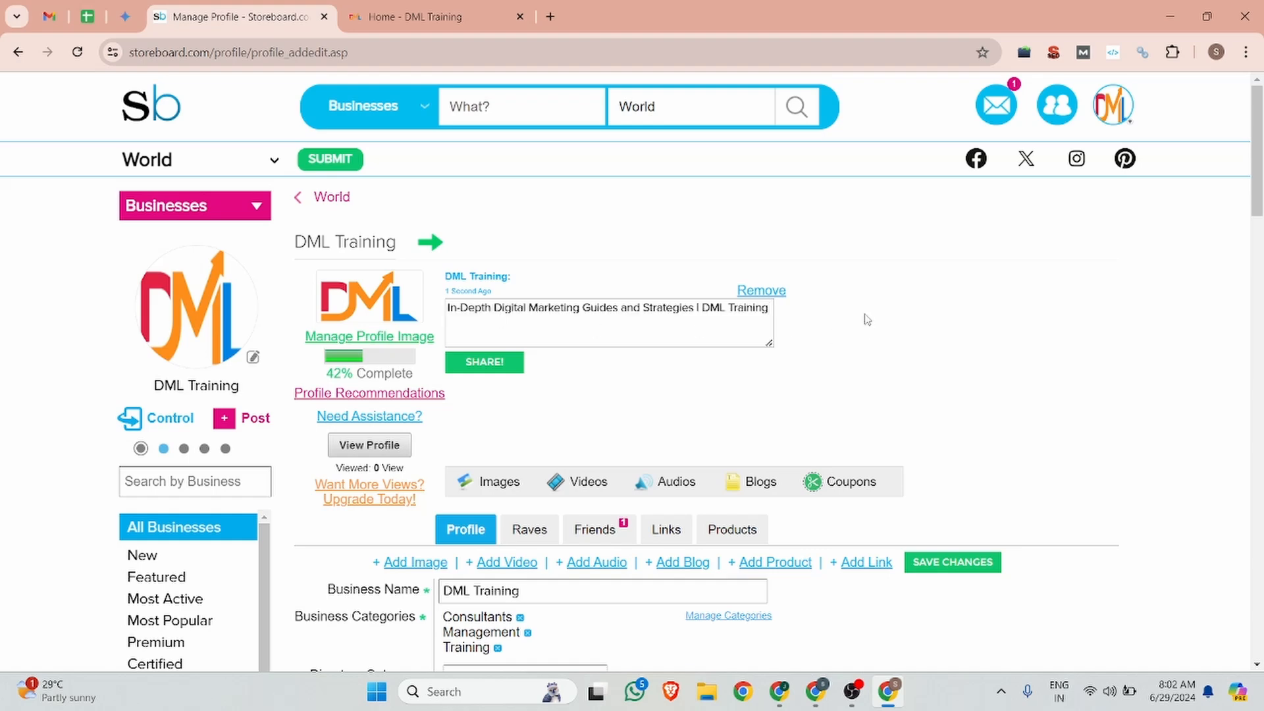
Step: Copy the DML Training website's Facebook link into the Facebook Business Page URL field
scroll(634, 392, down, 6)
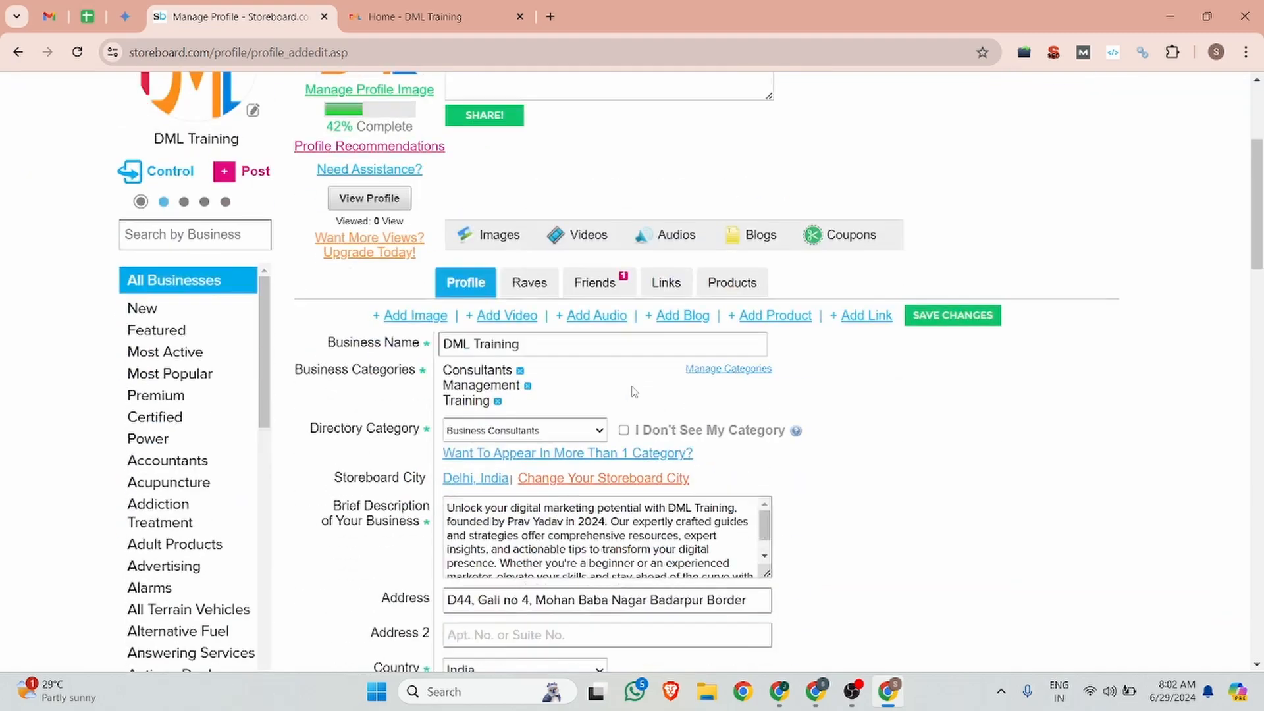
scroll(634, 392, down, 7)
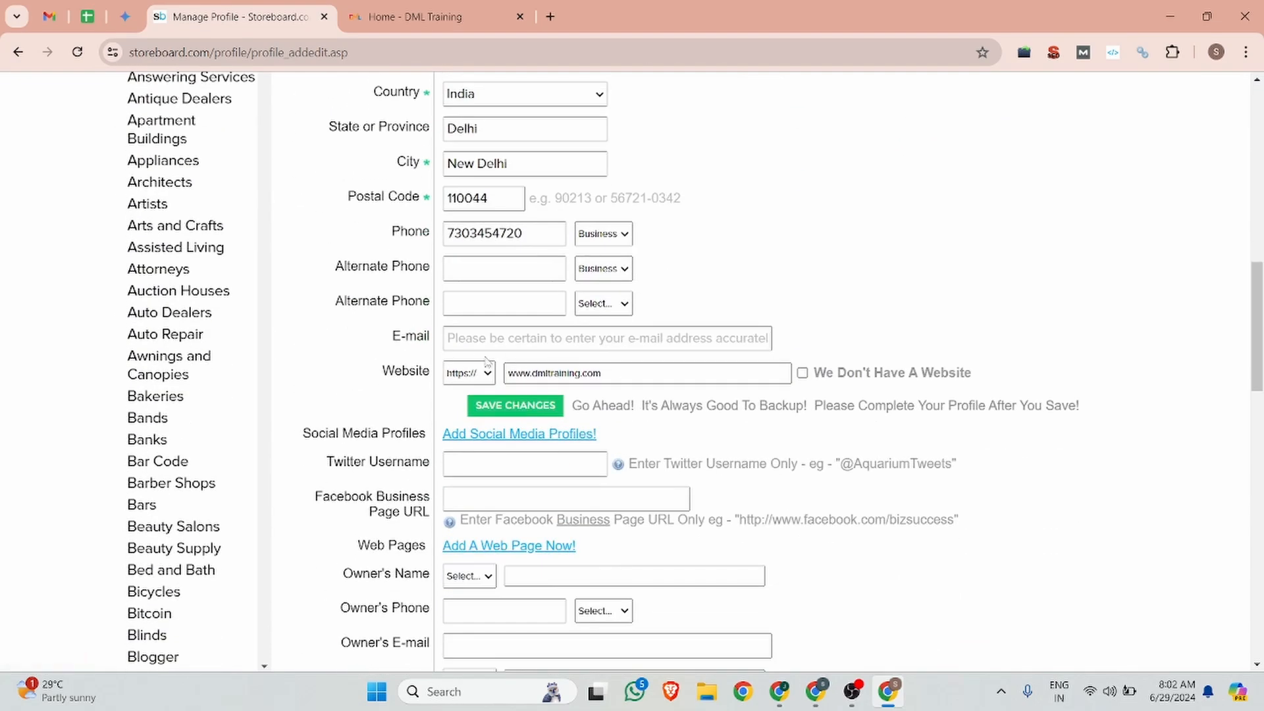
scroll(494, 369, down, 1)
click(461, 413)
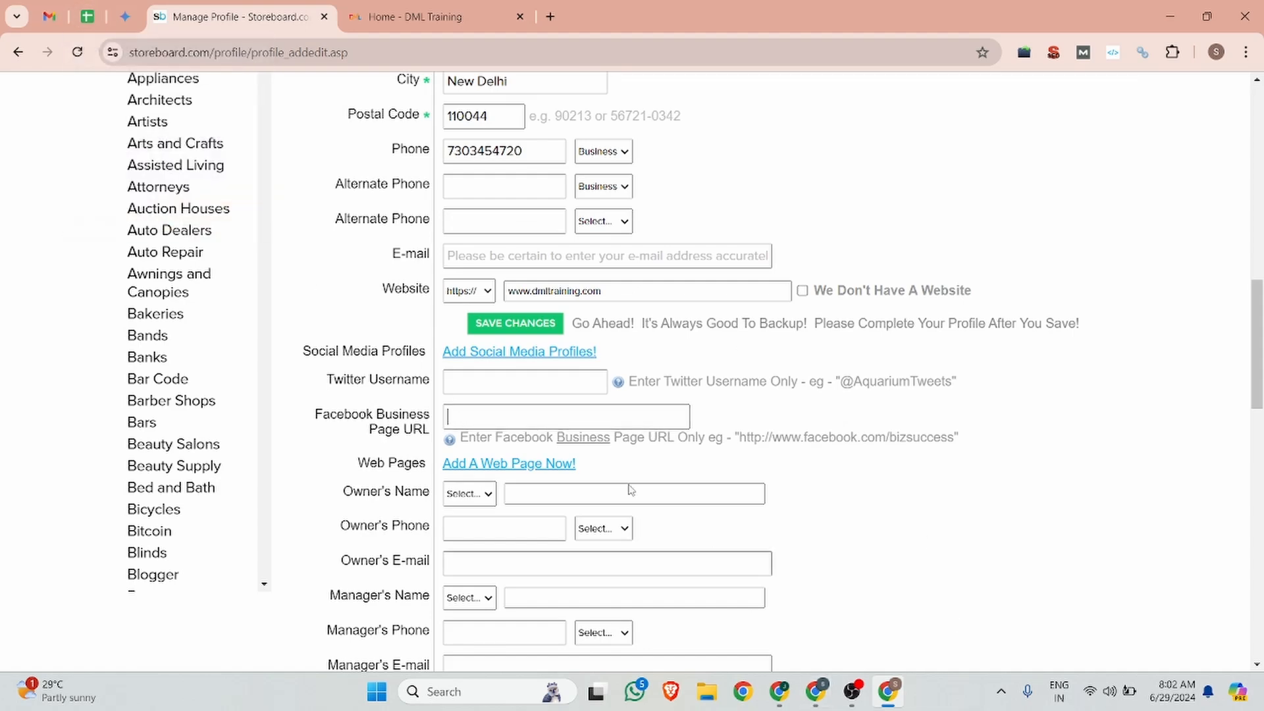
click(405, 16)
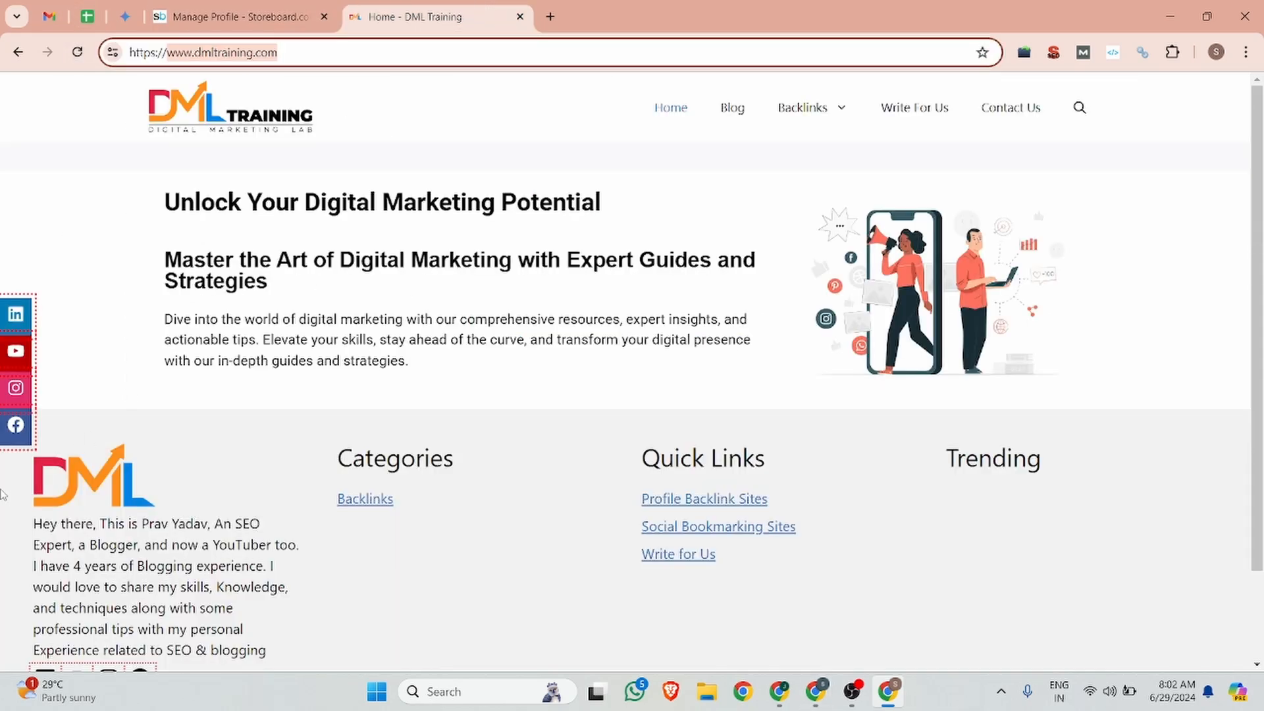
right_click(17, 432)
click(70, 574)
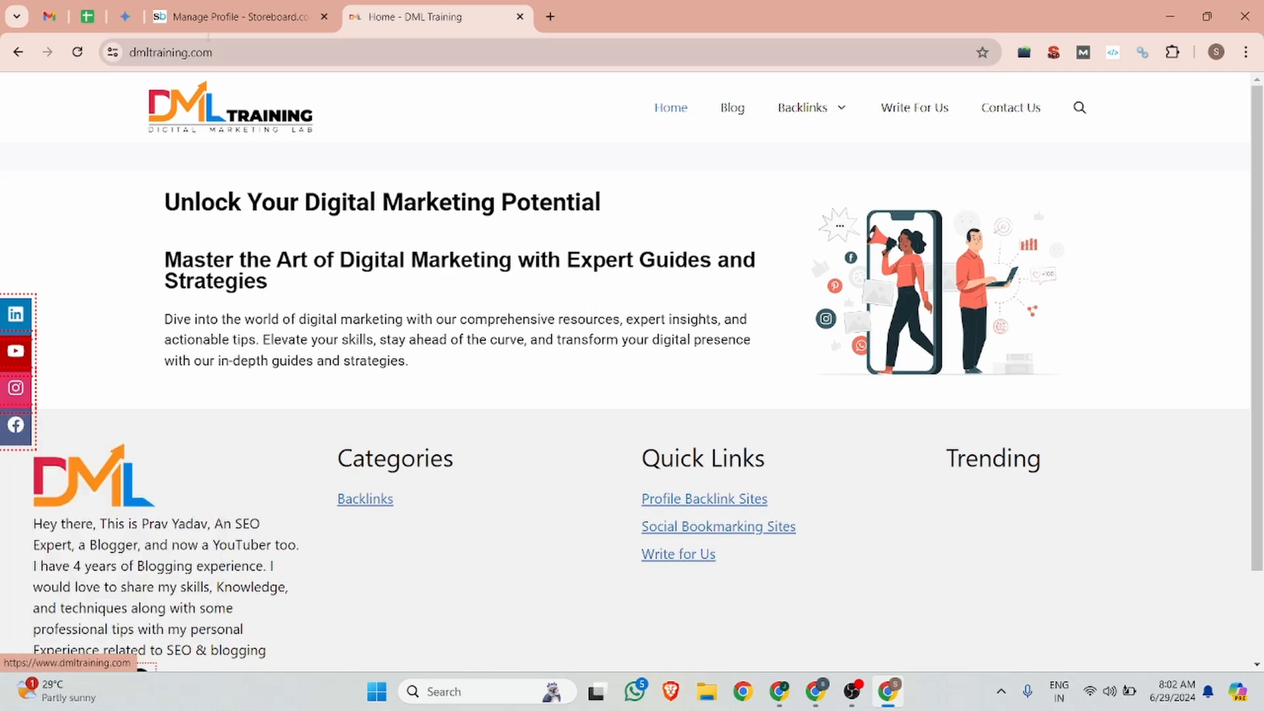
key(ctrl+shift+Tab)
click(520, 416)
key(ctrl+v)
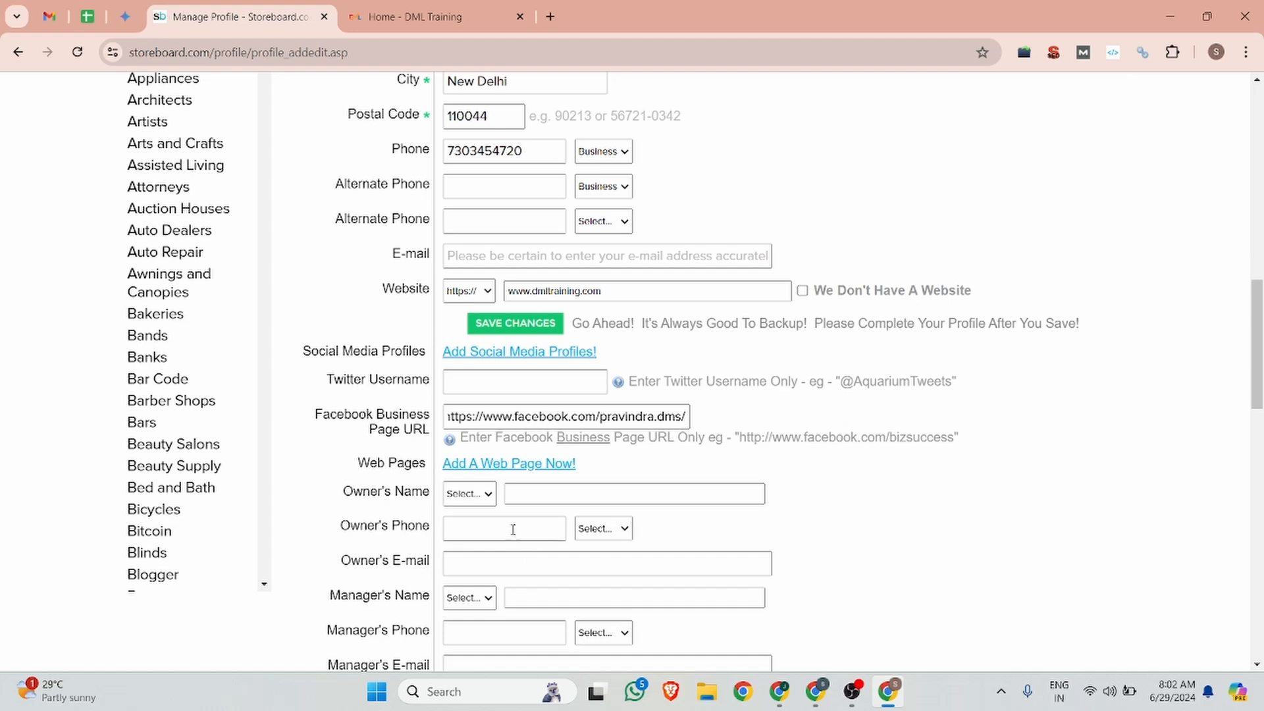
Step: Choose 'Mr.' as the owner's title and enter the owner's full name
scroll(516, 527, down, 2)
click(490, 330)
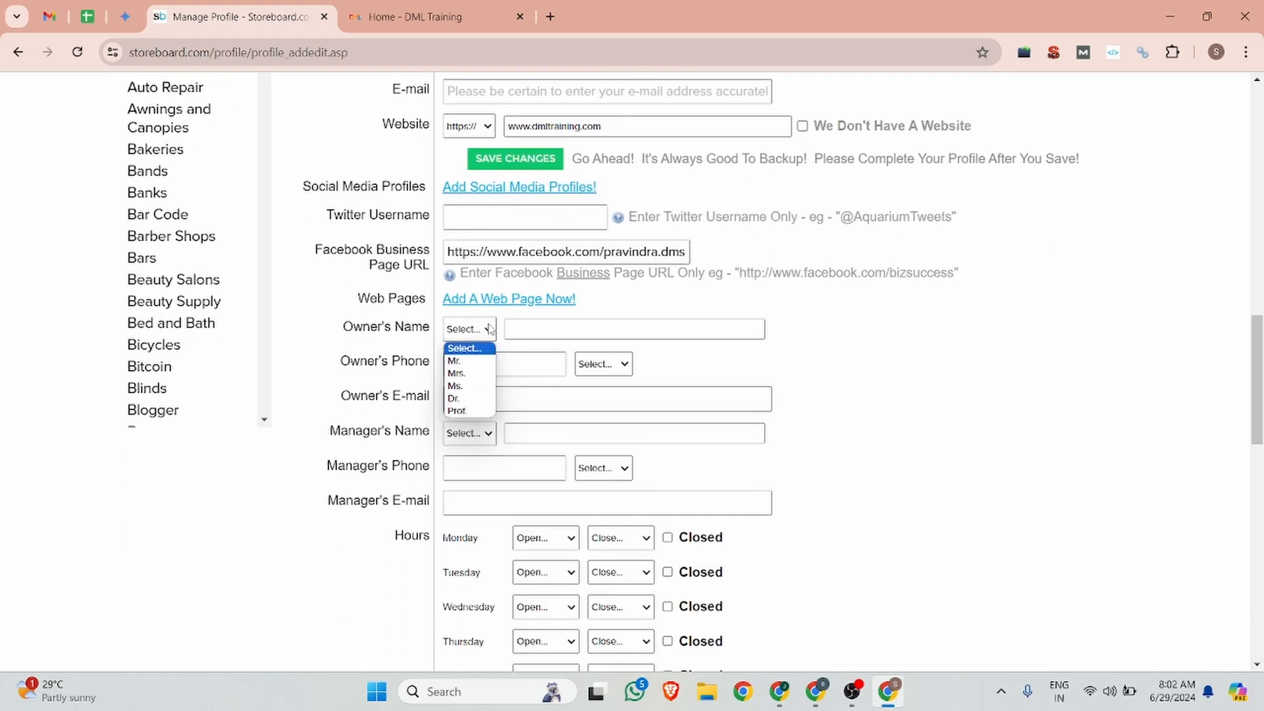
click(481, 361)
click(525, 328)
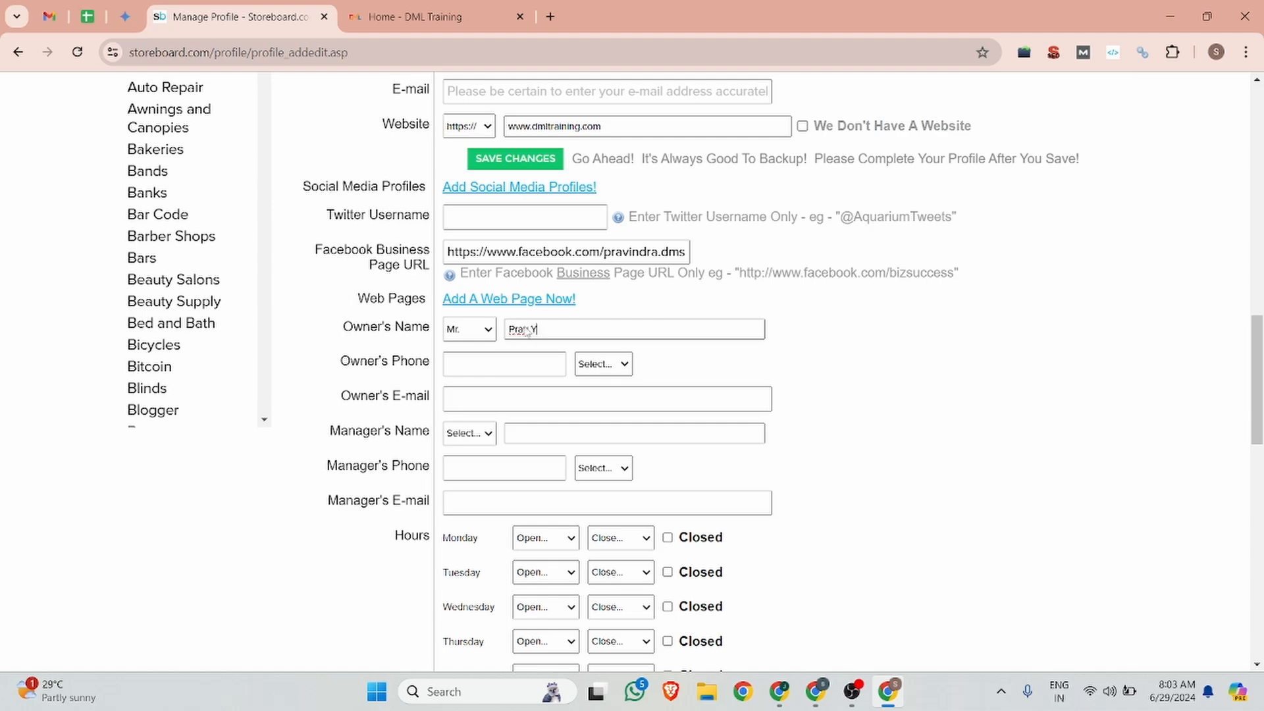
scroll(466, 330, down, 5)
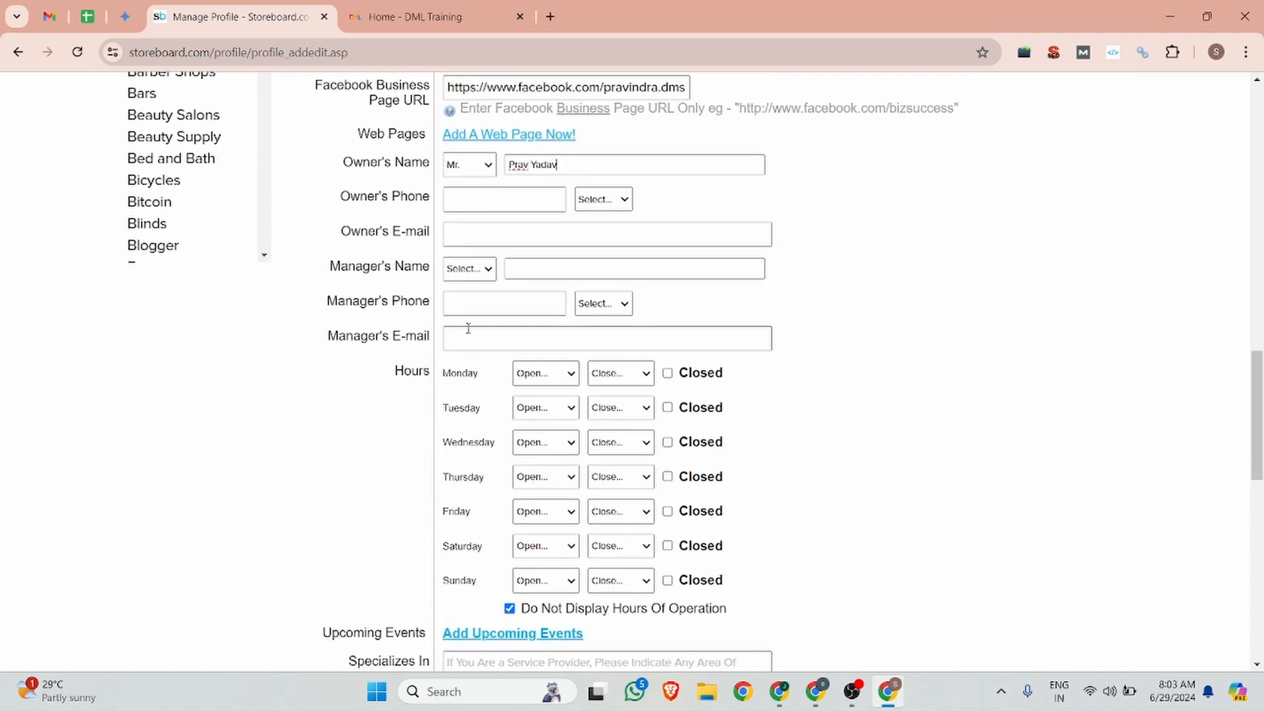
scroll(497, 326, up, 3)
click(485, 235)
Step: Copy the e-mail from DML Training's Contact Us page into the Owner's E-mail field
click(428, 14)
scroll(291, 256, down, 2)
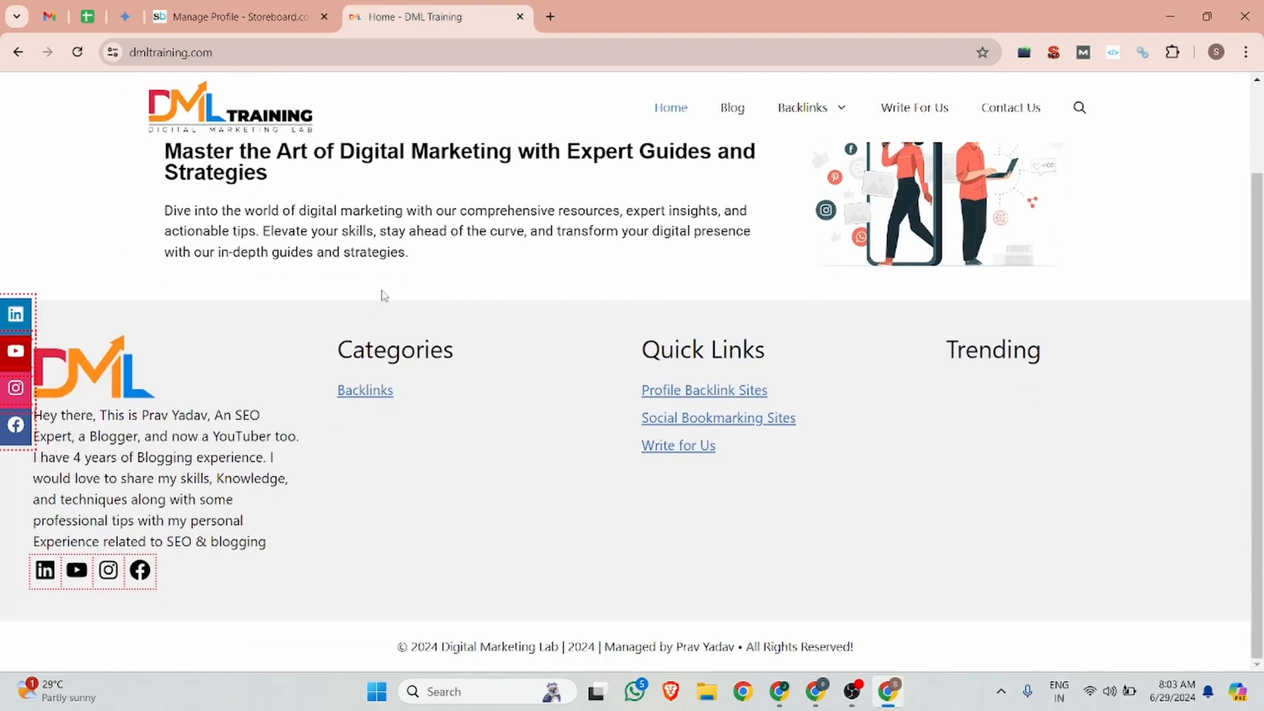
click(1004, 115)
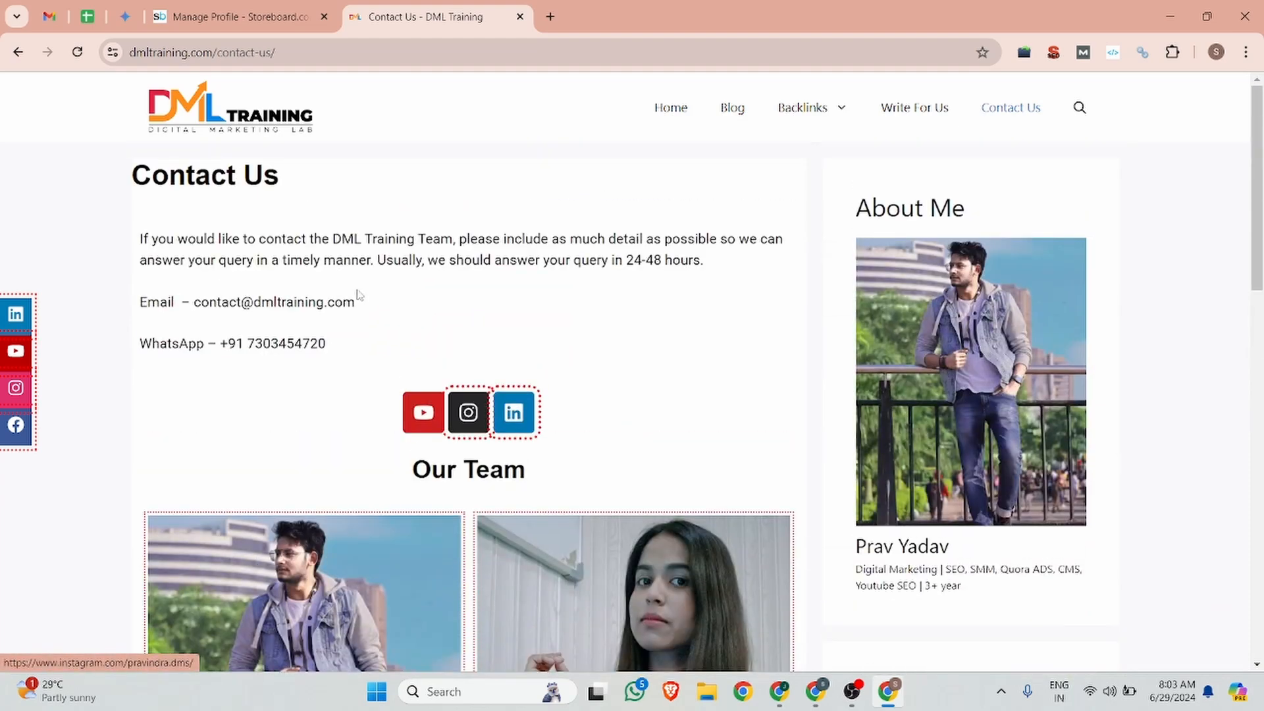
scroll(205, 302, down, 1)
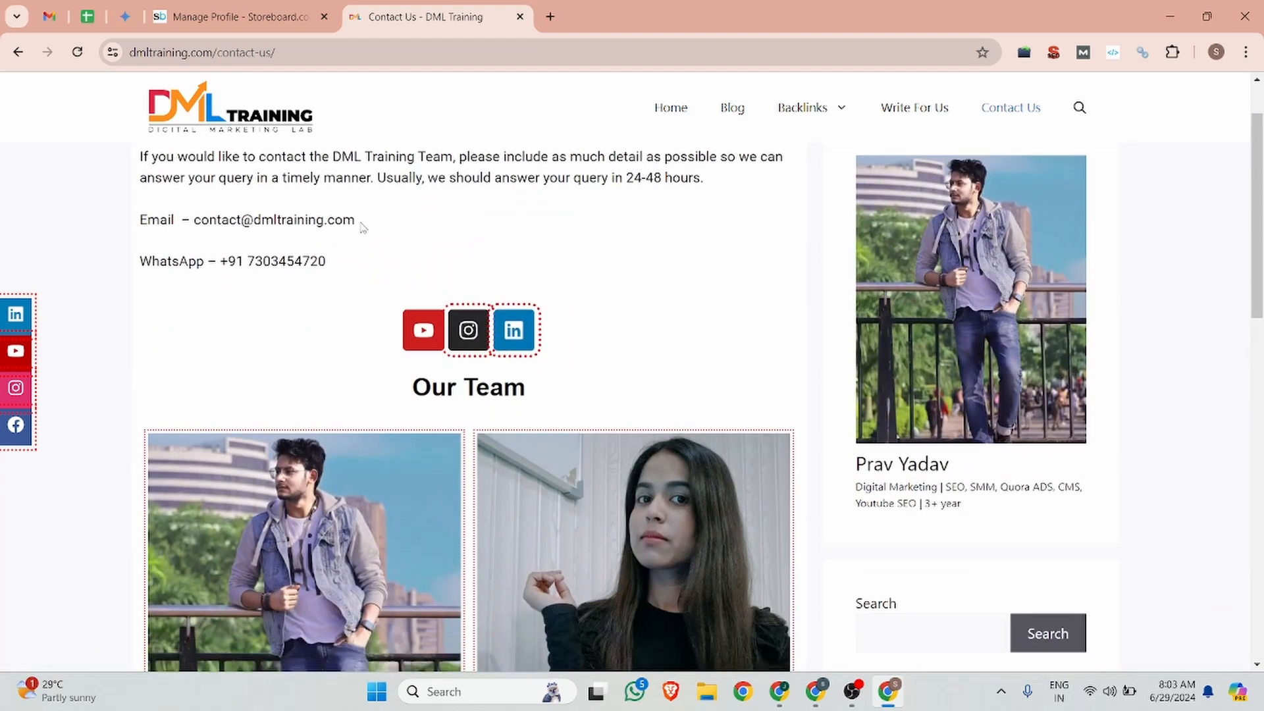
drag(356, 220, 192, 220)
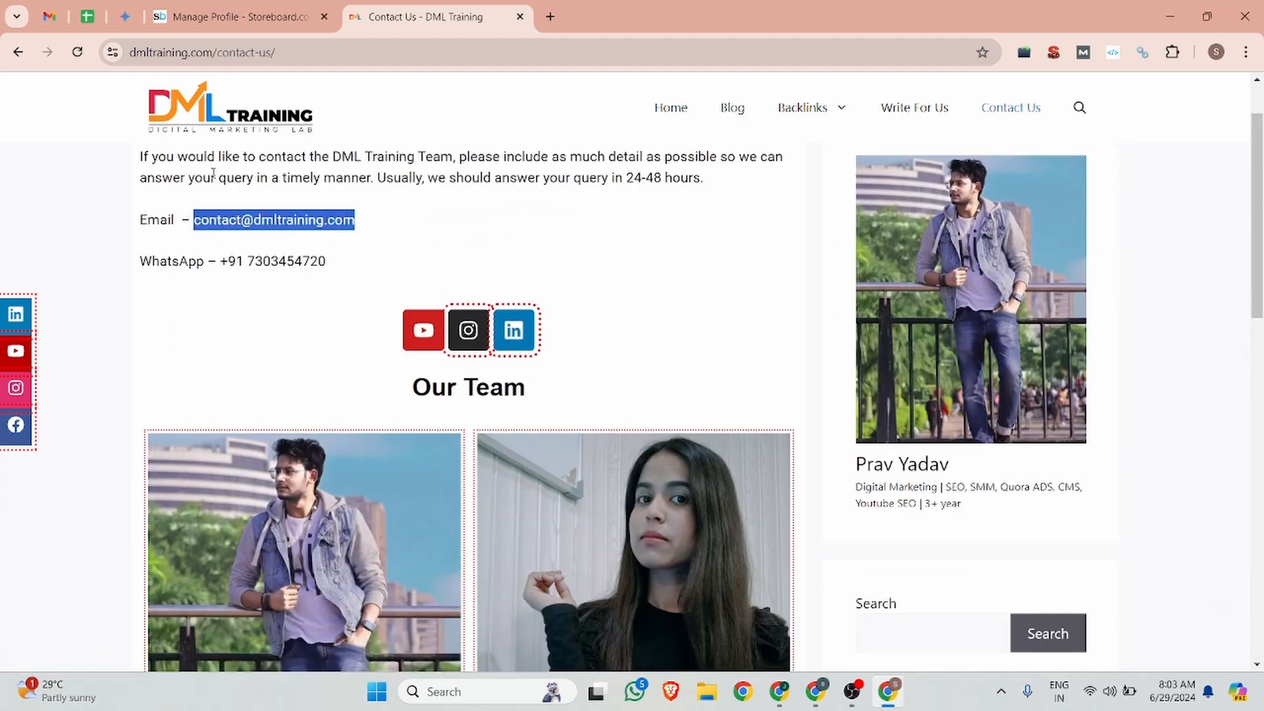
click(234, 16)
key(ctrl+v)
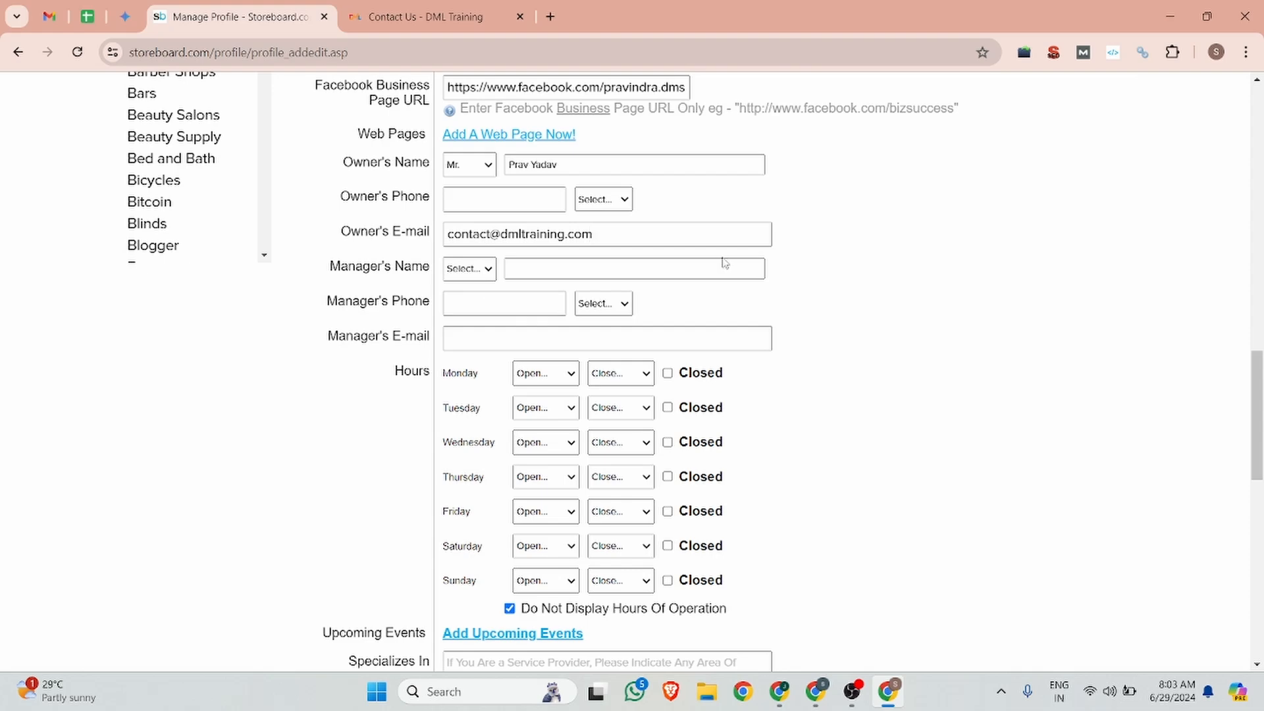
Step: Tick every Methods of Payment option, including PayPal, Cashier's Check and Master Card
scroll(443, 350, down, 10)
scroll(482, 270, up, 1)
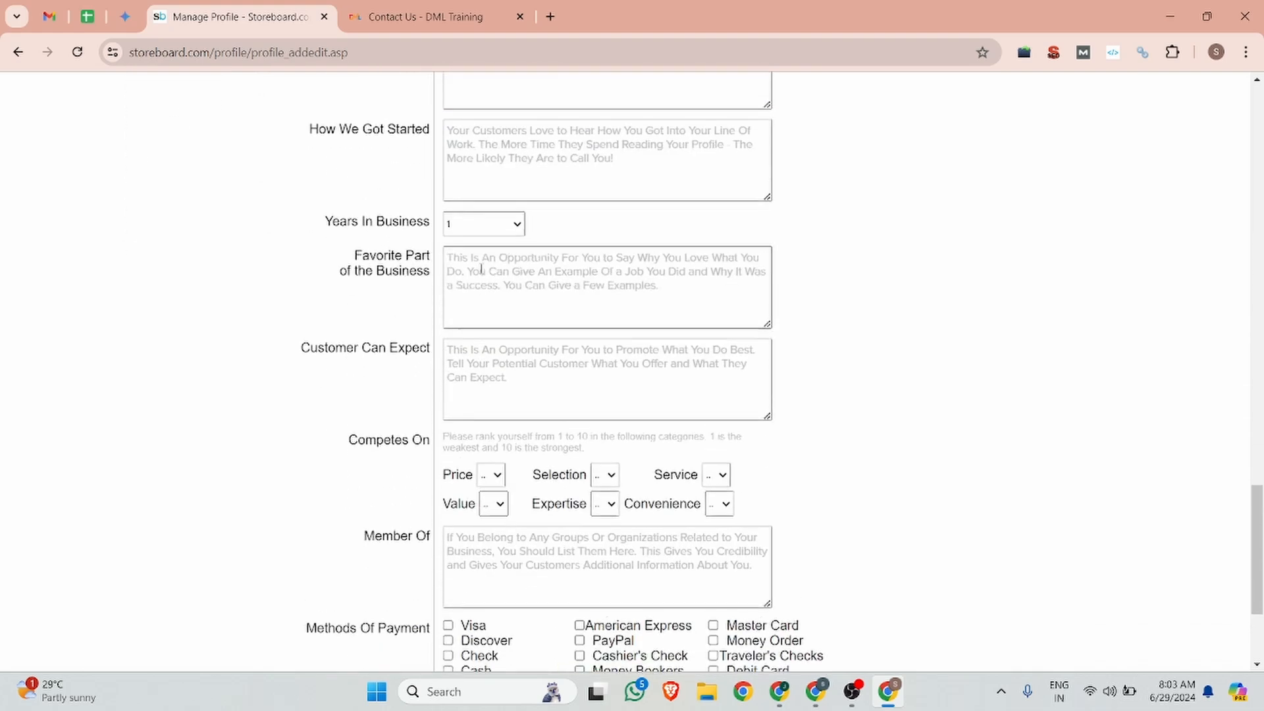
scroll(481, 270, up, 2)
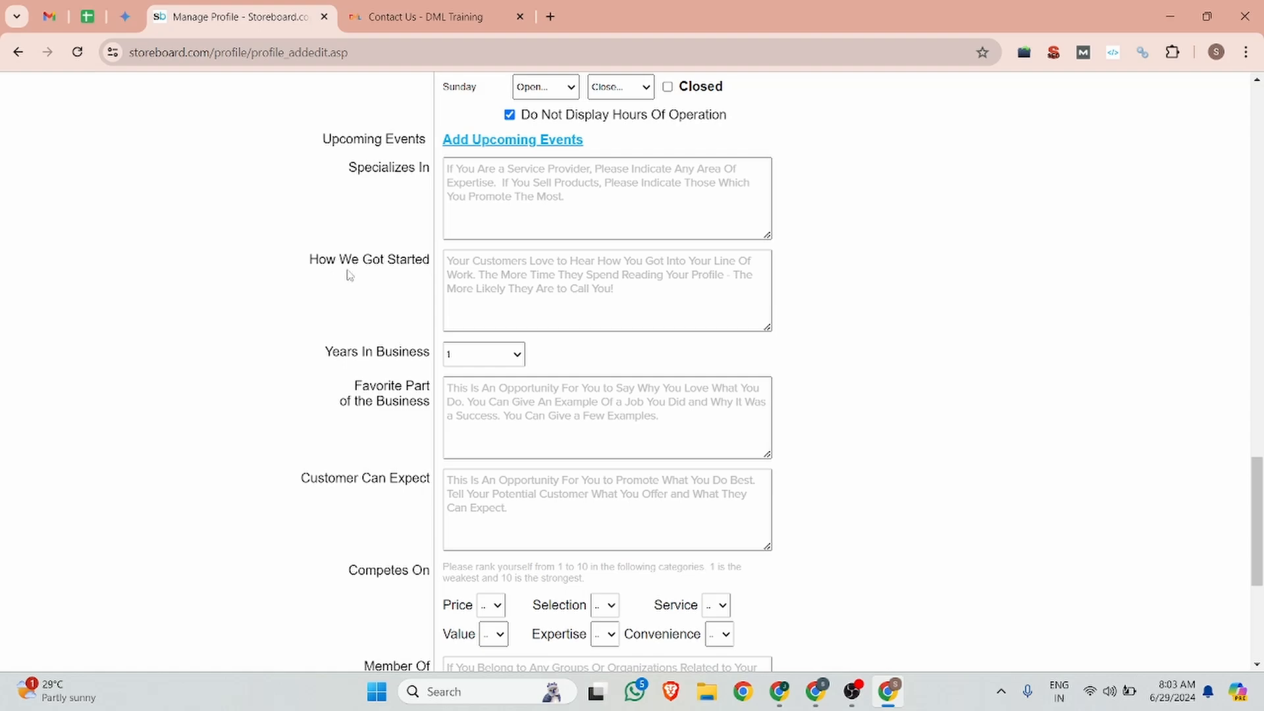
scroll(454, 272, down, 5)
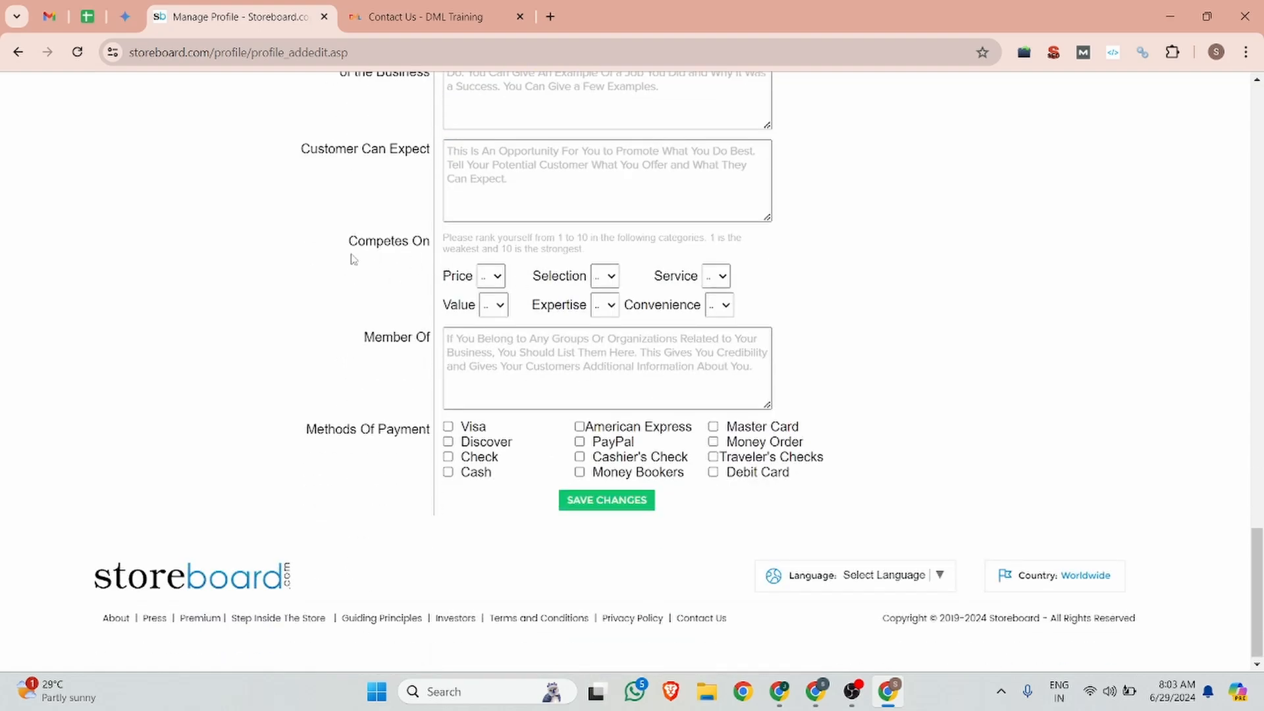
scroll(471, 421, down, 1)
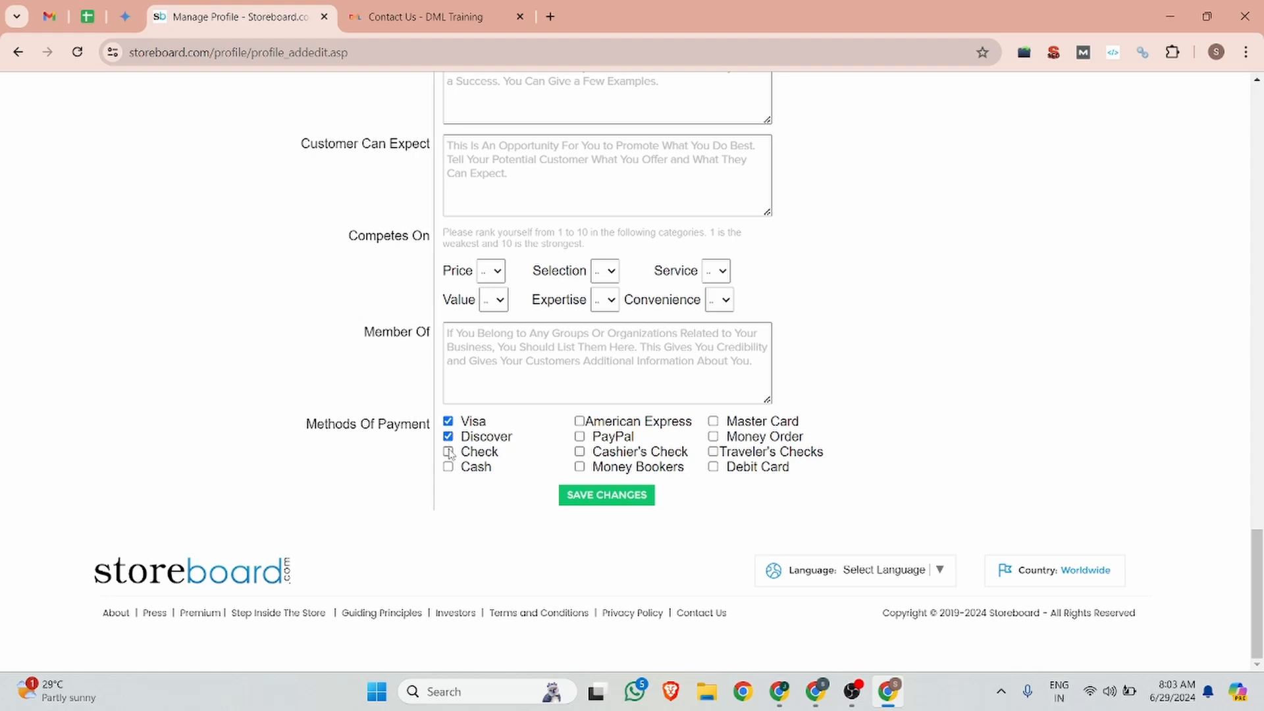
click(579, 437)
click(579, 452)
click(714, 421)
scroll(723, 426, up, 14)
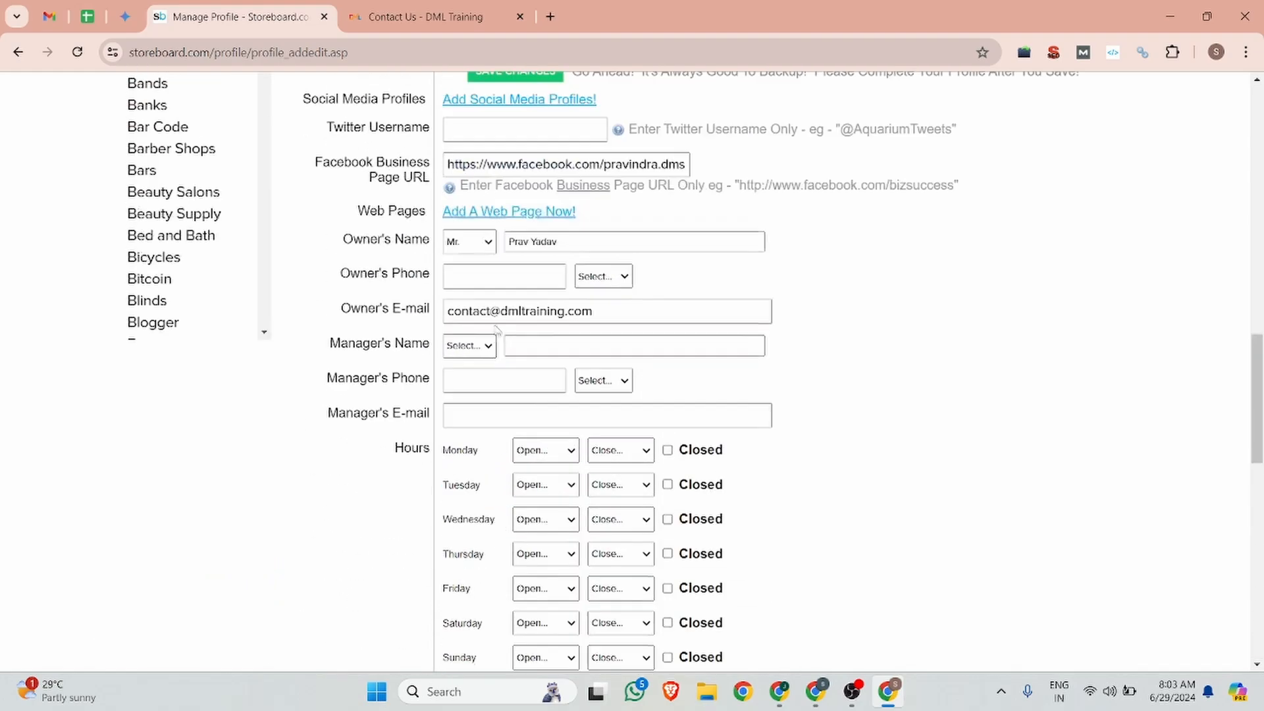
scroll(497, 329, up, 10)
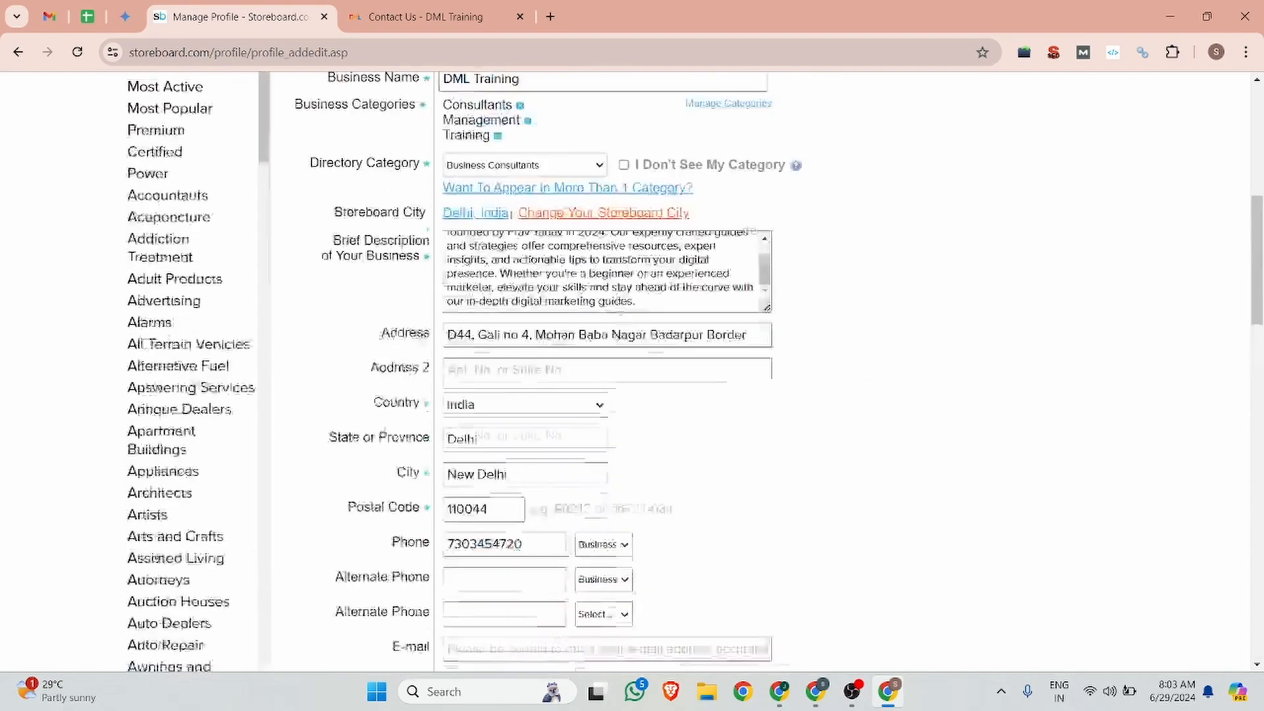
scroll(619, 515, down, 20)
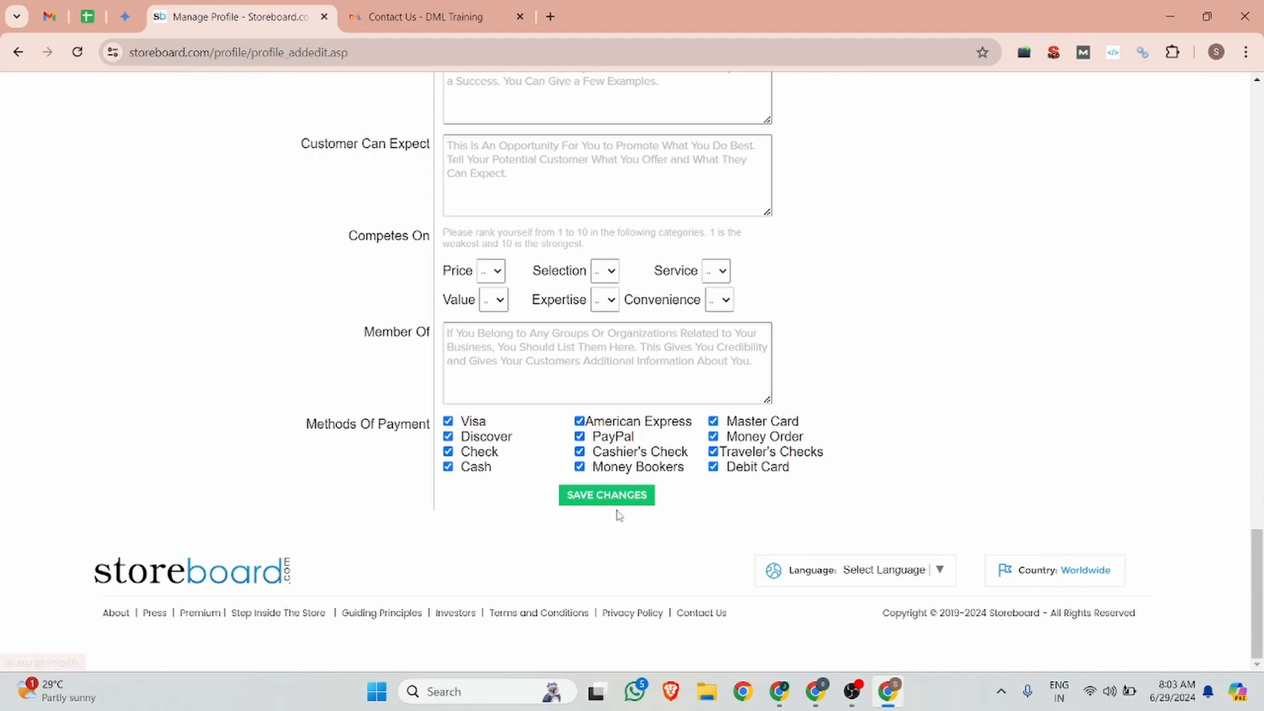
Step: Save the profile changes, bringing the profile to 52% complete
click(613, 498)
scroll(934, 274, up, 20)
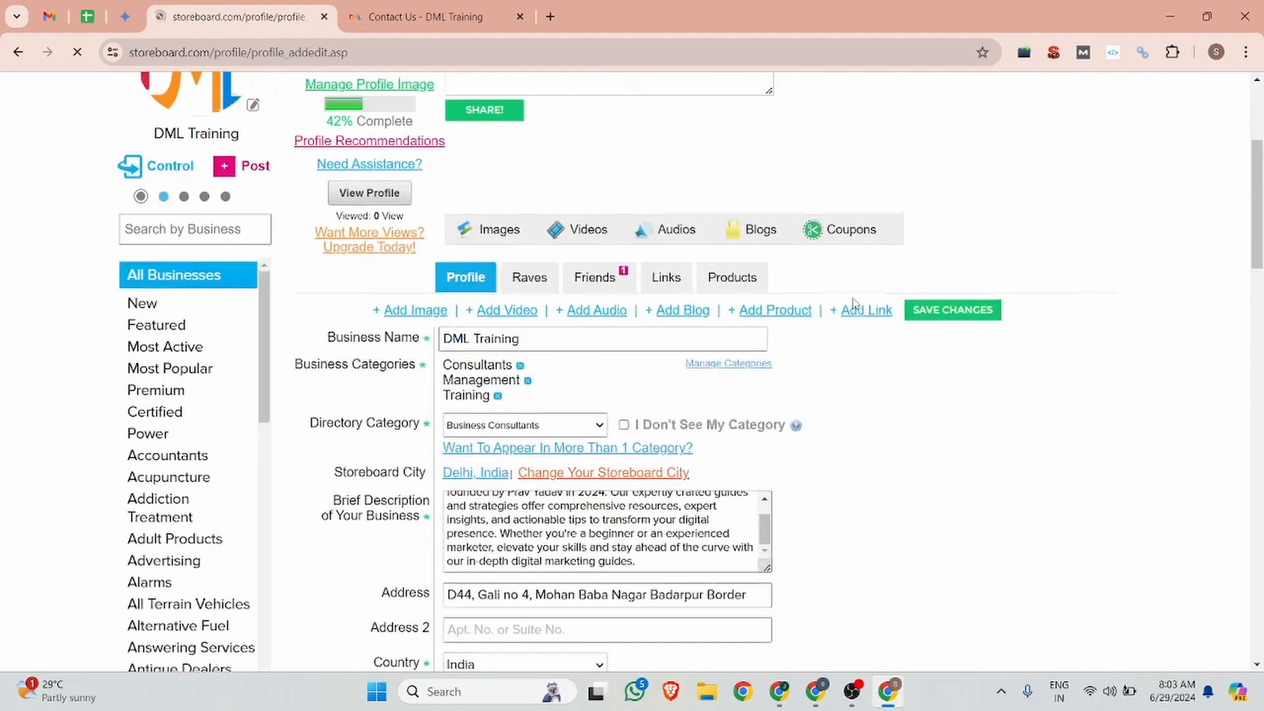
click(548, 268)
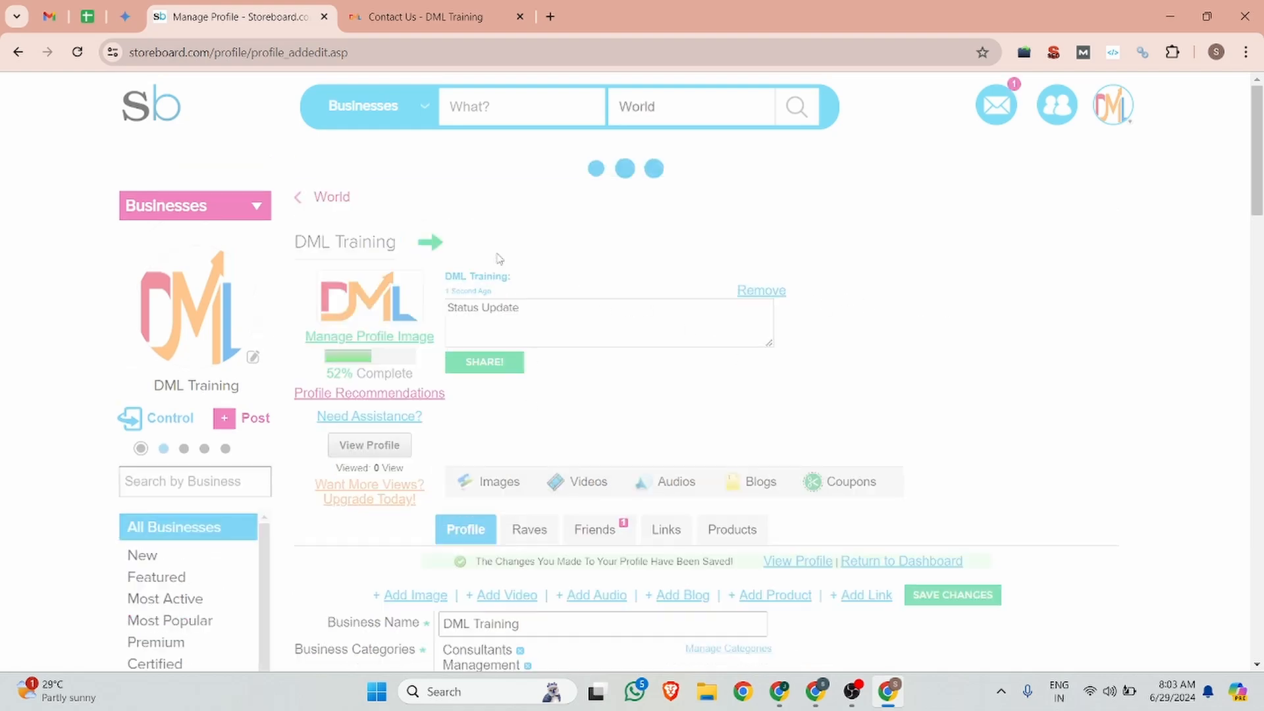
click(511, 317)
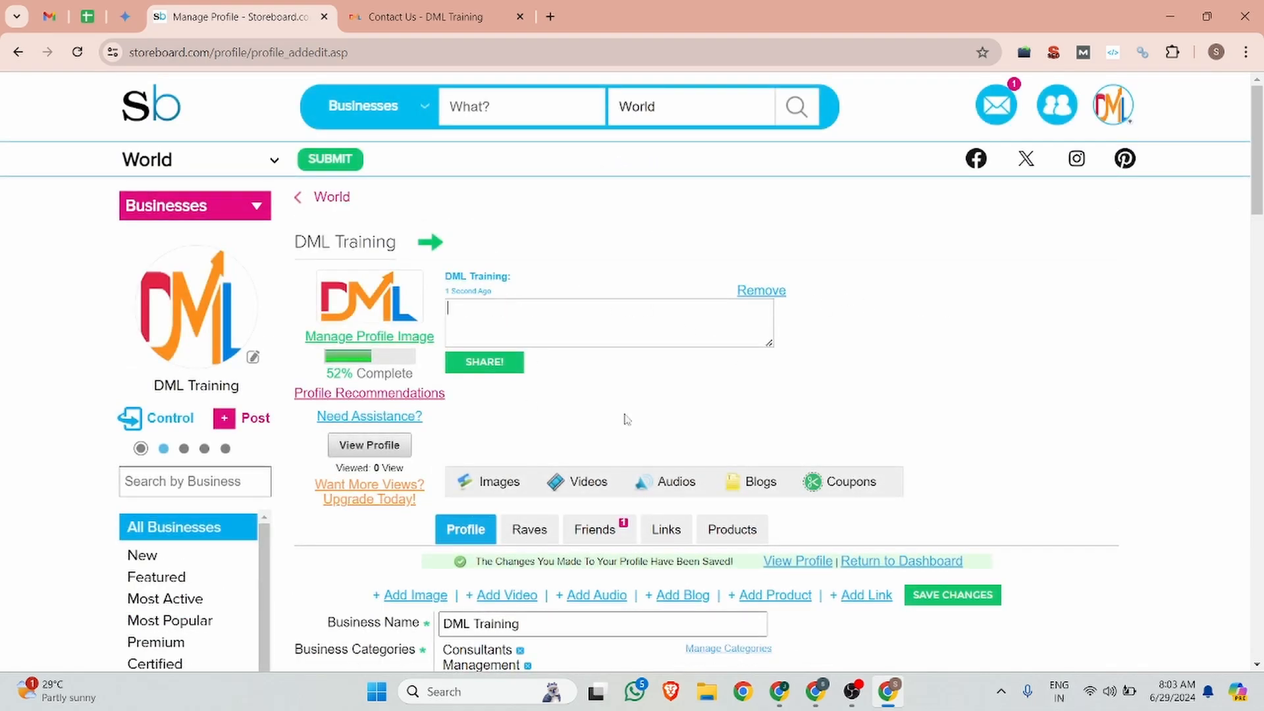
Step: Share 'In-Depth Digital Marketing Guides and Strategies | DML Training' as a status update
click(820, 697)
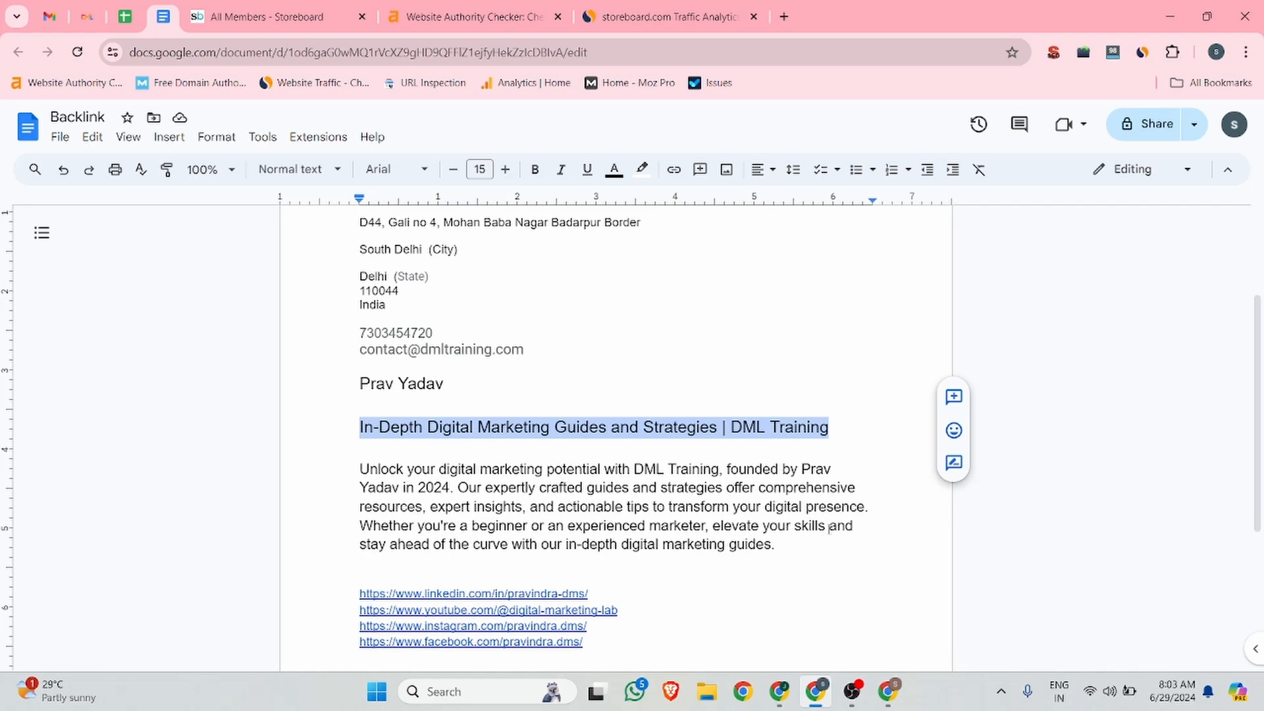
click(888, 691)
text(In-Depth Digital Marketing Guides and Strategies | DML Training)
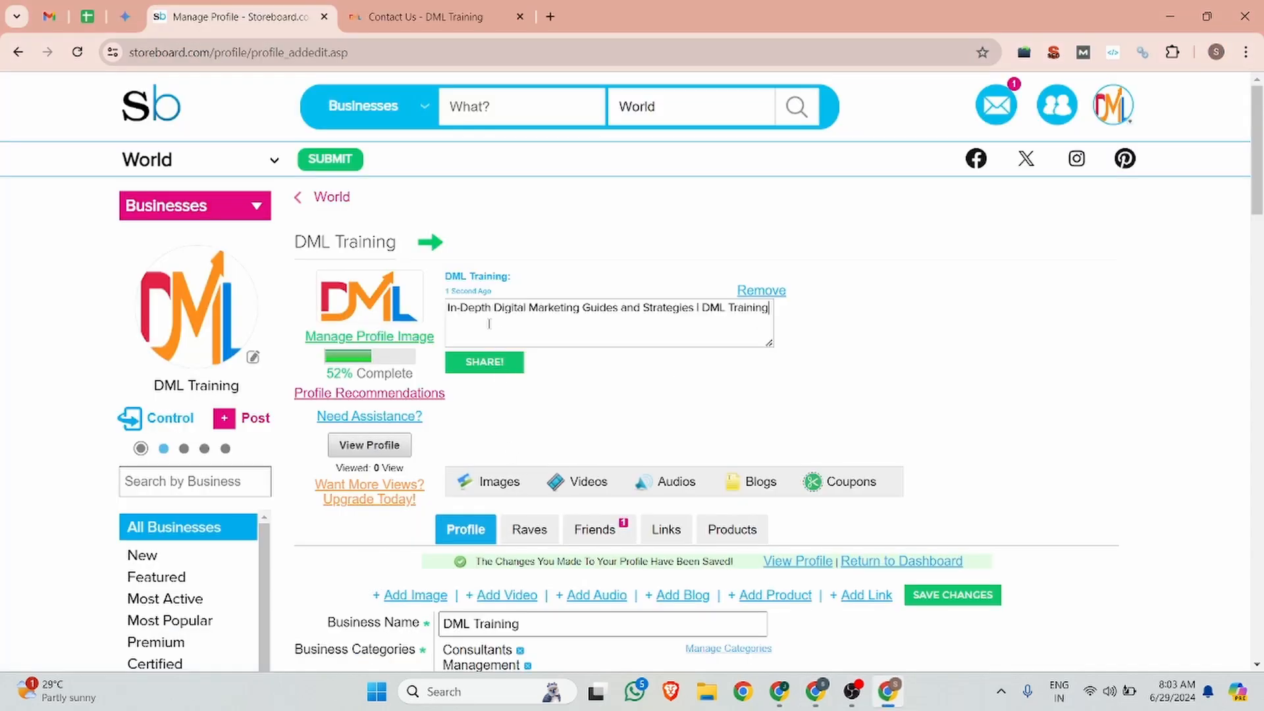
click(483, 366)
scroll(856, 329, down, 1)
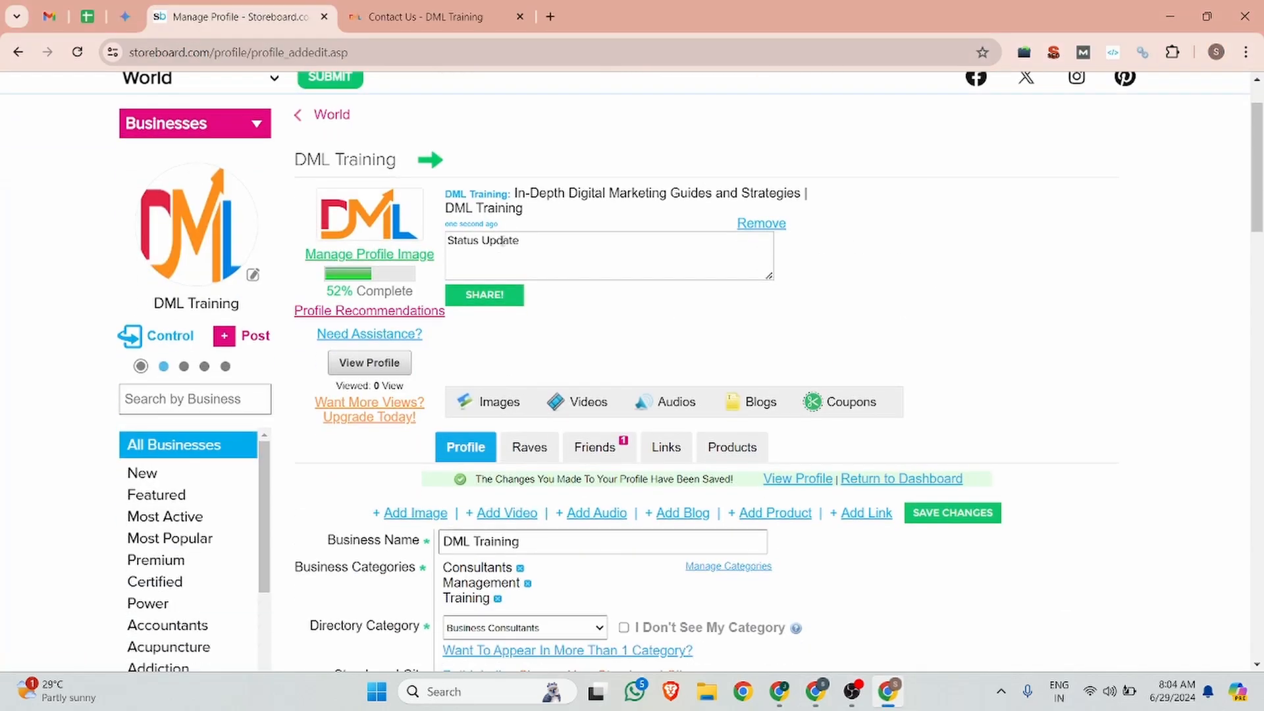
scroll(989, 522, down, 1)
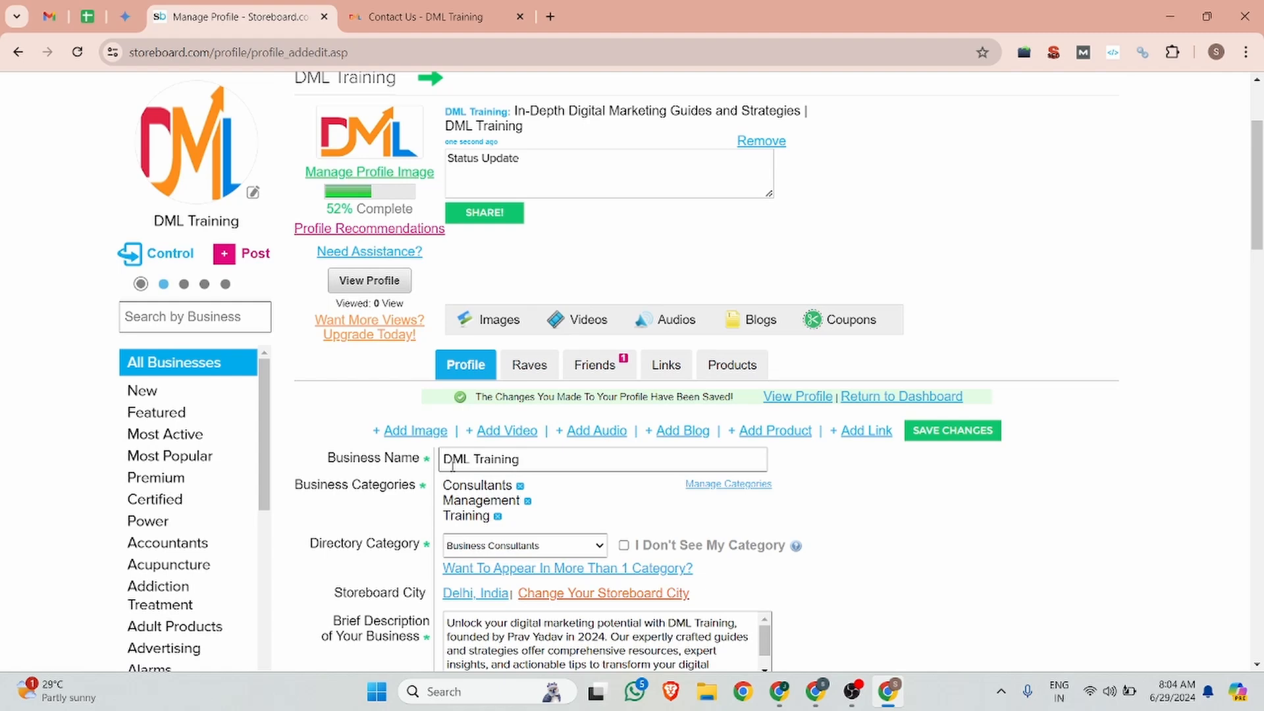
scroll(463, 504, down, 1)
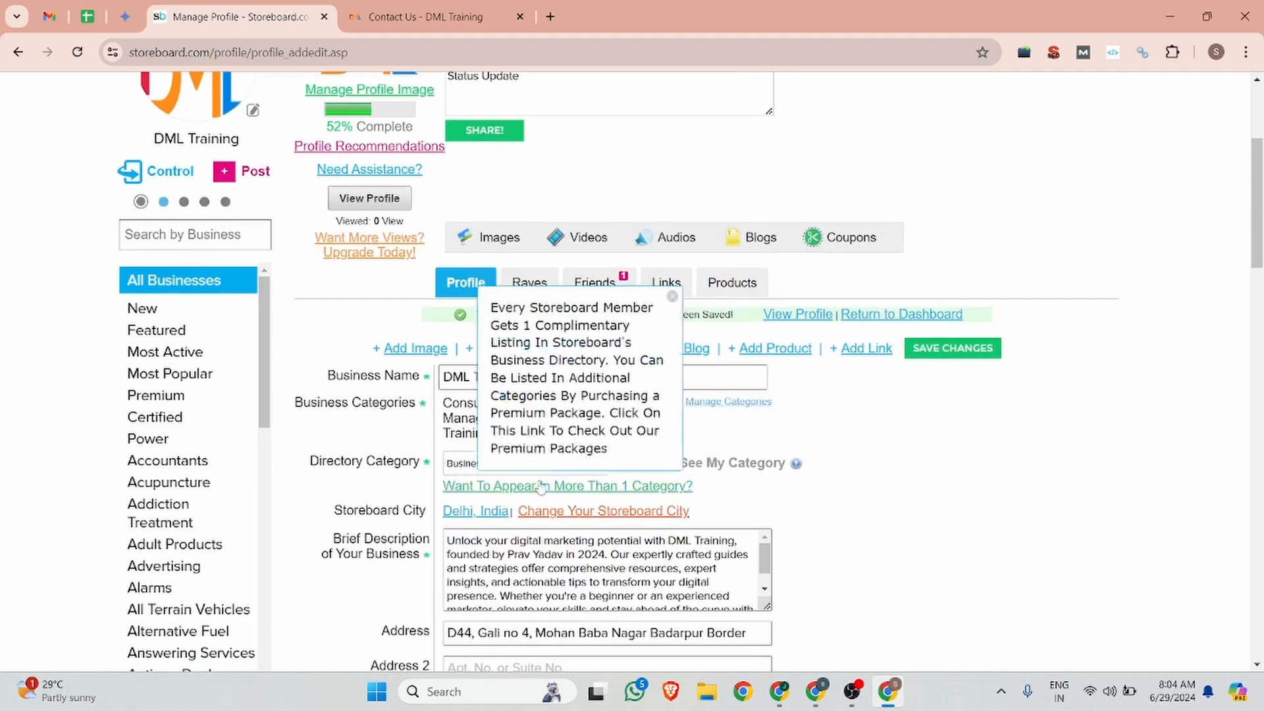
scroll(446, 337, up, 3)
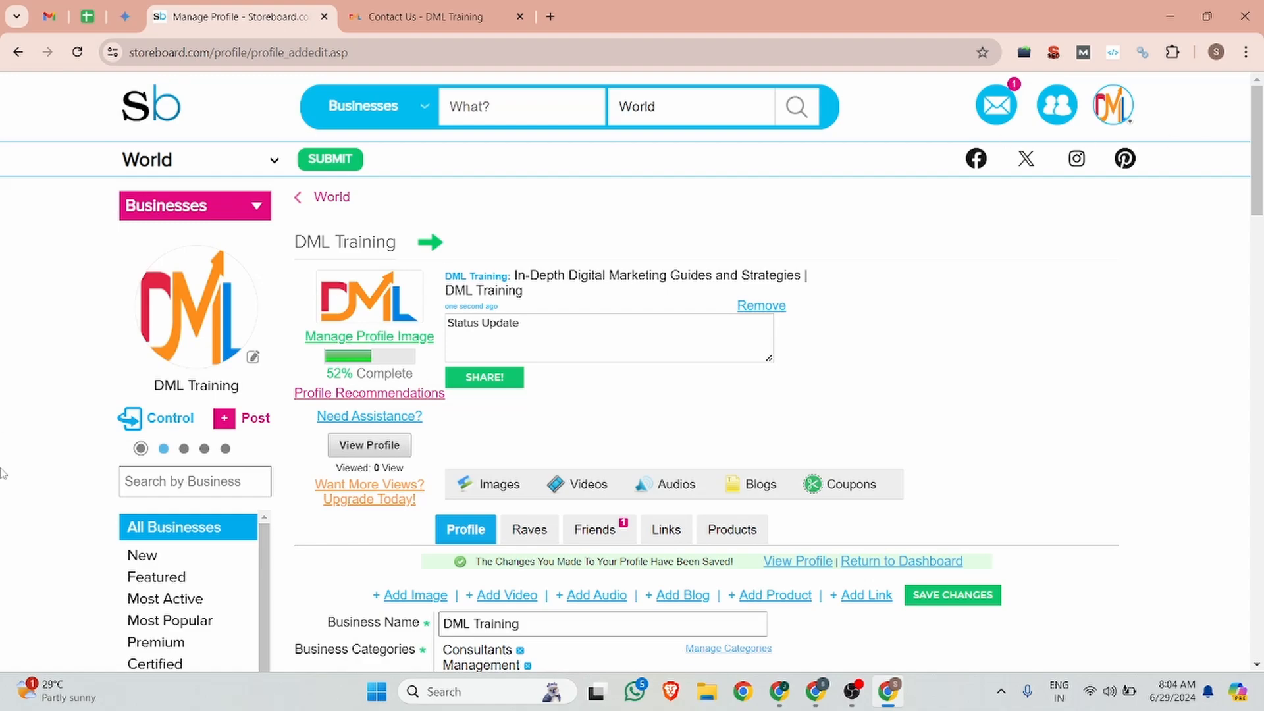
scroll(160, 536, down, 5)
scroll(39, 558, down, 4)
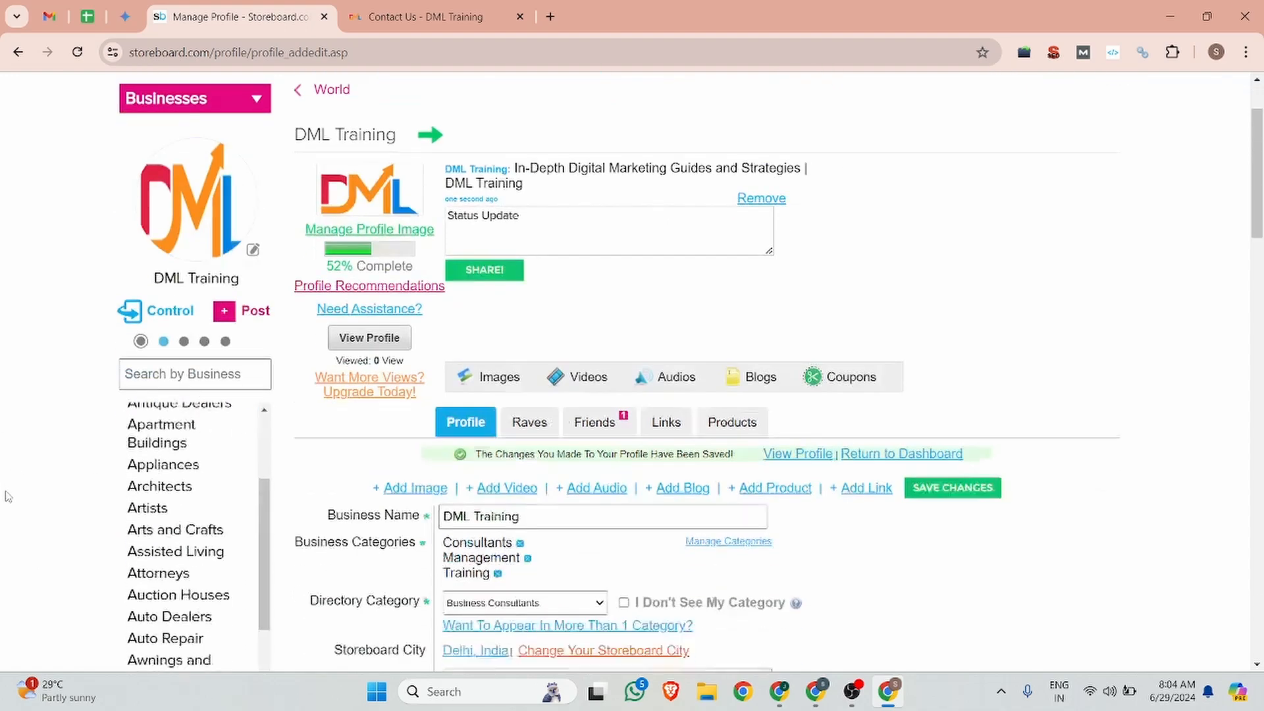
scroll(8, 497, up, 4)
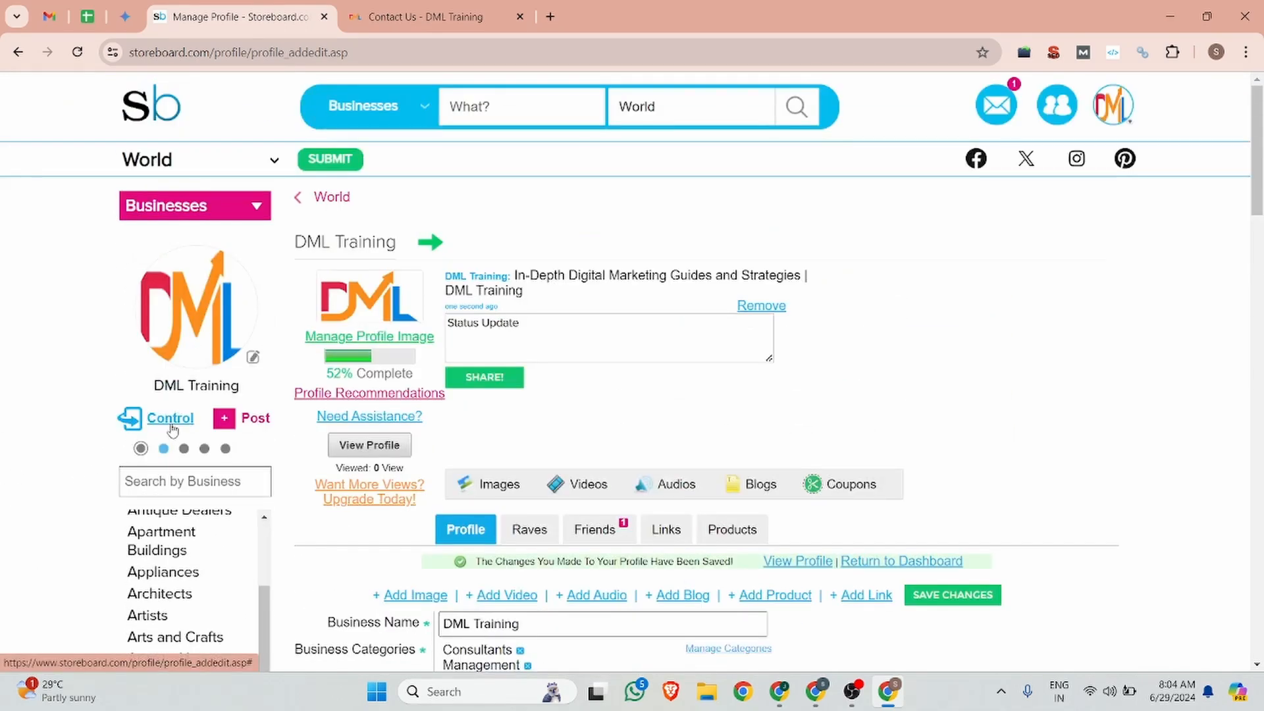
Step: Load the public DML Training profile address in a logged-out incognito window
click(186, 386)
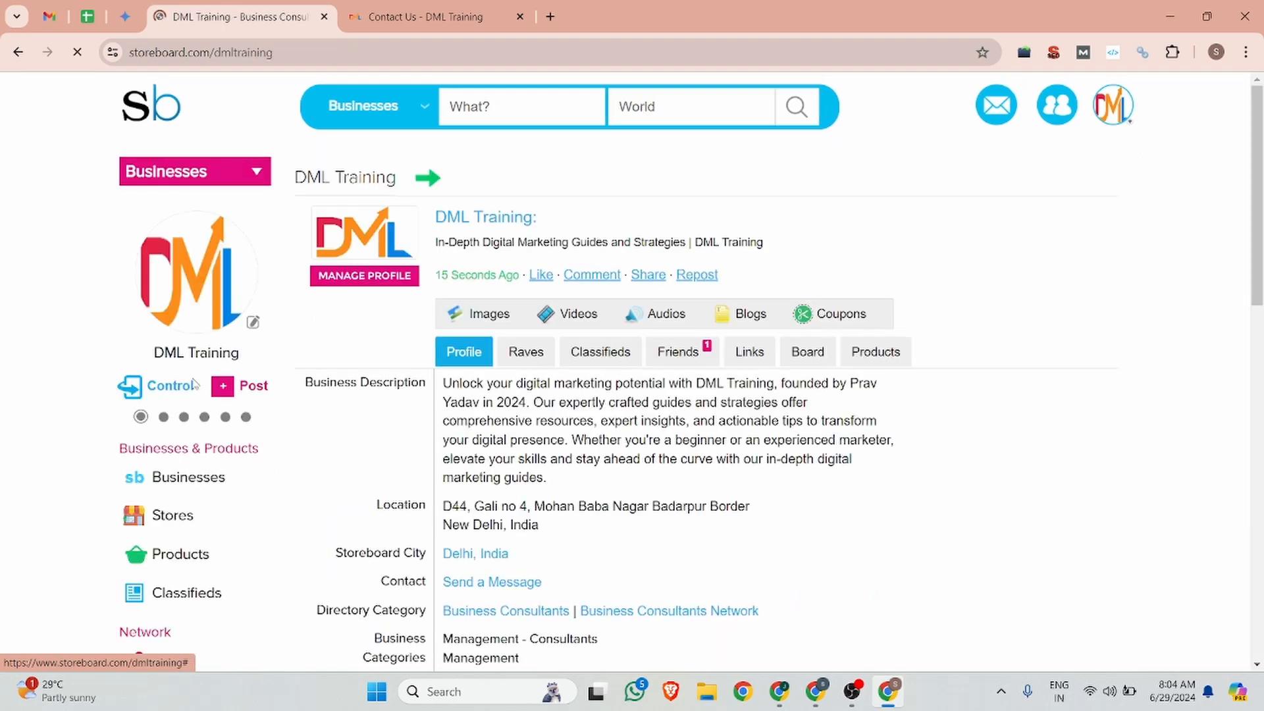
click(297, 45)
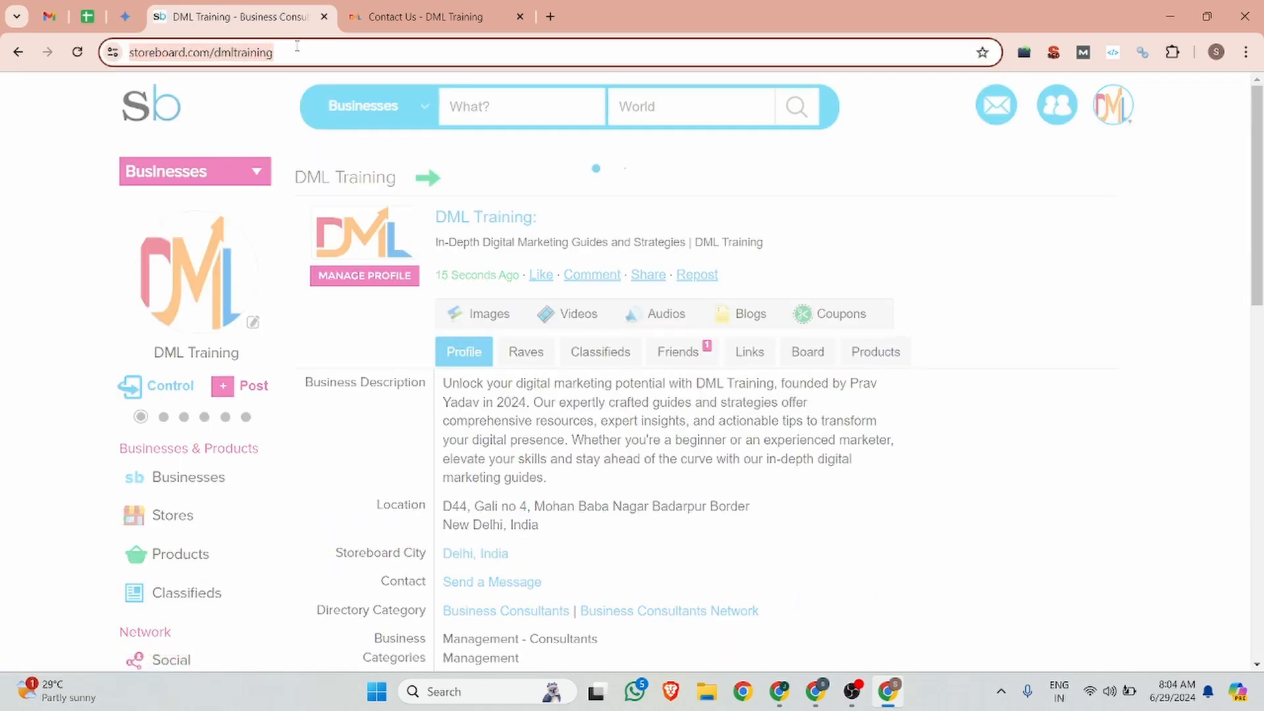
key(ctrl+c)
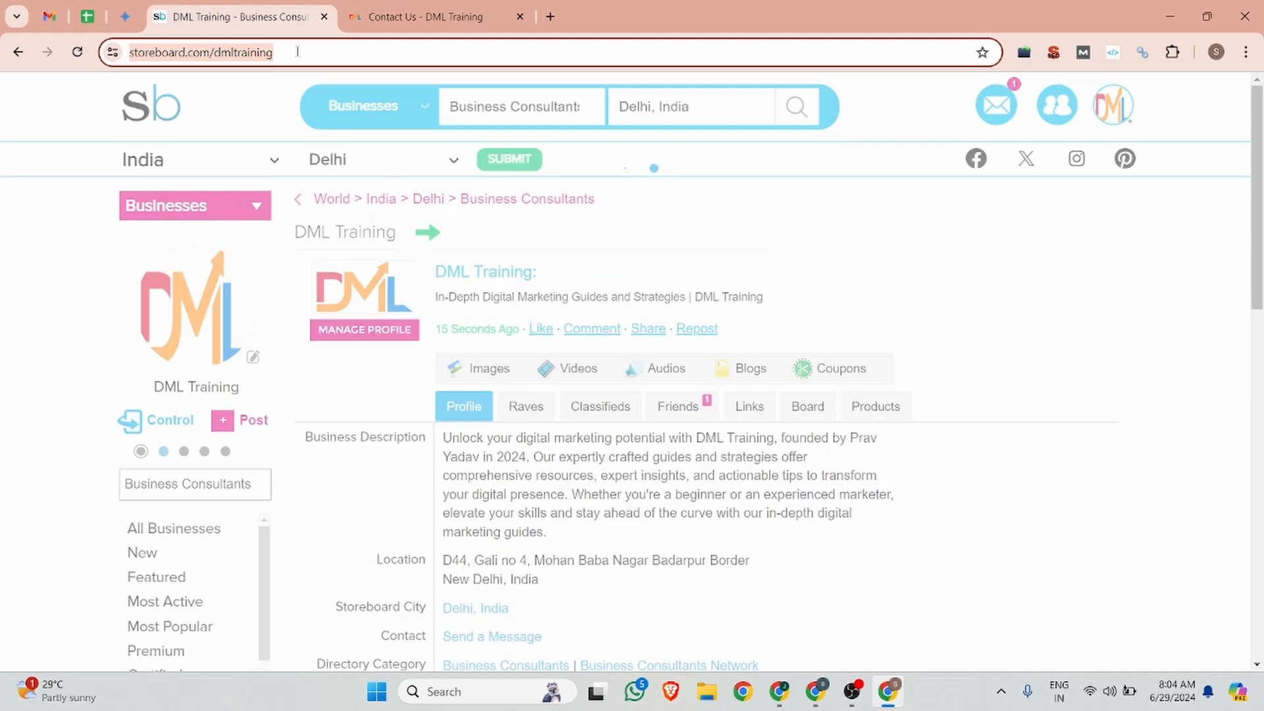
key(ctrl+shift+n)
key(ctrl+v)
key(Return)
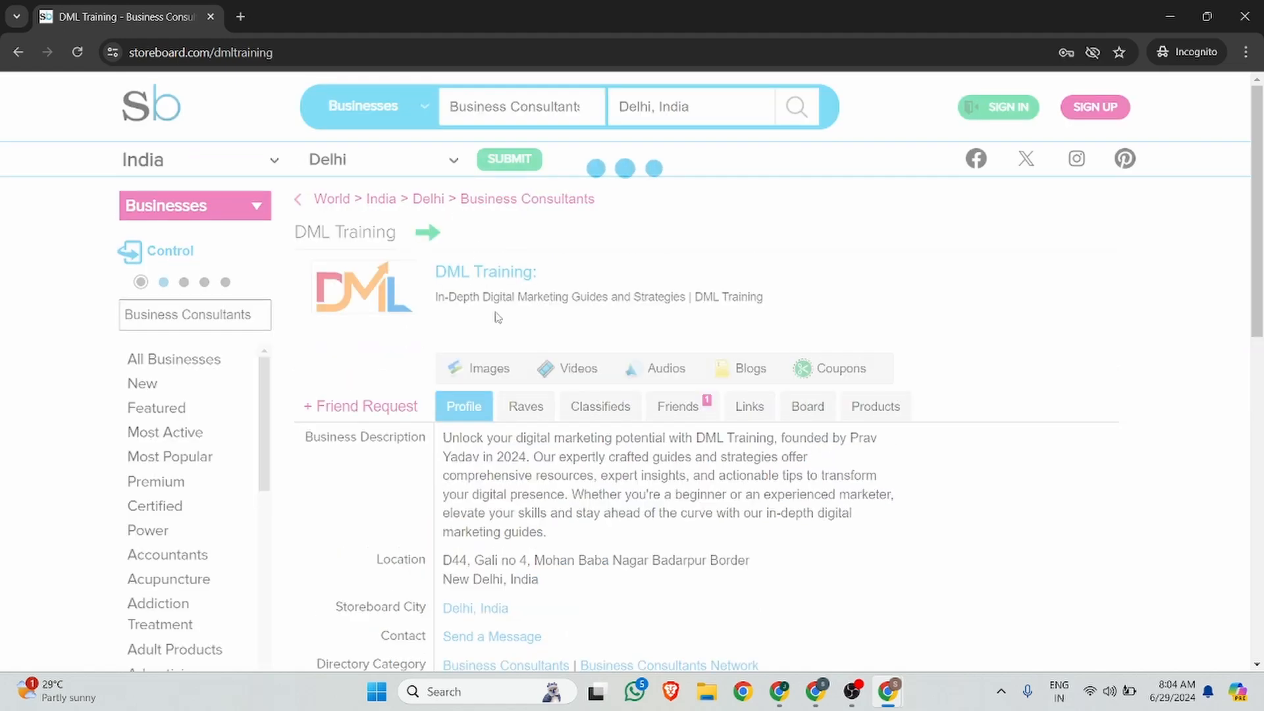
Step: Check the profile headline and website link markup, then close the incognito window
drag(793, 300, 441, 308)
scroll(646, 312, down, 5)
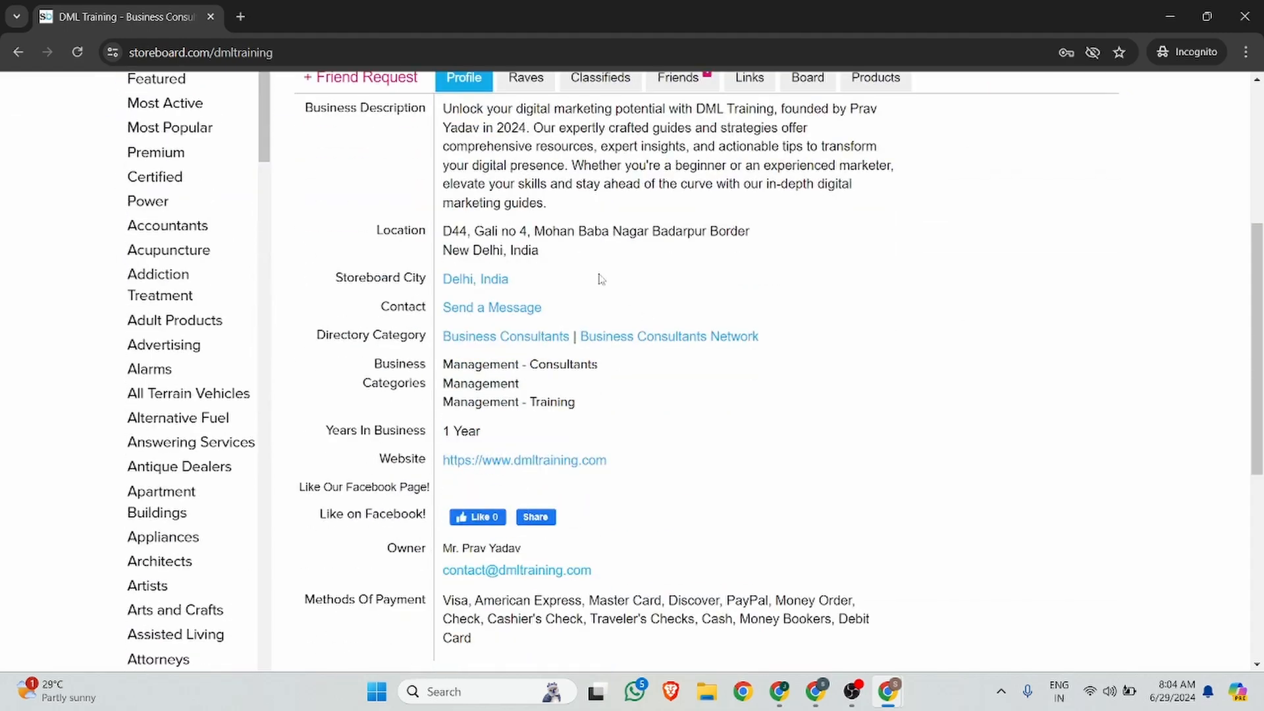
right_click(495, 462)
click(555, 619)
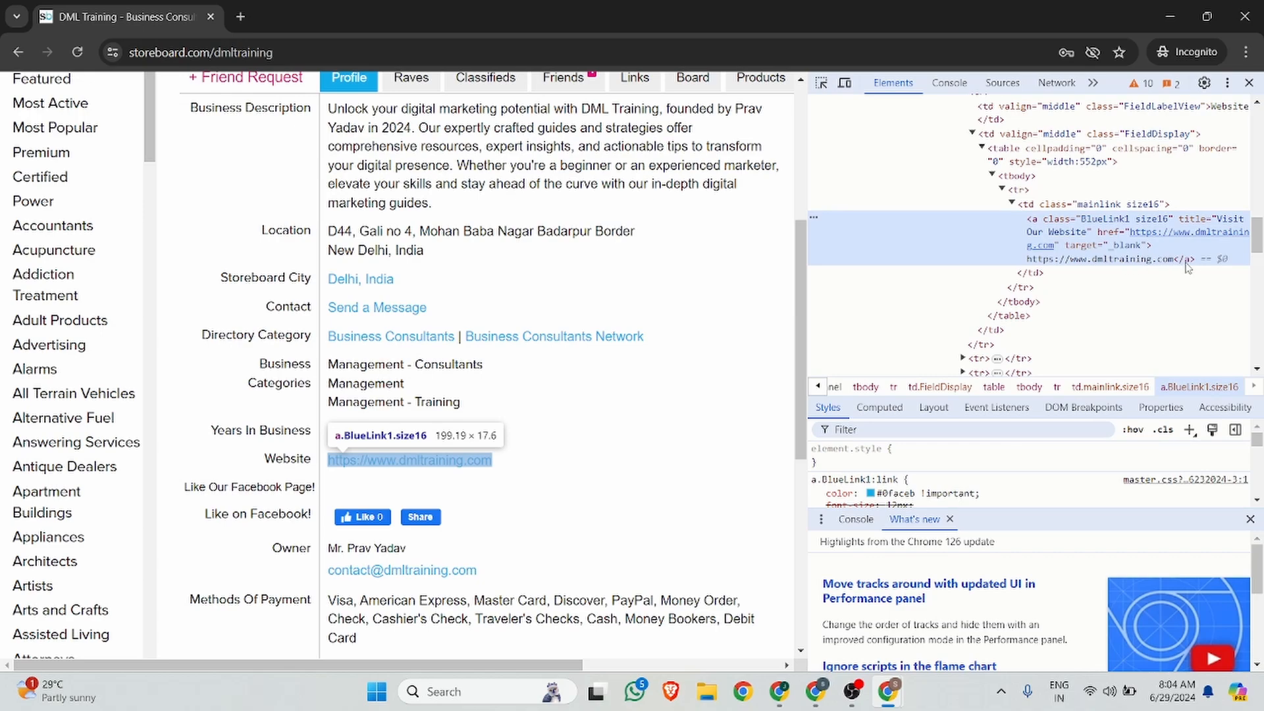
click(1249, 83)
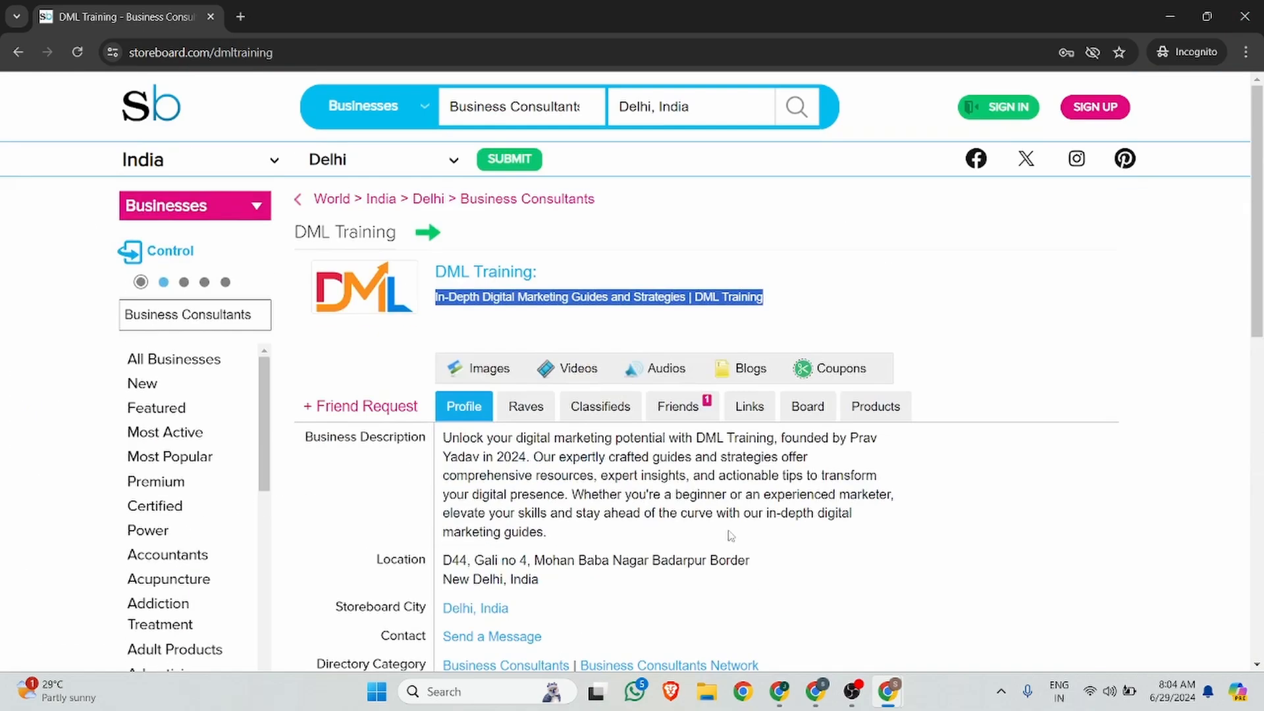
scroll(733, 536, down, 10)
scroll(740, 529, up, 5)
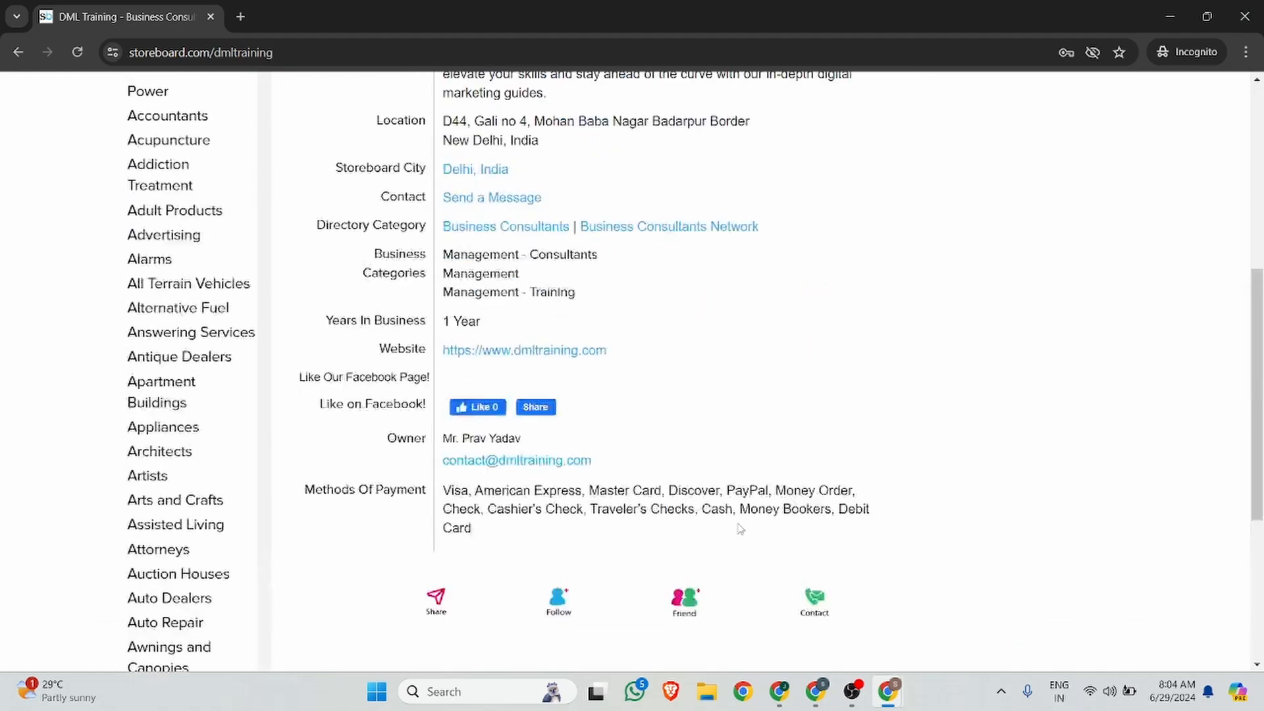
scroll(740, 529, up, 10)
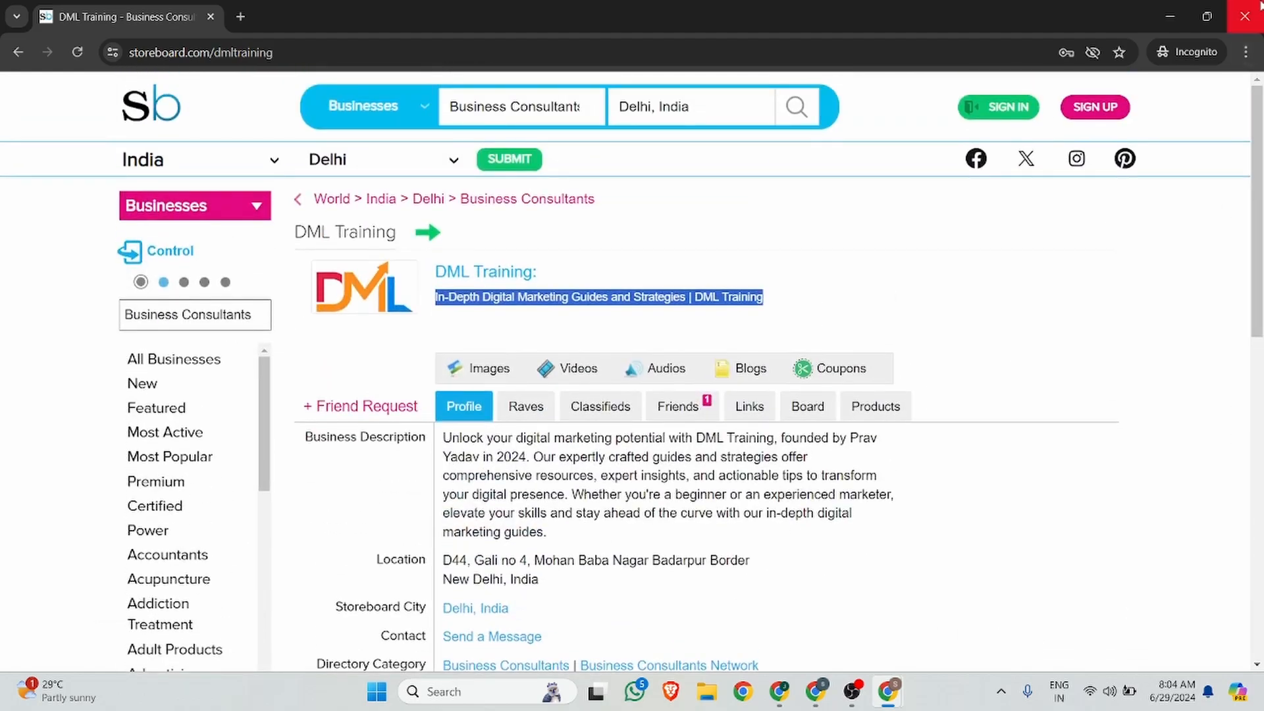
click(1259, 5)
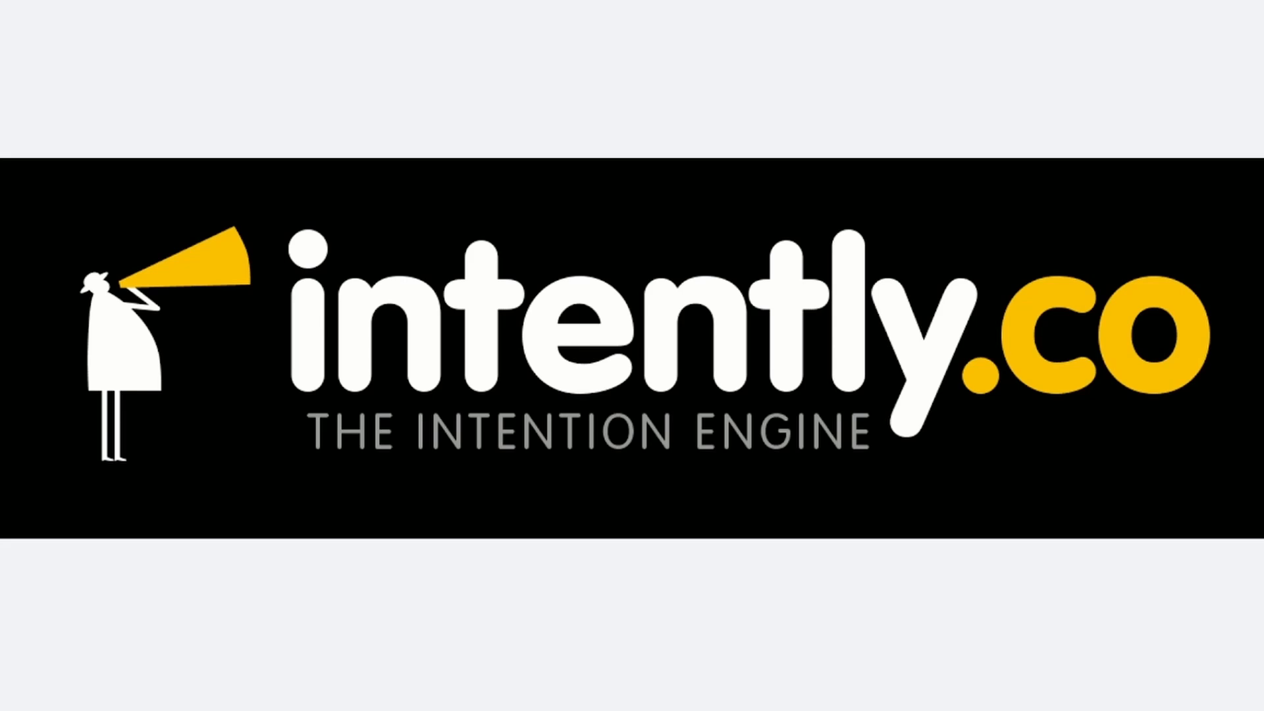
key(Right)
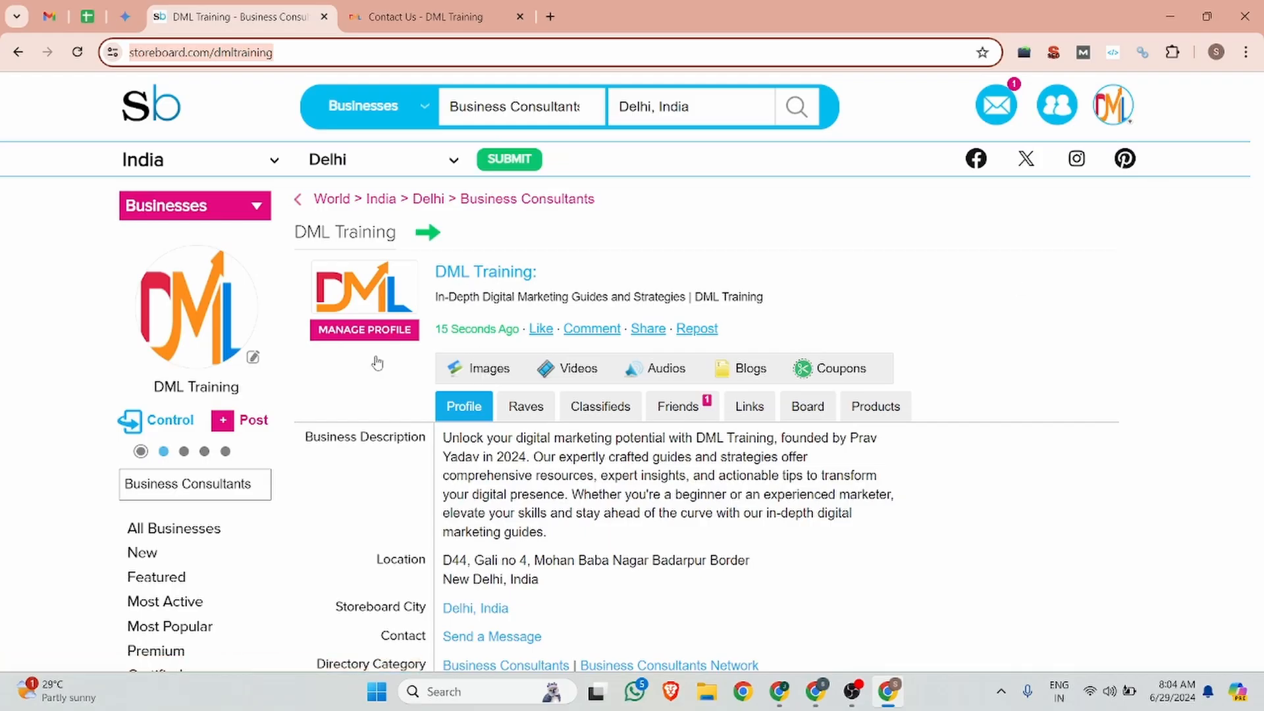
Step: Check the profile's images and start a new image post from the Post menu
click(488, 374)
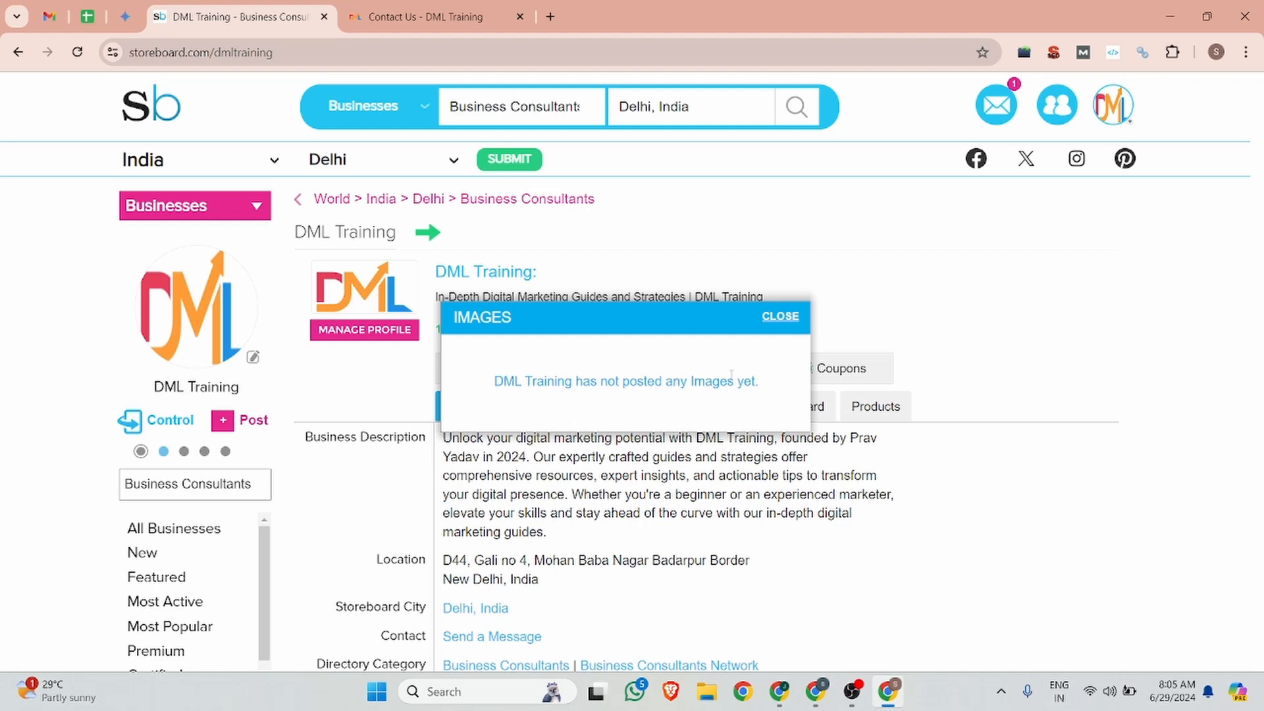
click(780, 317)
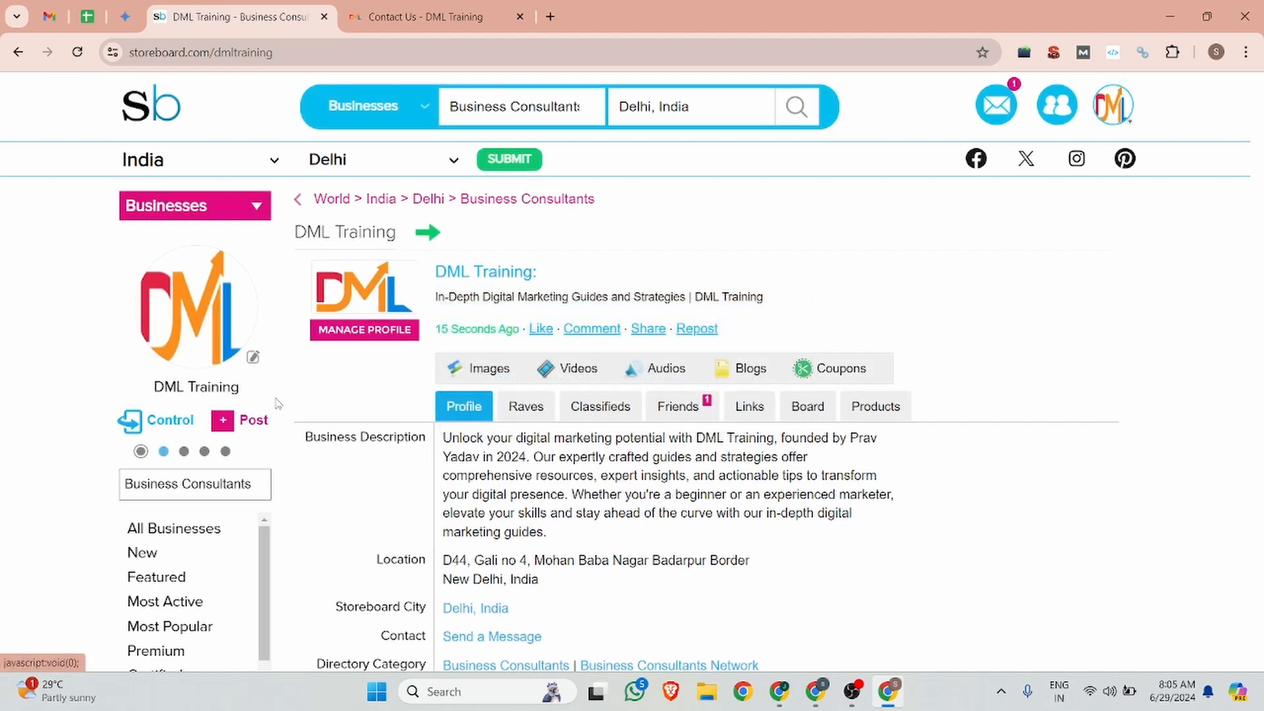
click(253, 423)
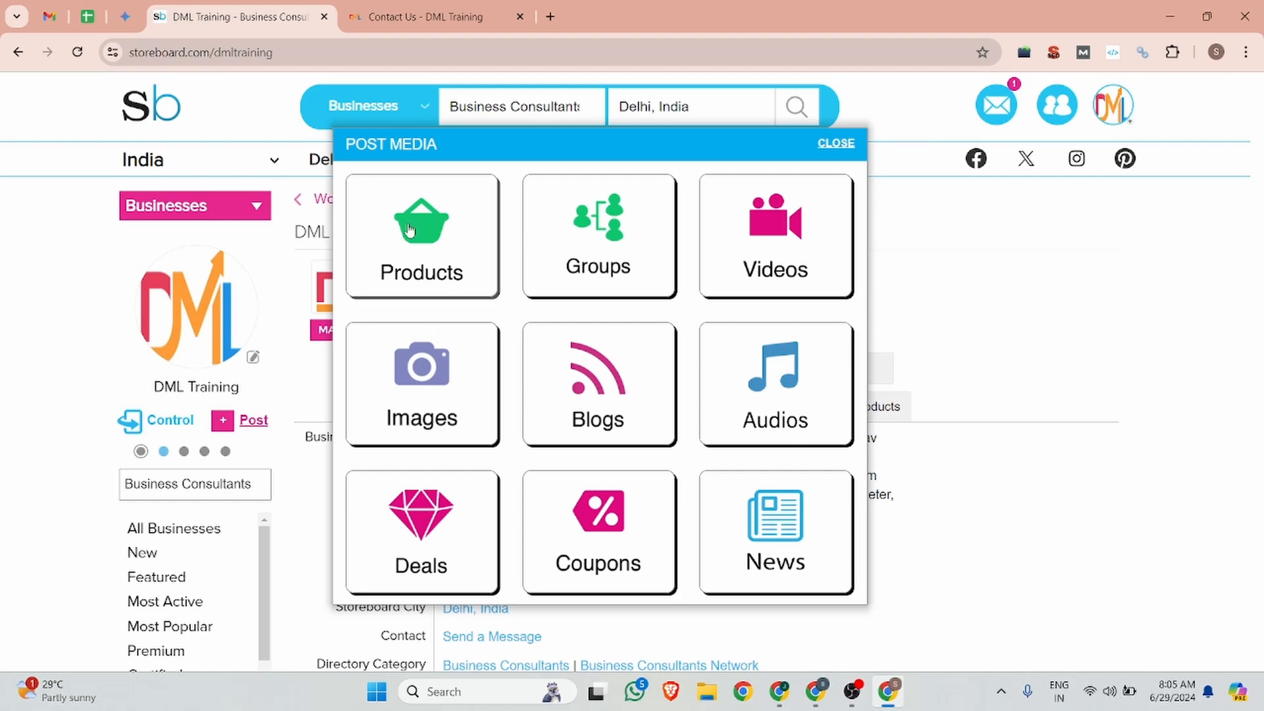
click(253, 423)
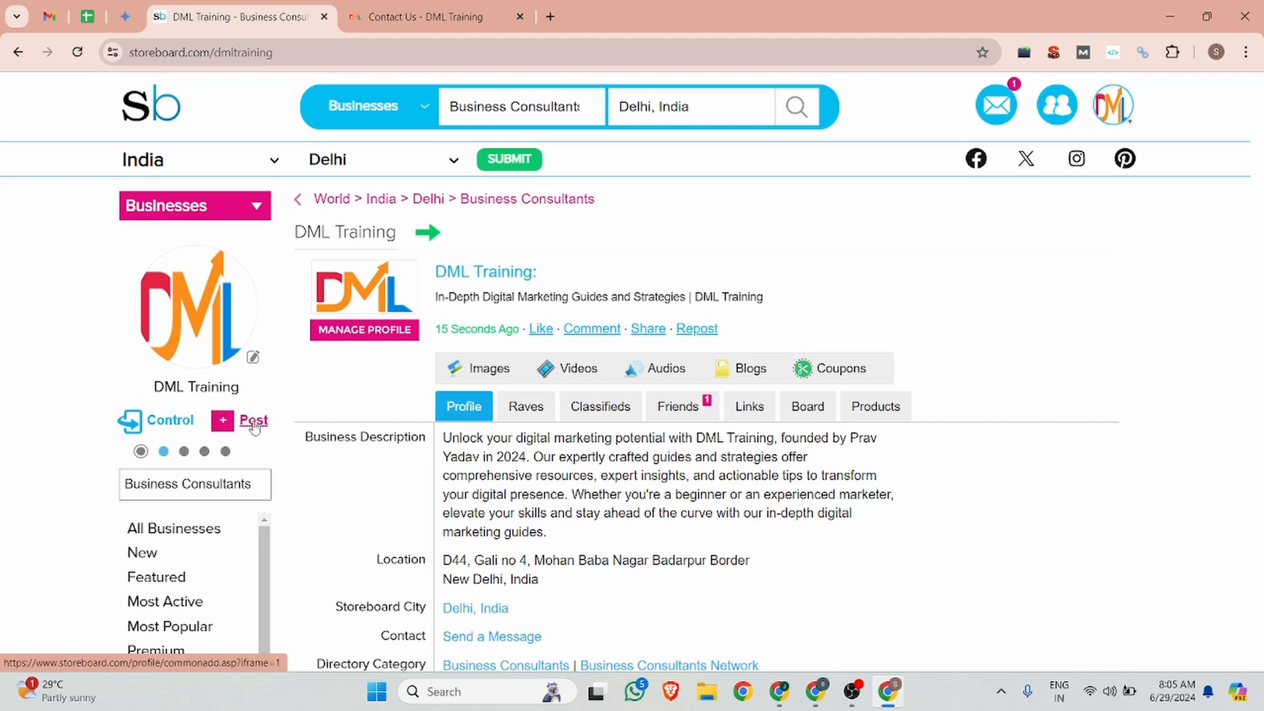
click(224, 422)
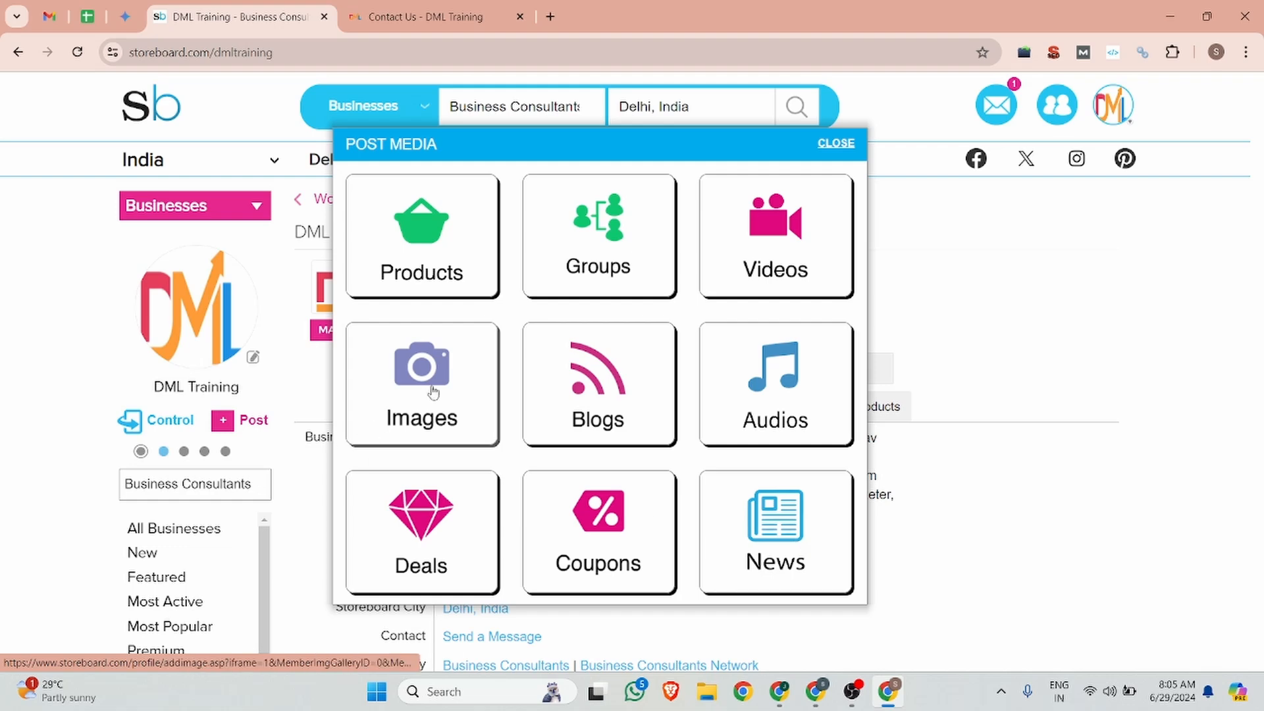
click(428, 383)
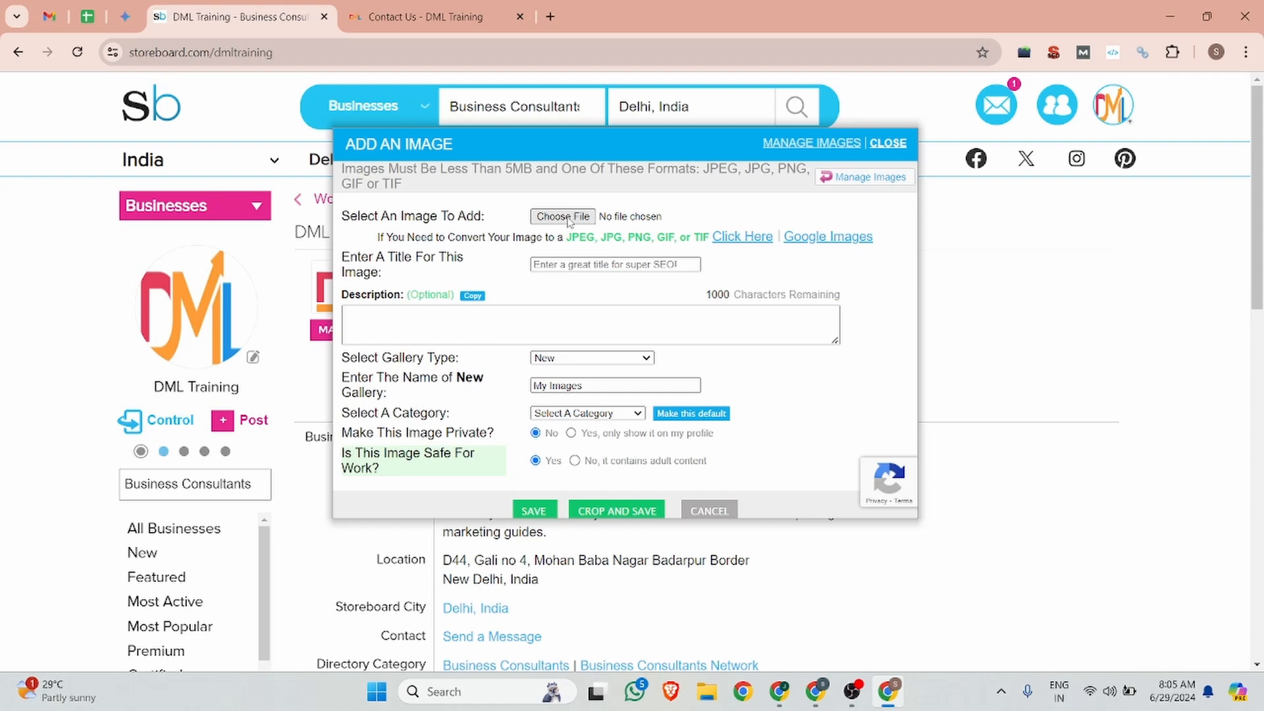
Step: Attach 'Create Very High Quality .ORG Backlink (2)' PNG and begin the title 'Create Very'
click(570, 220)
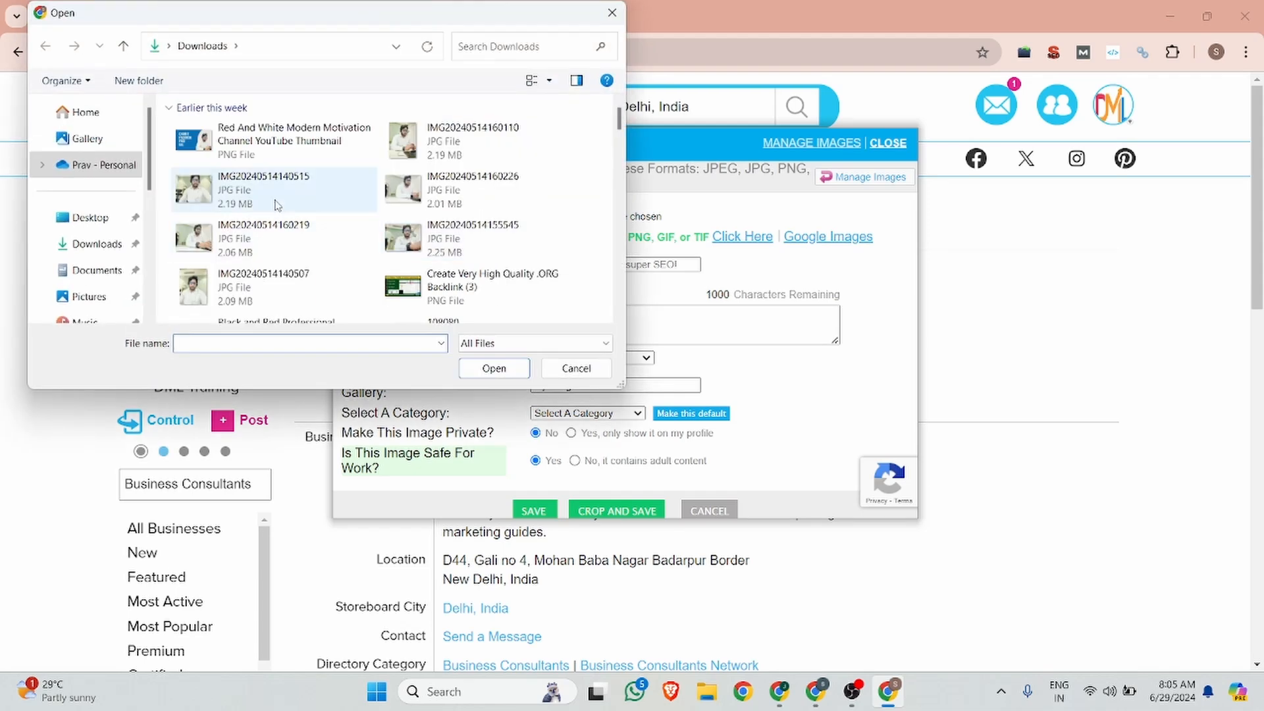
scroll(277, 205, down, 5)
scroll(351, 255, up, 2)
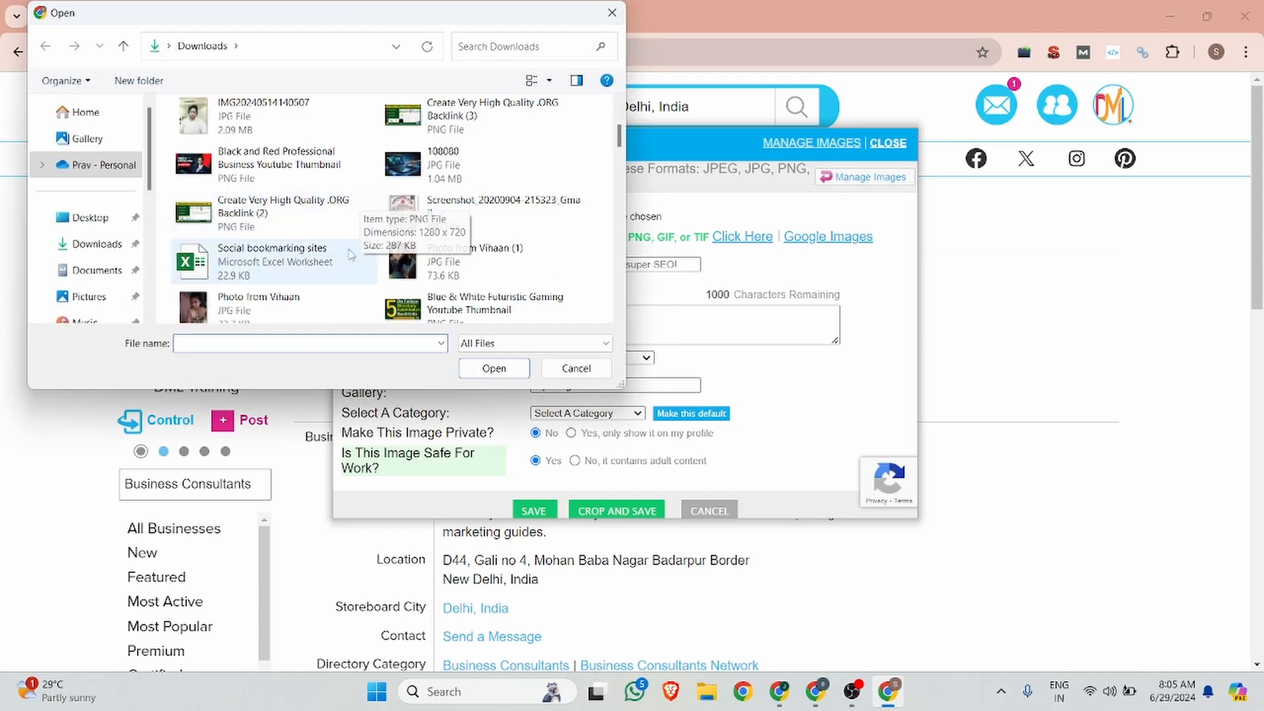
click(283, 212)
click(494, 368)
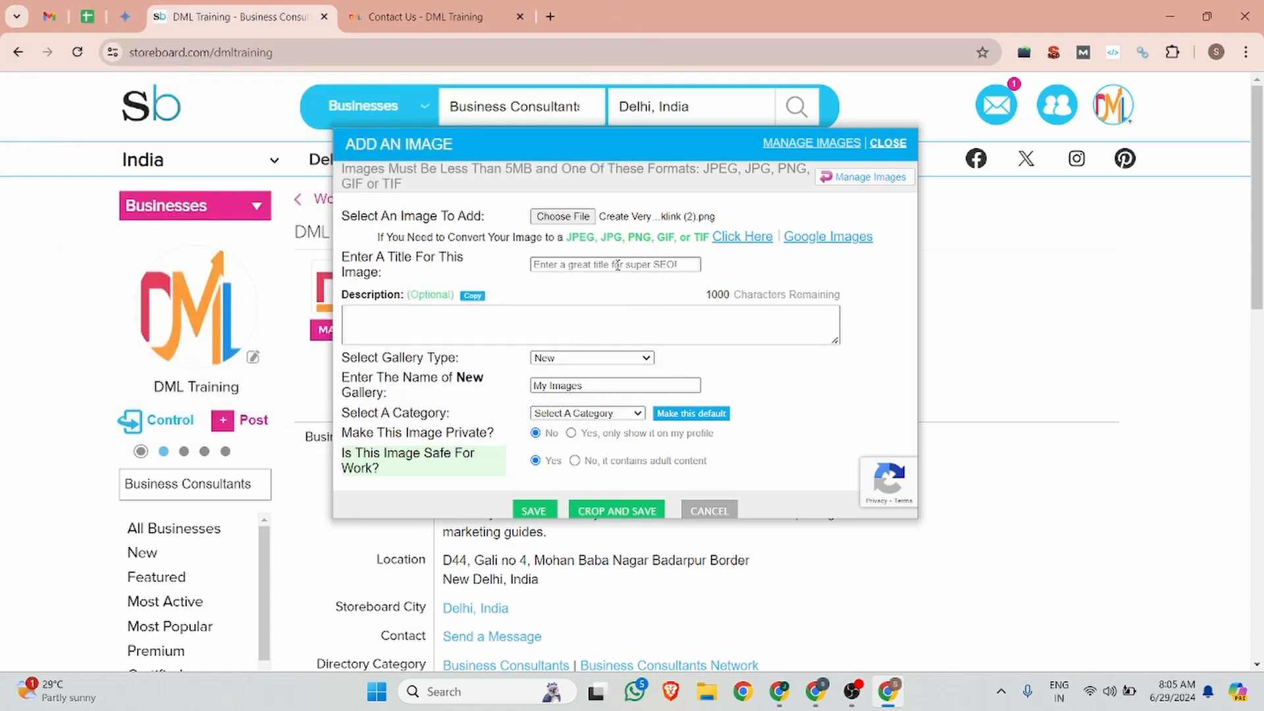
click(584, 263)
text(Create Very)
Step: Complete the title and paste the 'Profile Creation Sites List in 2024' article intro as description
key(ctrl+v)
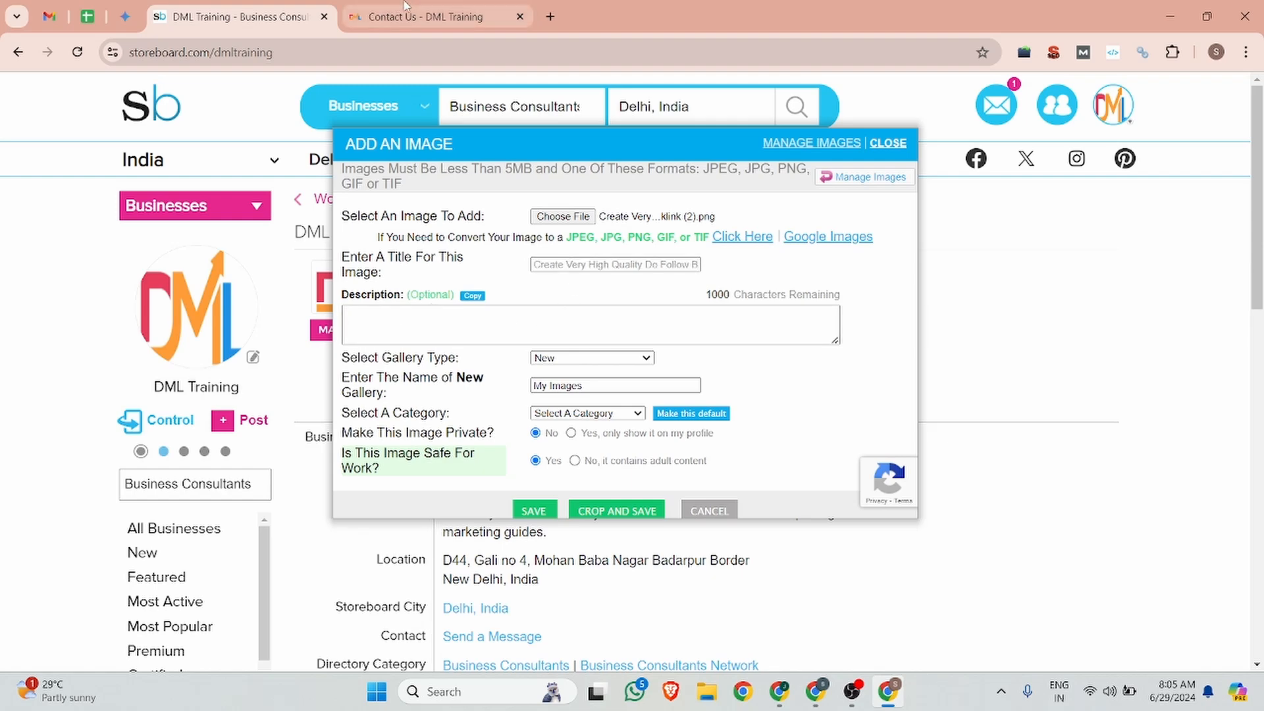
click(425, 17)
mouse_move(820, 116)
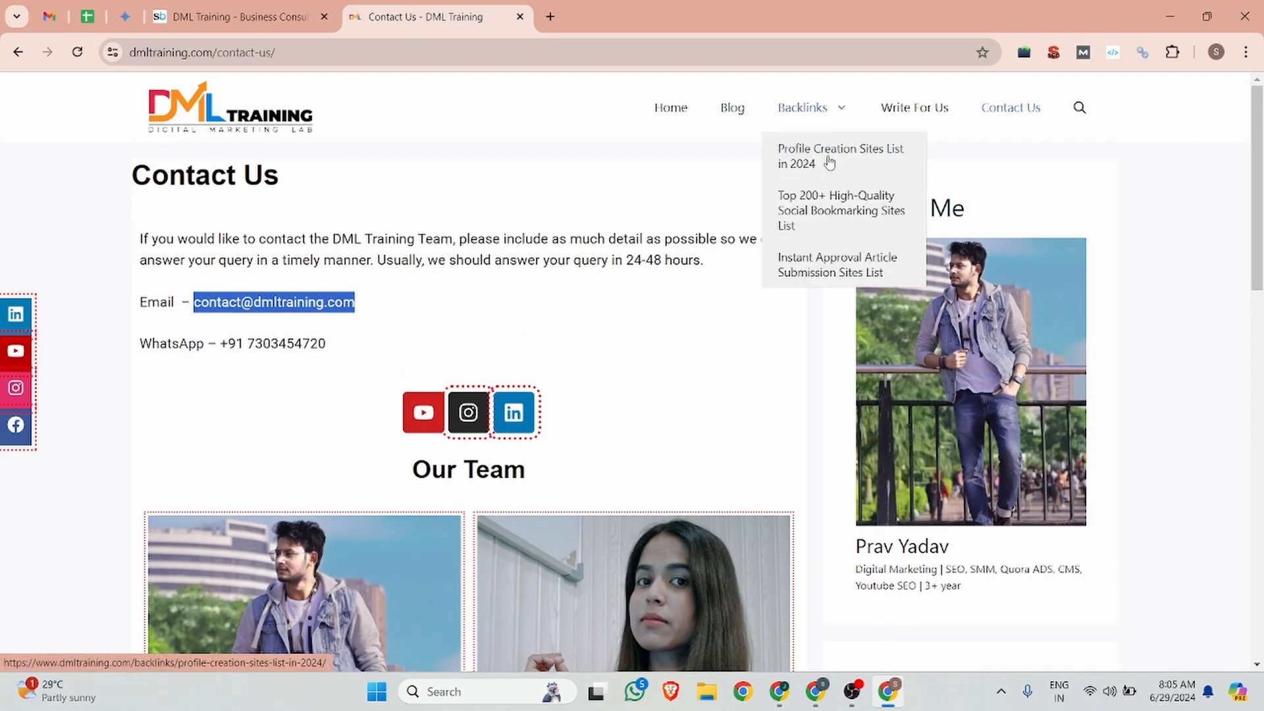
click(829, 158)
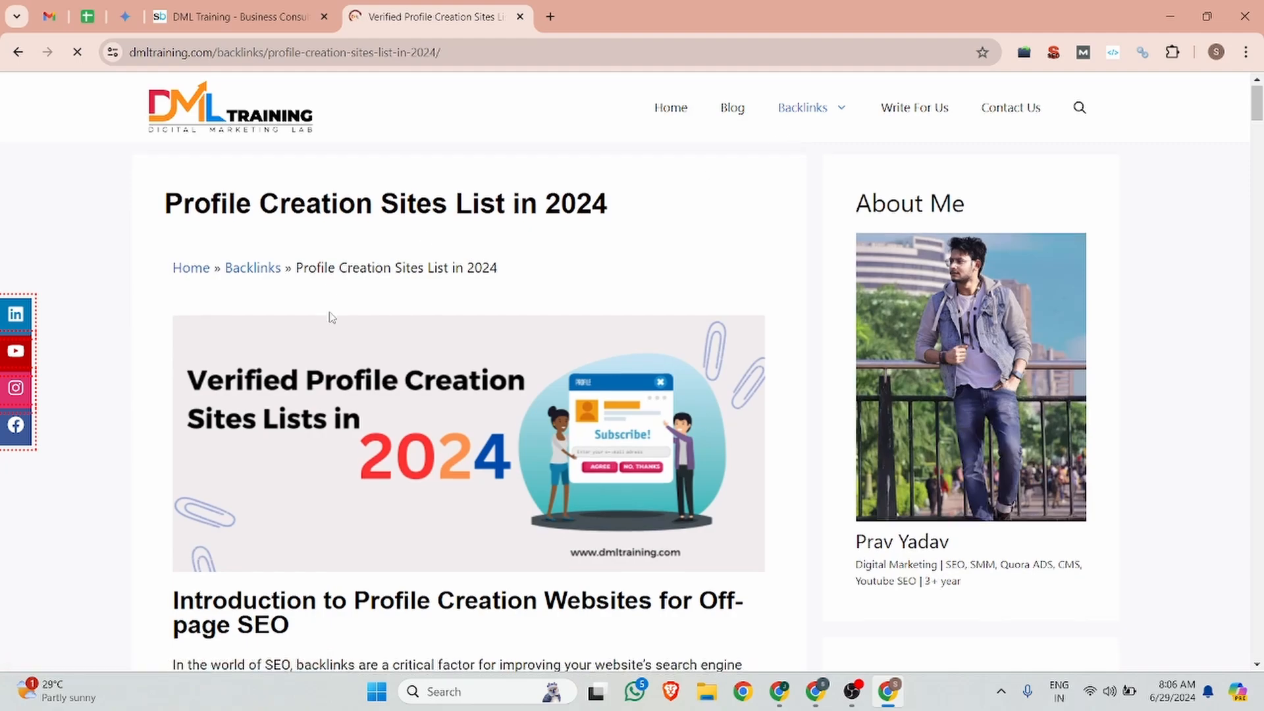
scroll(330, 316, down, 5)
drag(168, 257, 437, 368)
key(ctrl+c)
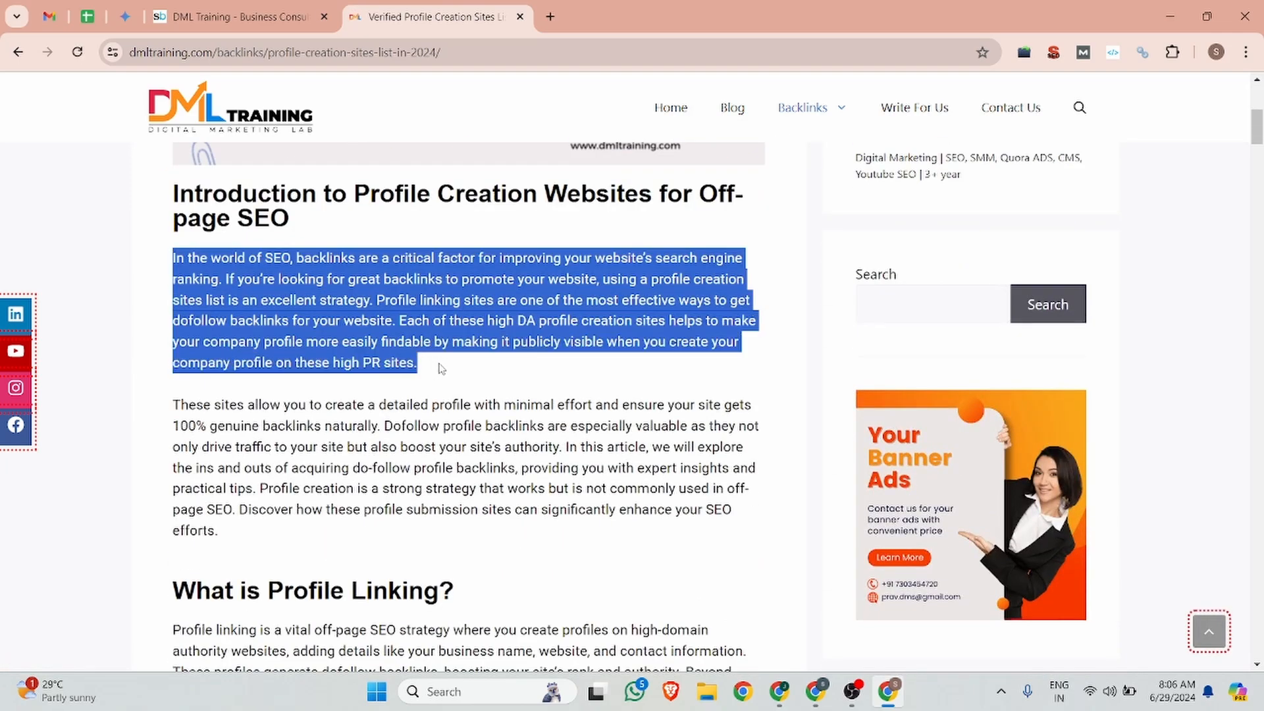
click(200, 10)
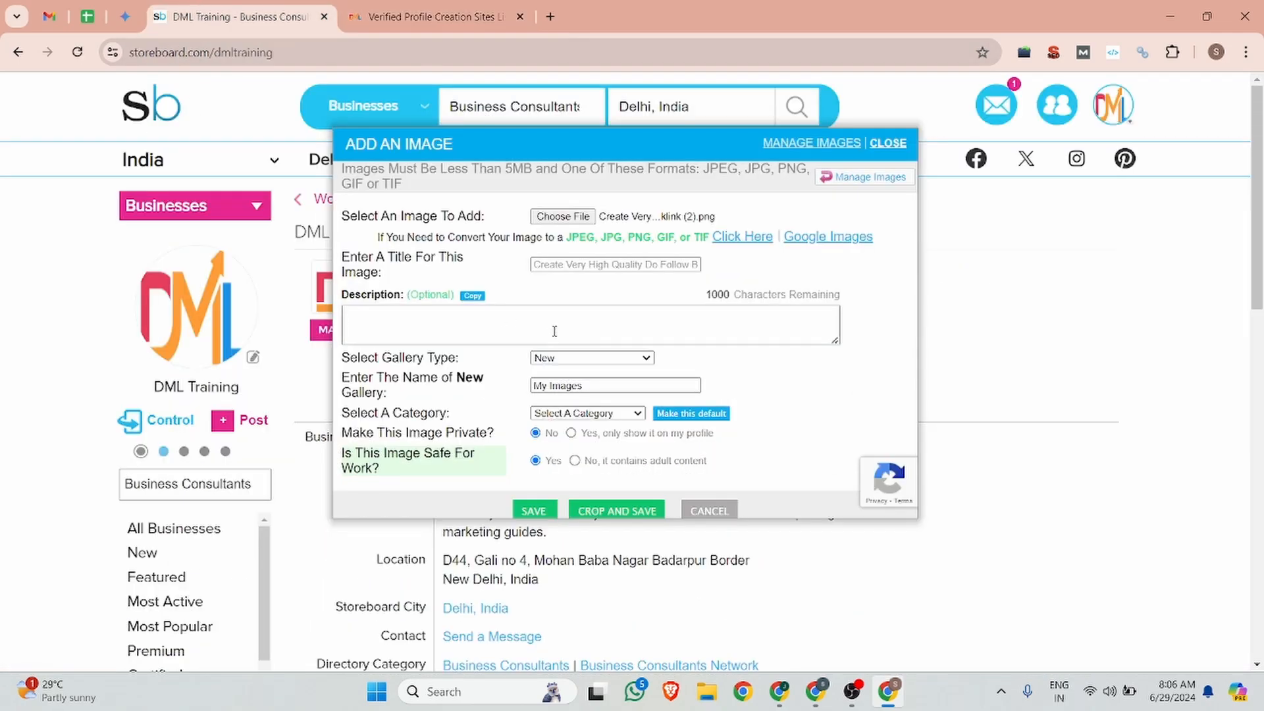
click(553, 330)
key(ctrl+v)
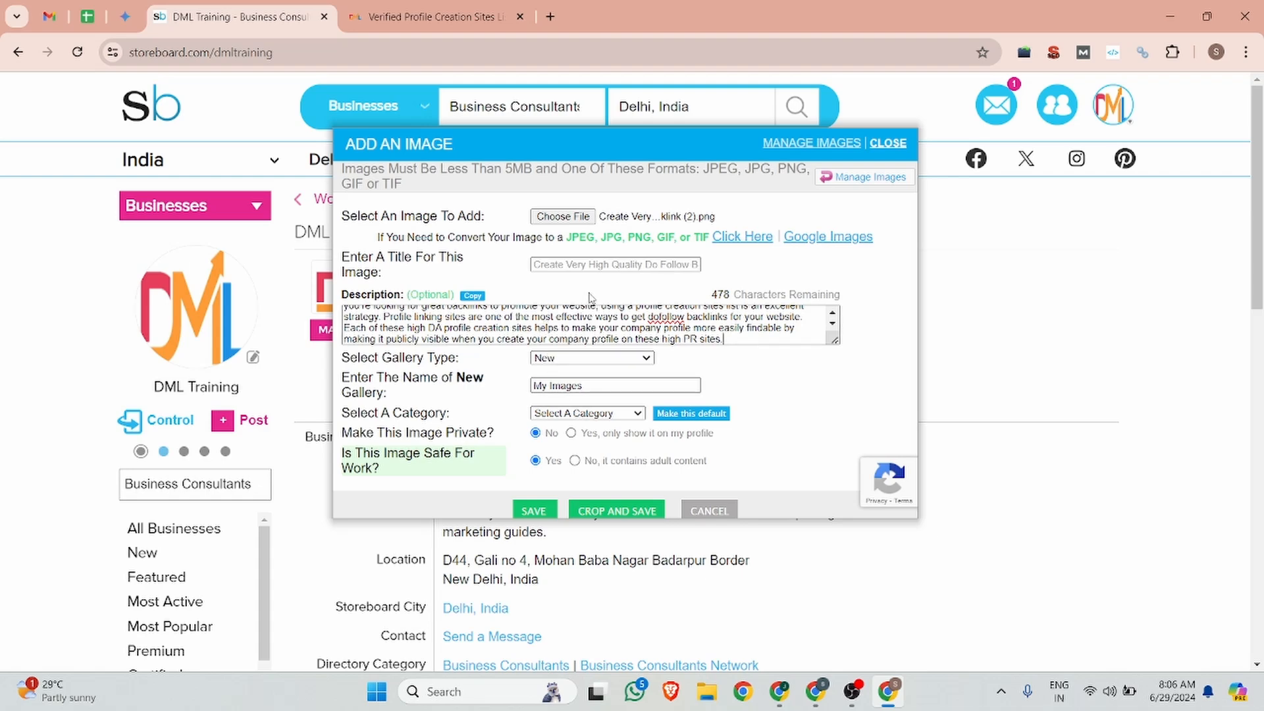
Step: Set the image category to Technology
click(594, 414)
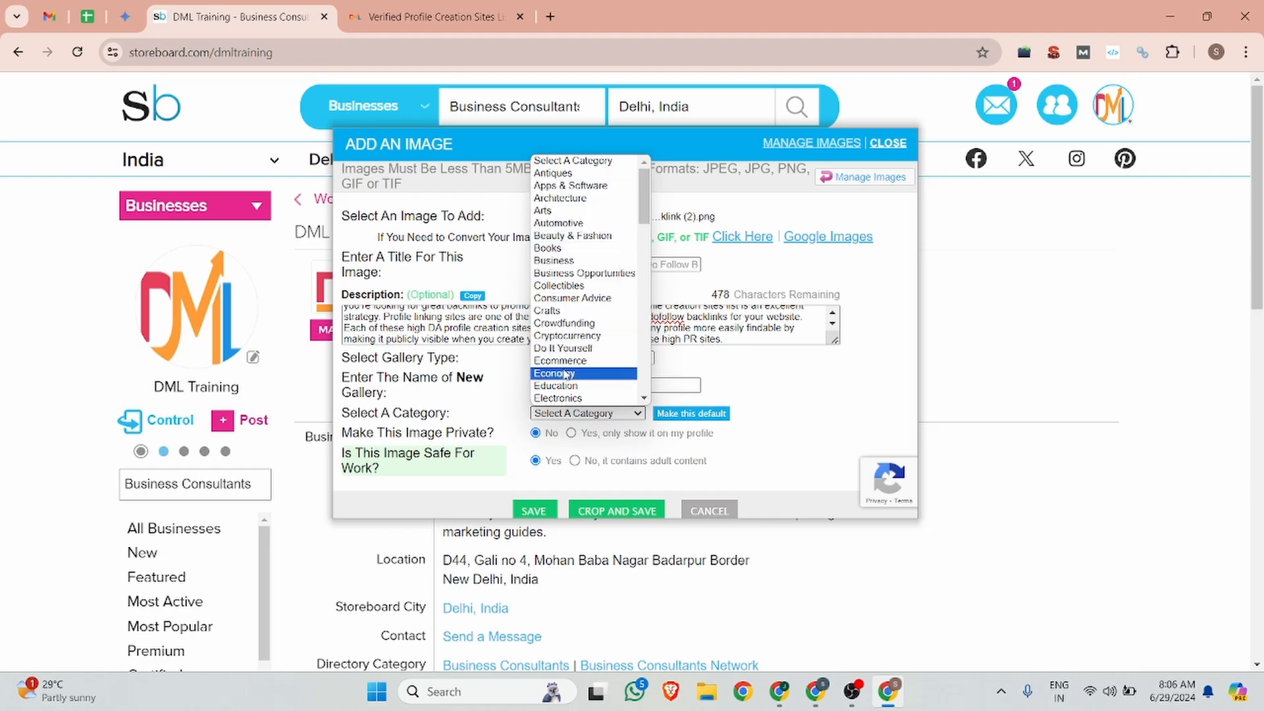
scroll(586, 322, down, 5)
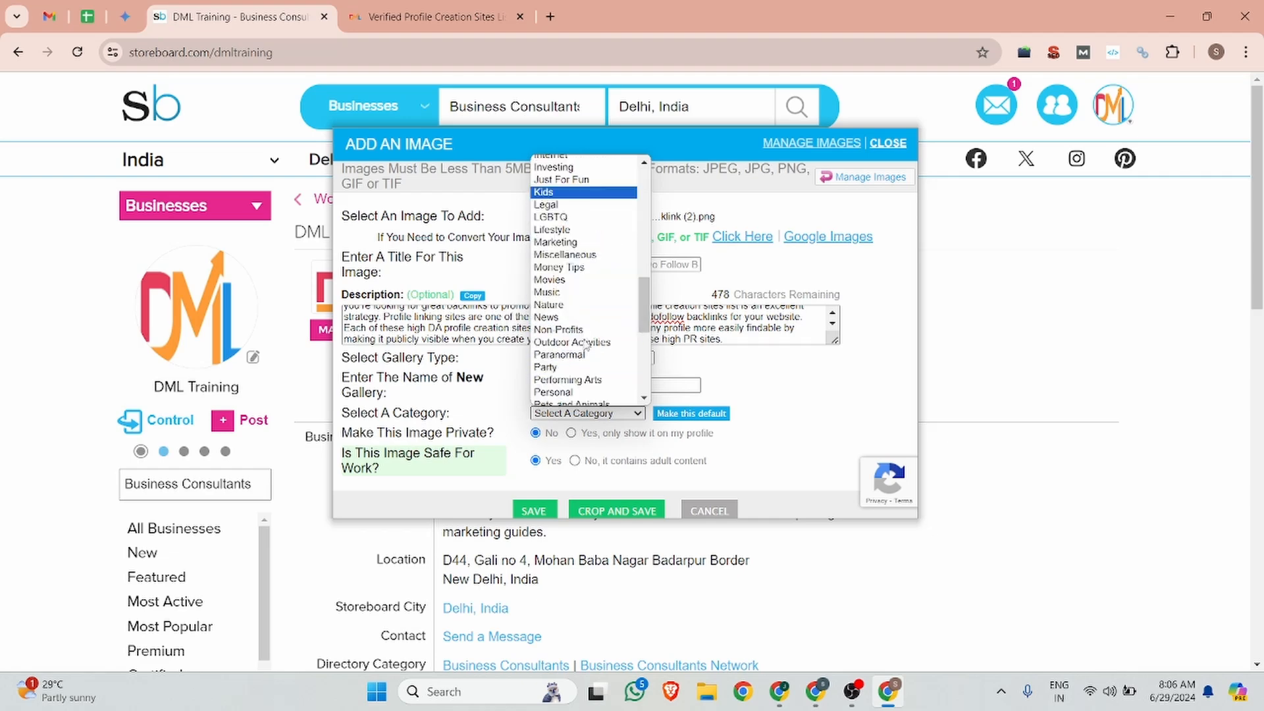
scroll(578, 352, down, 4)
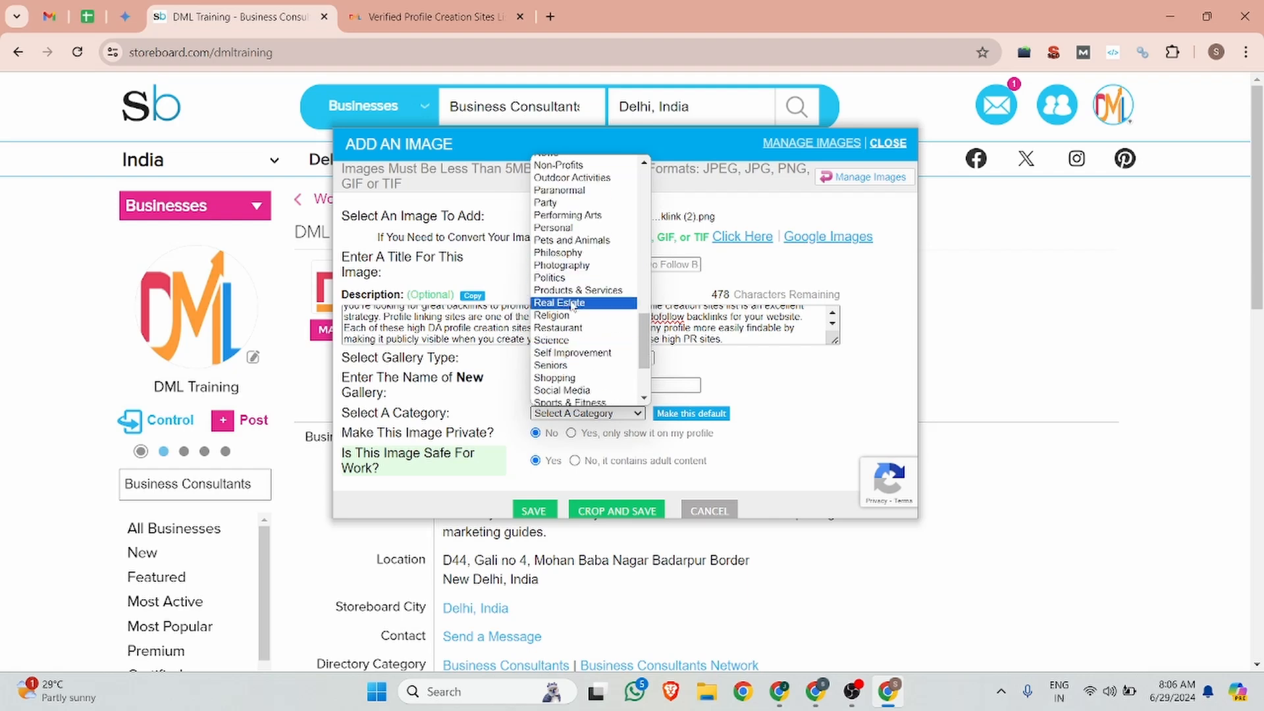
scroll(574, 372, down, 3)
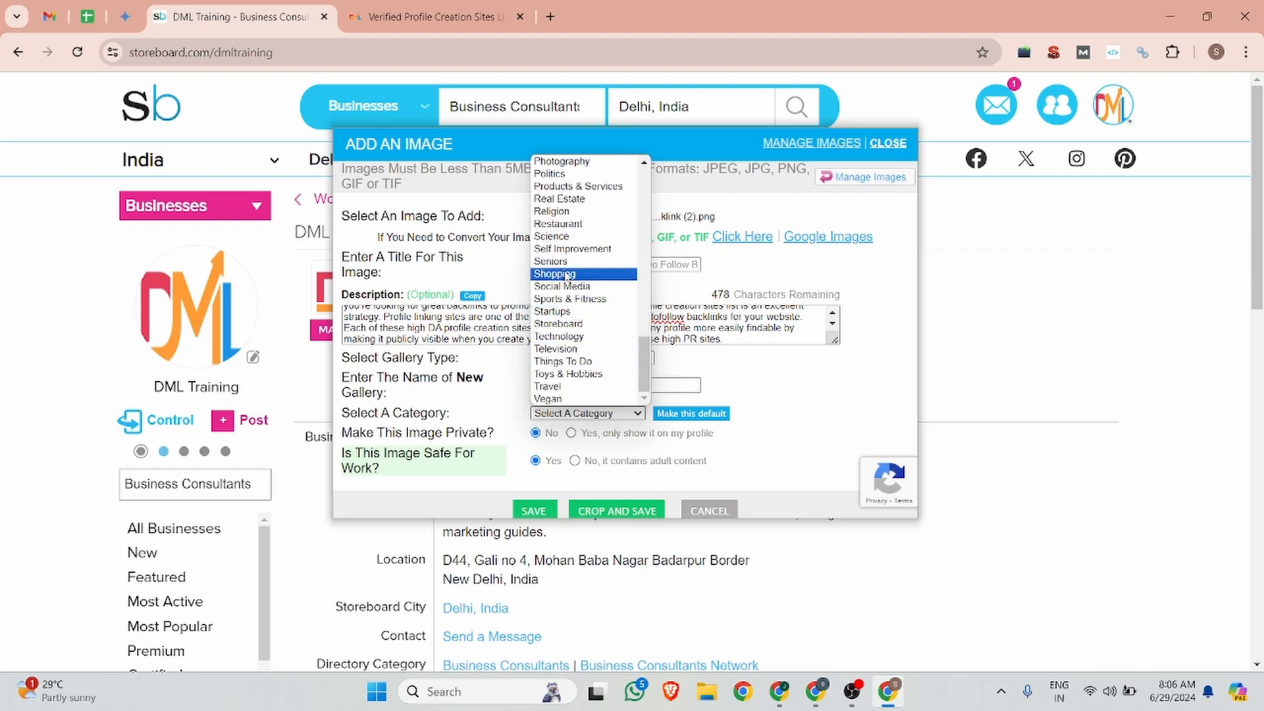
click(571, 341)
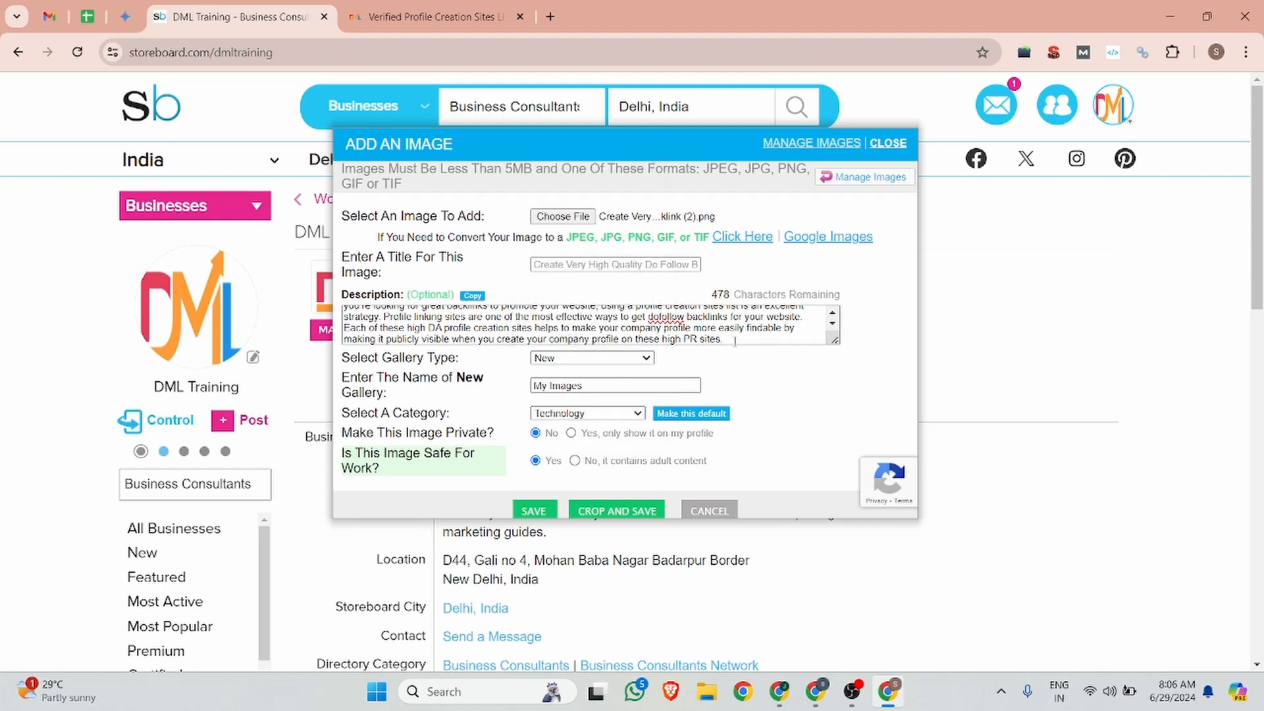
Step: Append the article's URL to the description and save the image post
key(Return)
key(Return)
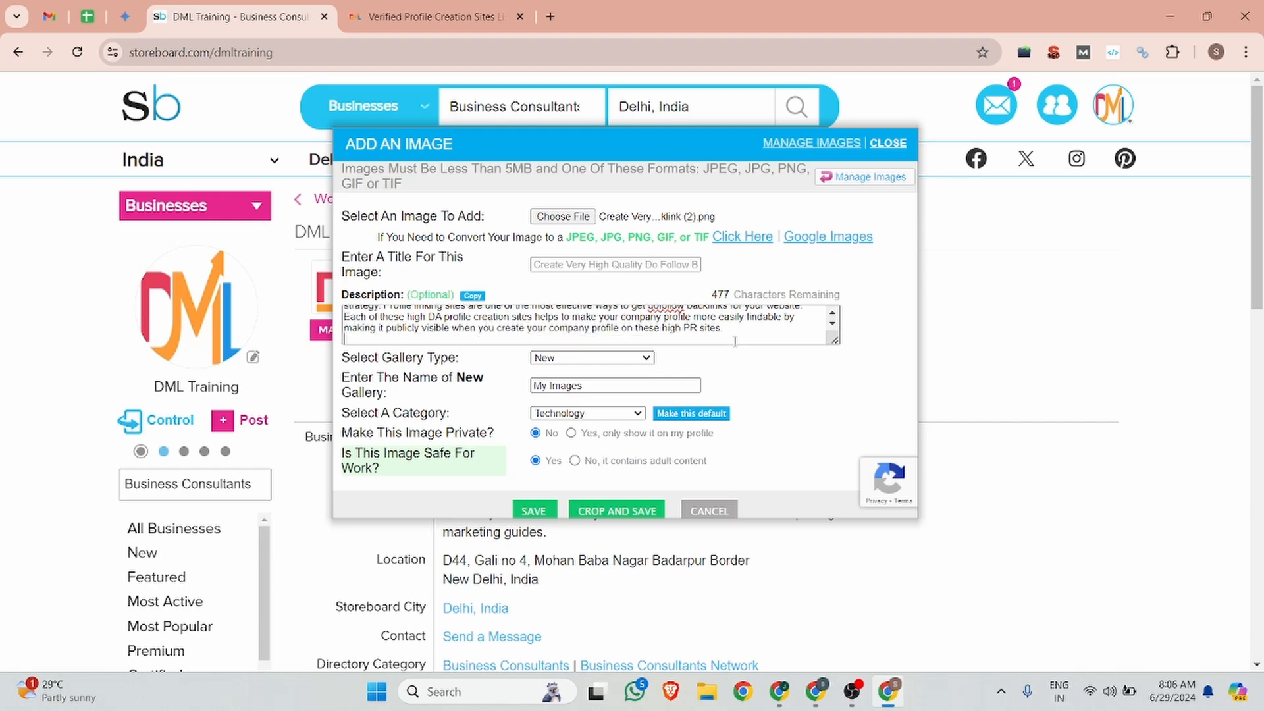
click(422, 16)
click(408, 52)
key(ctrl+c)
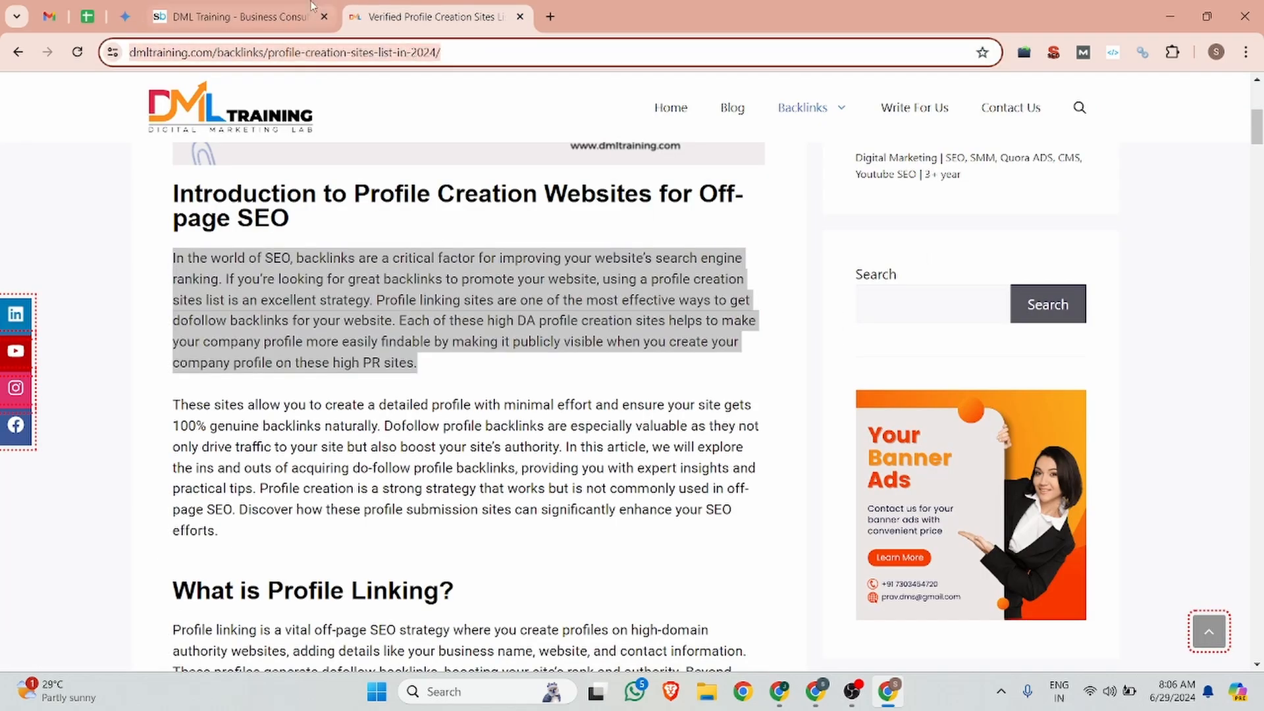
click(250, 17)
key(ctrl+v)
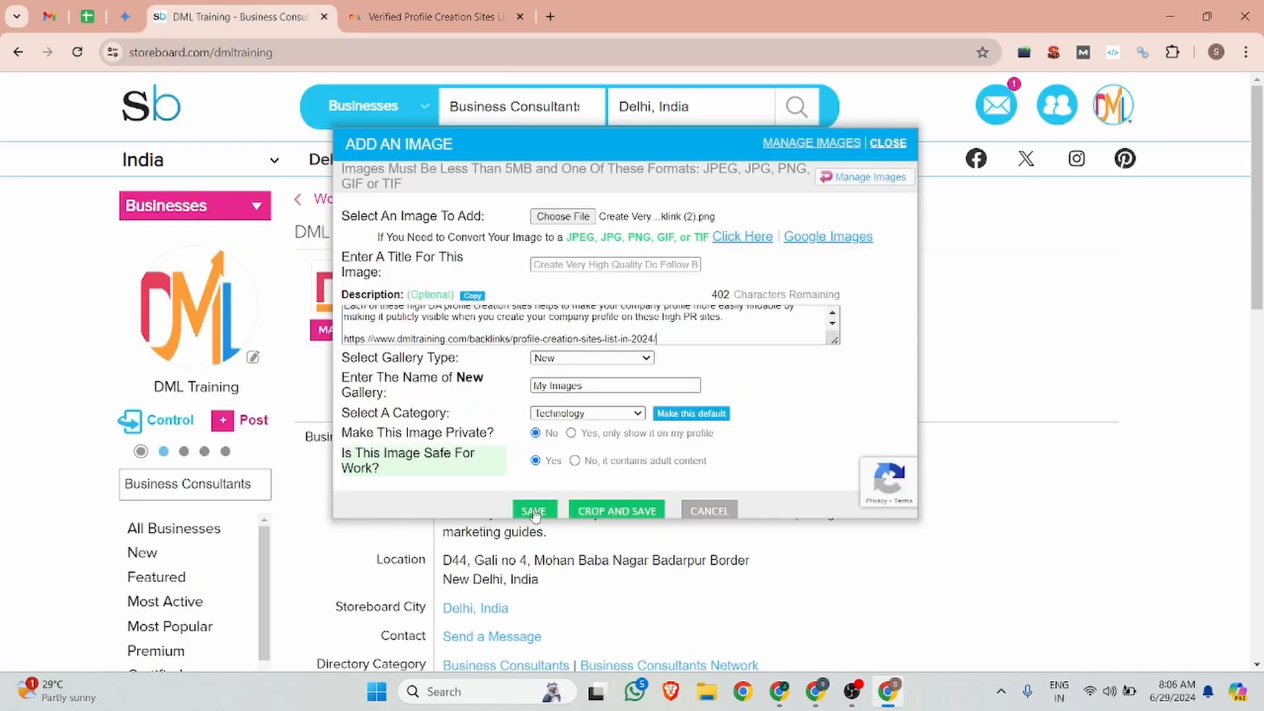
click(533, 512)
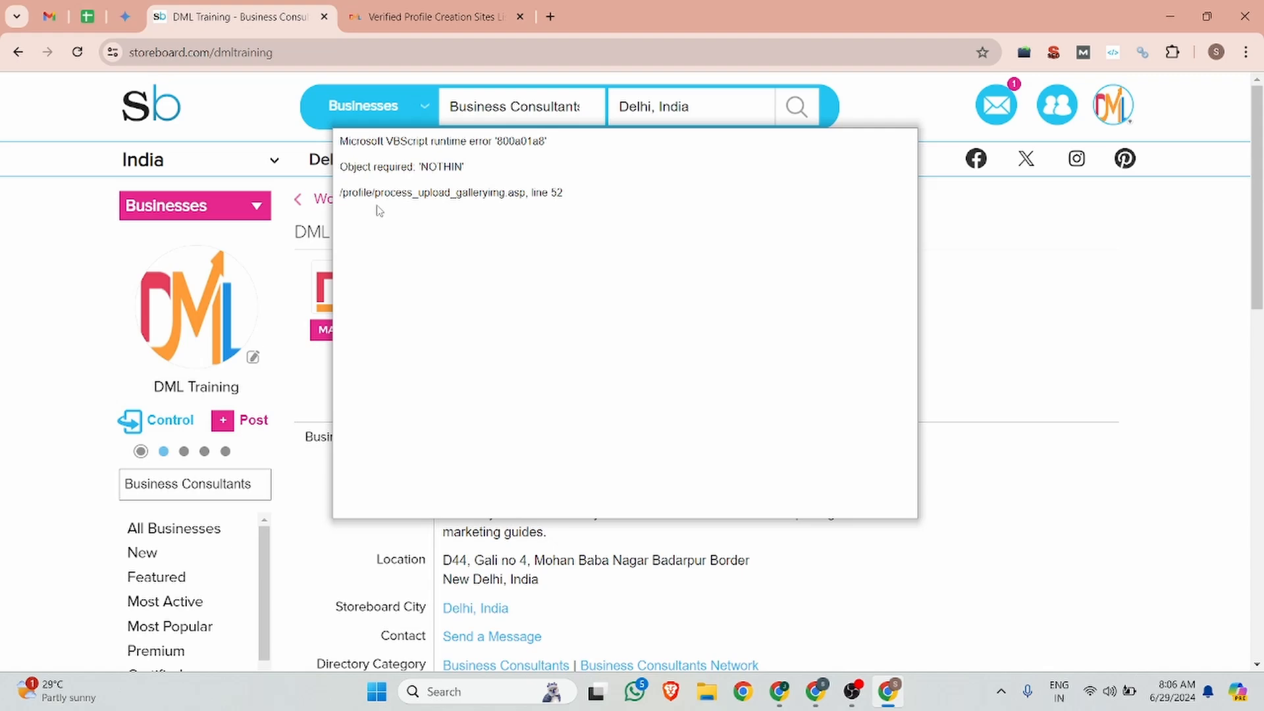
Step: Close the VBScript '800a01a8' error popup and reopen Post Media from the sidebar
click(1020, 318)
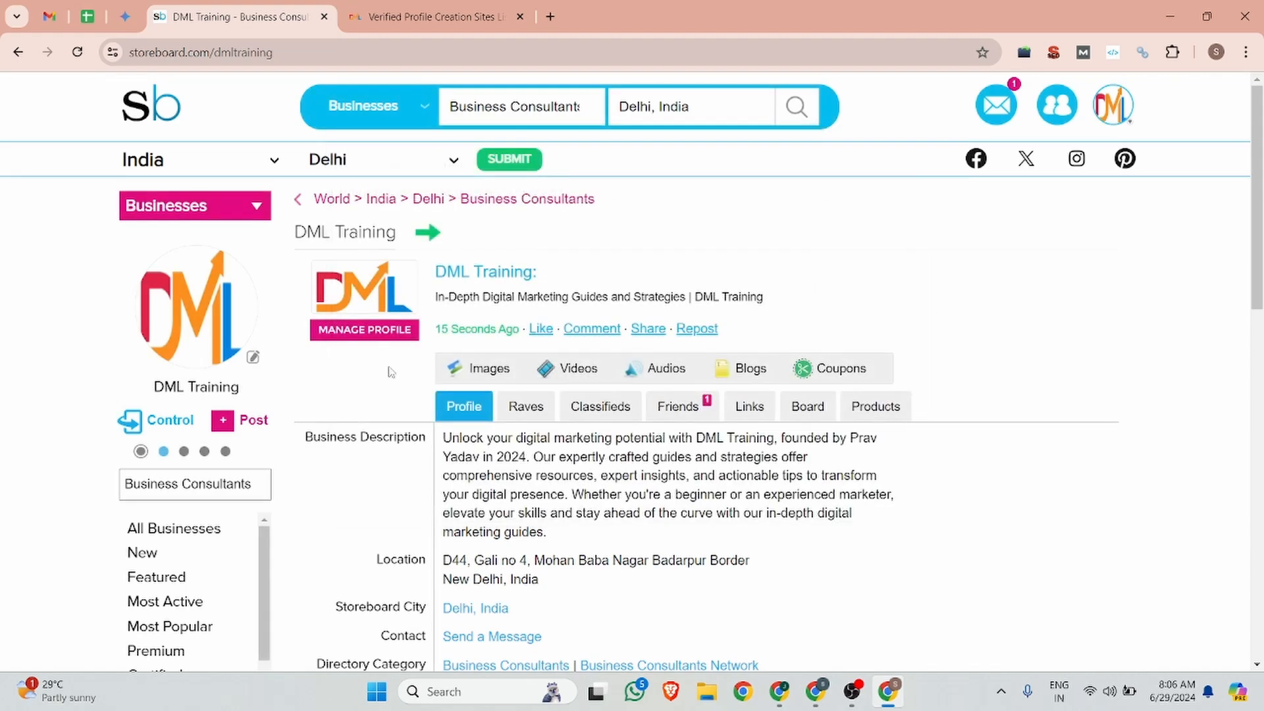
click(254, 420)
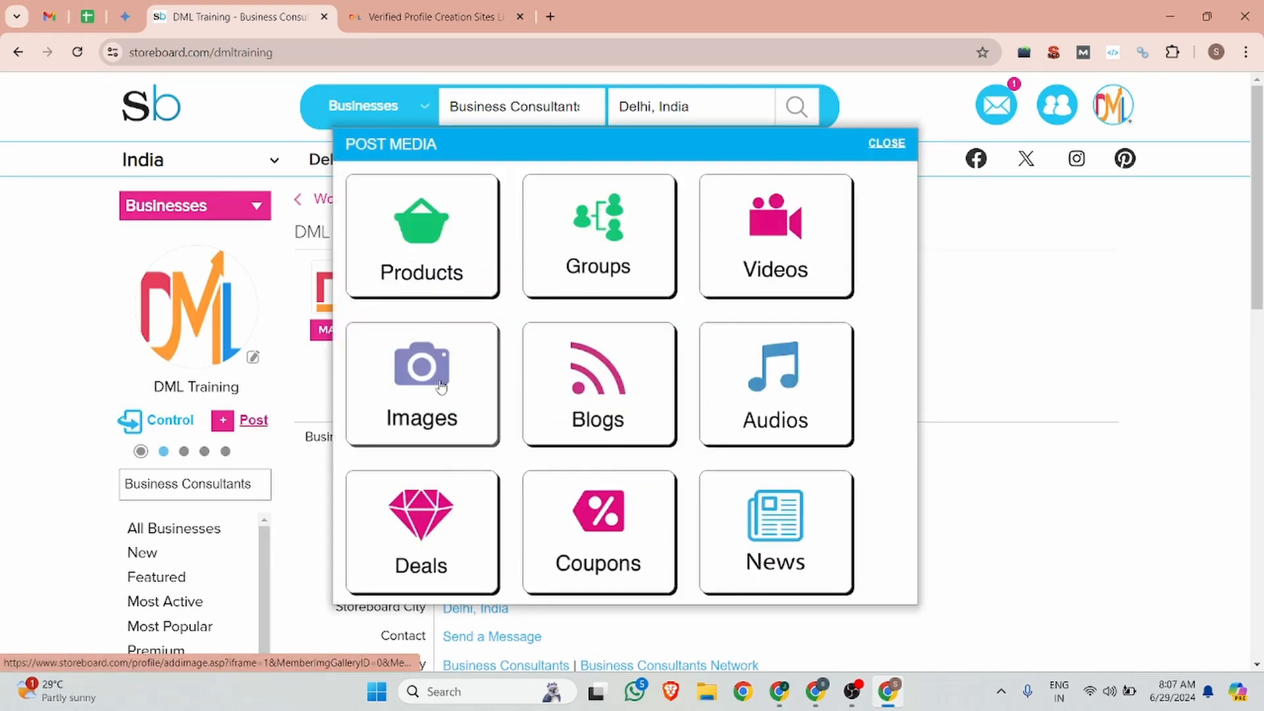
Step: Start a new image post using the Blue & White Futuristic Gaming Youtube Thumbnail file
click(442, 387)
click(567, 215)
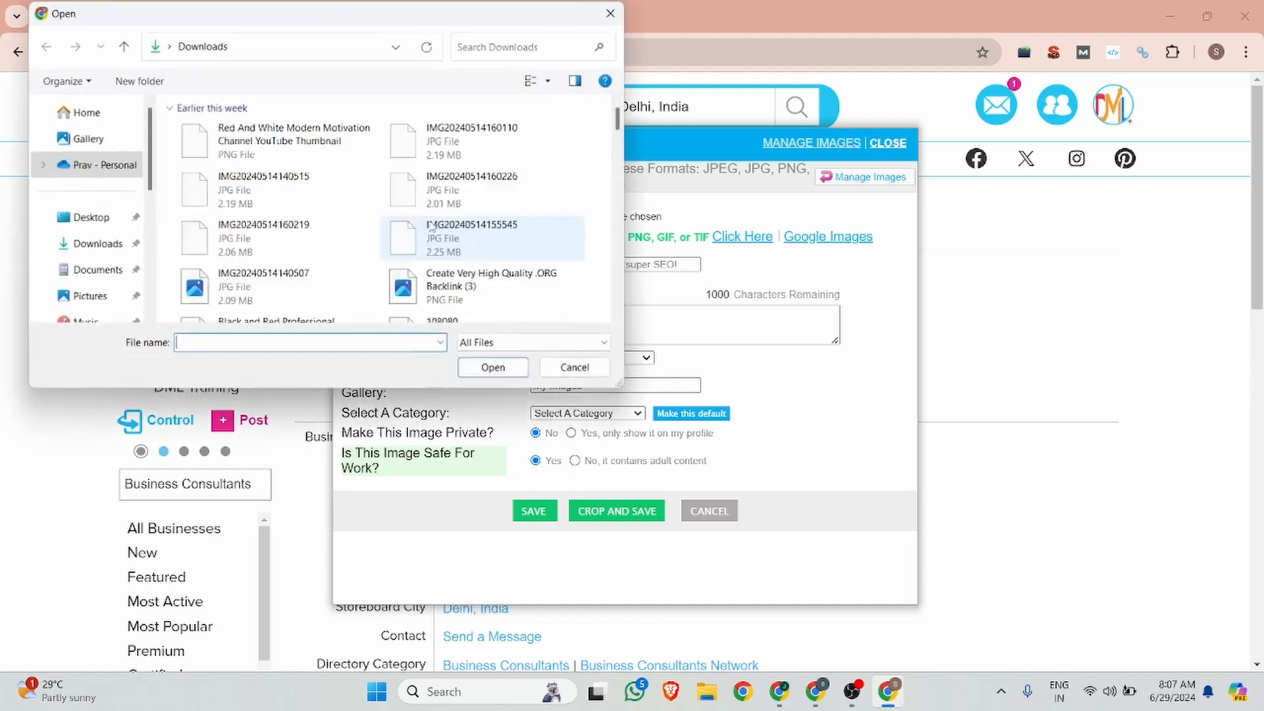
scroll(362, 198, down, 5)
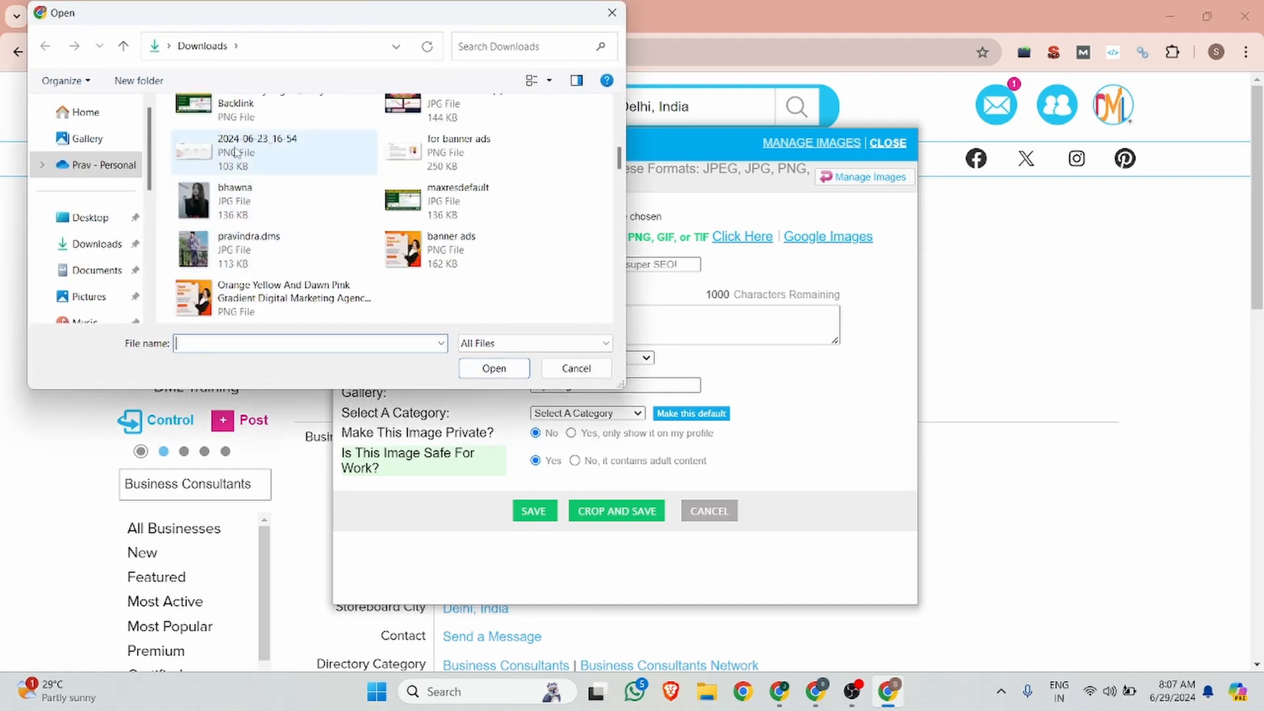
click(236, 152)
scroll(421, 237, up, 3)
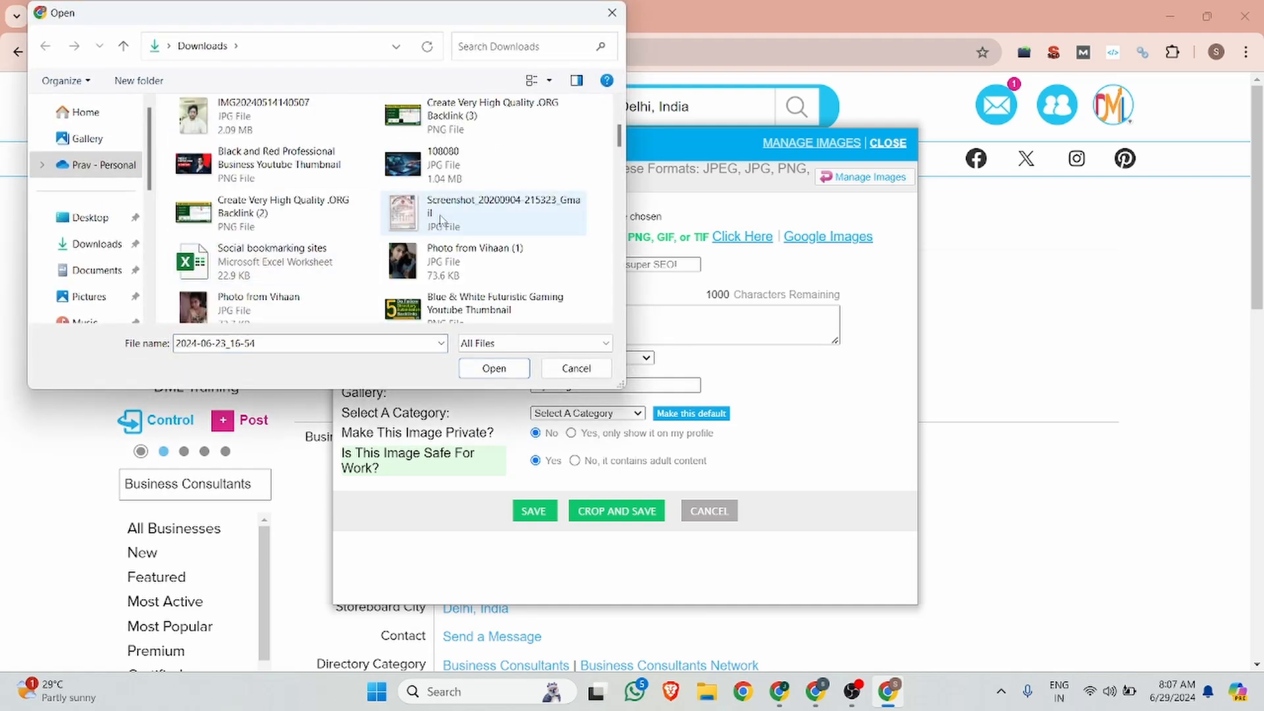
scroll(398, 212, down, 4)
scroll(428, 177, up, 2)
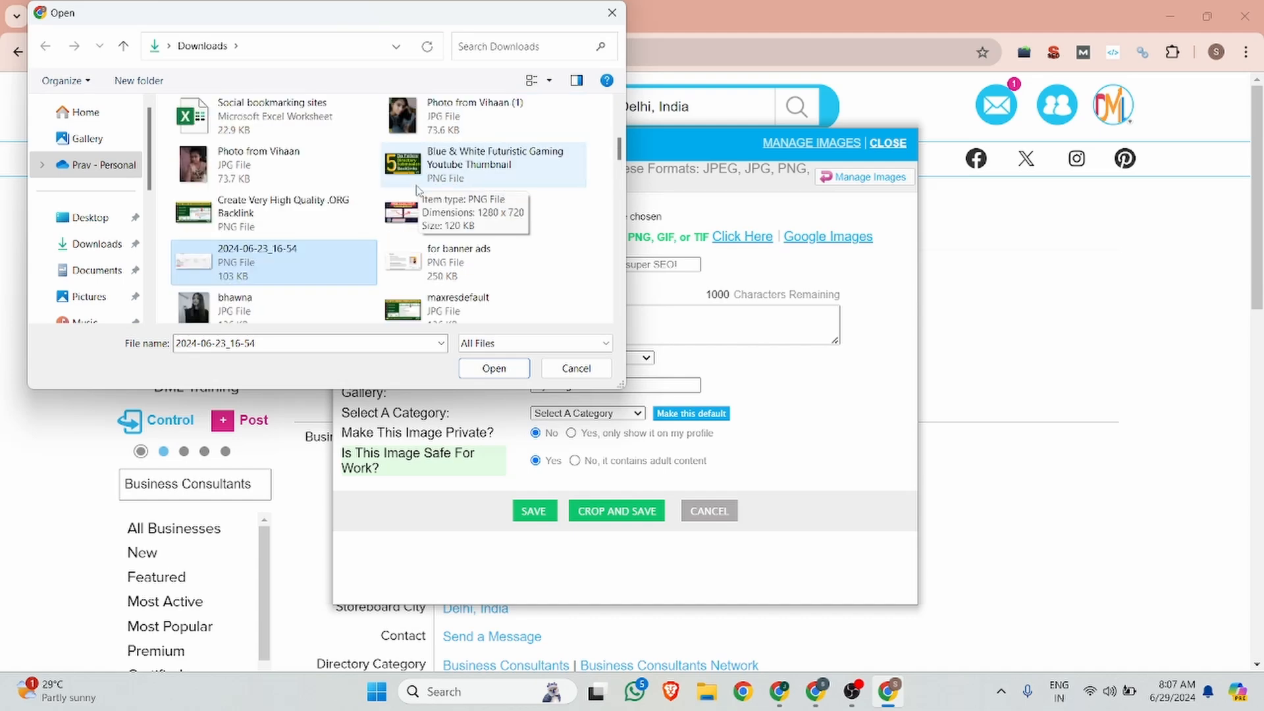
click(461, 165)
click(494, 368)
Step: Title the image '5+ Do Follow Directory Submission Backlink | DML Training' and paste that title as its description
click(580, 263)
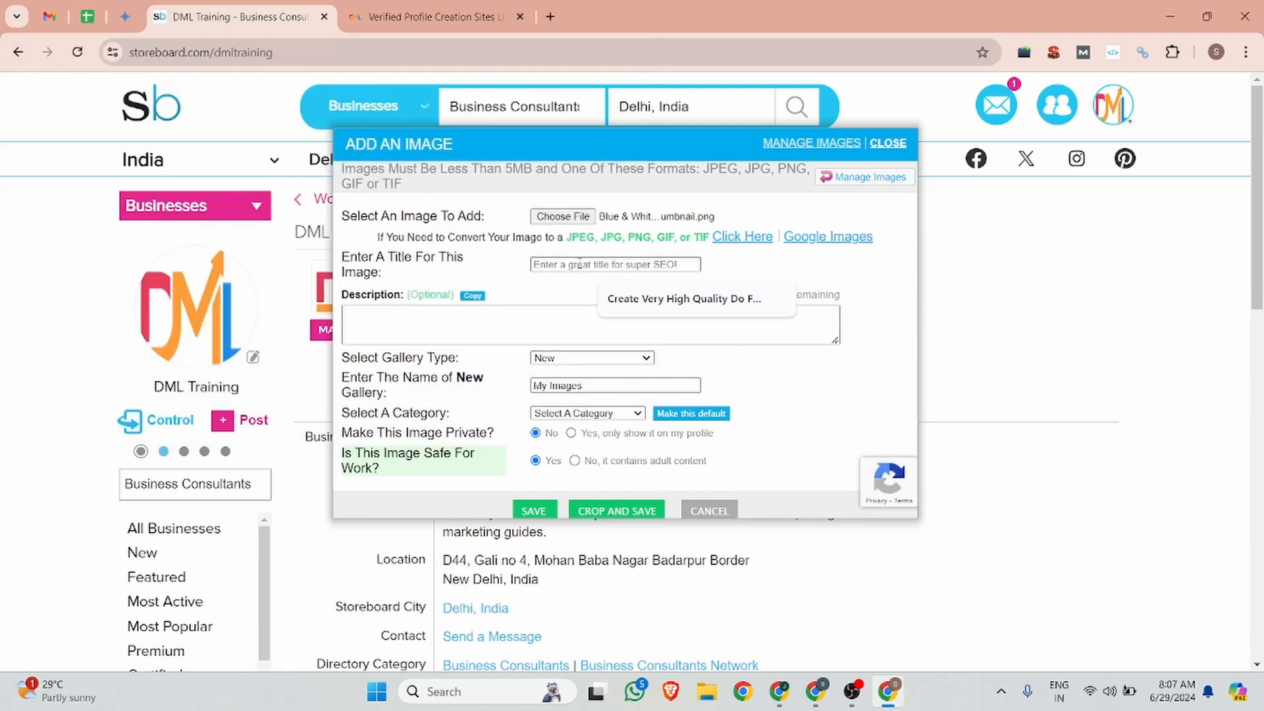
text(5+ Do Follow Directory Submissi)
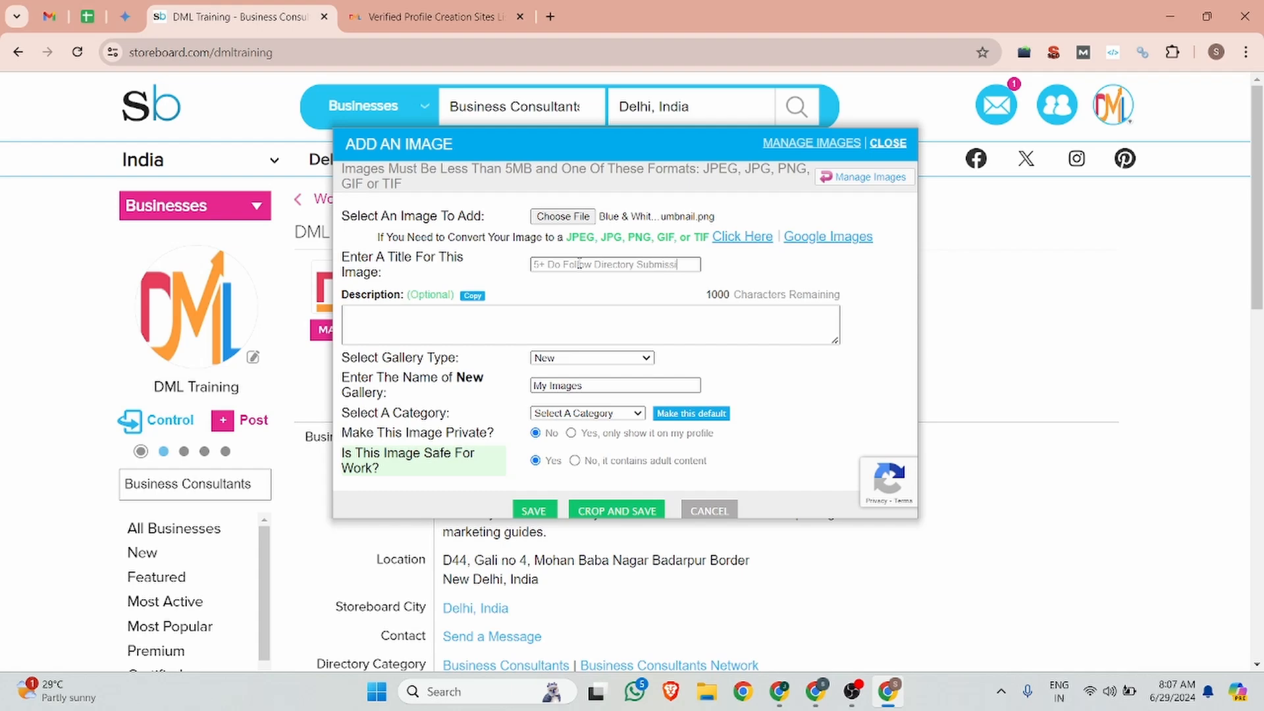
text(Backlink ")
key(BackSpace)
key(BackSpace)
text(| DML Training)
click(364, 328)
triple_click(607, 264)
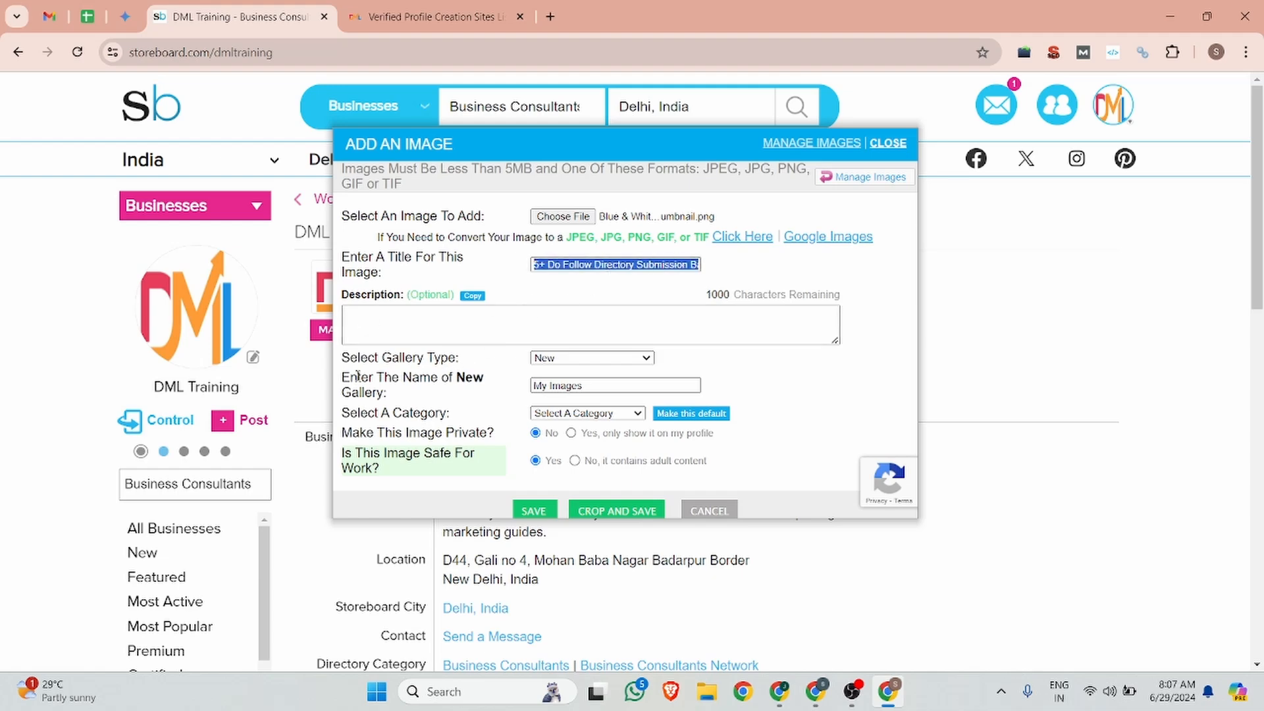
click(353, 316)
key(ctrl+v)
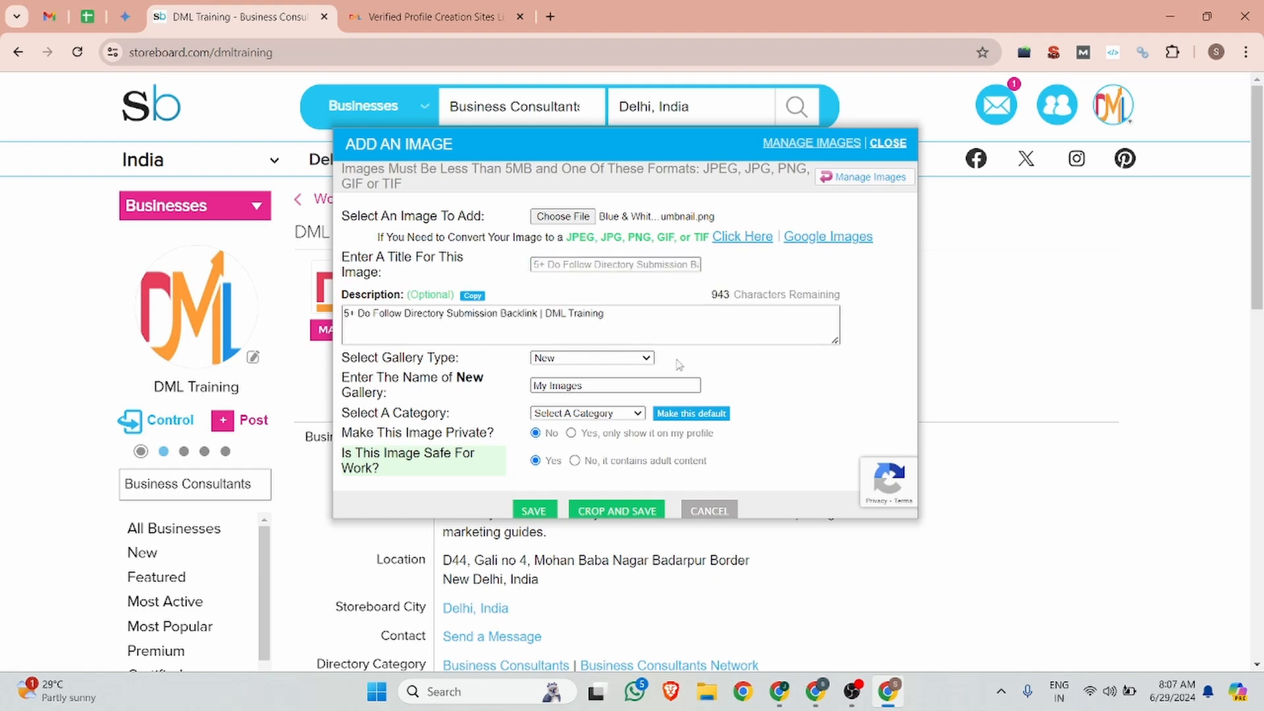
Step: Keep the New gallery type, set the category to Business Opportunities, and save the image
click(604, 357)
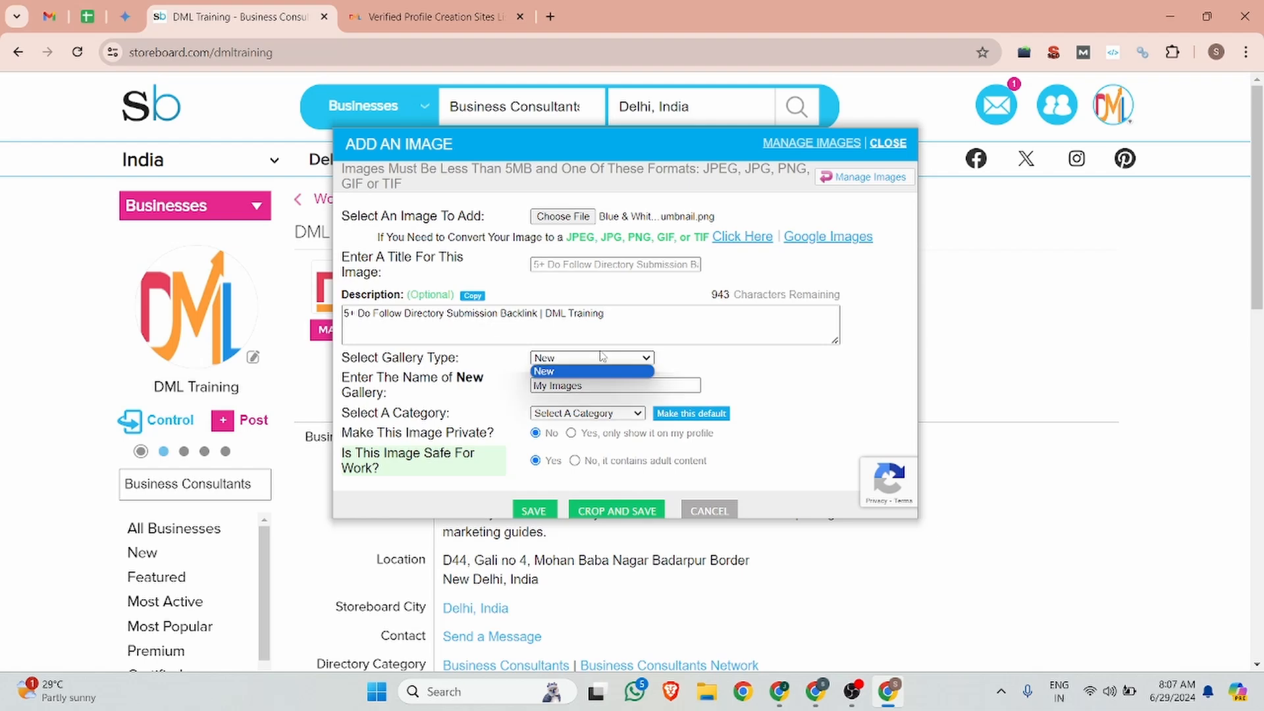
click(604, 387)
click(583, 414)
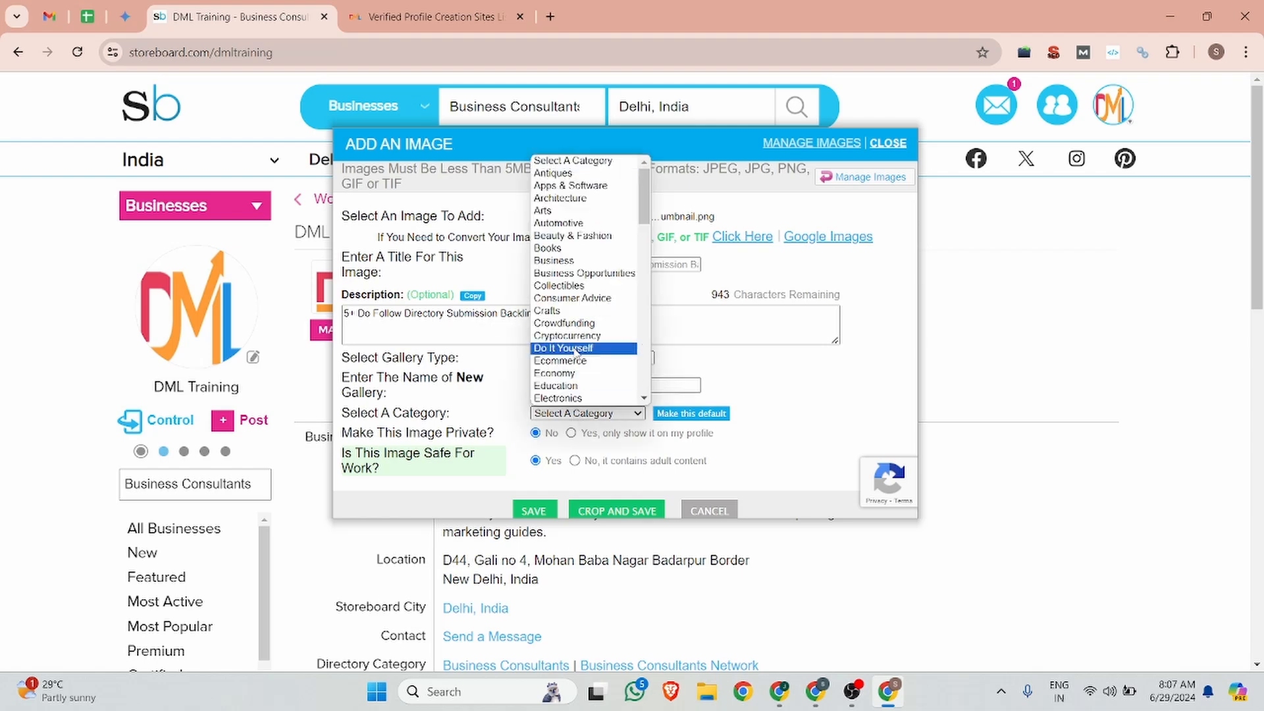
click(578, 348)
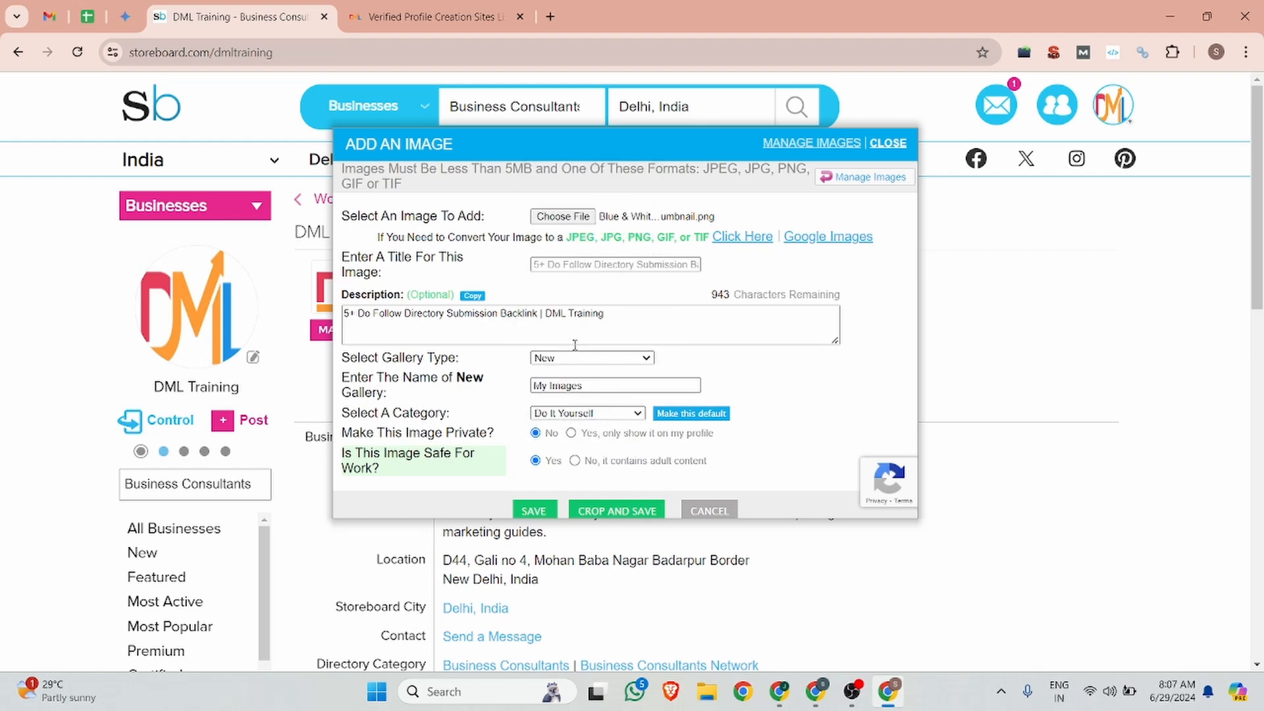
click(583, 413)
key(Up)
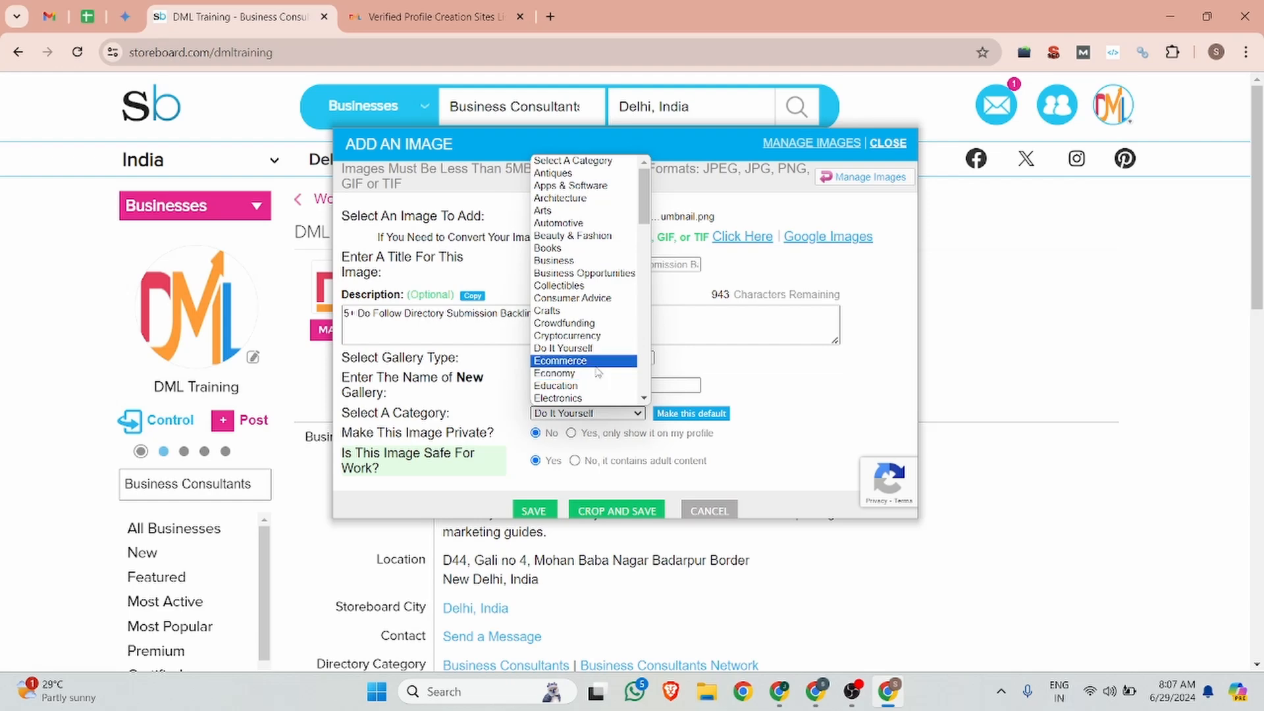
click(581, 273)
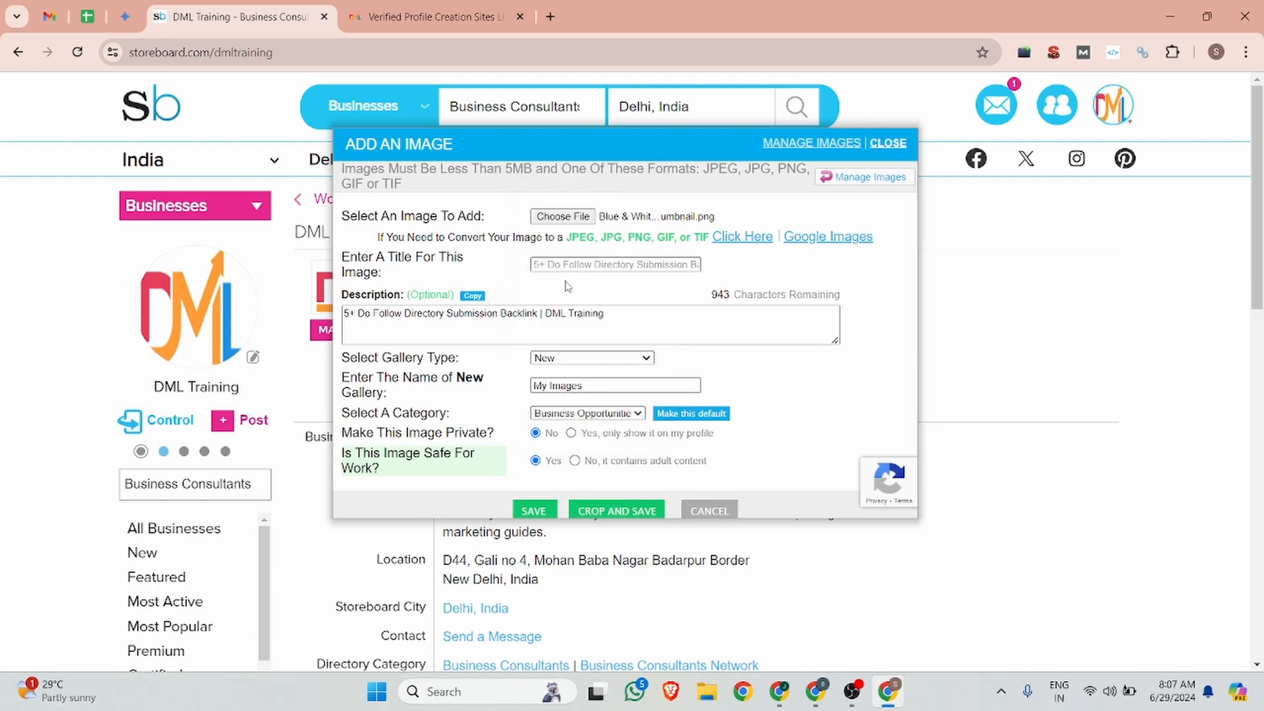
click(529, 510)
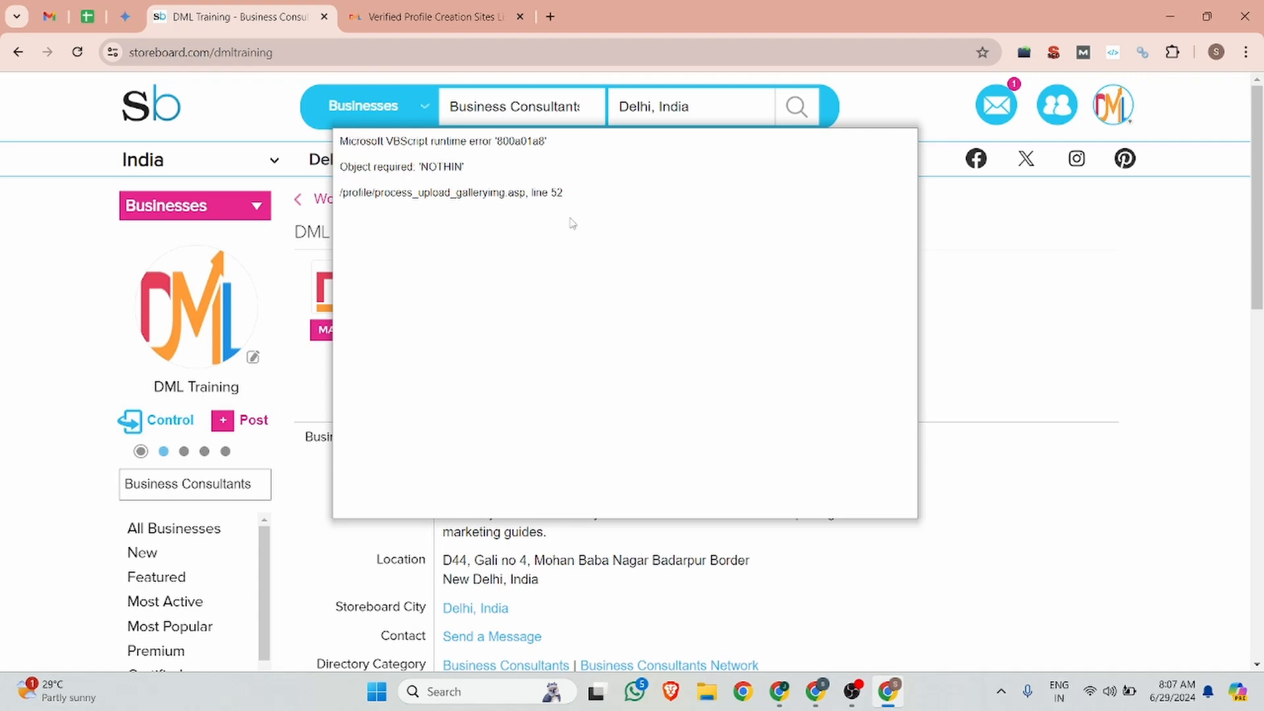
Step: Dismiss the upload error, then open and close the profile's videos popup
click(1074, 324)
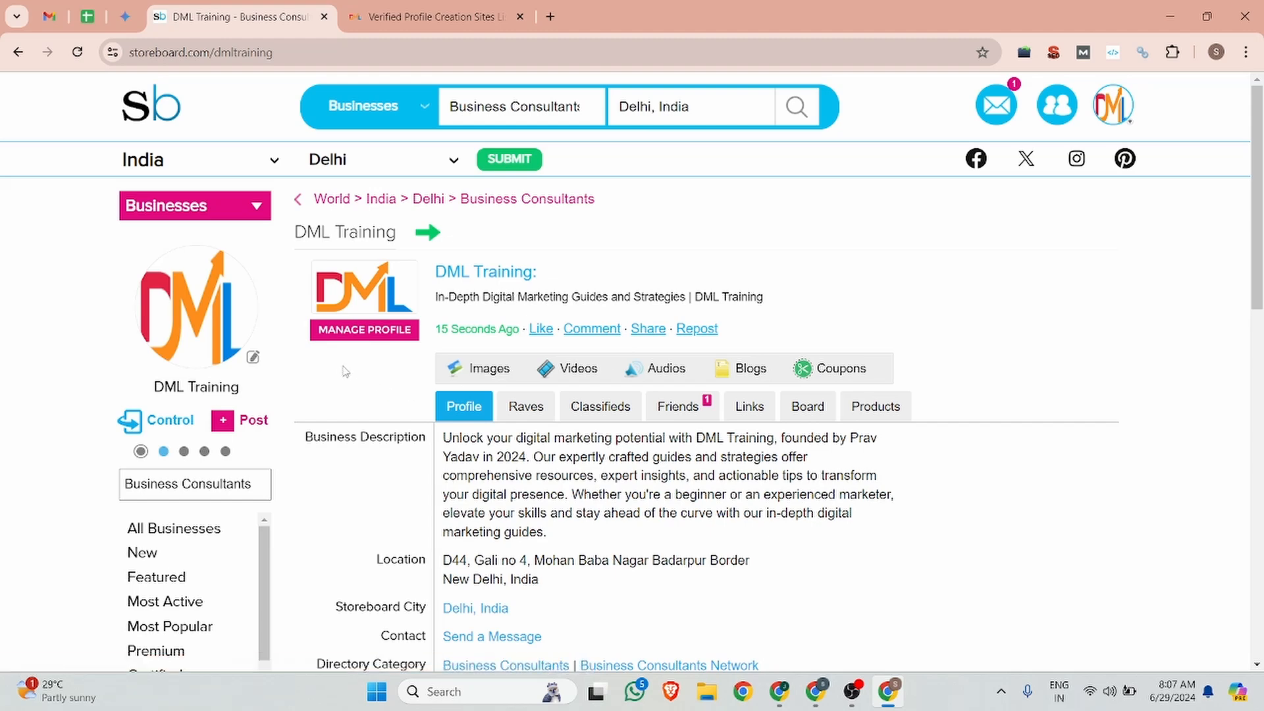
click(572, 374)
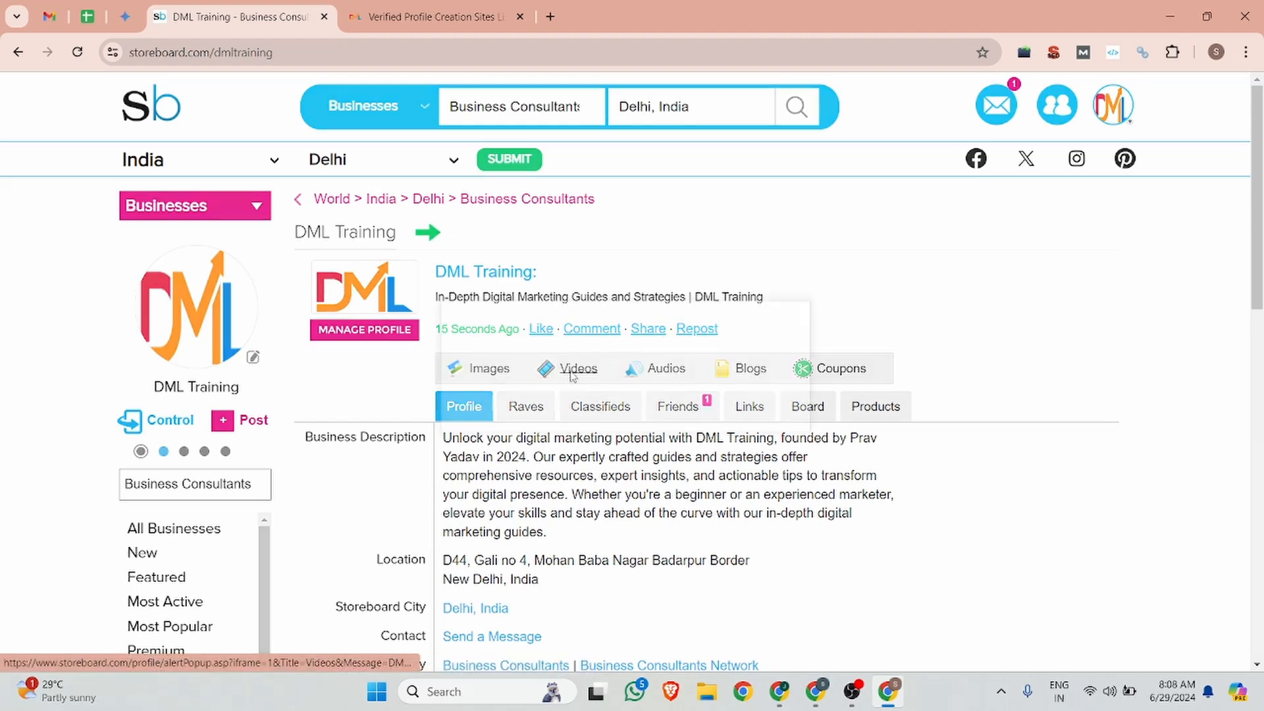
click(781, 318)
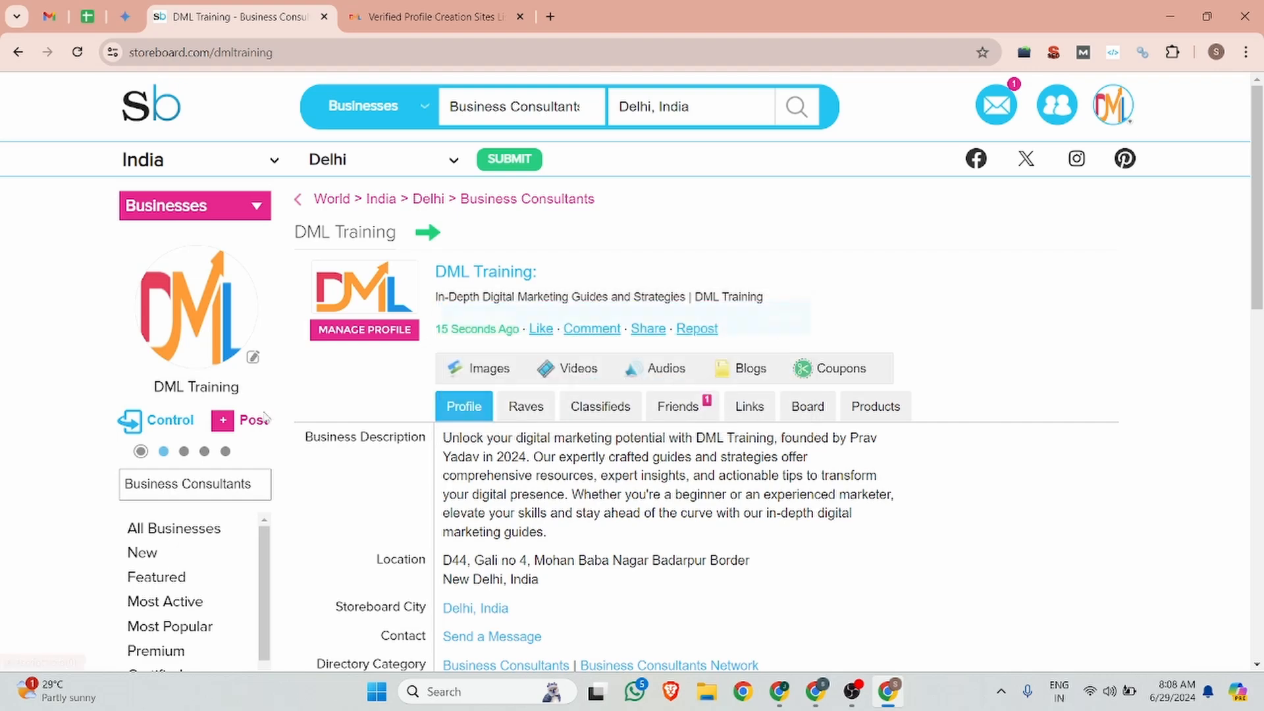
Step: Reload the profile, bring up the Post Media chooser, and look at the Add An Audio form before closing it
click(226, 423)
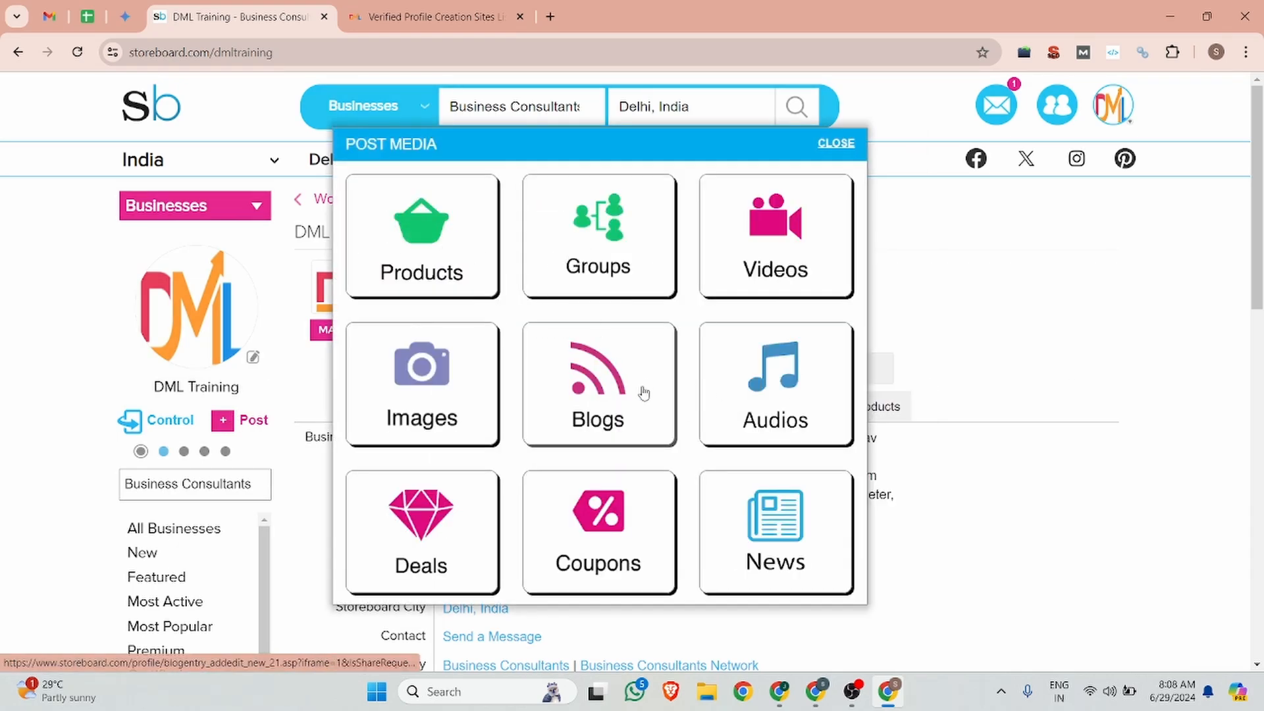
click(1148, 280)
click(254, 421)
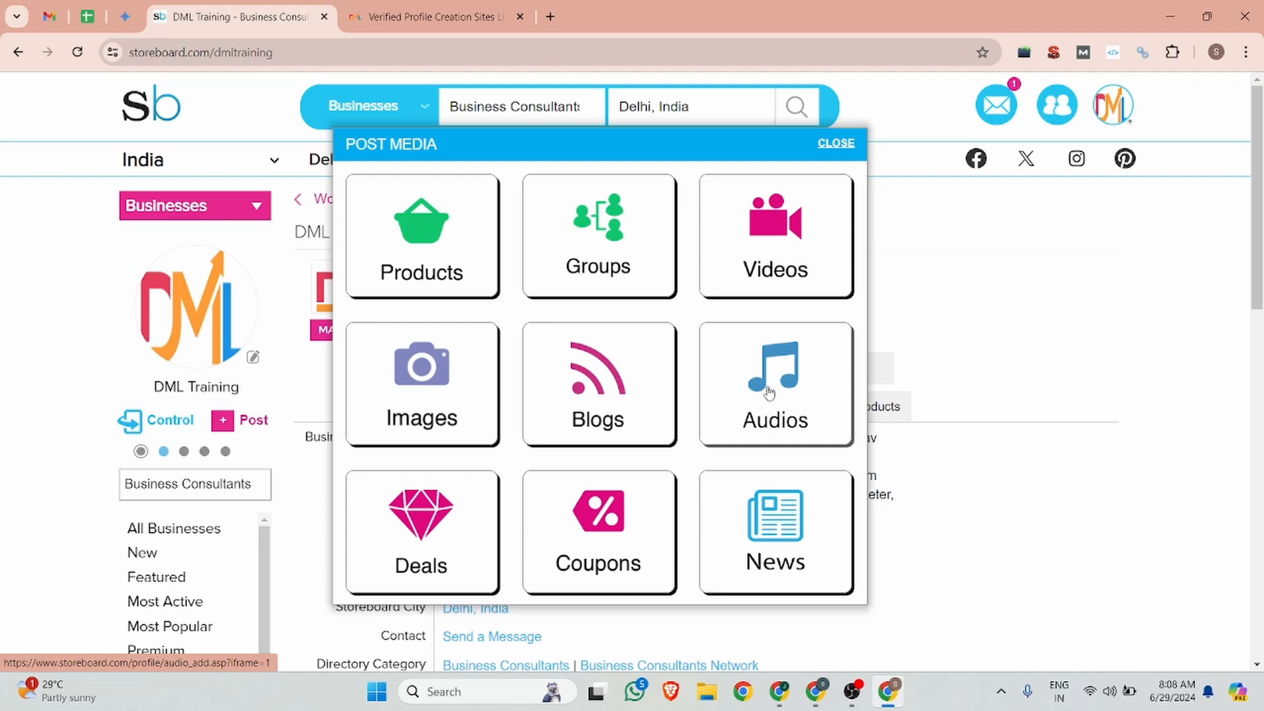
click(78, 51)
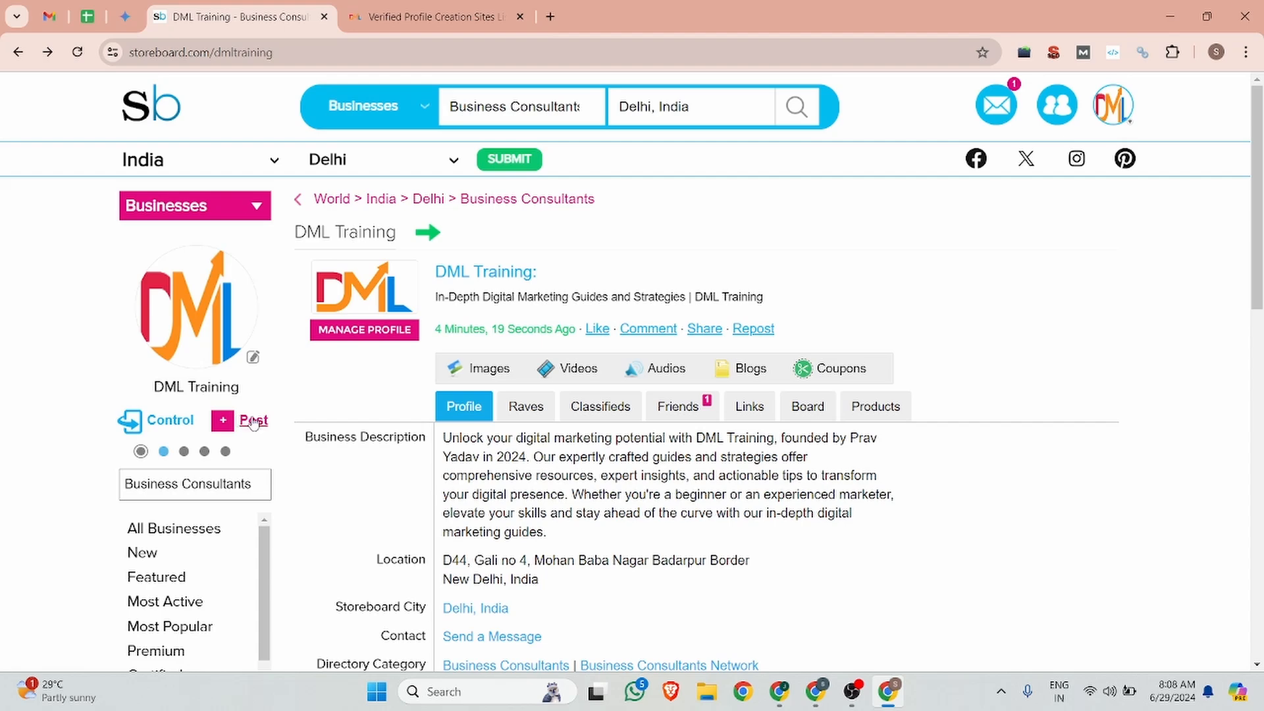
click(251, 421)
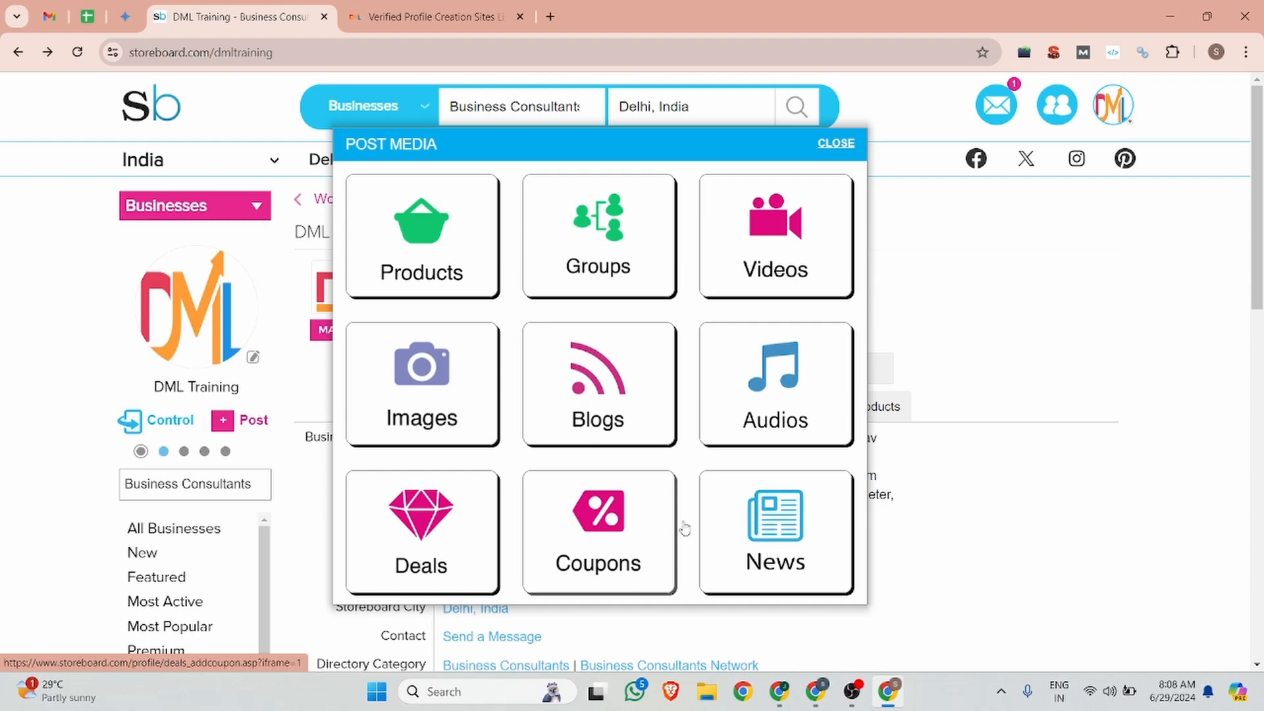
click(787, 401)
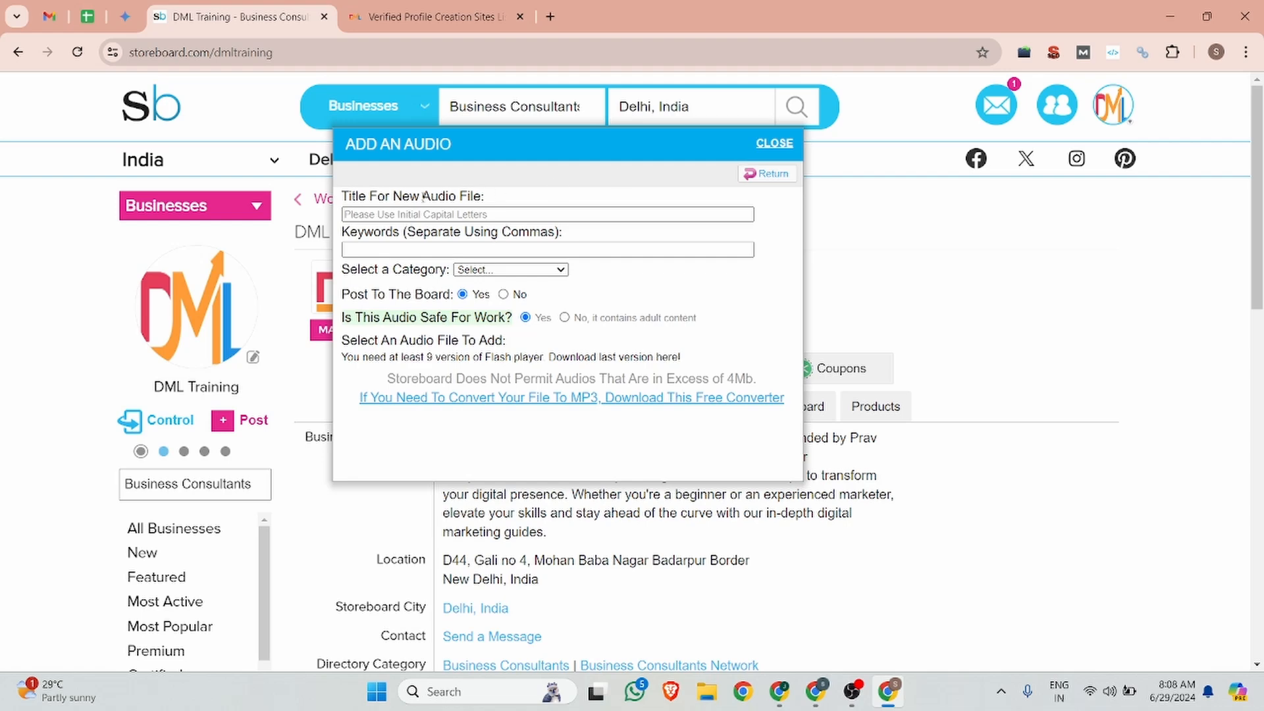
click(787, 141)
Step: Start a new blog post titled 'Profile Creation Sites List in 2024', copied from the article heading
click(223, 421)
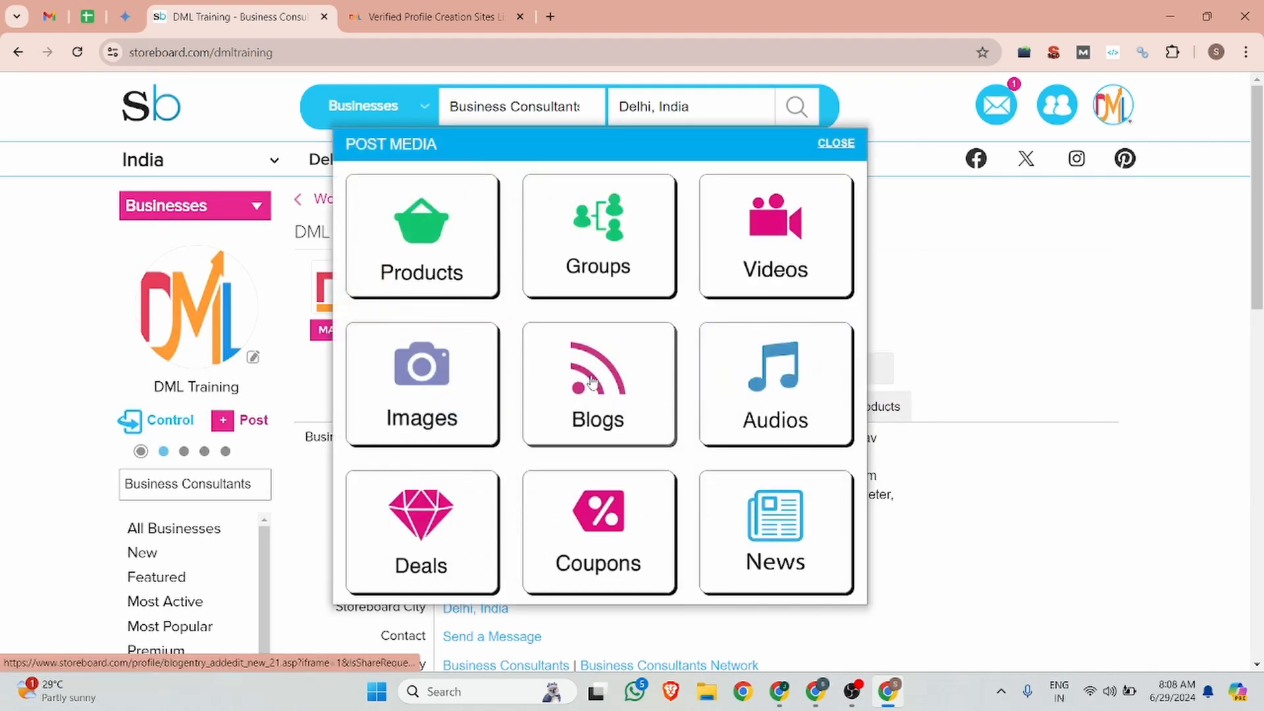
click(593, 382)
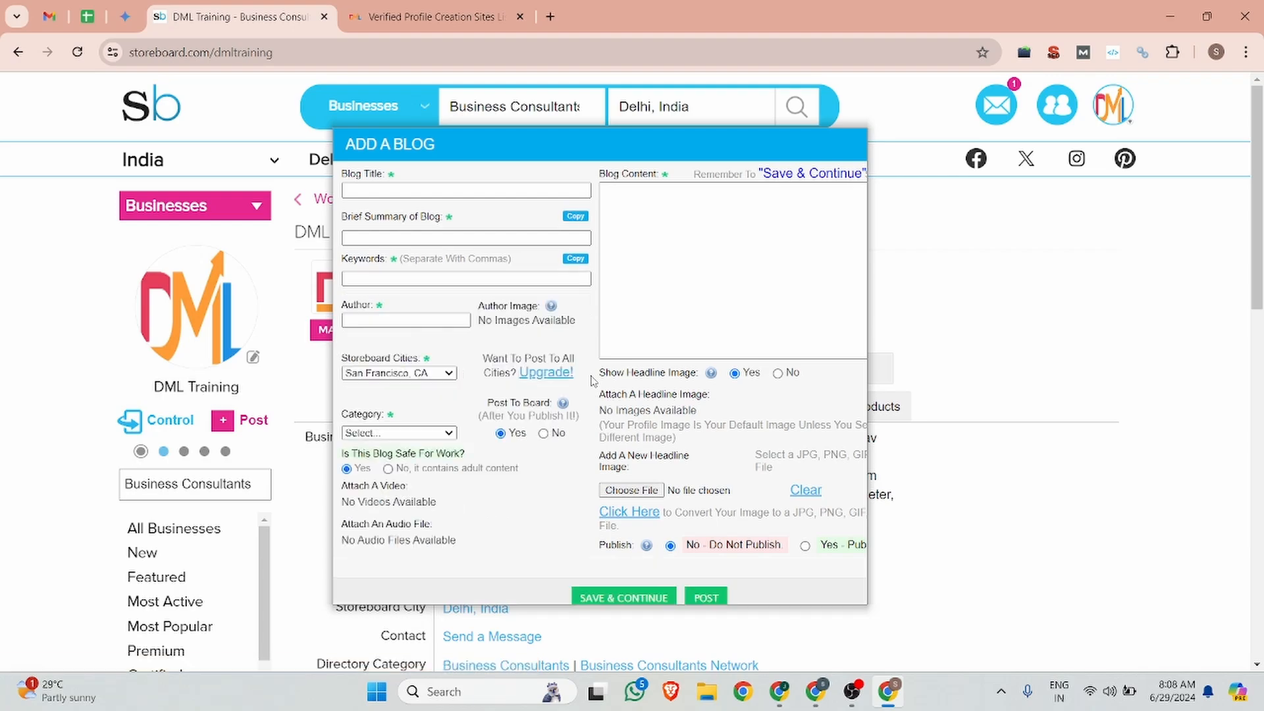
click(396, 192)
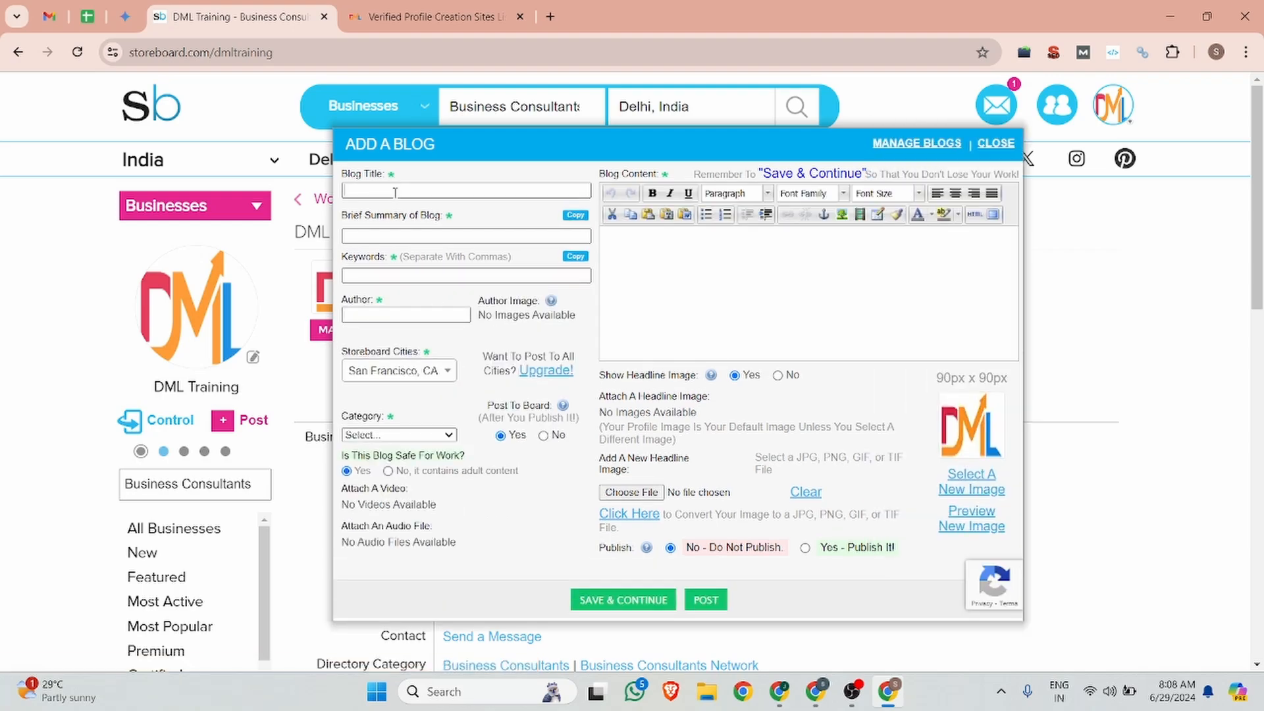
click(394, 8)
scroll(395, 428, up, 6)
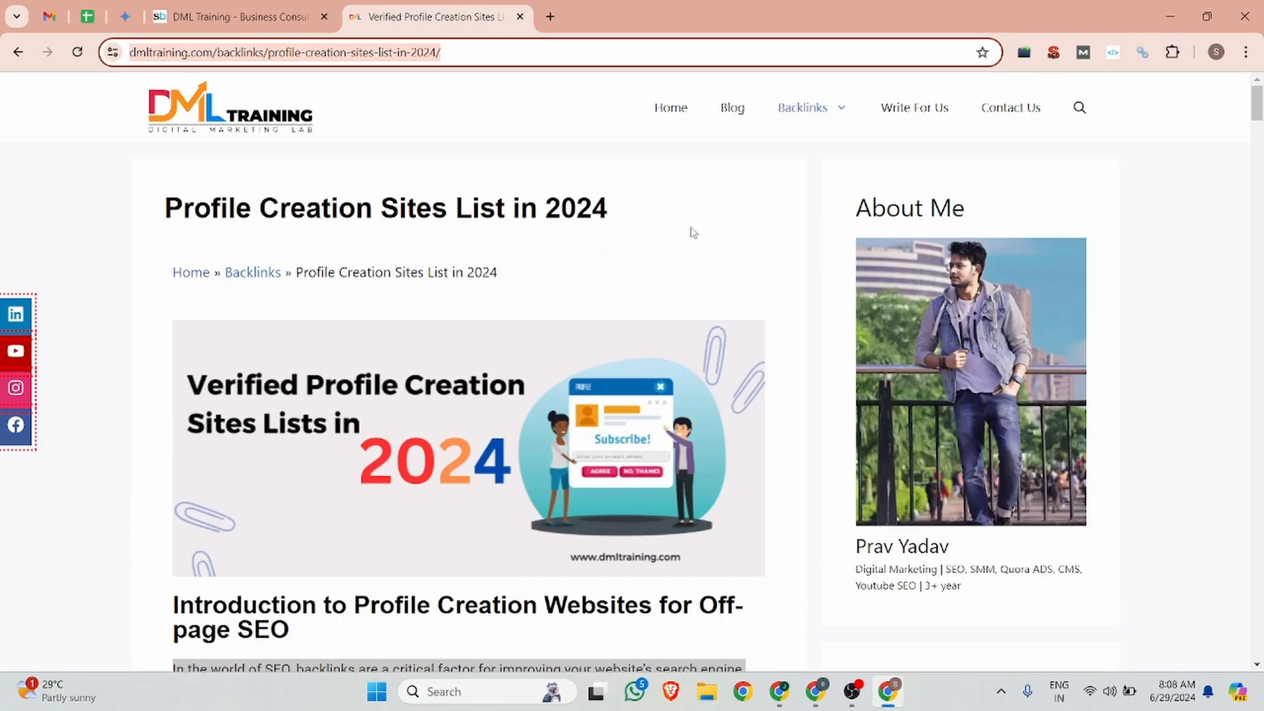
drag(658, 212, 158, 210)
key(ctrl+c)
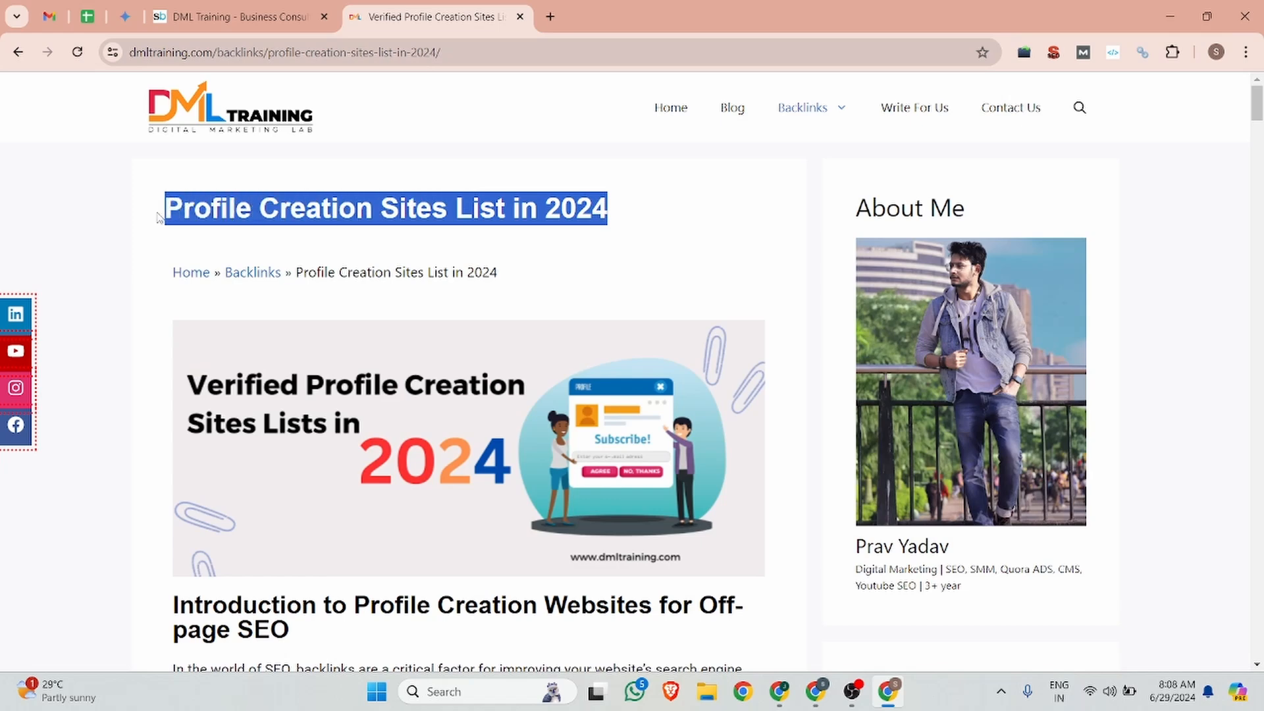
click(196, 8)
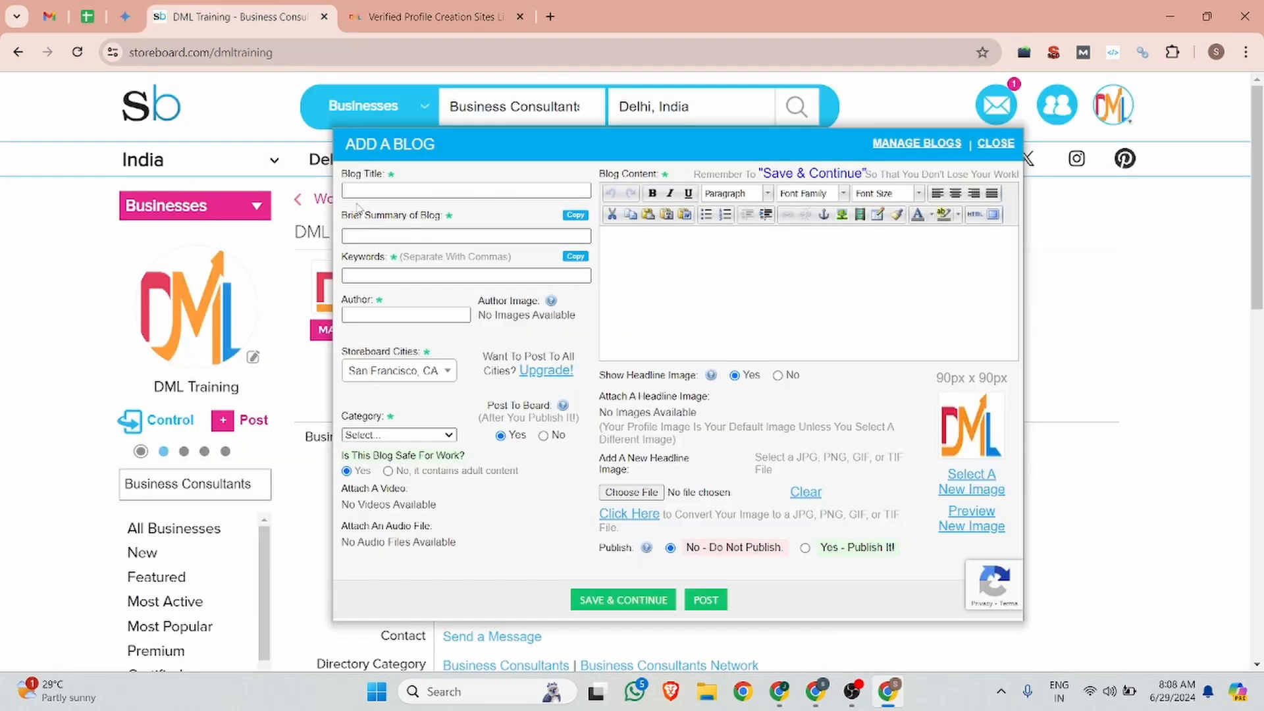
key(ctrl+v)
Step: Paste the article's SEO meta description as the blog's summary
click(398, 8)
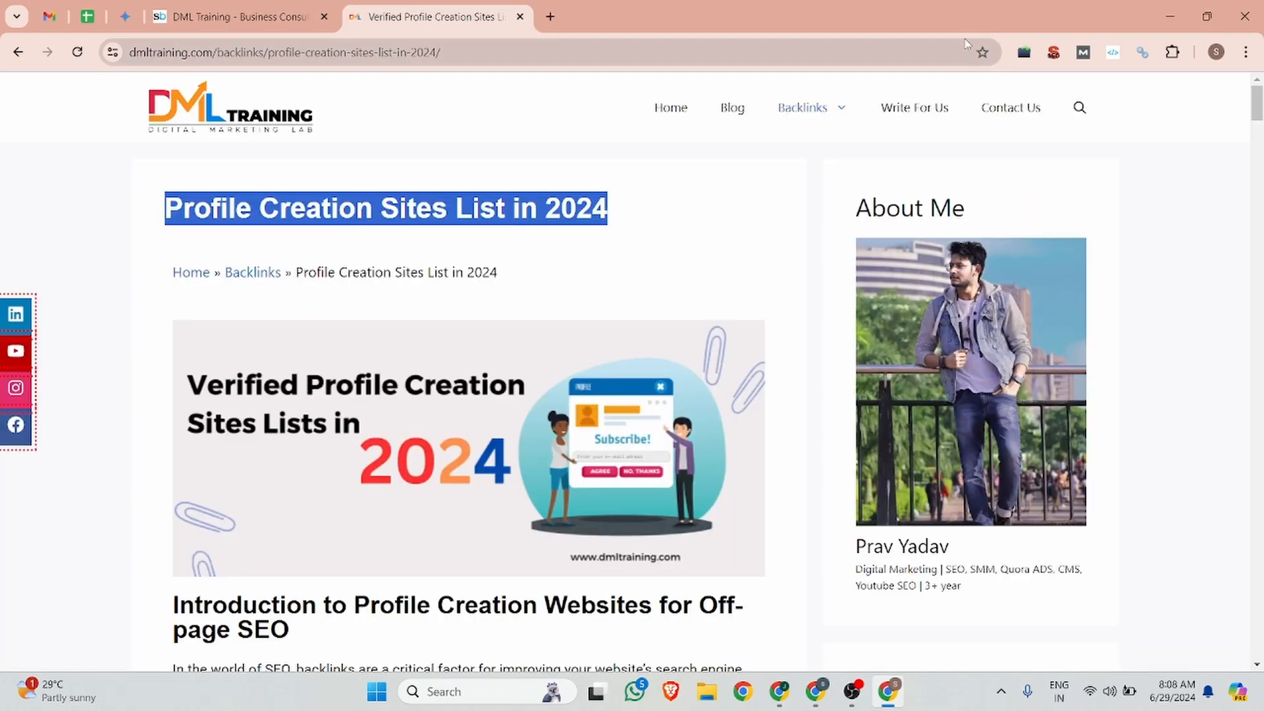
click(1053, 52)
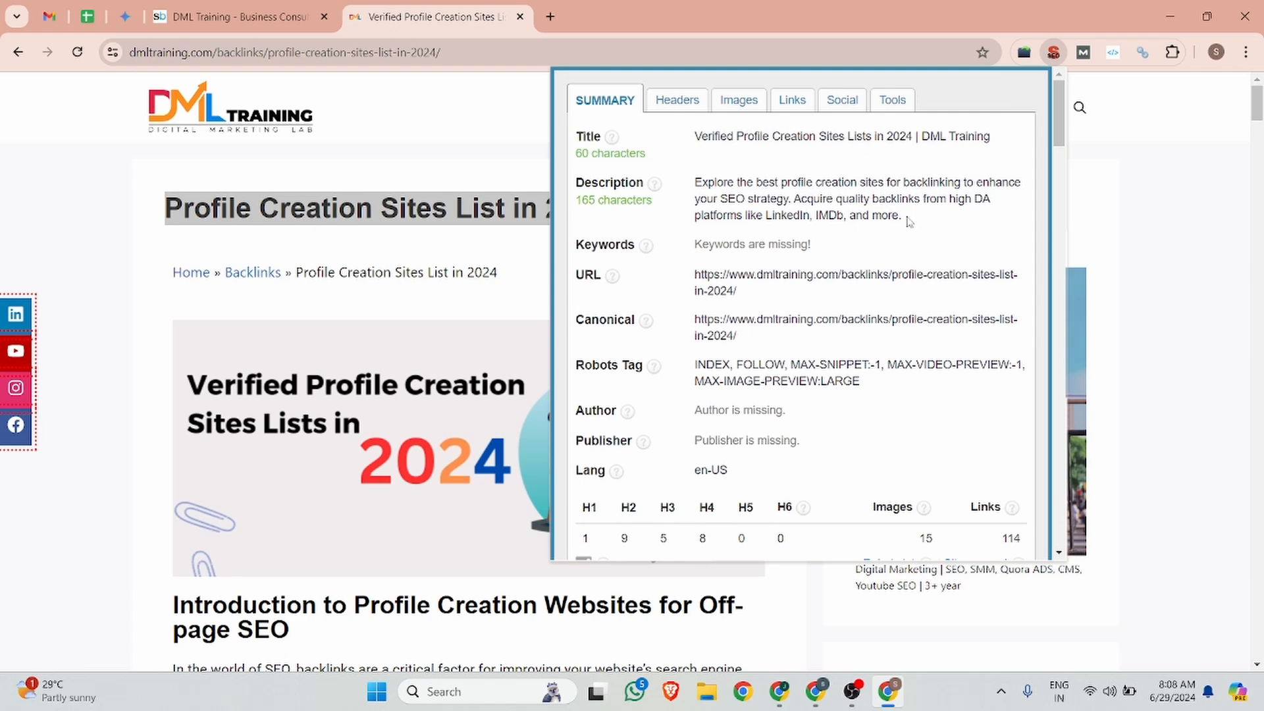
drag(909, 222, 693, 182)
click(290, 17)
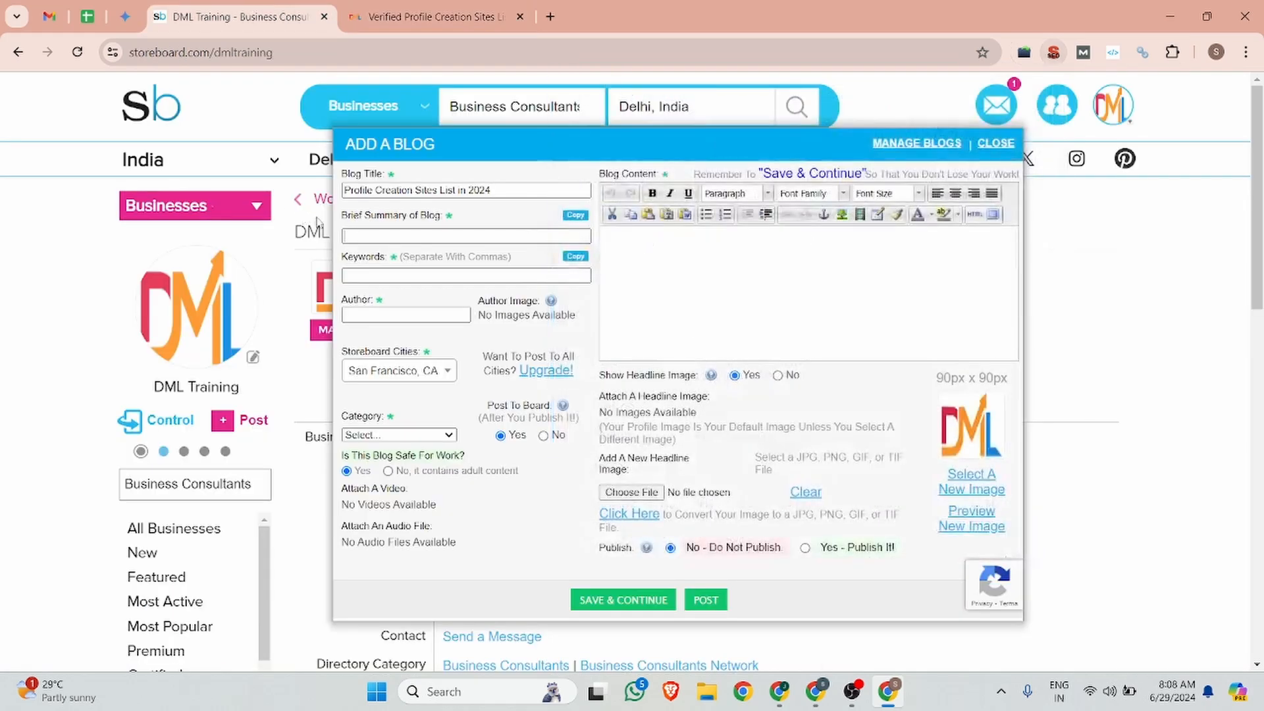
click(395, 236)
key(ctrl+v)
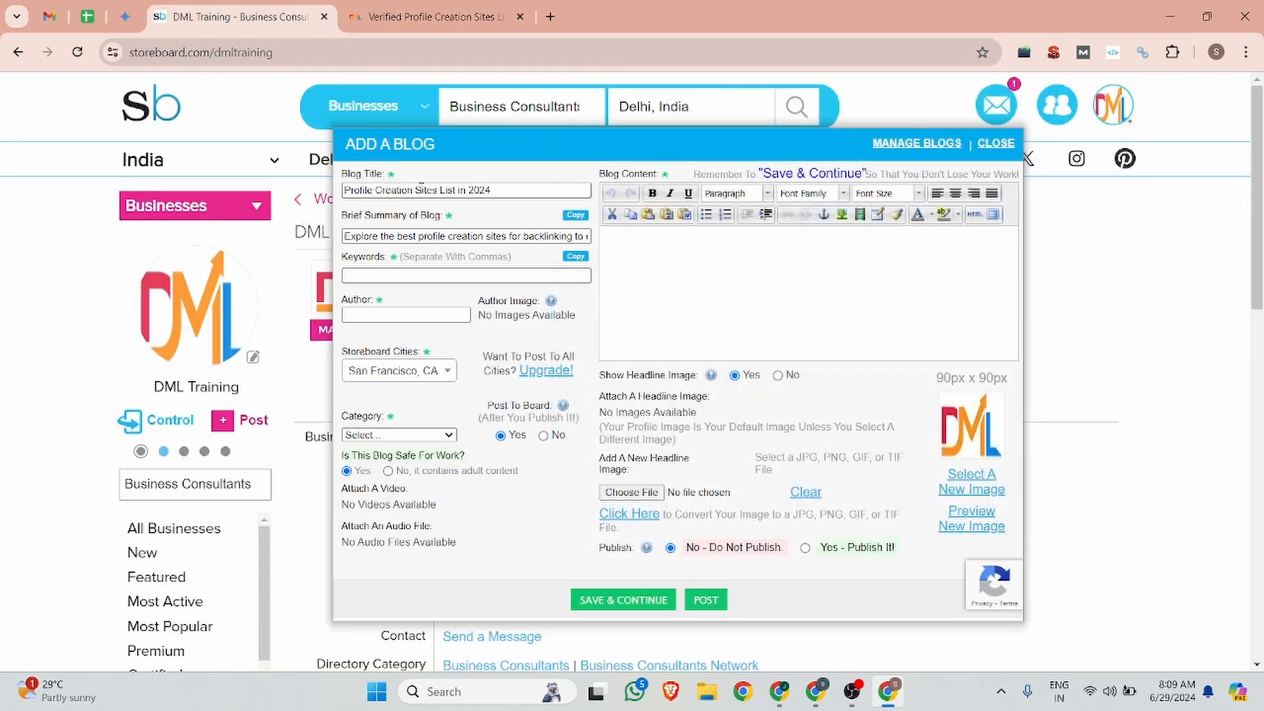
Step: Set the keywords to 'Profile Creation Sites' and begin replacing the author name with DML Training
drag(437, 190, 343, 189)
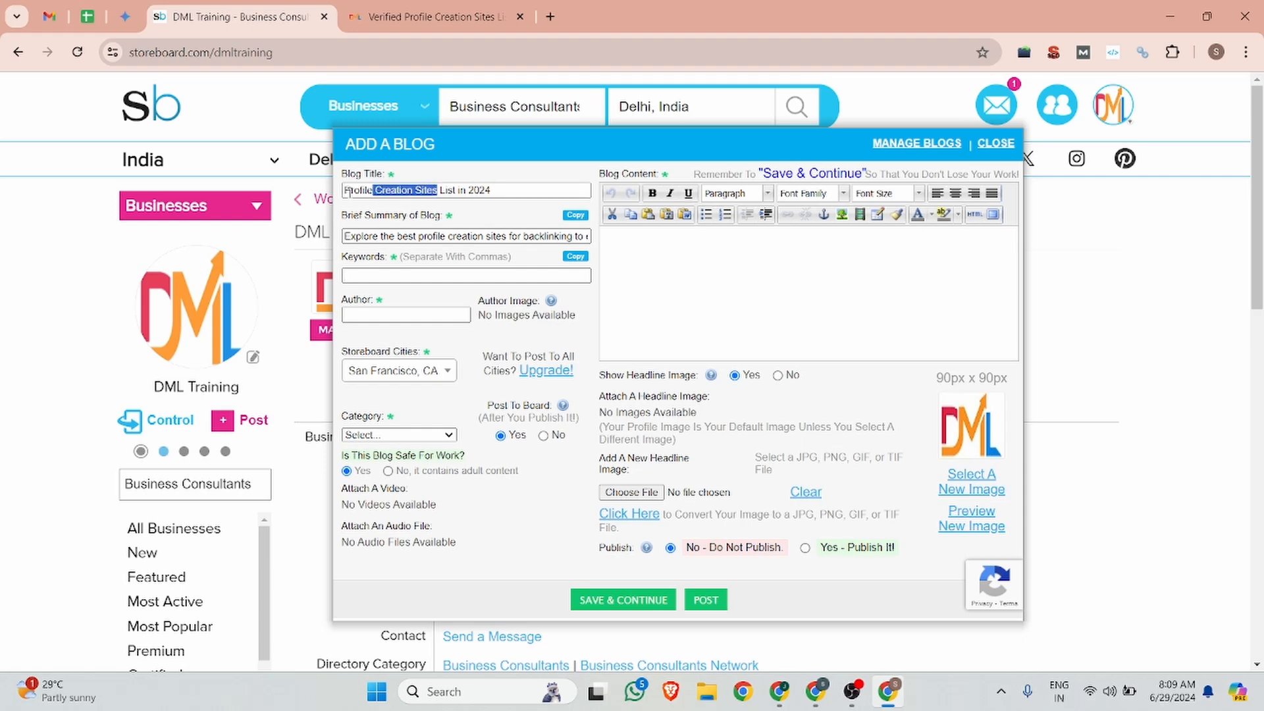
key(ctrl+c)
click(395, 276)
key(ctrl+v)
click(379, 314)
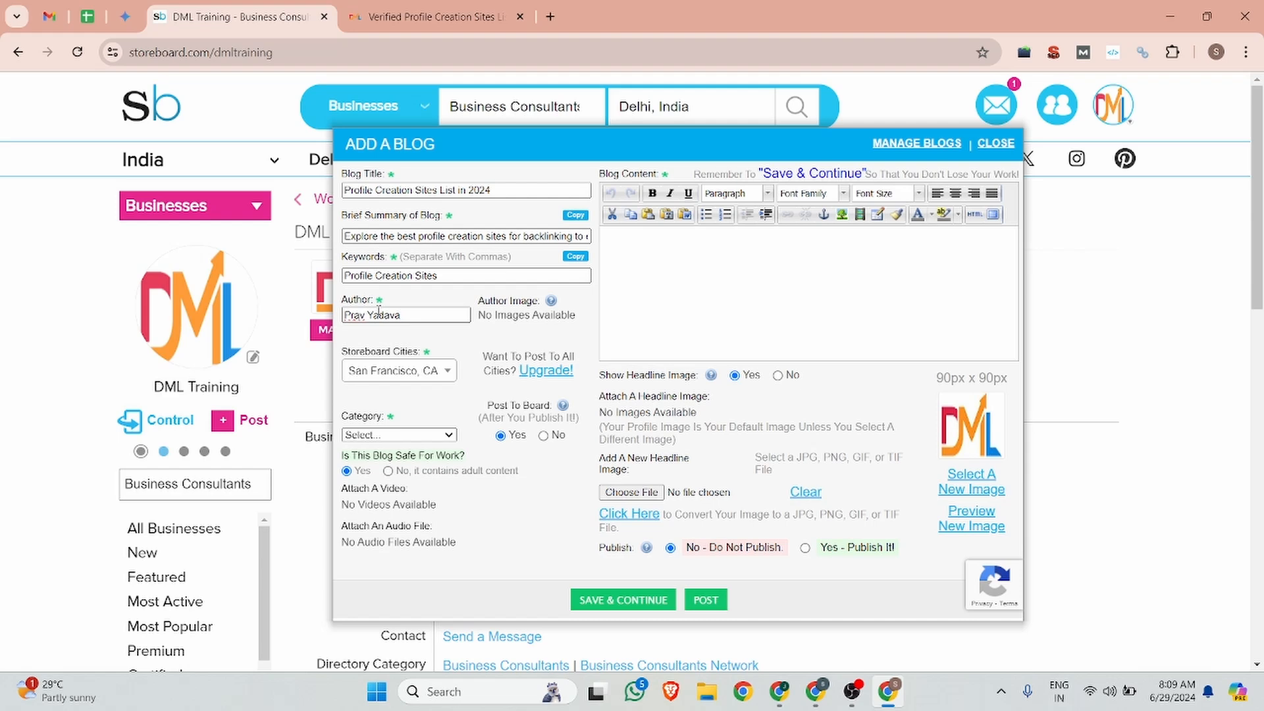
drag(412, 322, 280, 323)
text(DML Training)
Step: Leave the Storeboard city as San Francisco, CA and pick Technology as the blog category
click(444, 374)
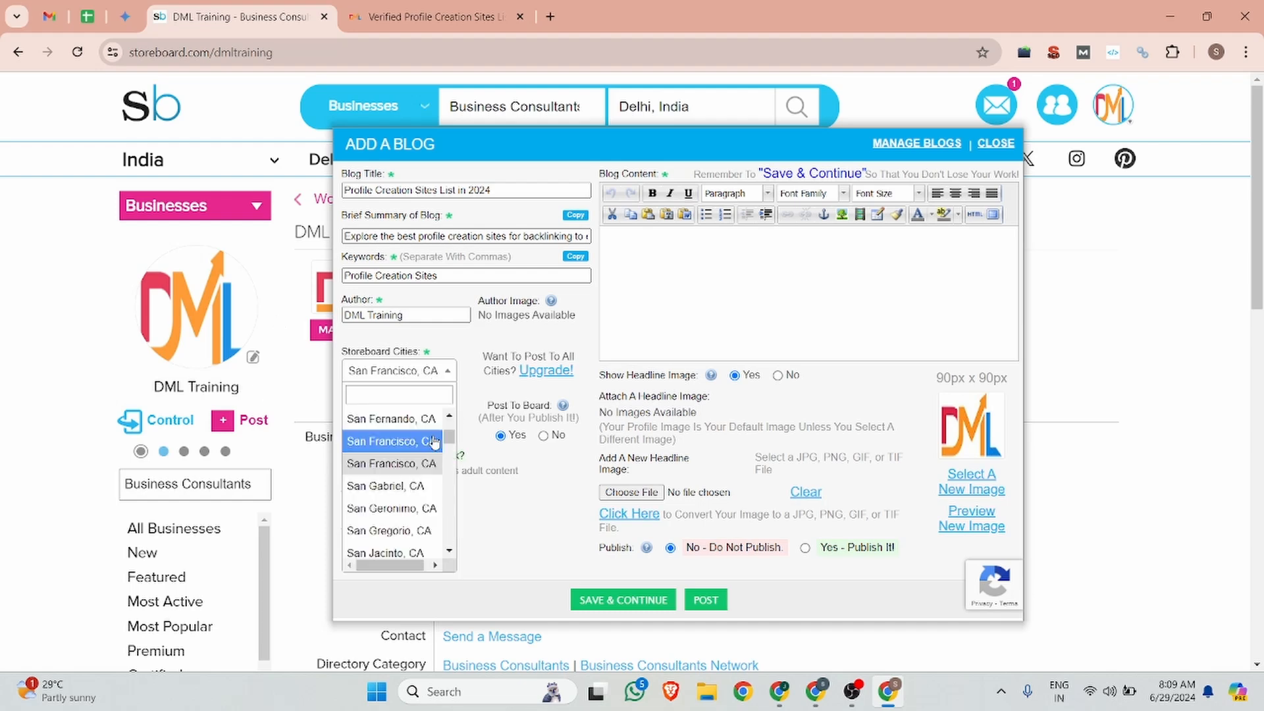
click(440, 438)
click(434, 436)
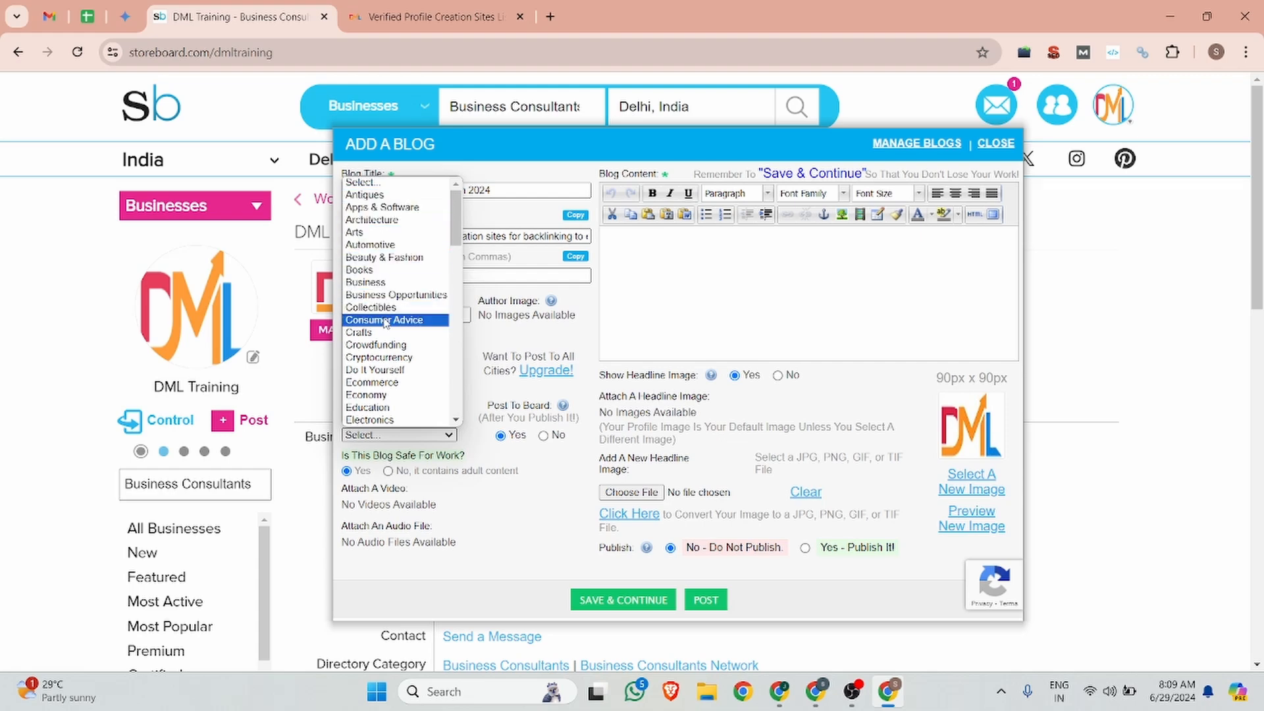
scroll(386, 380, down, 4)
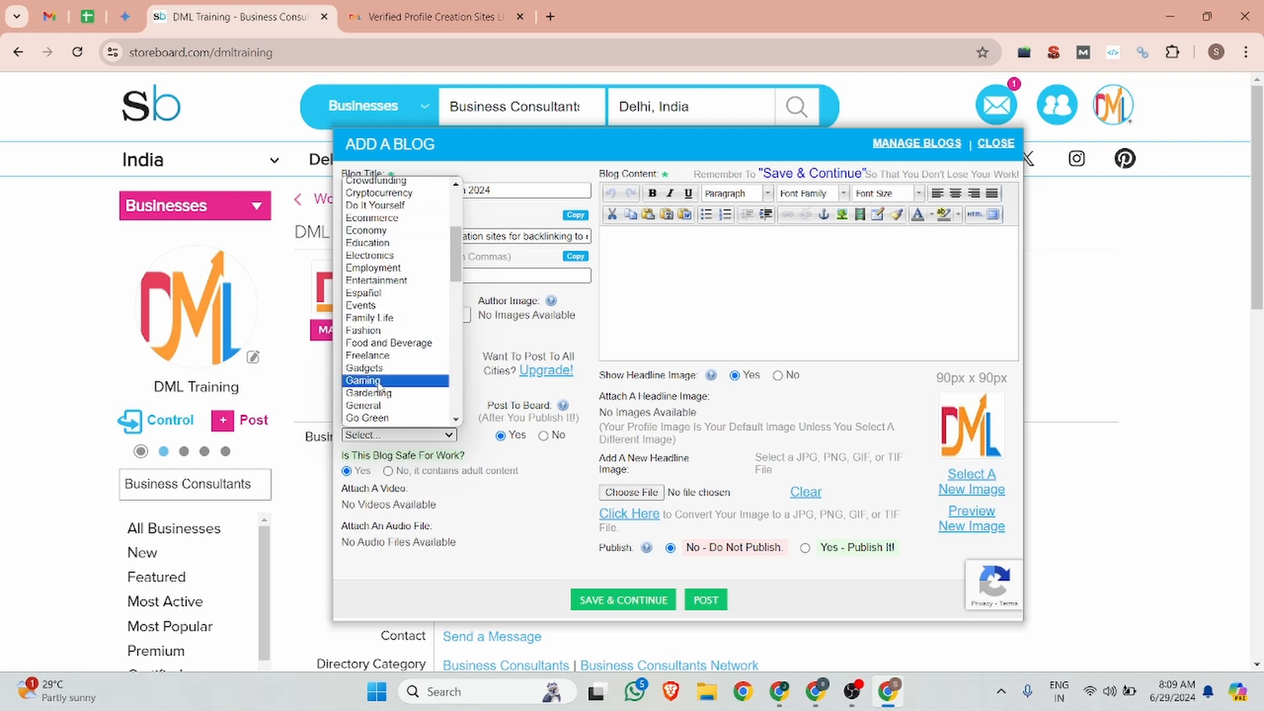
scroll(367, 382, down, 4)
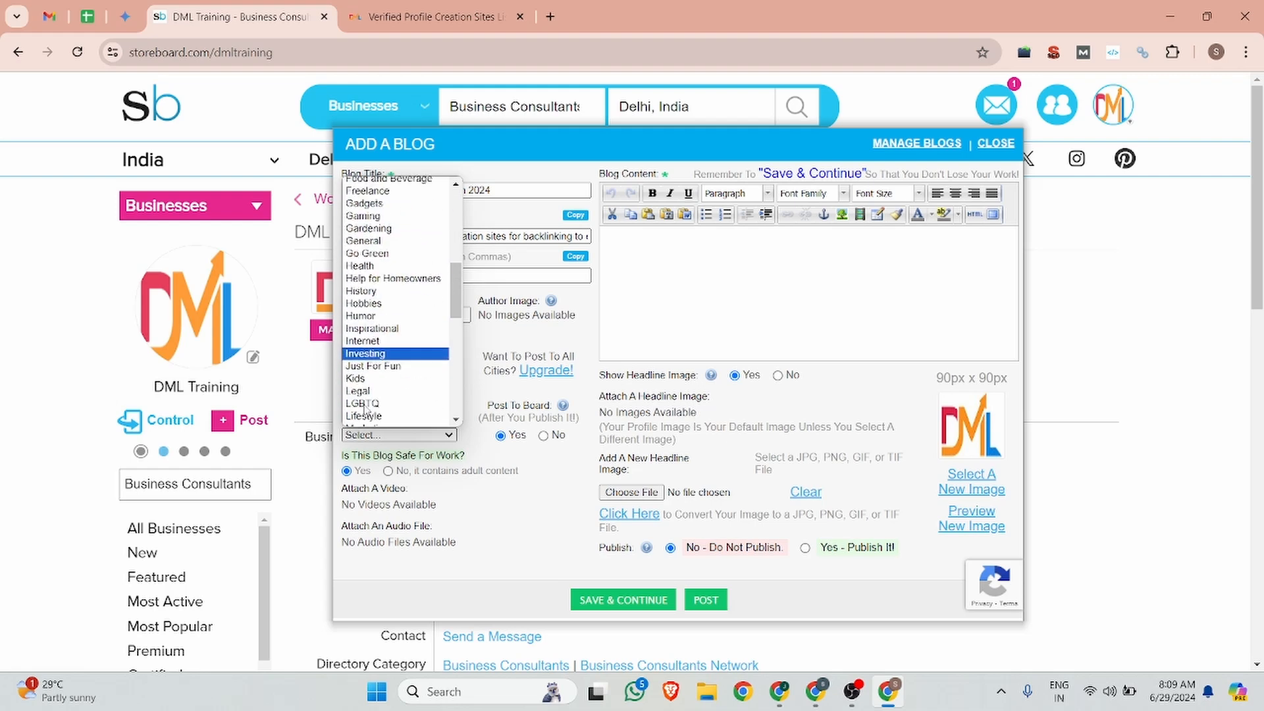
scroll(361, 329, down, 4)
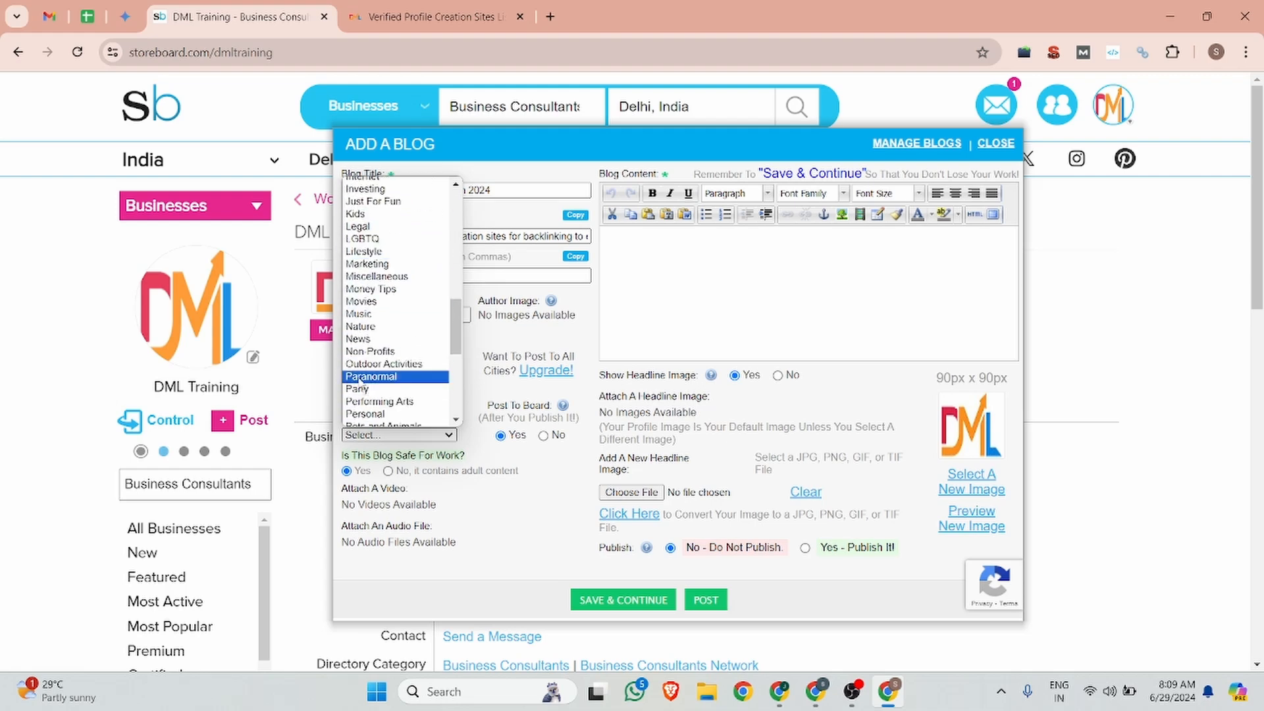
scroll(368, 389, down, 4)
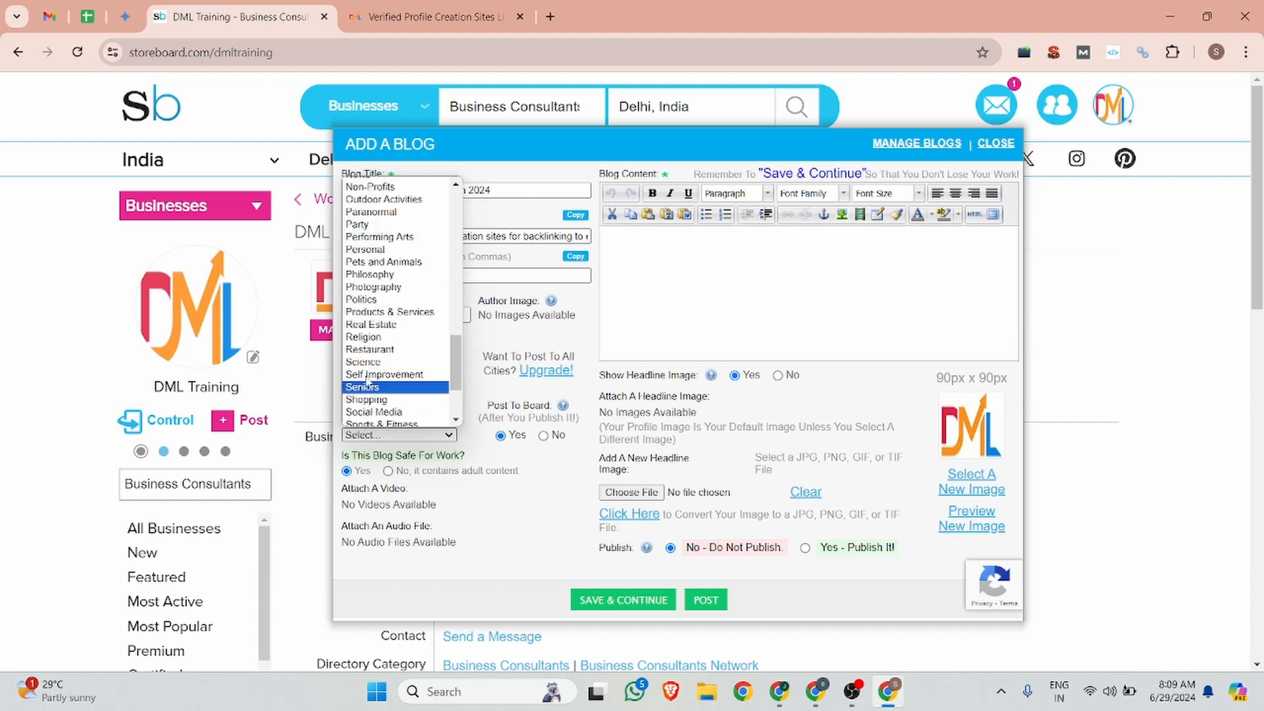
scroll(377, 387, down, 3)
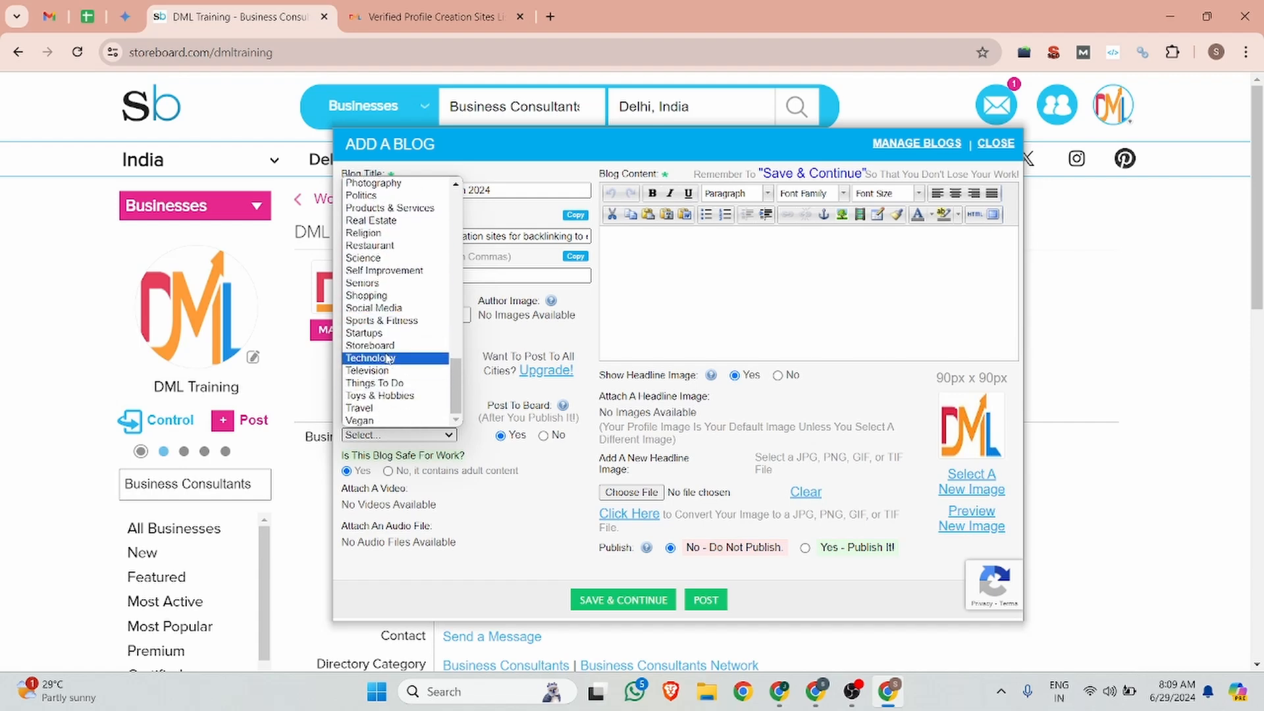
click(388, 357)
scroll(500, 393, down, 4)
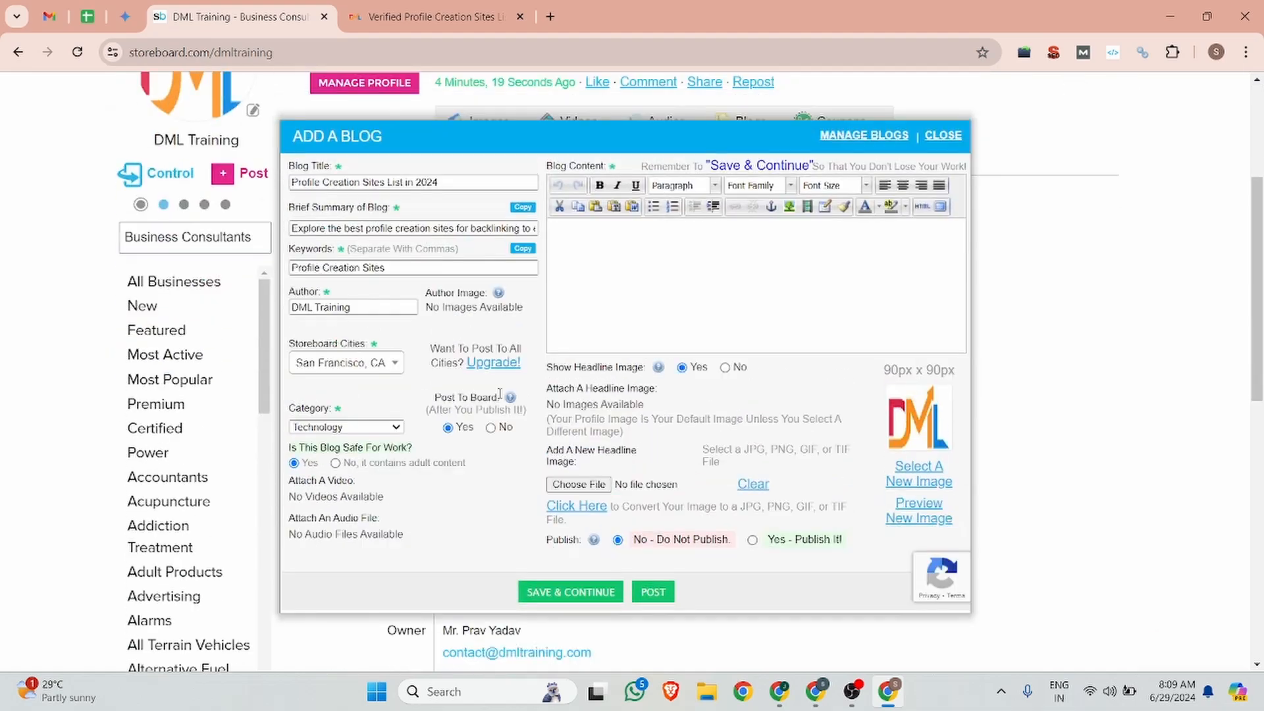
Step: Select and copy the whole profile creation sites article on the DML Training page
click(428, 16)
scroll(260, 385, down, 6)
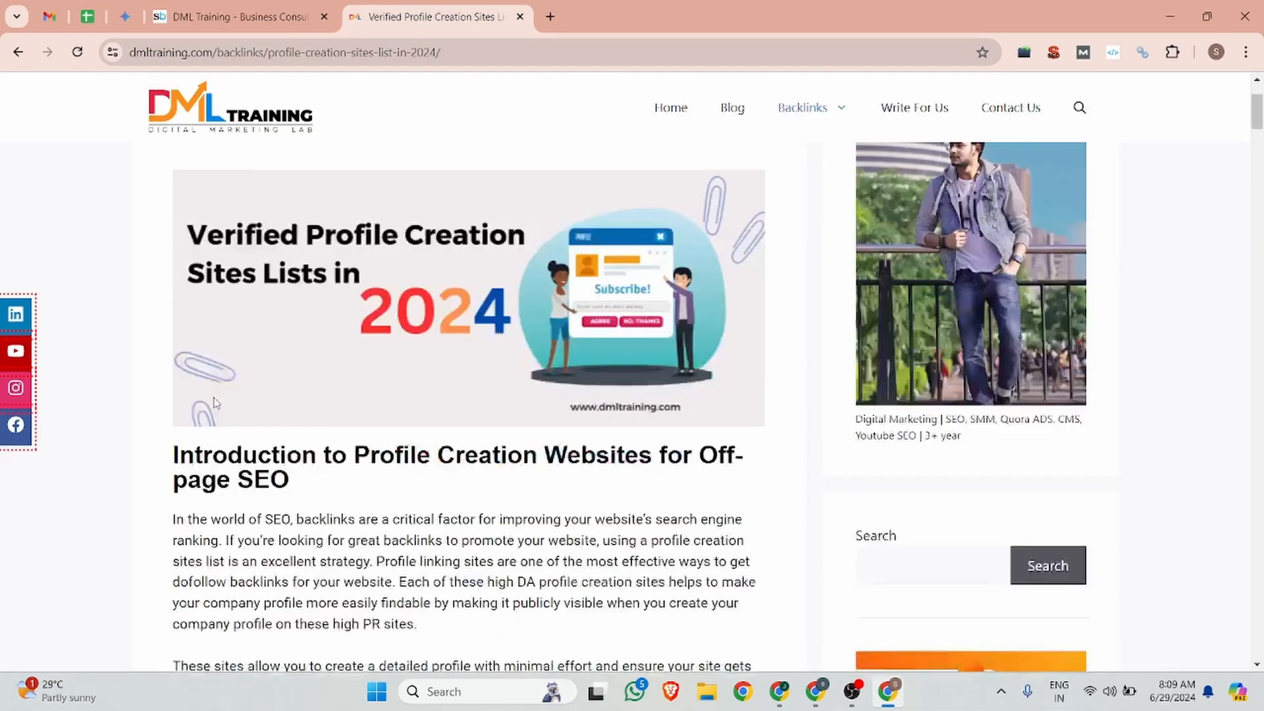
drag(170, 196, 410, 493)
scroll(409, 508, down, 20)
scroll(408, 510, down, 20)
scroll(409, 509, down, 6)
scroll(409, 508, up, 2)
scroll(409, 508, down, 20)
scroll(409, 509, down, 13)
scroll(408, 511, down, 15)
scroll(409, 511, up, 12)
scroll(412, 499, up, 2)
scroll(411, 510, up, 1)
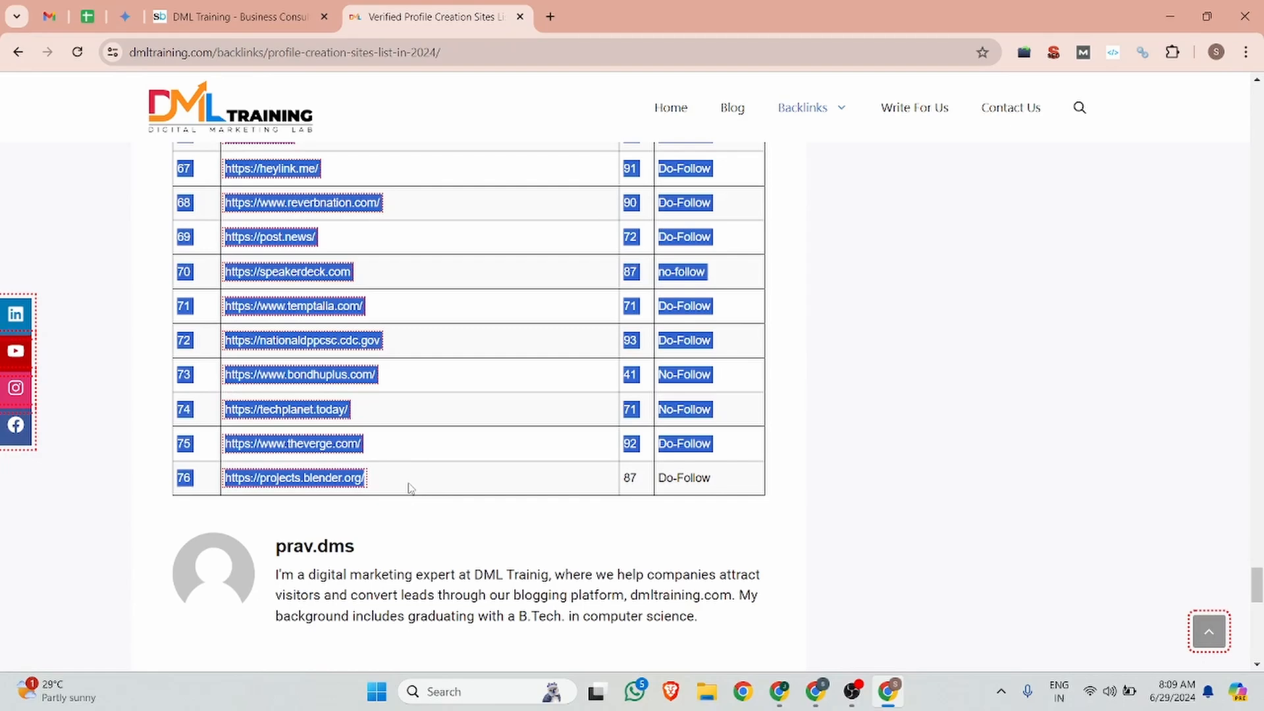
Step: Paste the article into Blog Content and check it starts with 'Introduction to Profile Creation Websites for Off-page SEO'
click(250, 16)
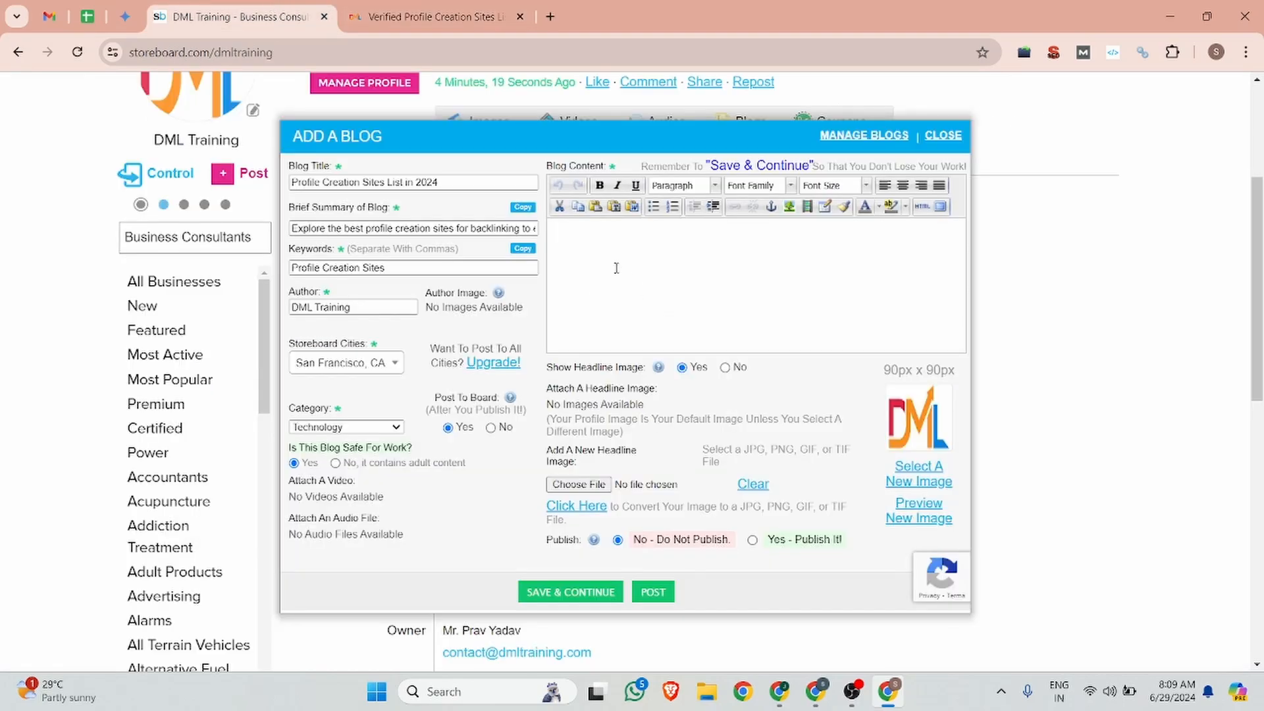
click(616, 268)
key(ctrl+v)
scroll(766, 285, up, 15)
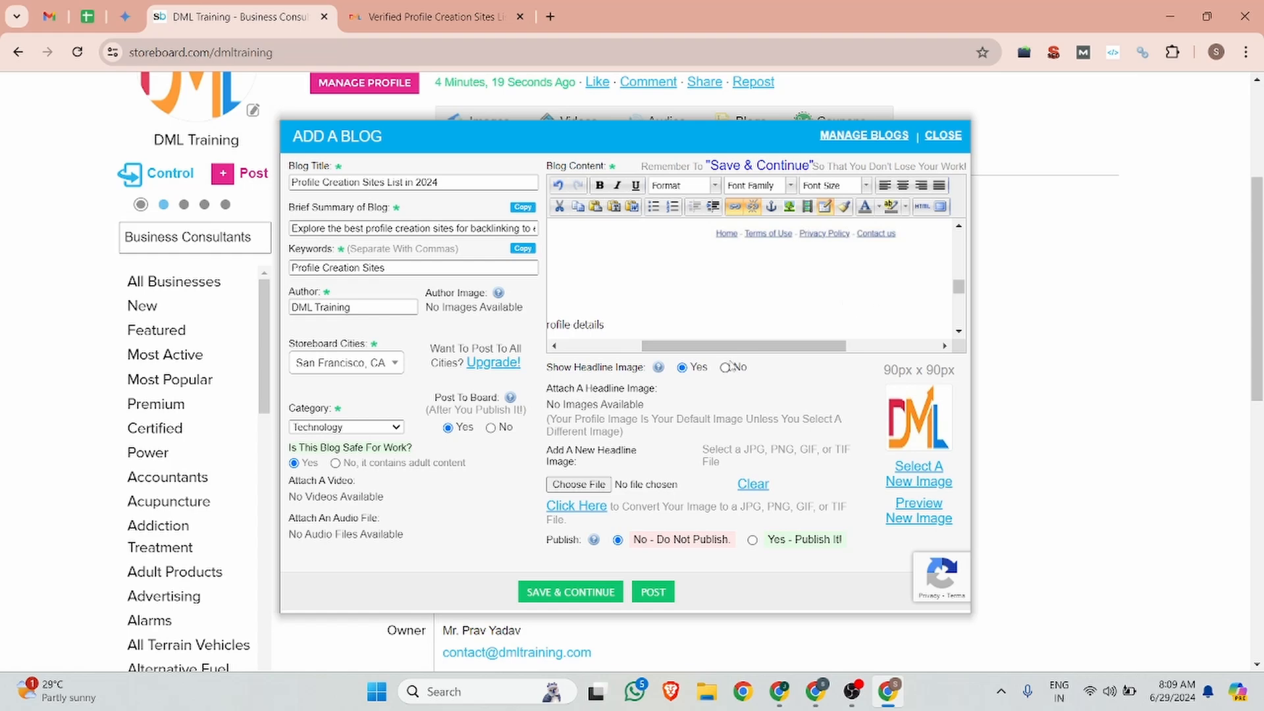
scroll(664, 320, up, 10)
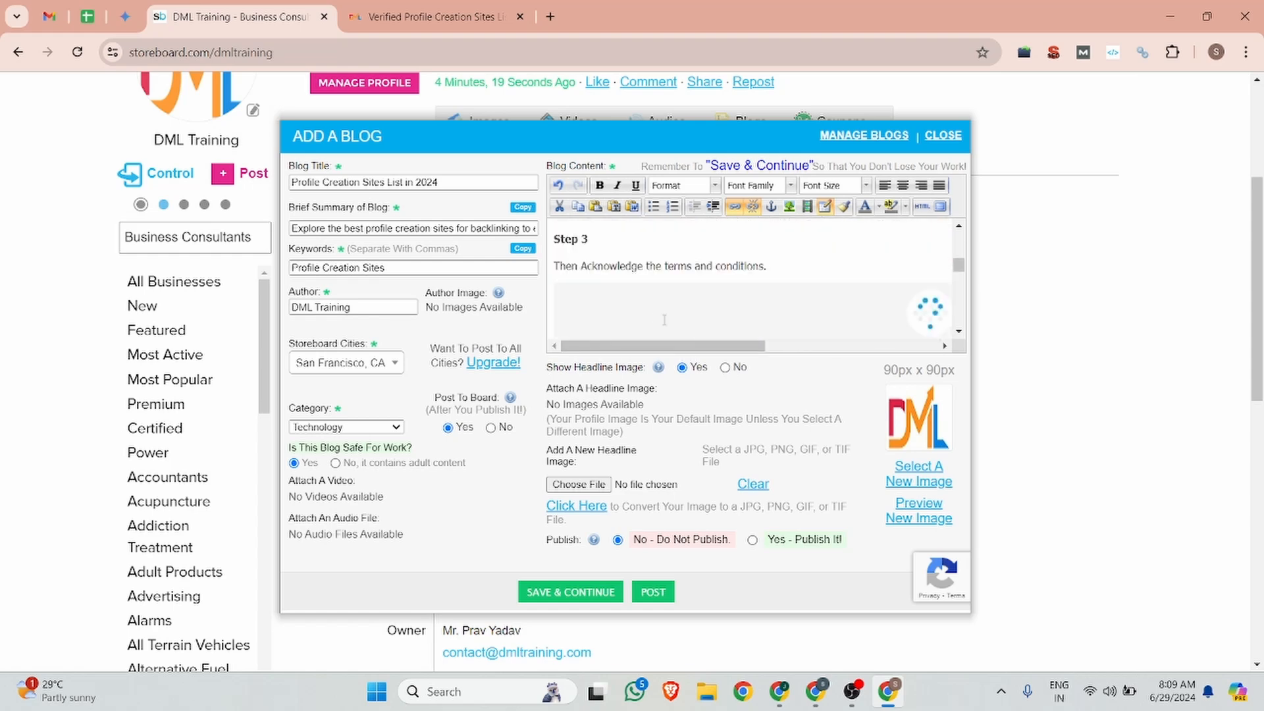
scroll(665, 320, up, 10)
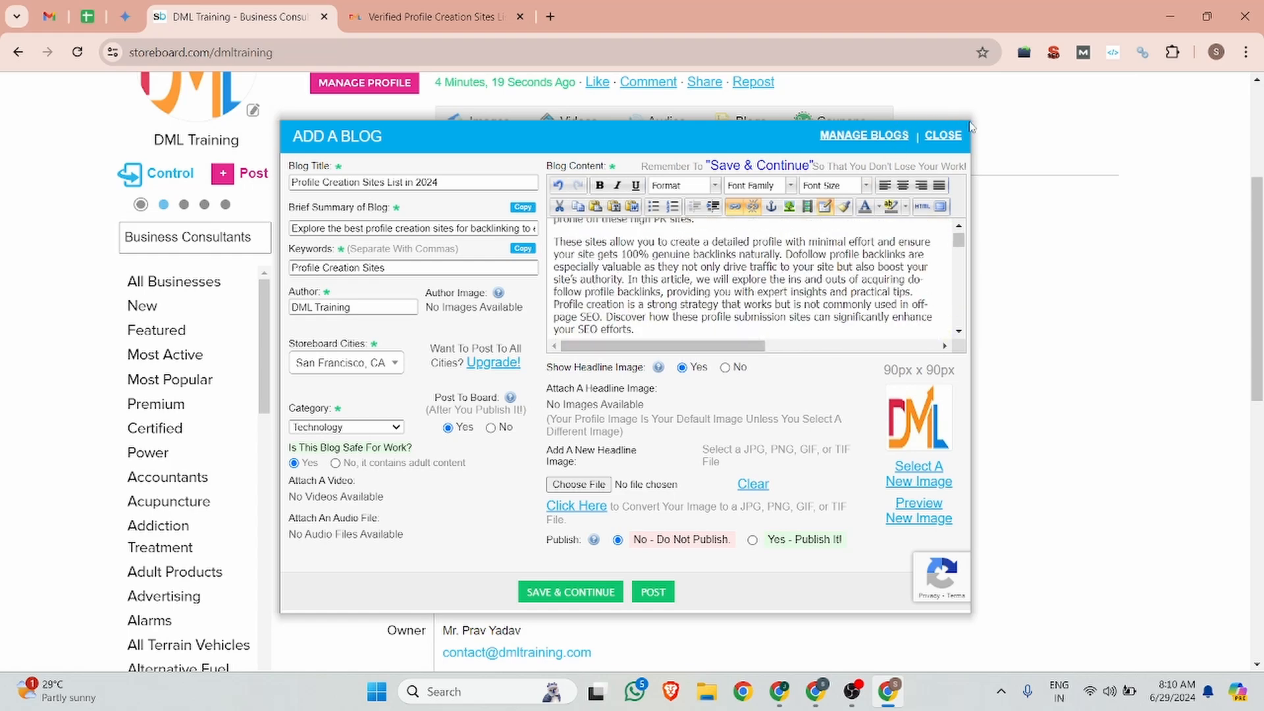
scroll(658, 272, up, 5)
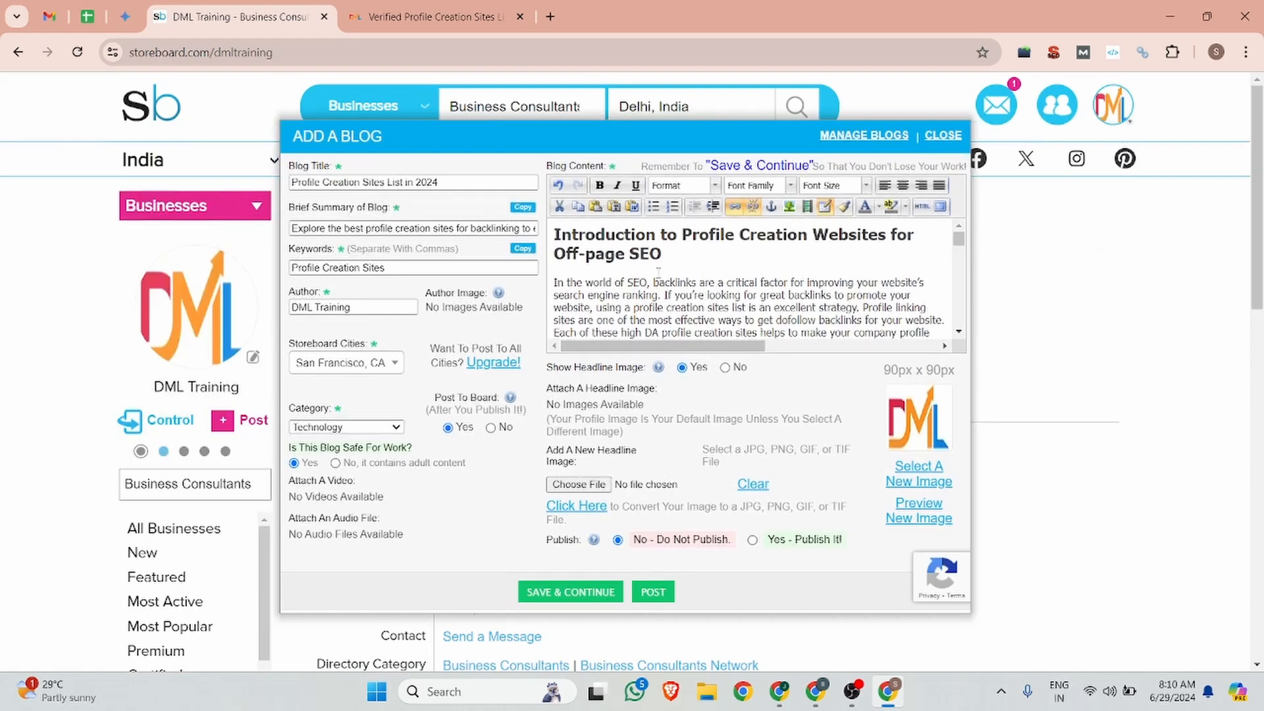
scroll(658, 272, down, 3)
scroll(658, 272, up, 3)
drag(669, 256, 544, 238)
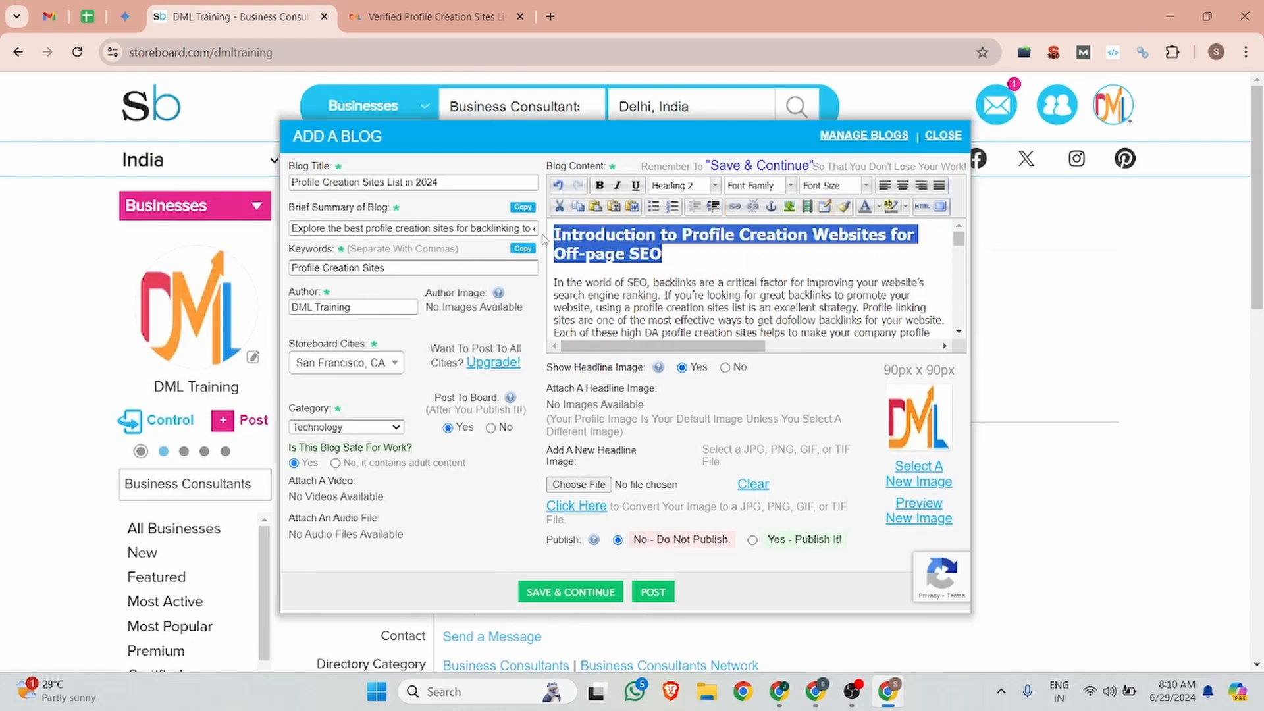
click(669, 250)
drag(670, 255, 541, 232)
click(698, 284)
scroll(699, 287, down, 1)
scroll(704, 290, down, 8)
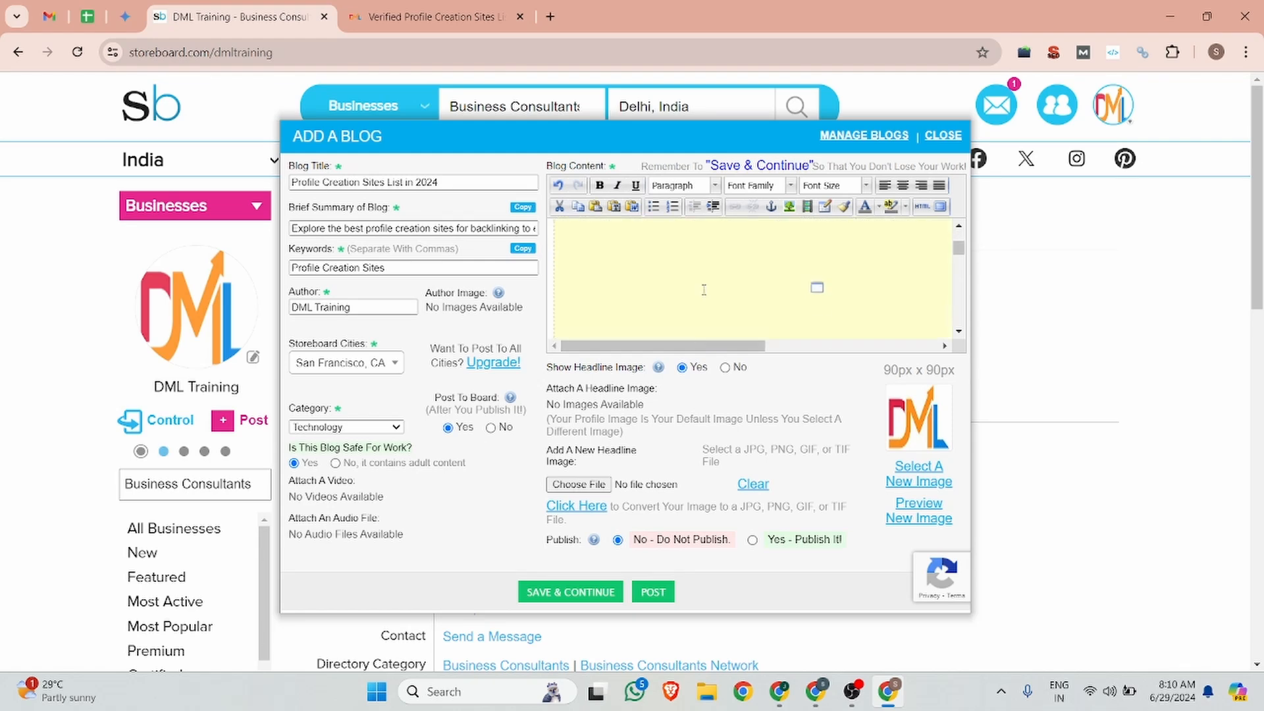
scroll(771, 282, down, 6)
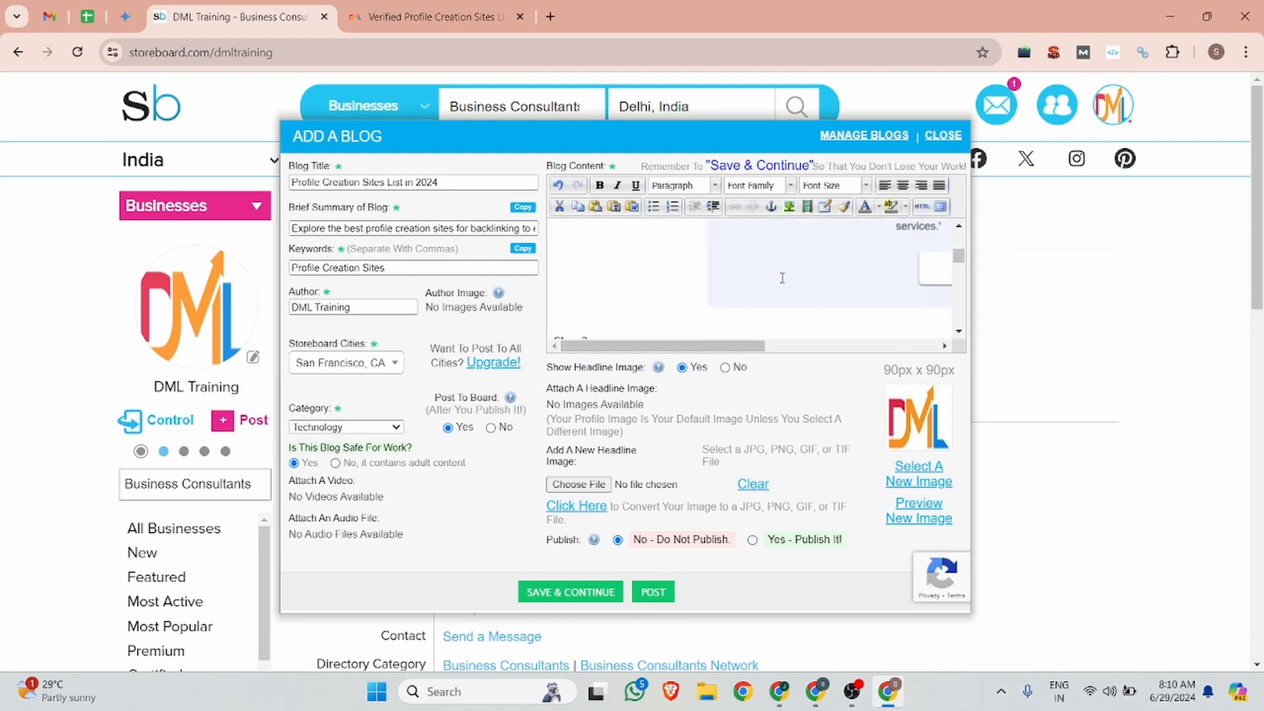
scroll(782, 278, up, 10)
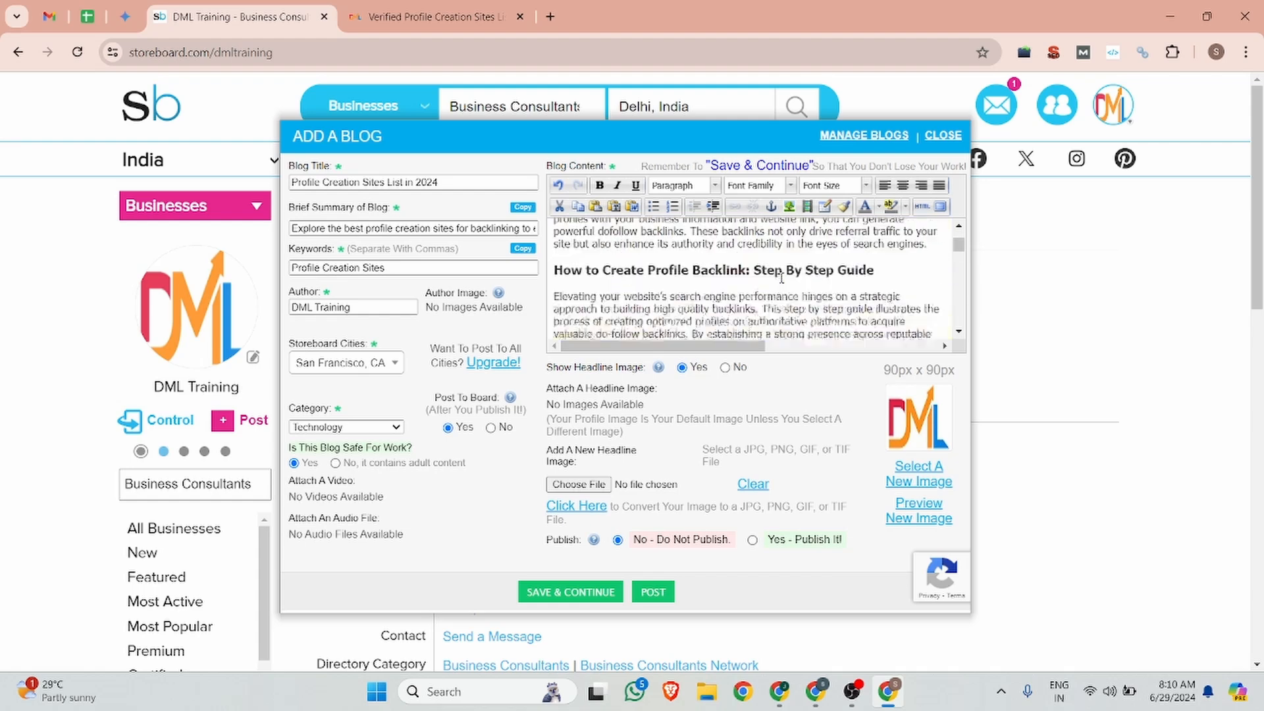
scroll(782, 278, up, 2)
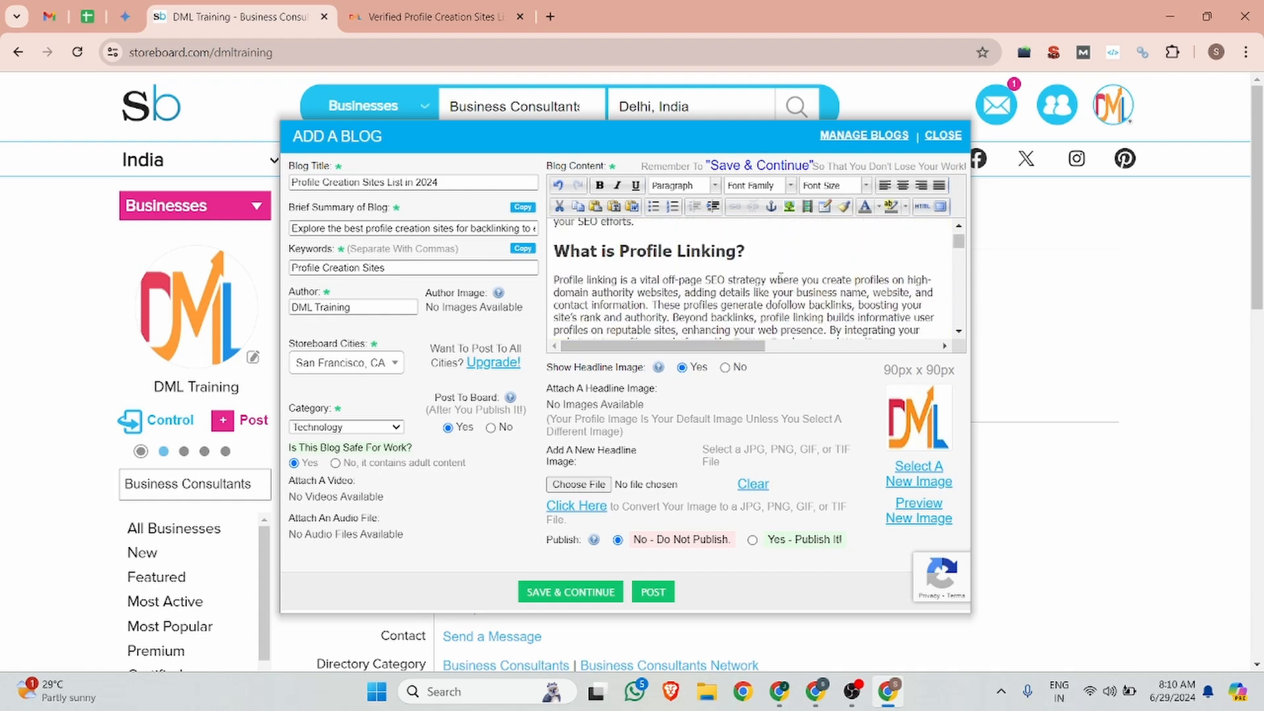
scroll(646, 280, up, 4)
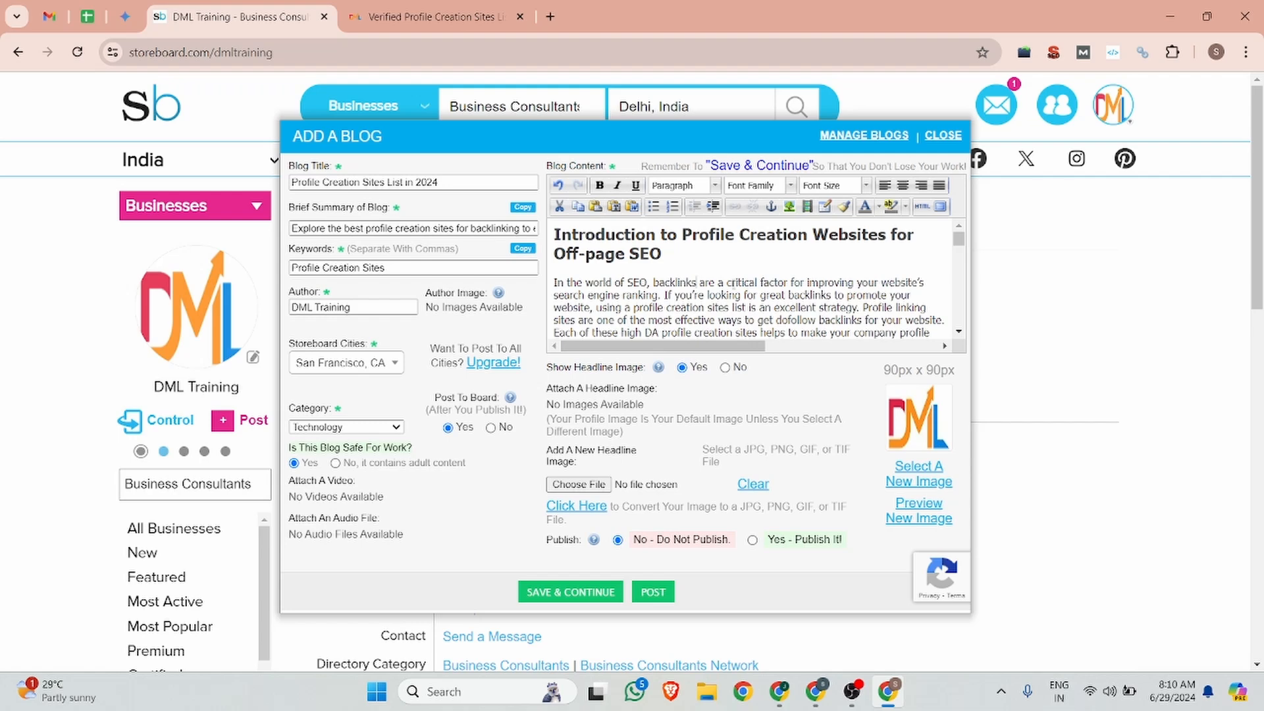
scroll(719, 281, down, 3)
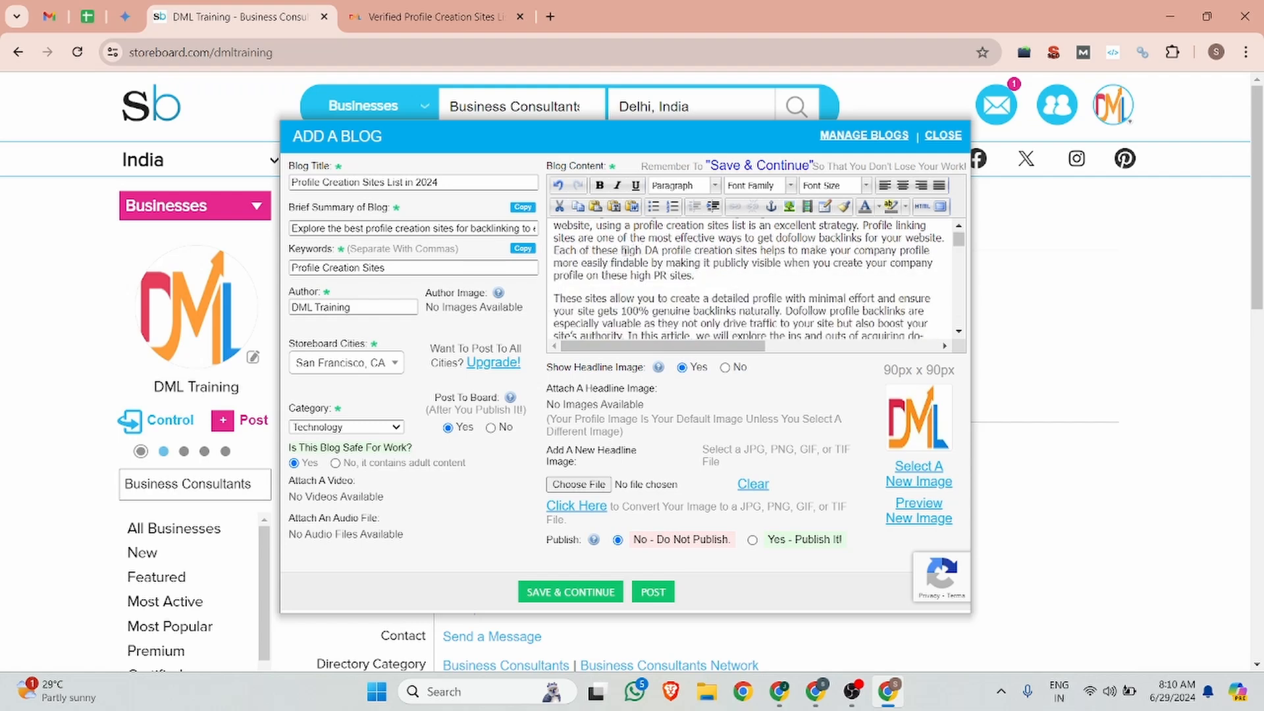
Step: Link 'high DA profile creation sites' to the dmltraining.com profile-creation-sites-list-in-2024 article
drag(623, 250, 761, 251)
click(463, 8)
click(261, 8)
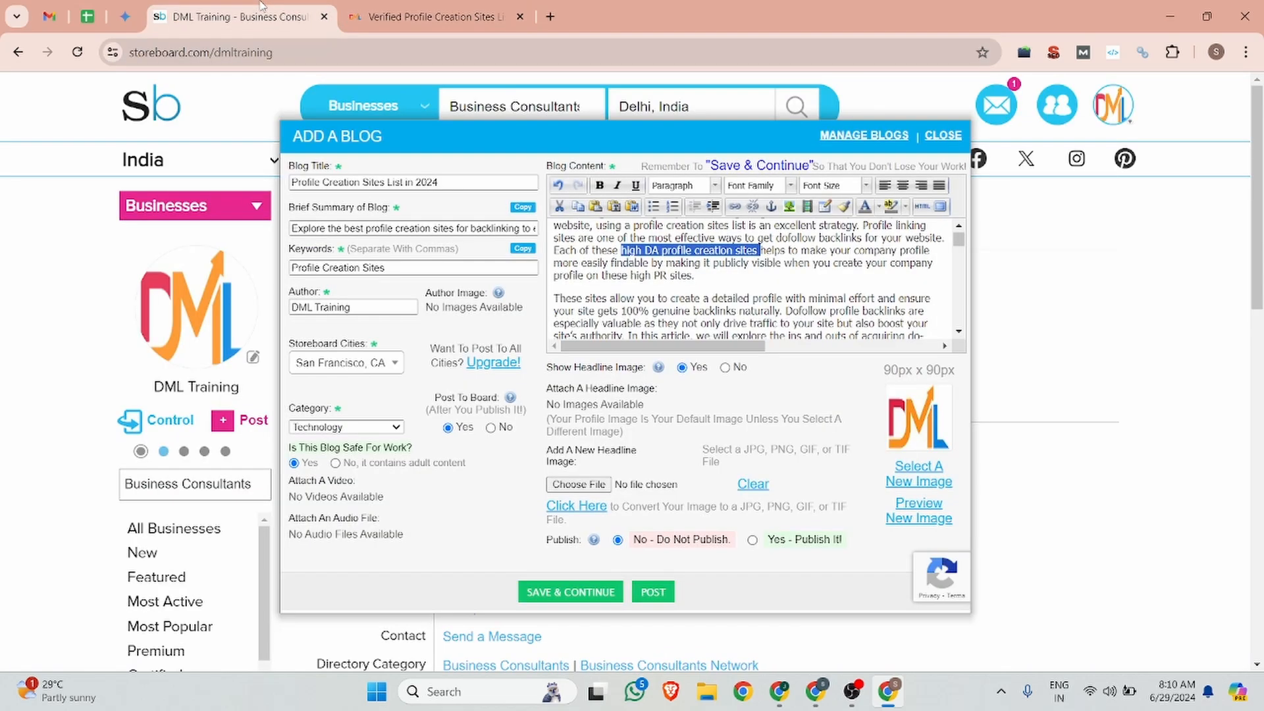
click(736, 208)
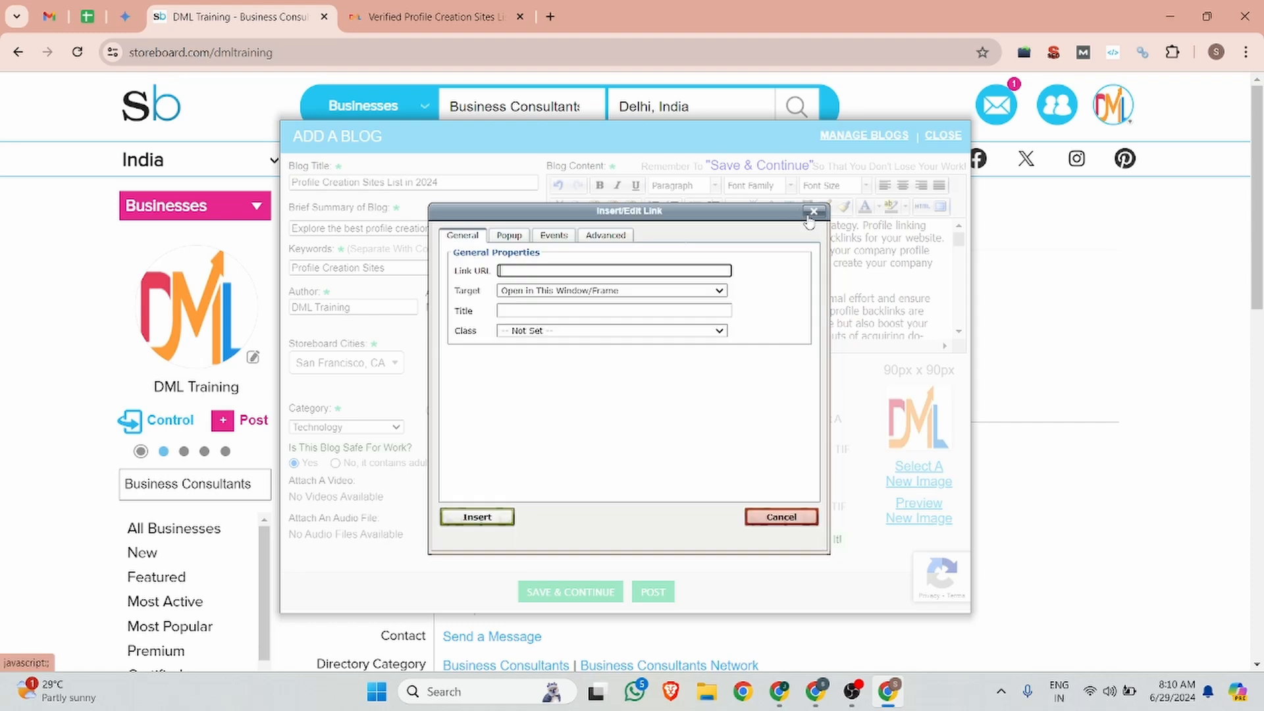
text(https://dmltraining.com/backlinks/profile-creation-sites-list-in-2024/)
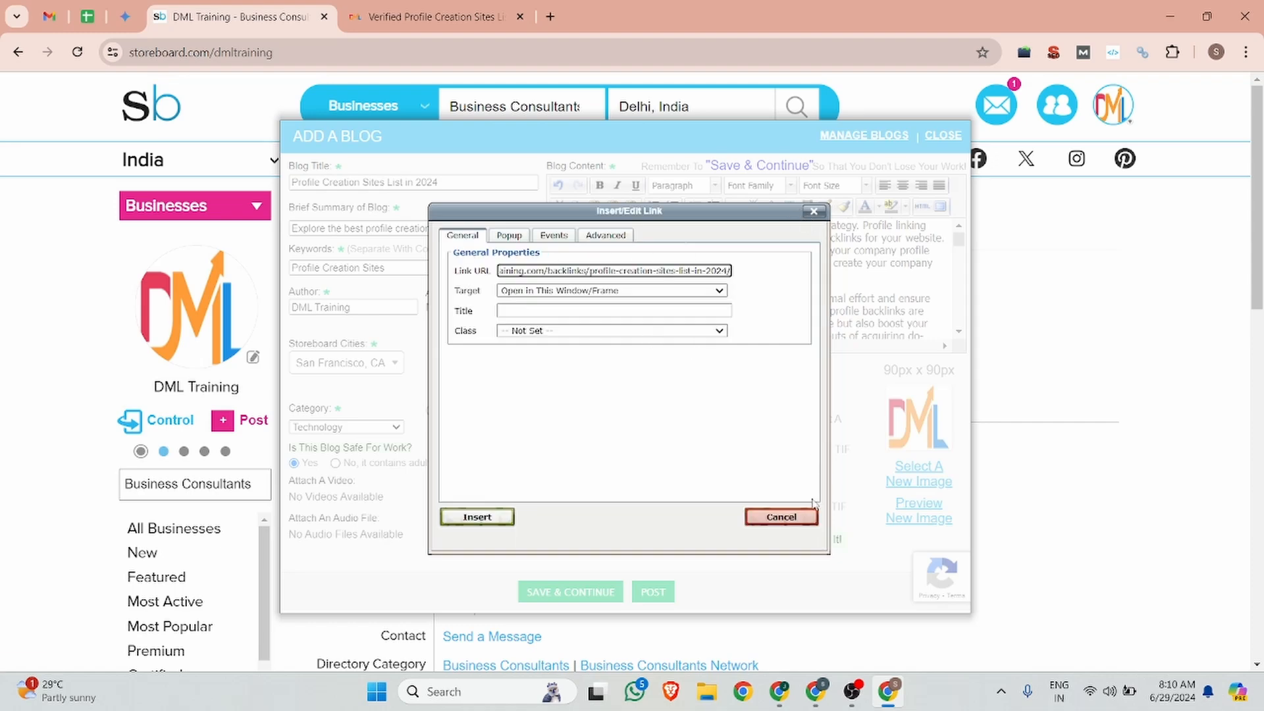
click(477, 516)
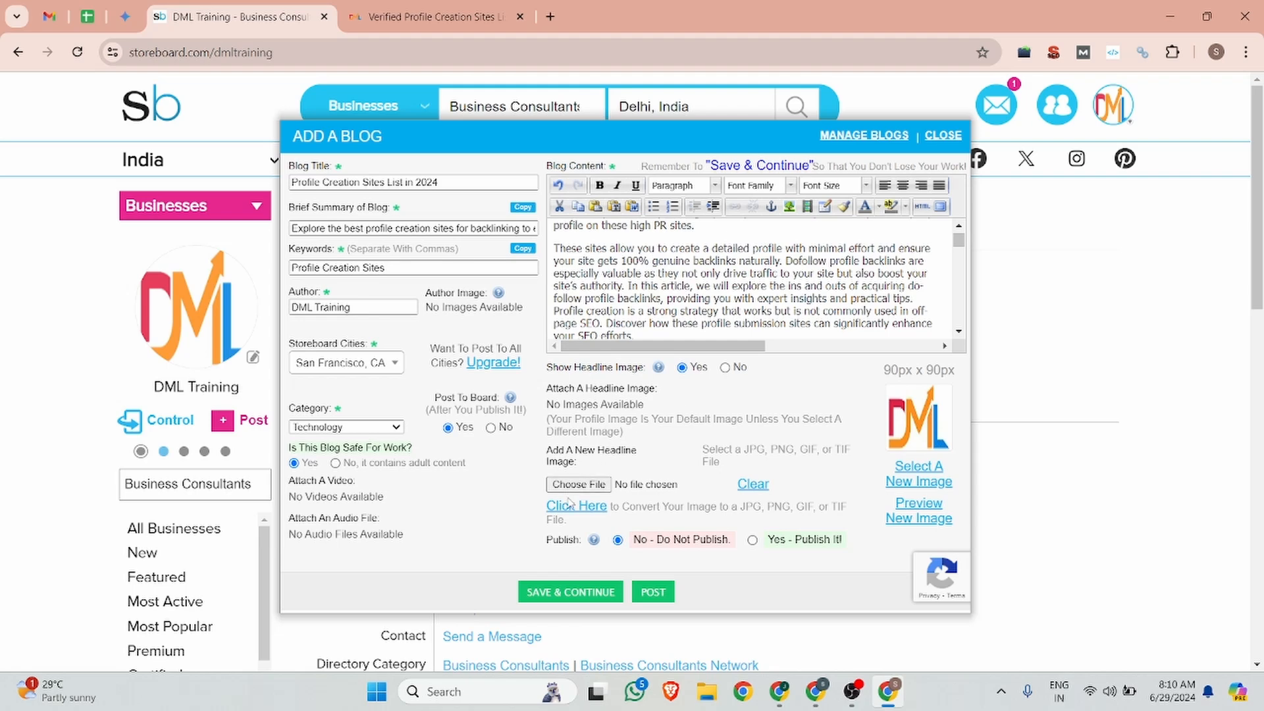
click(428, 17)
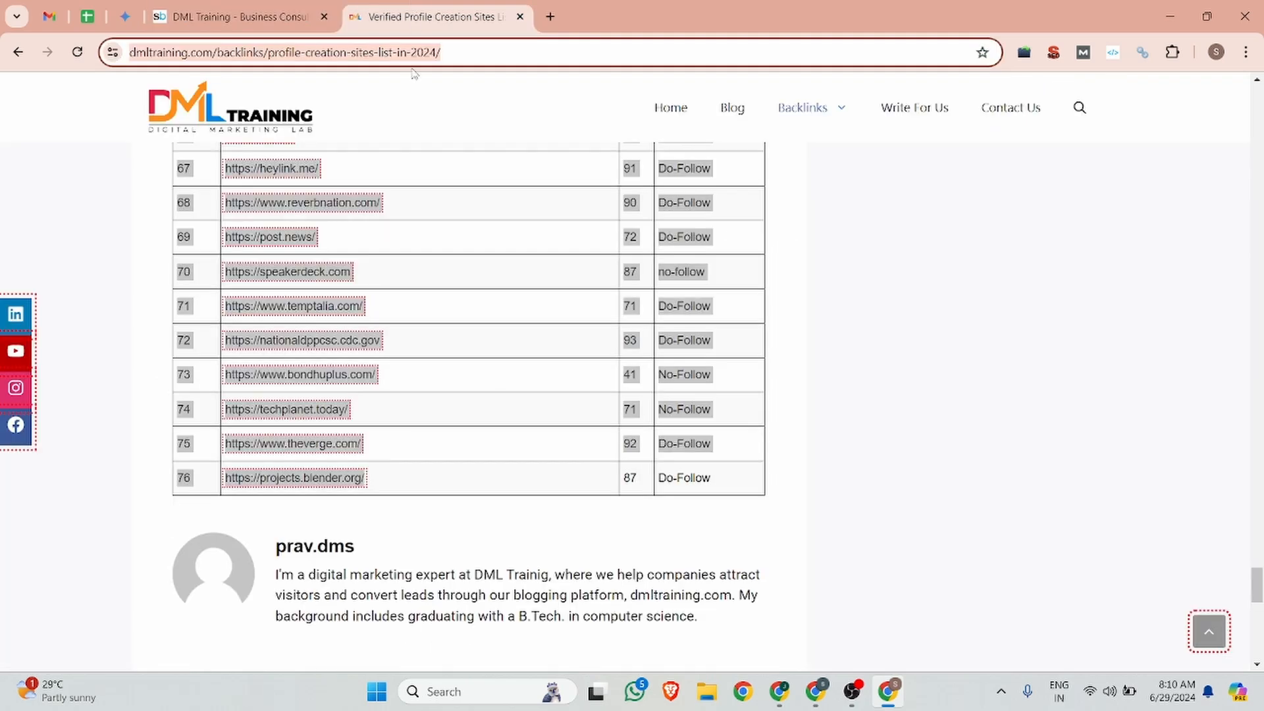
scroll(430, 429, up, 6)
click(230, 17)
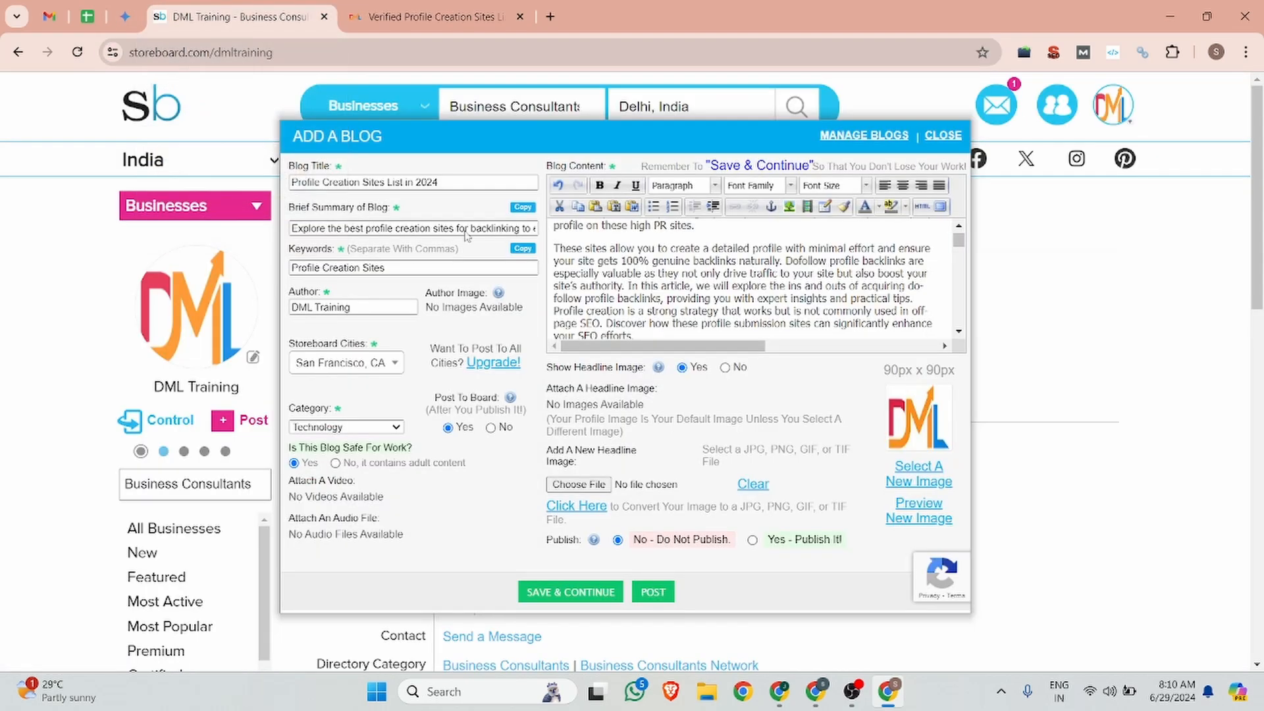
Step: Attach Verified-Profile-Creation-Sites-Lists-in-2024.png from Downloads as the new headline image
click(578, 484)
scroll(359, 280, down, 5)
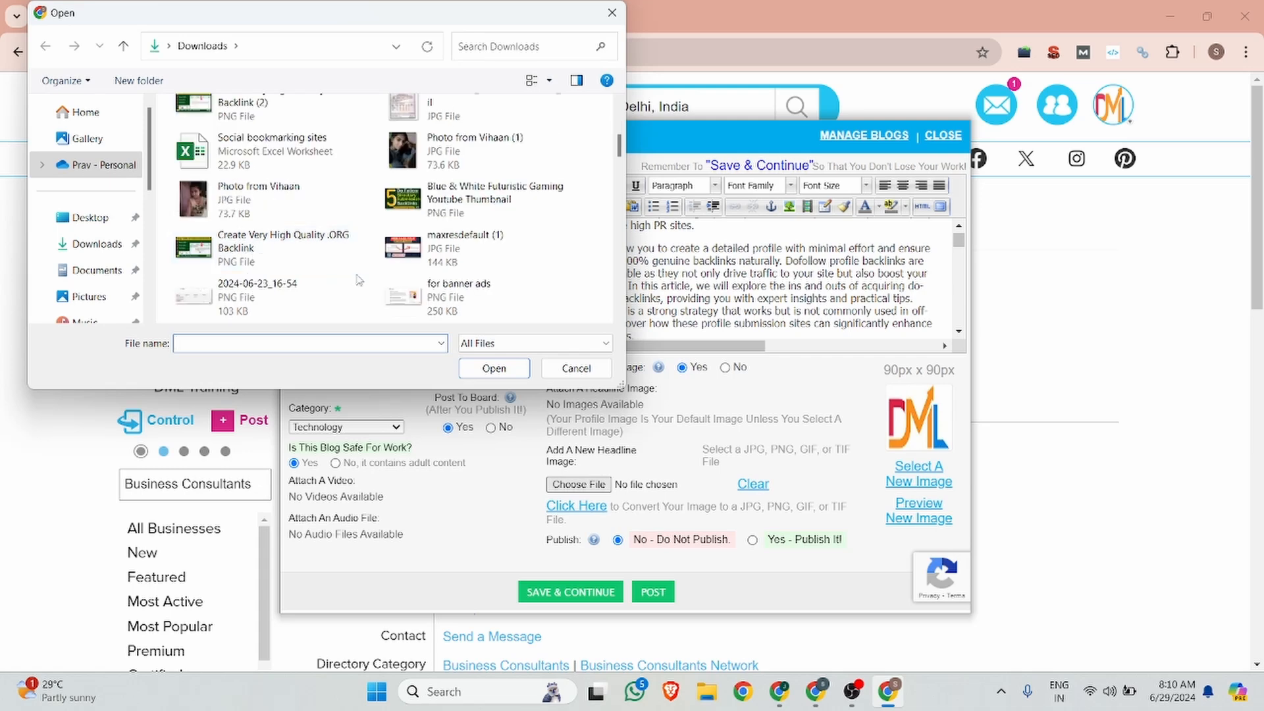
scroll(359, 280, down, 3)
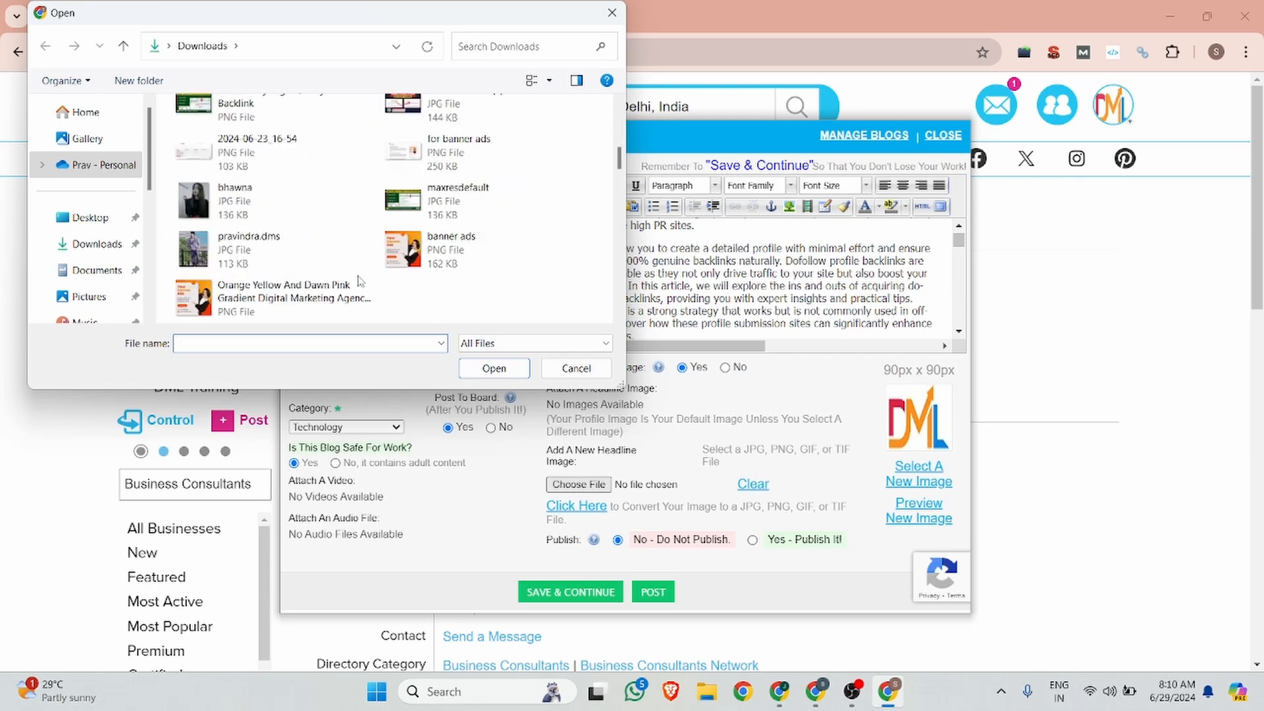
scroll(359, 281, down, 2)
scroll(359, 281, down, 5)
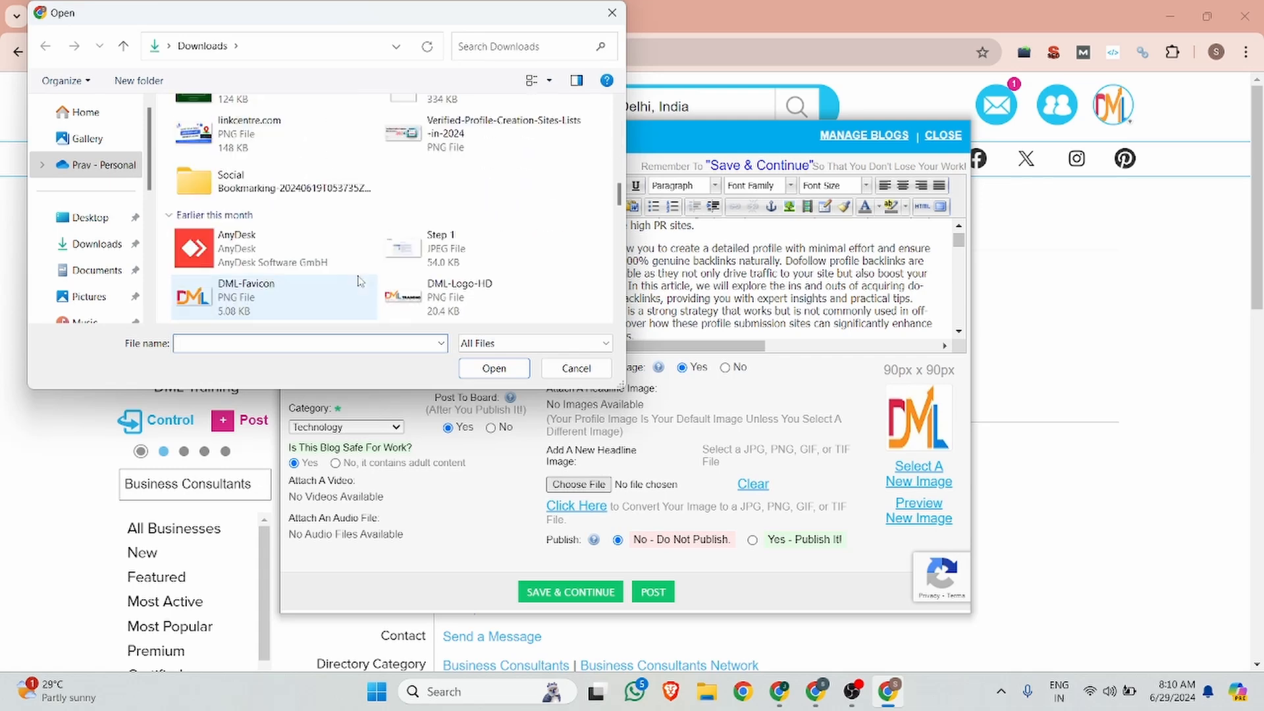
click(458, 129)
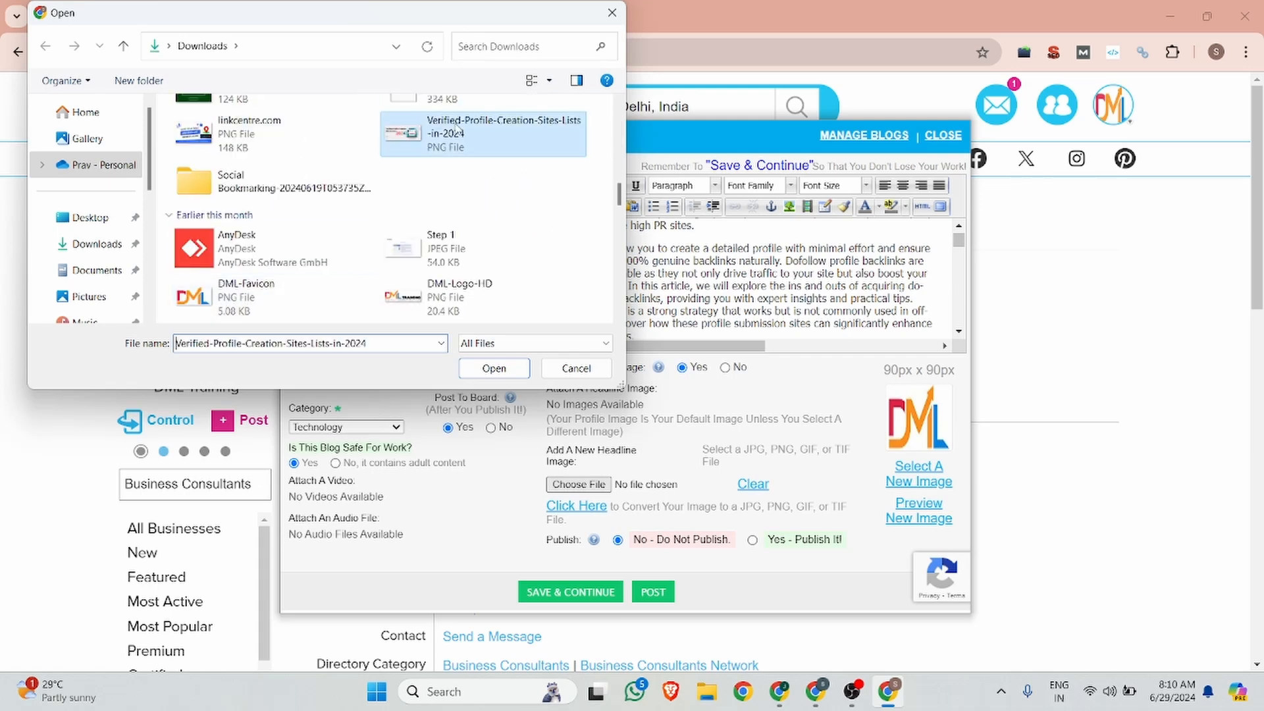
click(494, 368)
scroll(728, 397, down, 3)
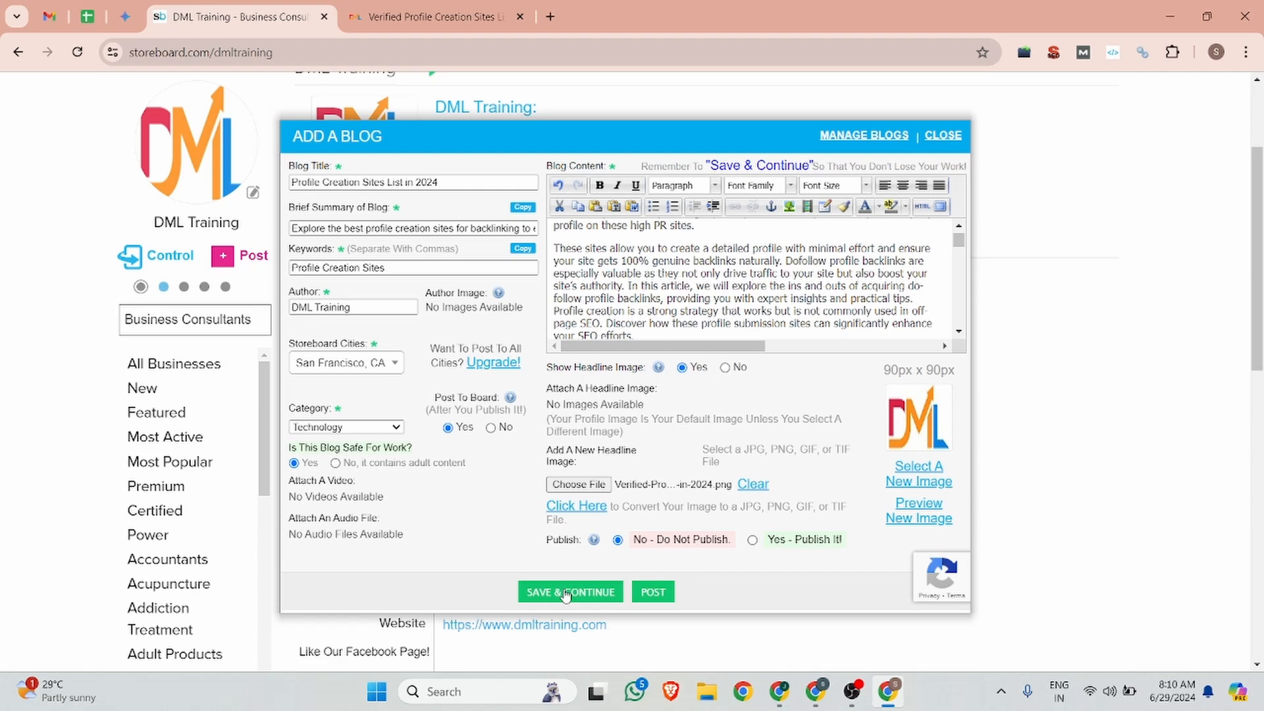
Step: Try posting the blog and dismiss the iframes-not-accepted warning
drag(565, 594, 709, 574)
click(727, 579)
click(659, 594)
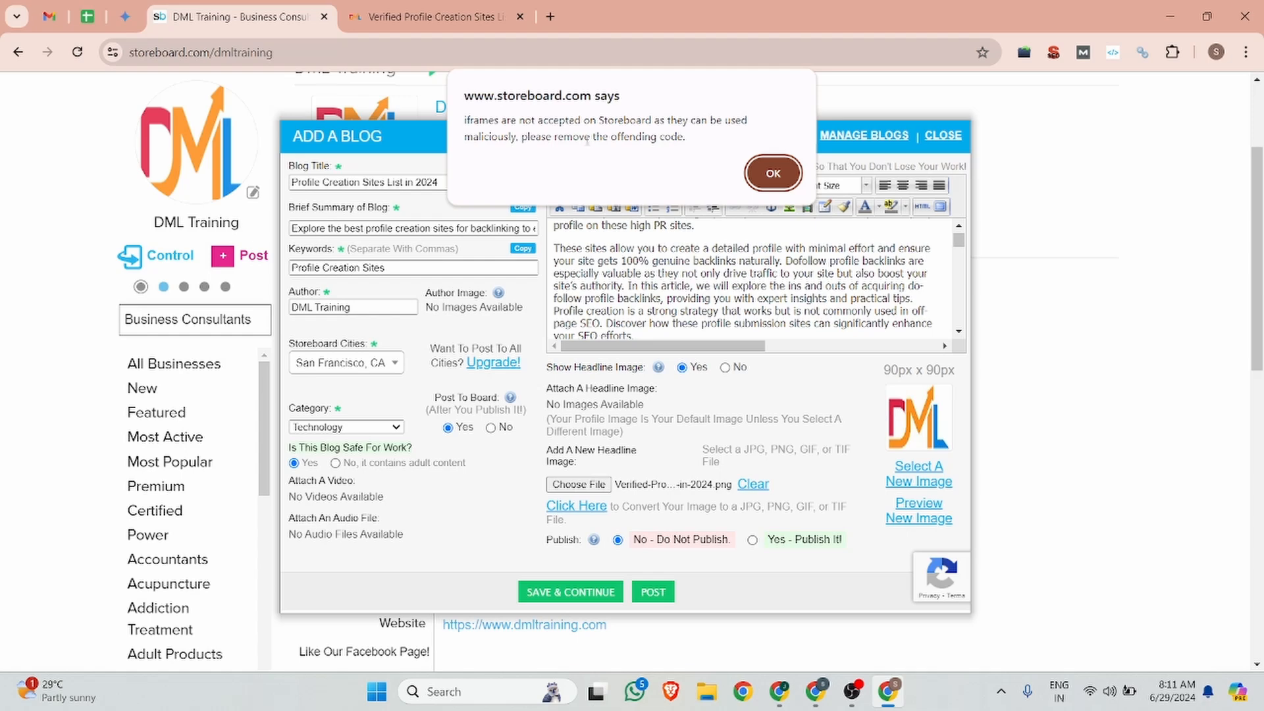
click(773, 173)
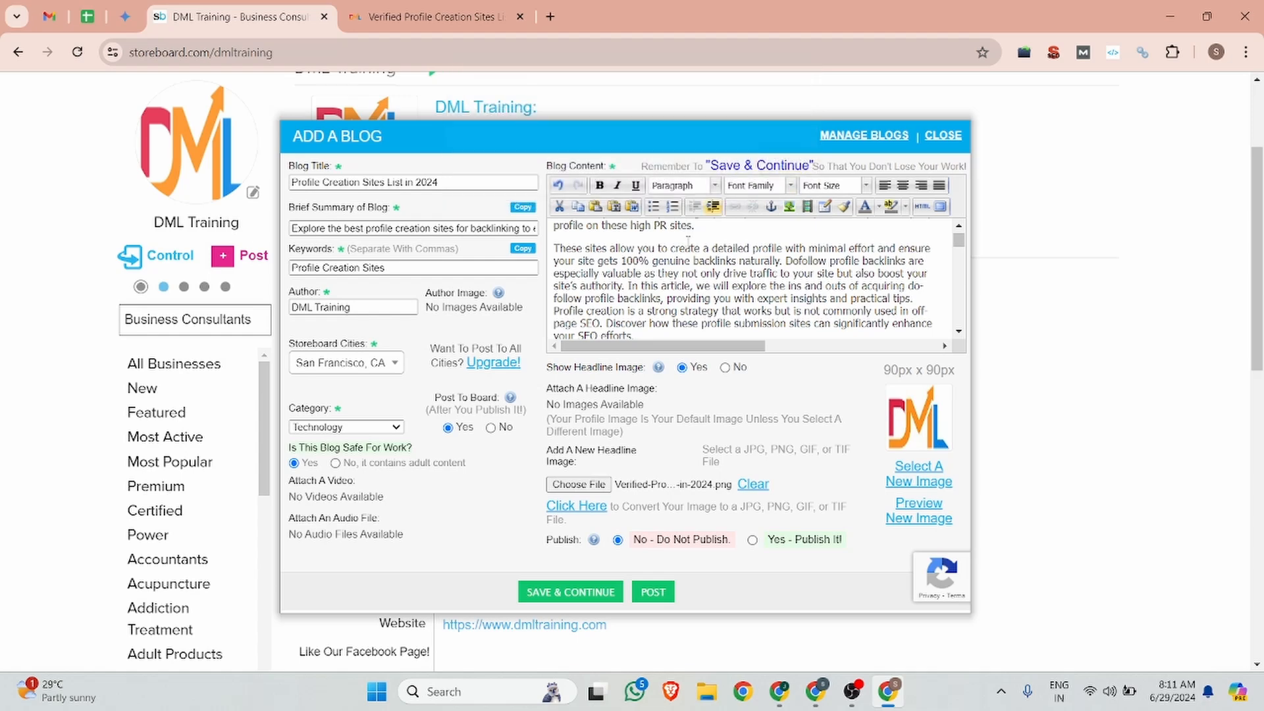
Step: Delete the backlinks table from the blog content, post again, and close the '8000ffff' error
scroll(652, 276, down, 5)
scroll(653, 275, down, 3)
scroll(653, 274, up, 2)
scroll(654, 274, down, 4)
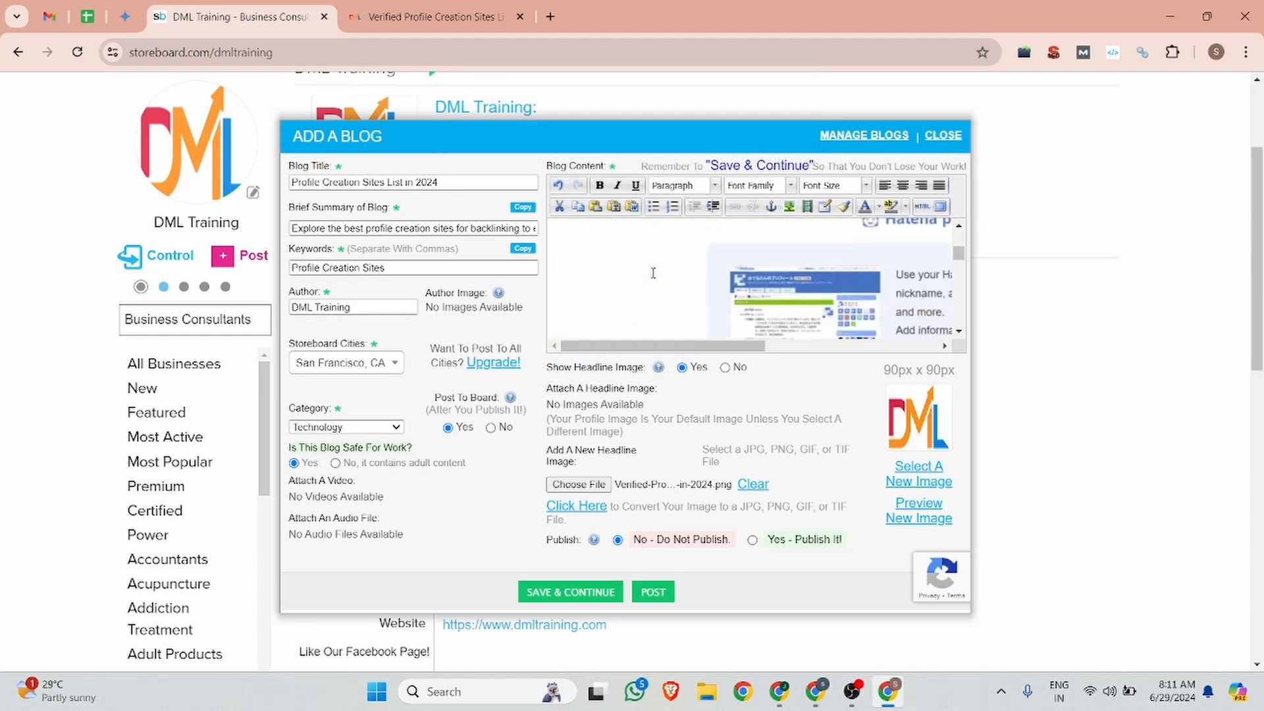
scroll(654, 274, up, 6)
scroll(653, 273, down, 5)
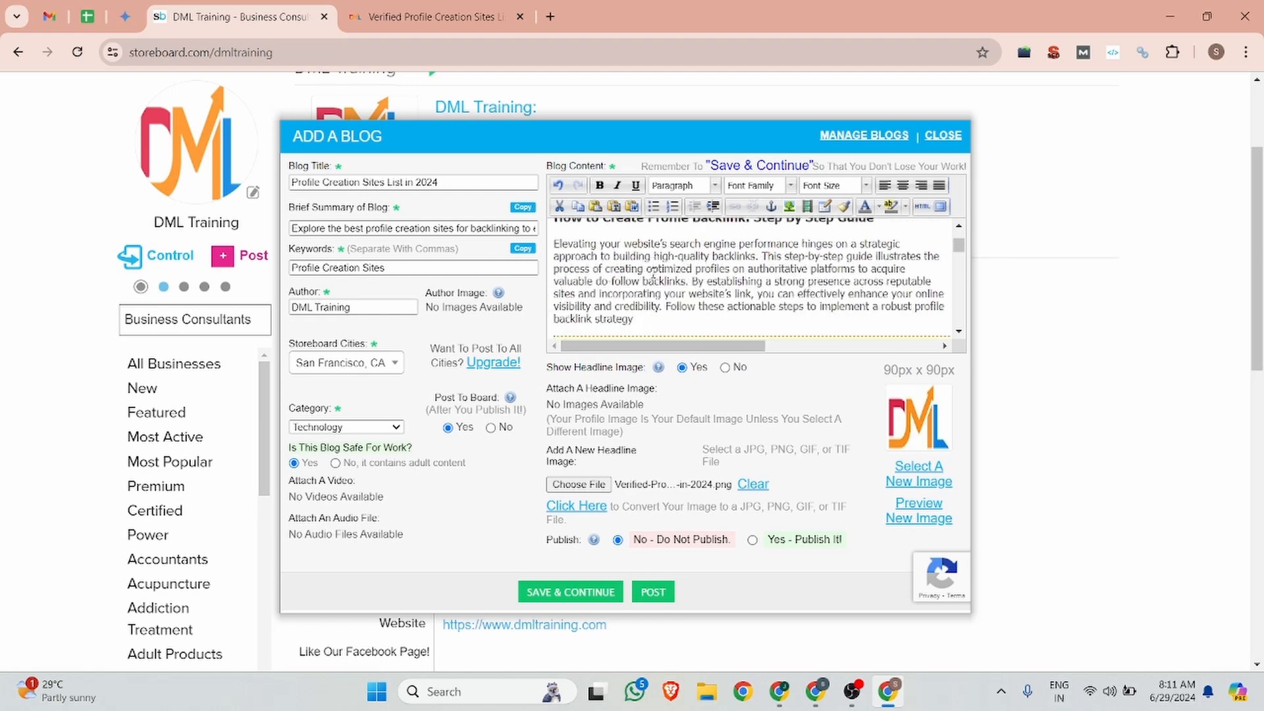
scroll(646, 273, up, 3)
drag(556, 299, 867, 345)
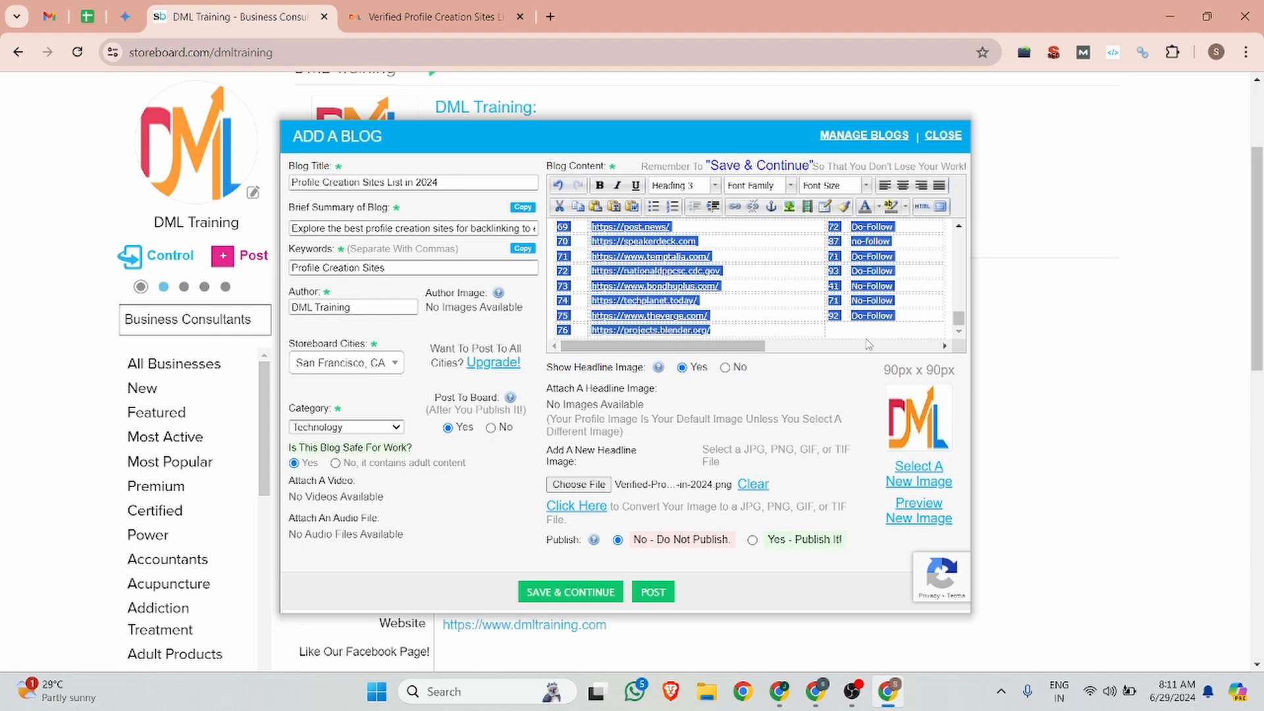
key(BackSpace)
key(BackSpace)
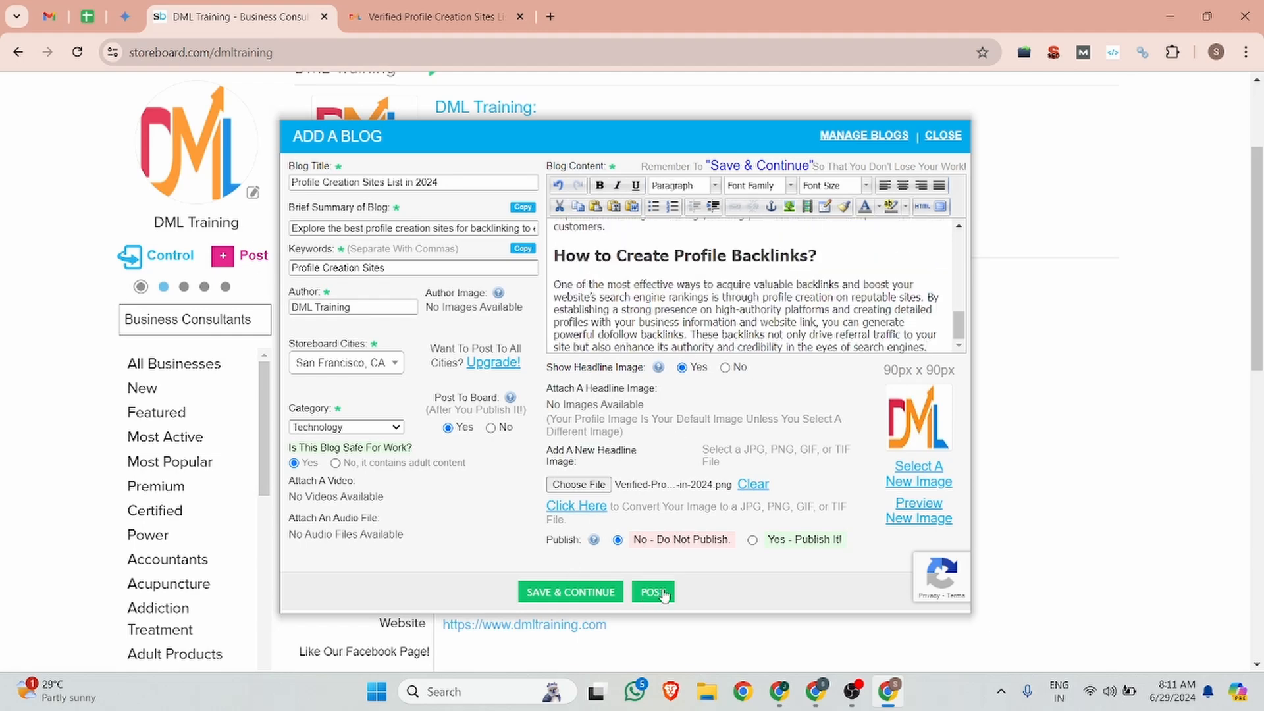
click(662, 592)
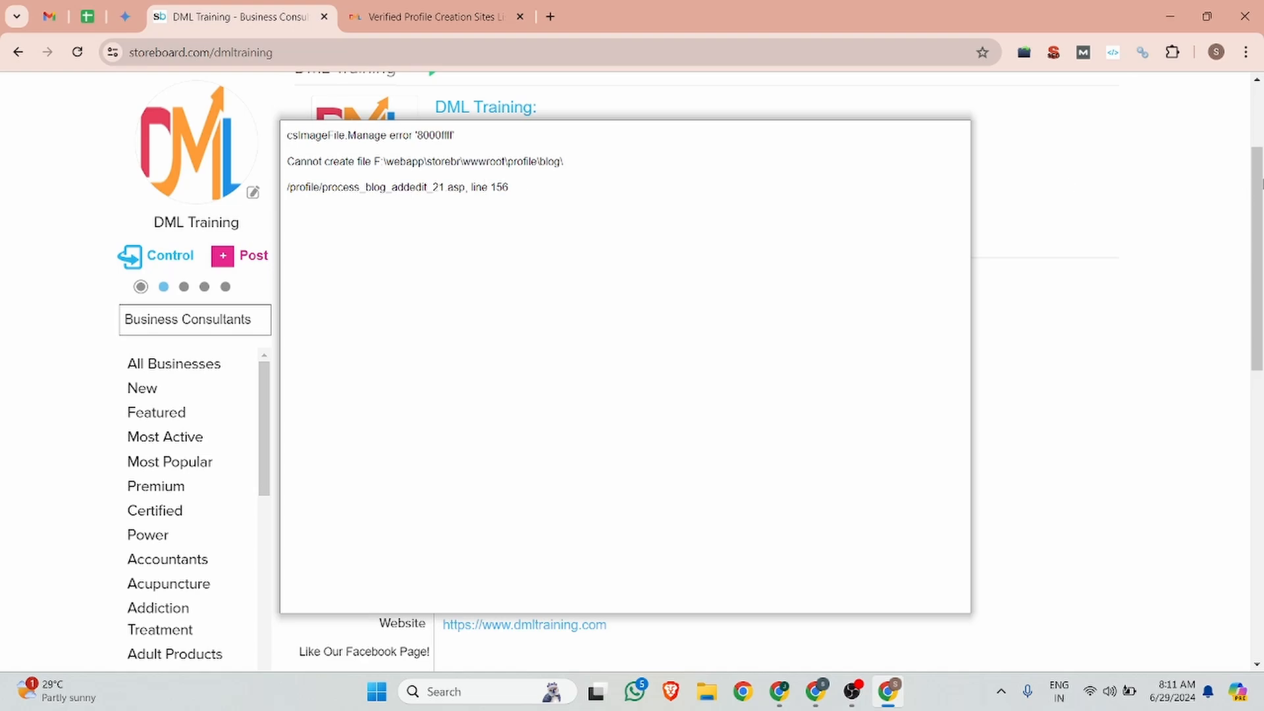
click(1126, 192)
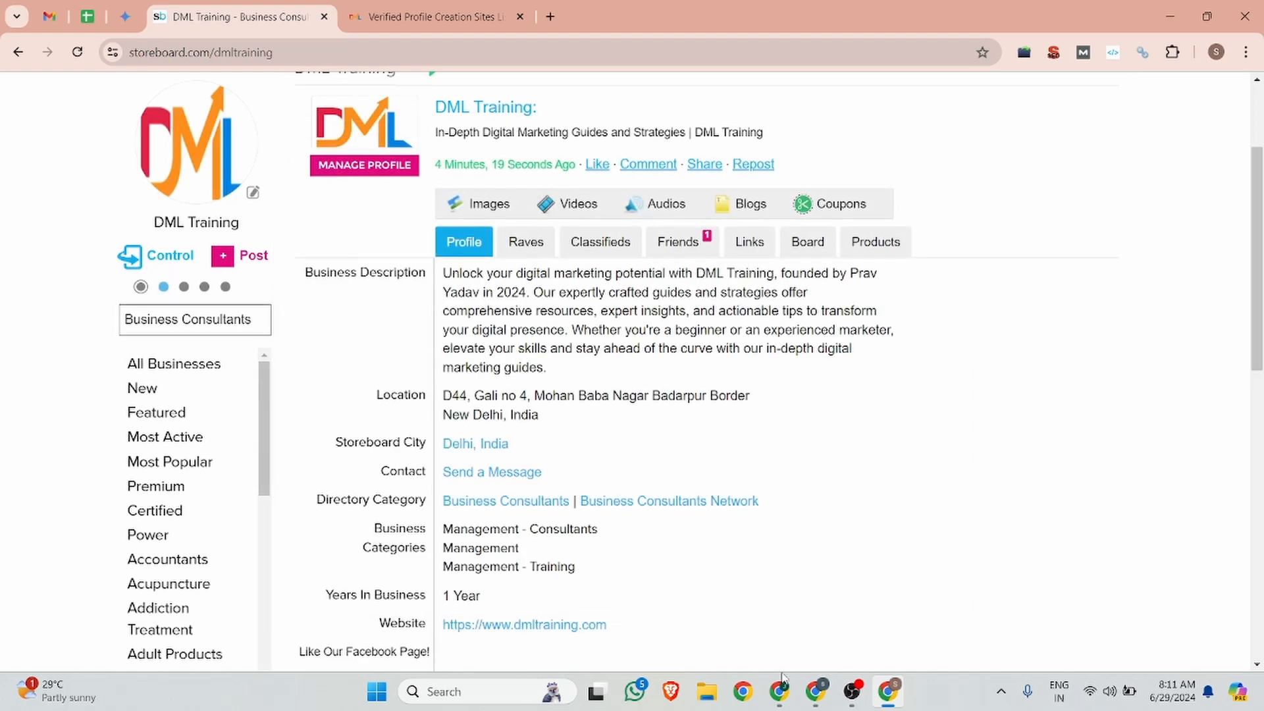
Step: In the other Chrome window, sign in to the second Storeboard account using the autofilled details
mouse_move(782, 686)
click(746, 652)
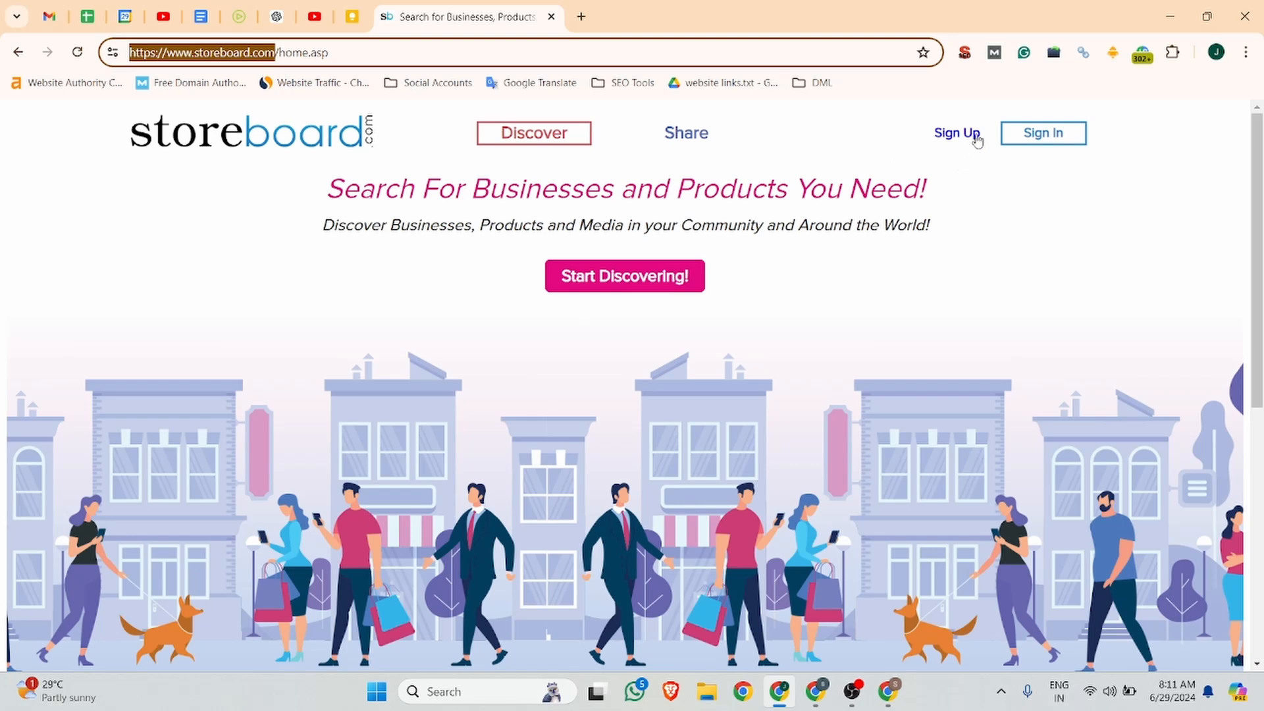
click(1061, 135)
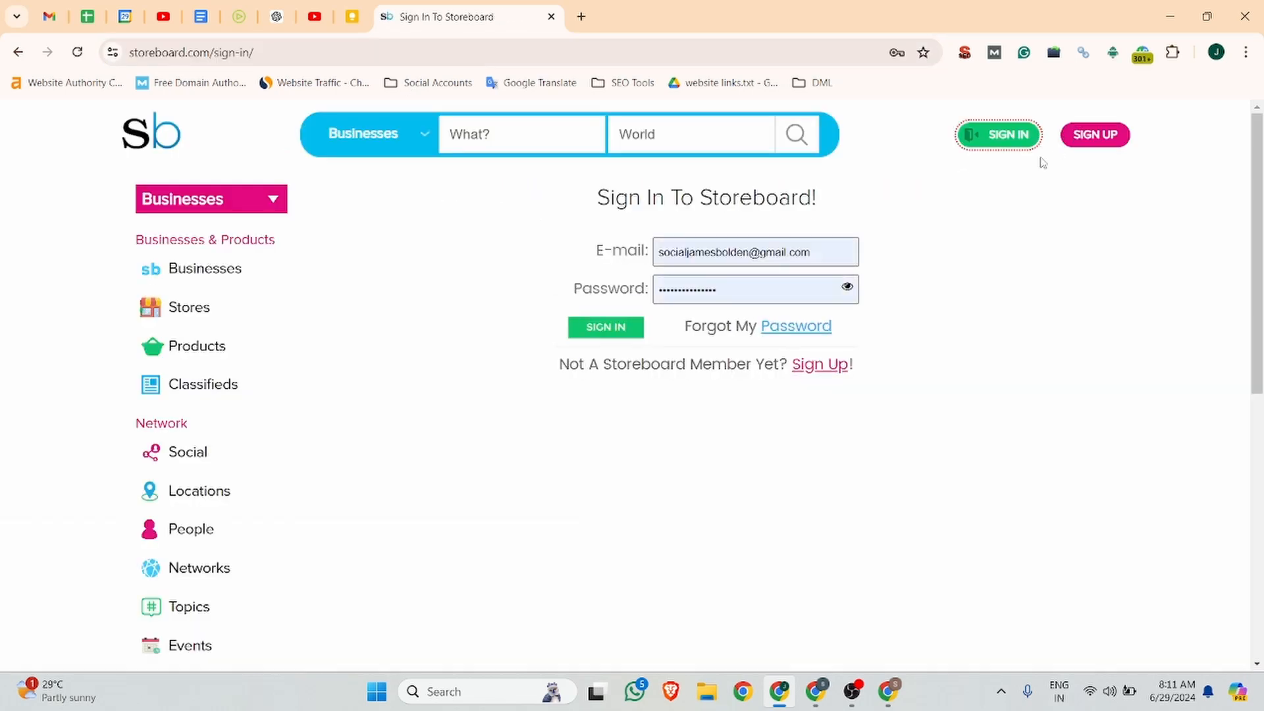
click(619, 331)
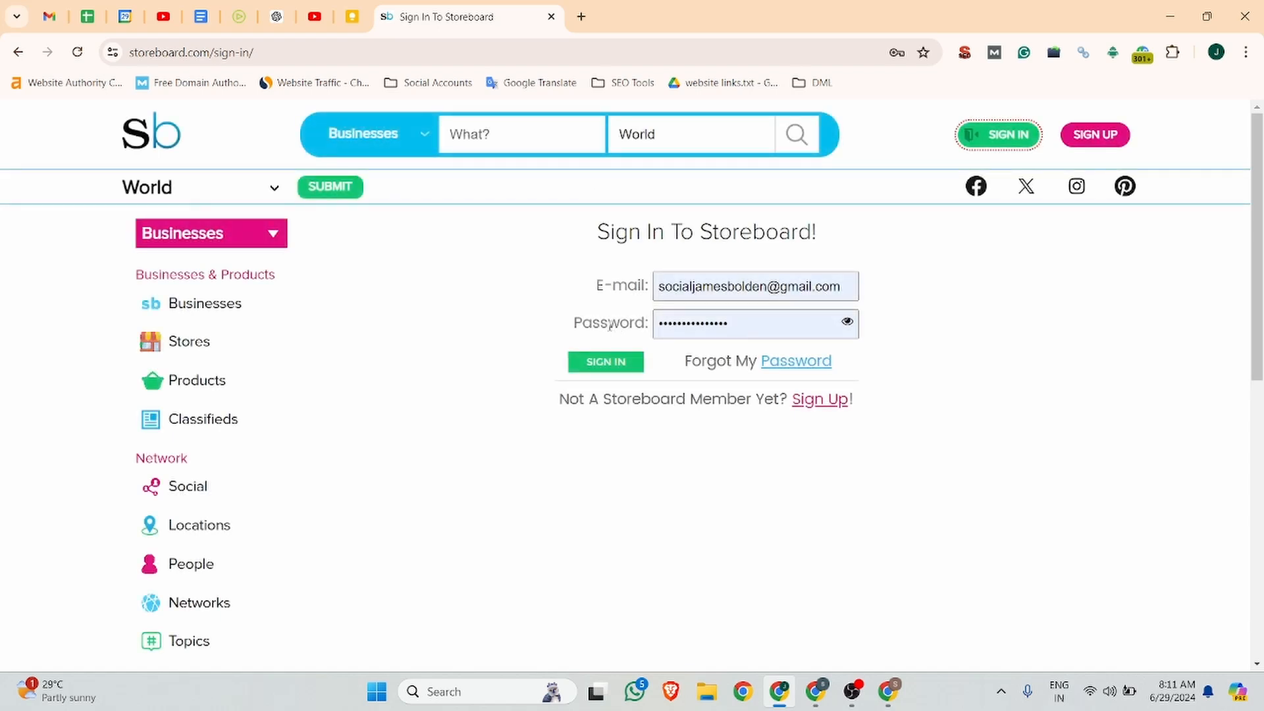
click(601, 366)
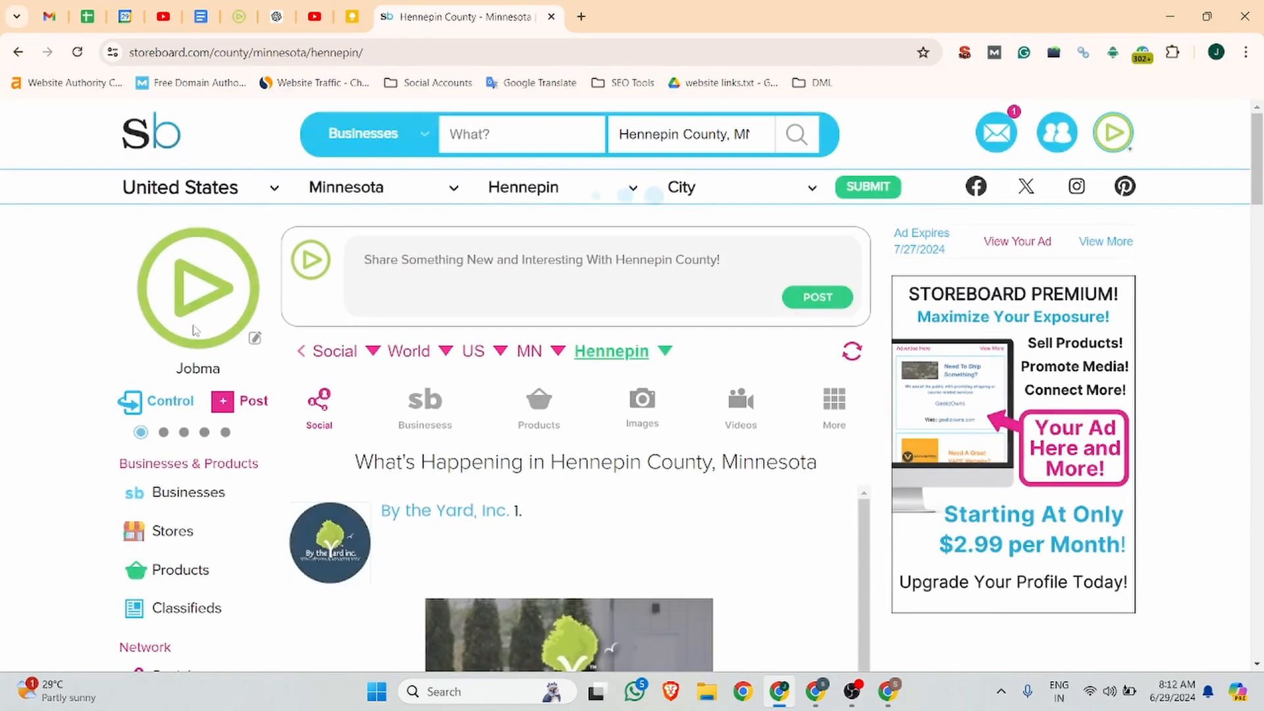
Step: Start a new image post using the Integrate-Video-Interview-Software-with-Your-HR-Tech-Stack image file
click(227, 402)
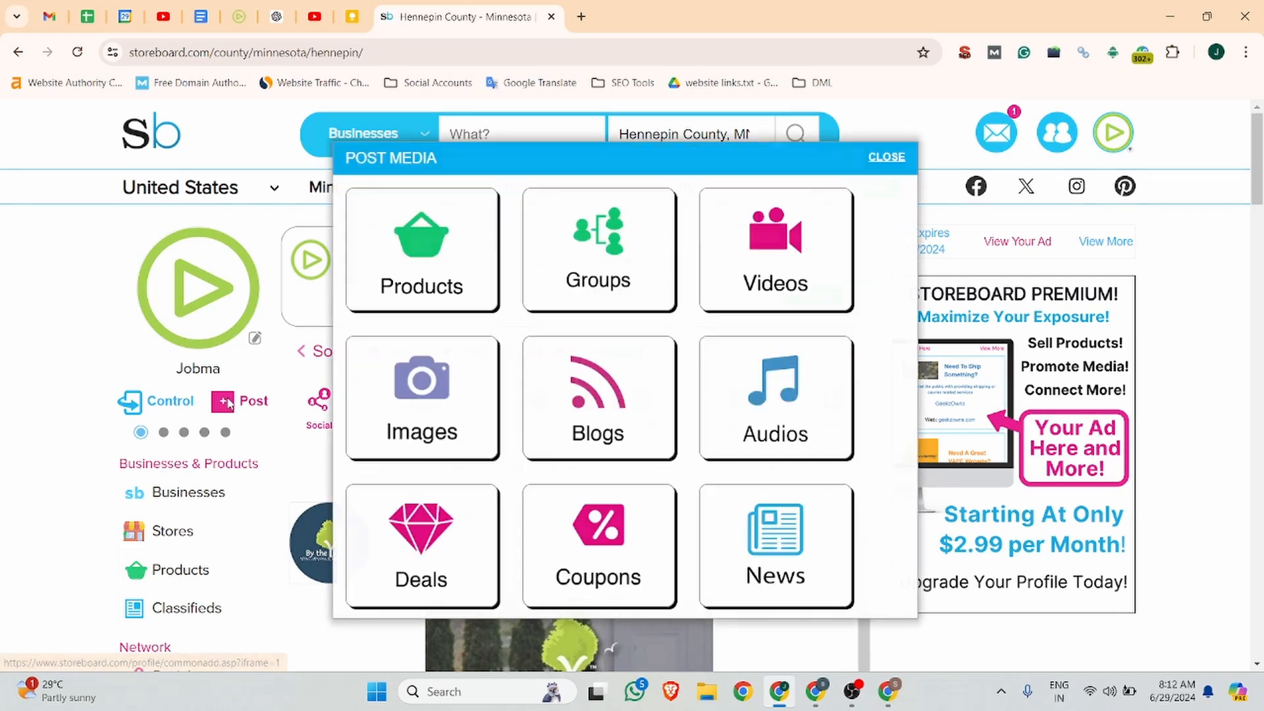
click(434, 394)
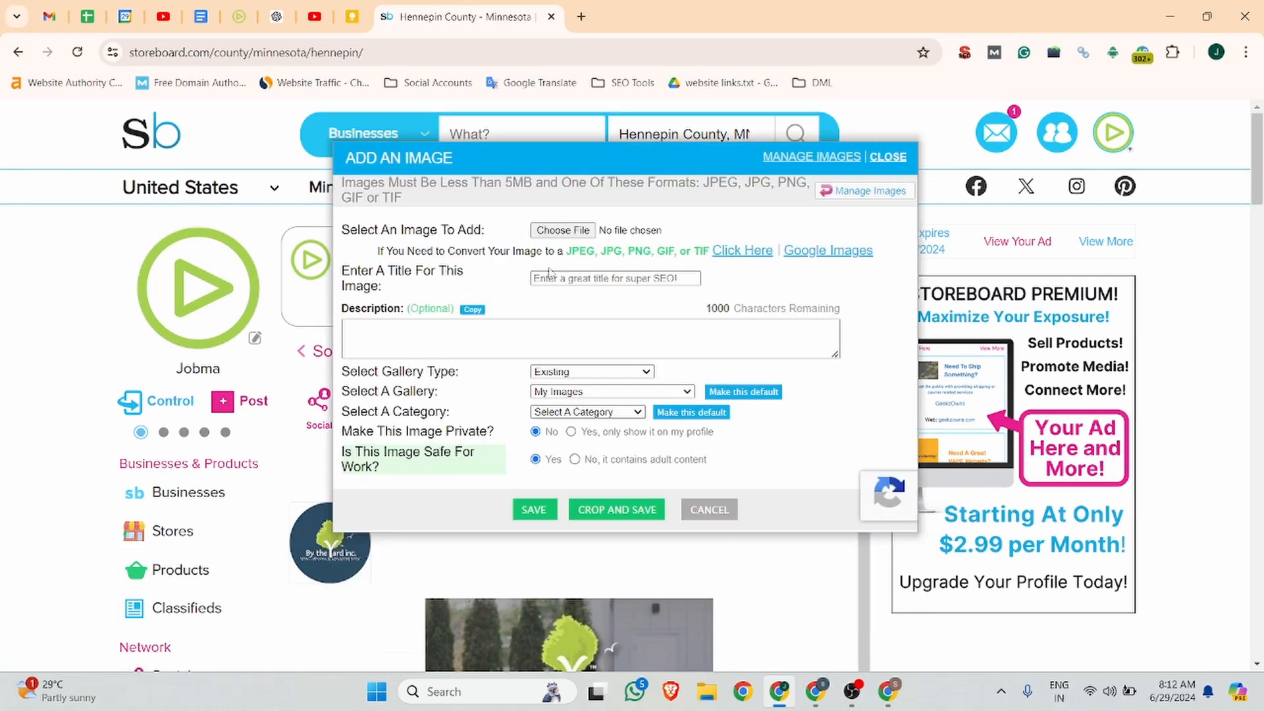
click(555, 231)
scroll(325, 271, down, 3)
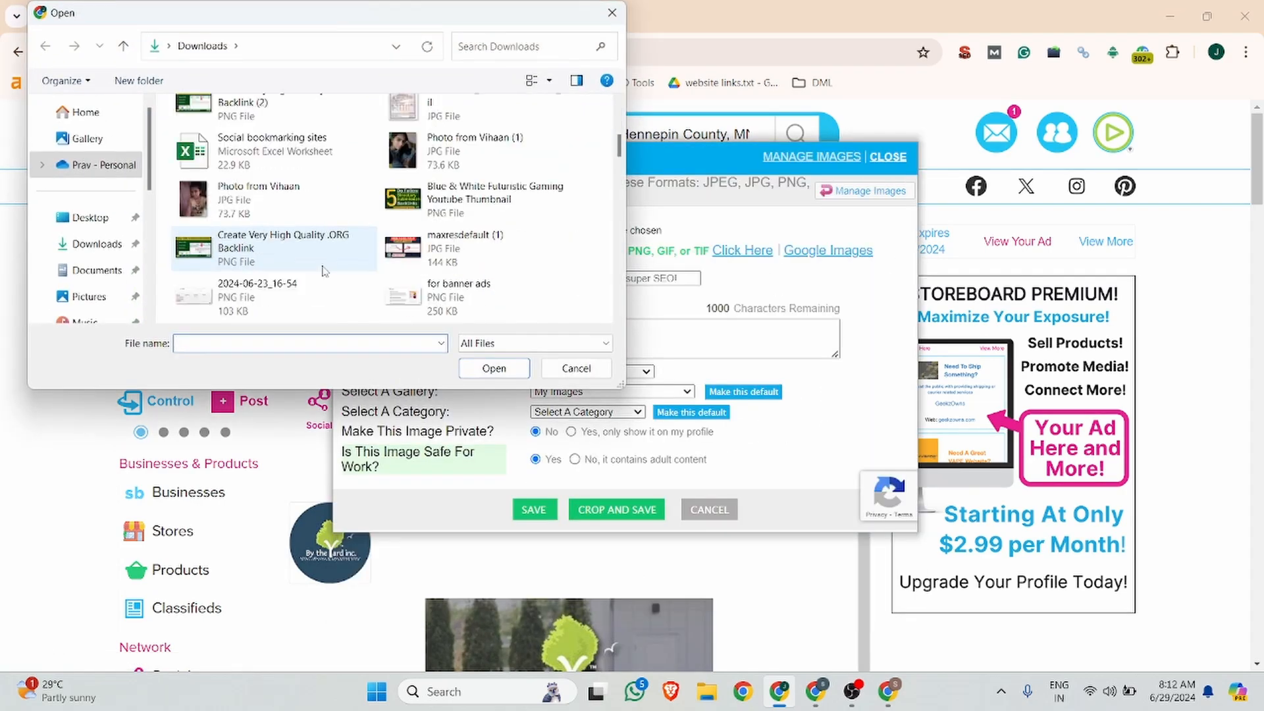
scroll(324, 271, down, 5)
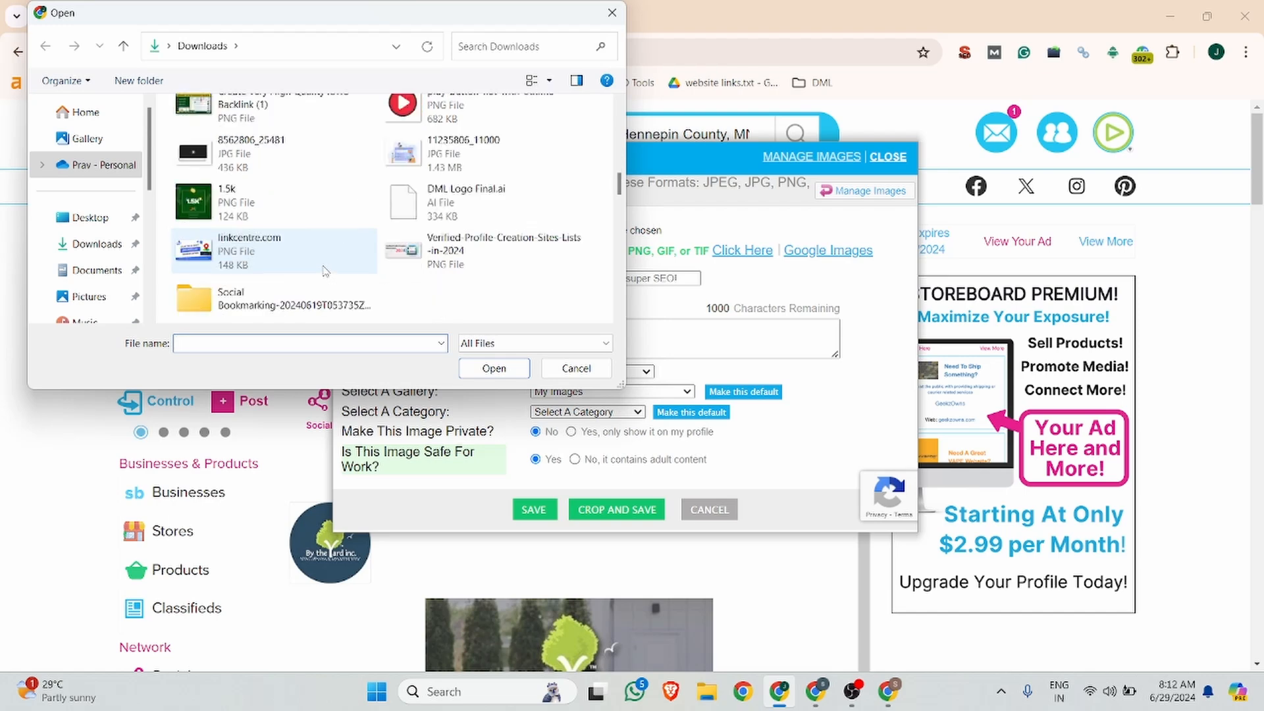
scroll(325, 271, down, 6)
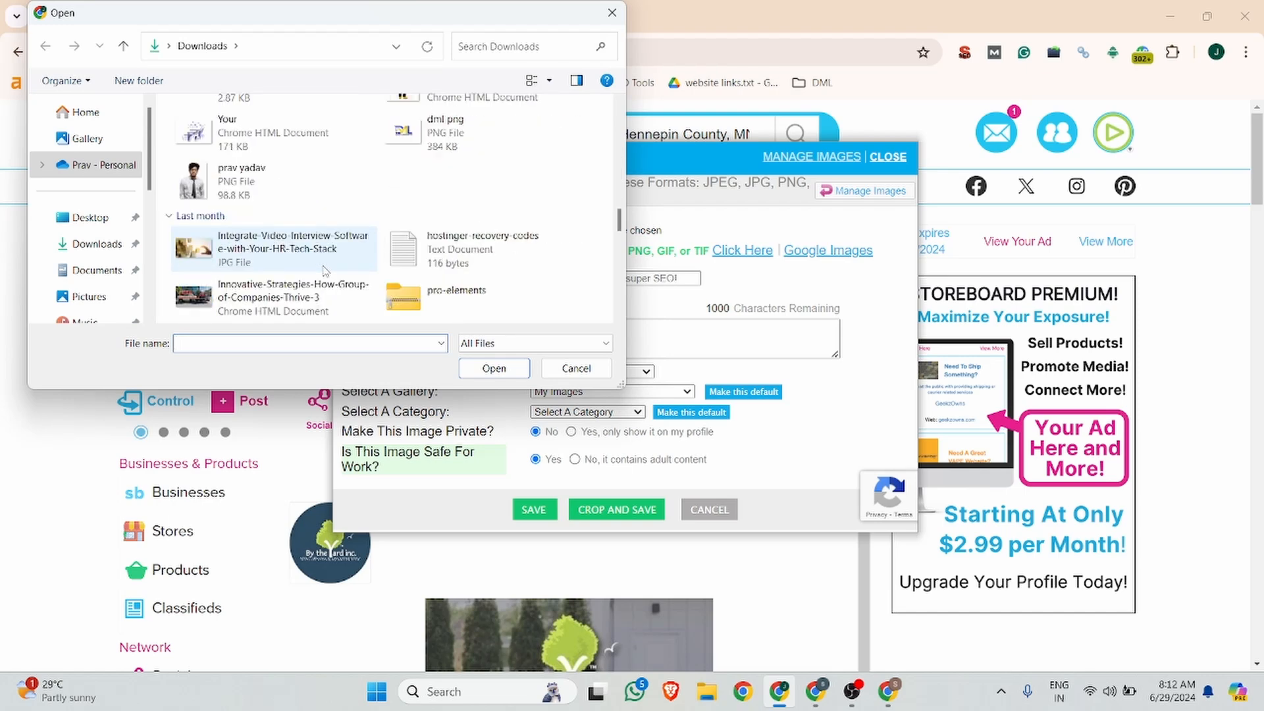
scroll(325, 271, down, 2)
scroll(327, 267, down, 2)
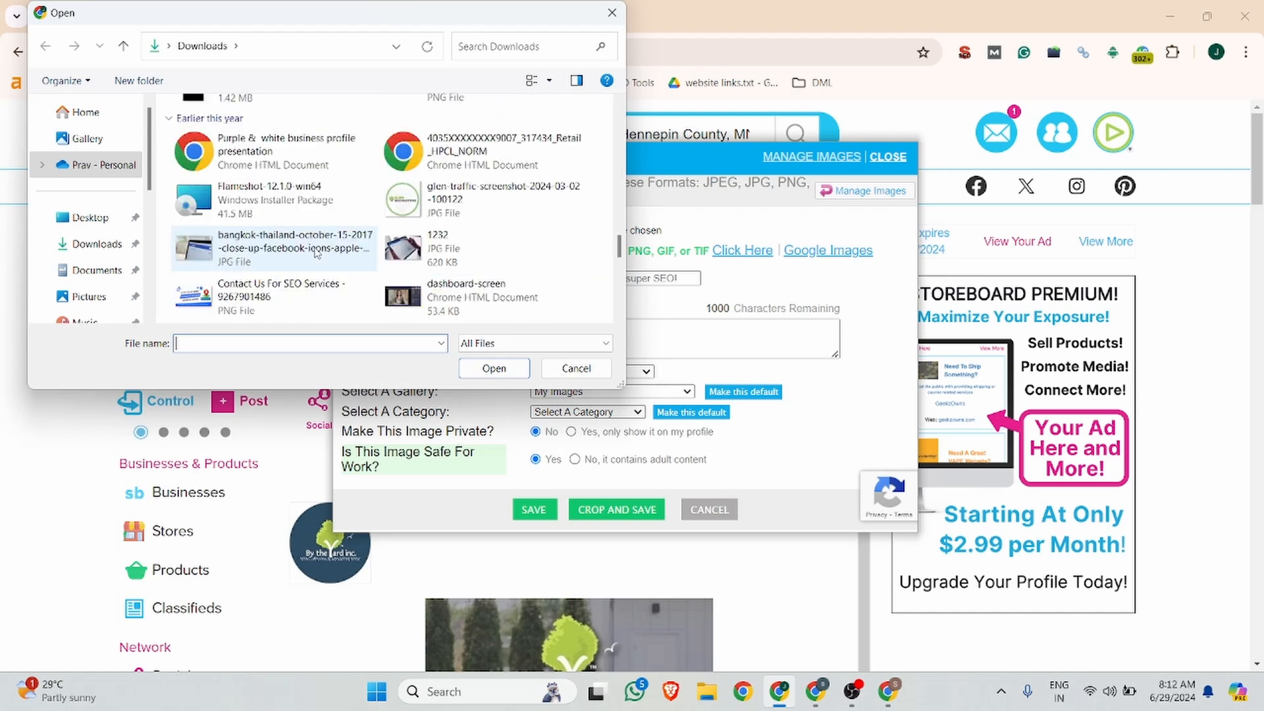
scroll(327, 267, up, 4)
click(310, 233)
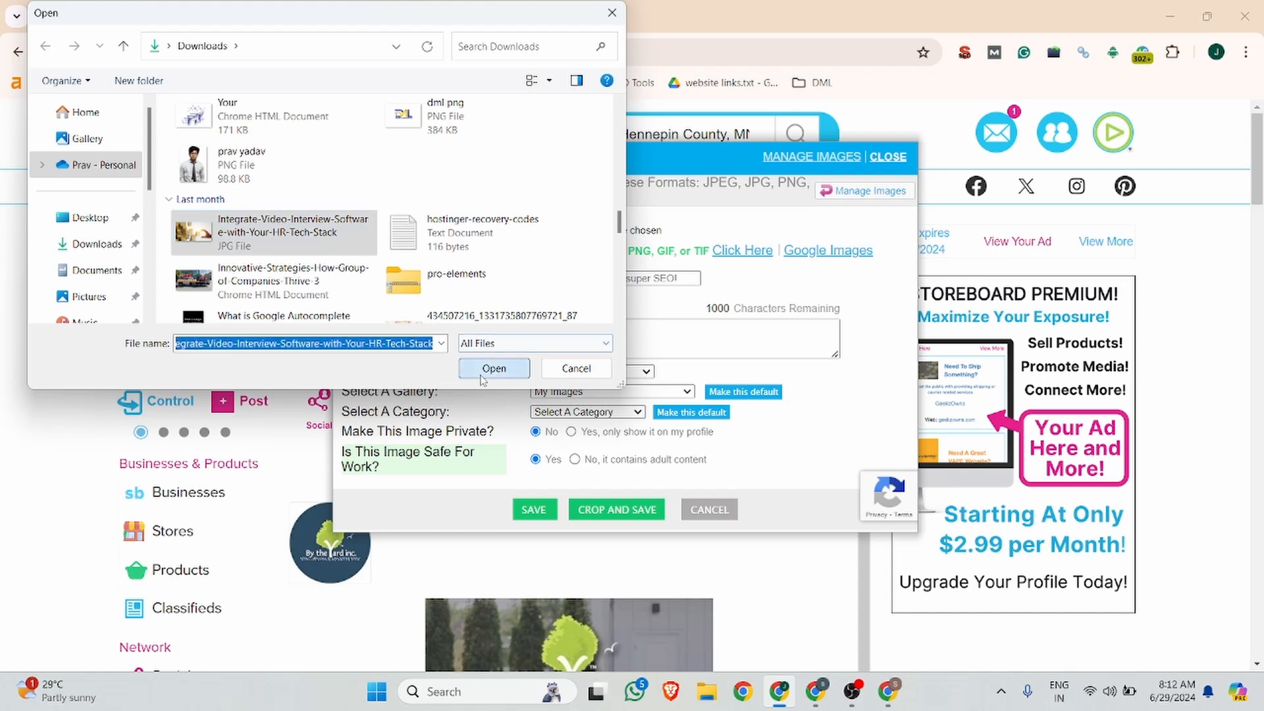
click(494, 368)
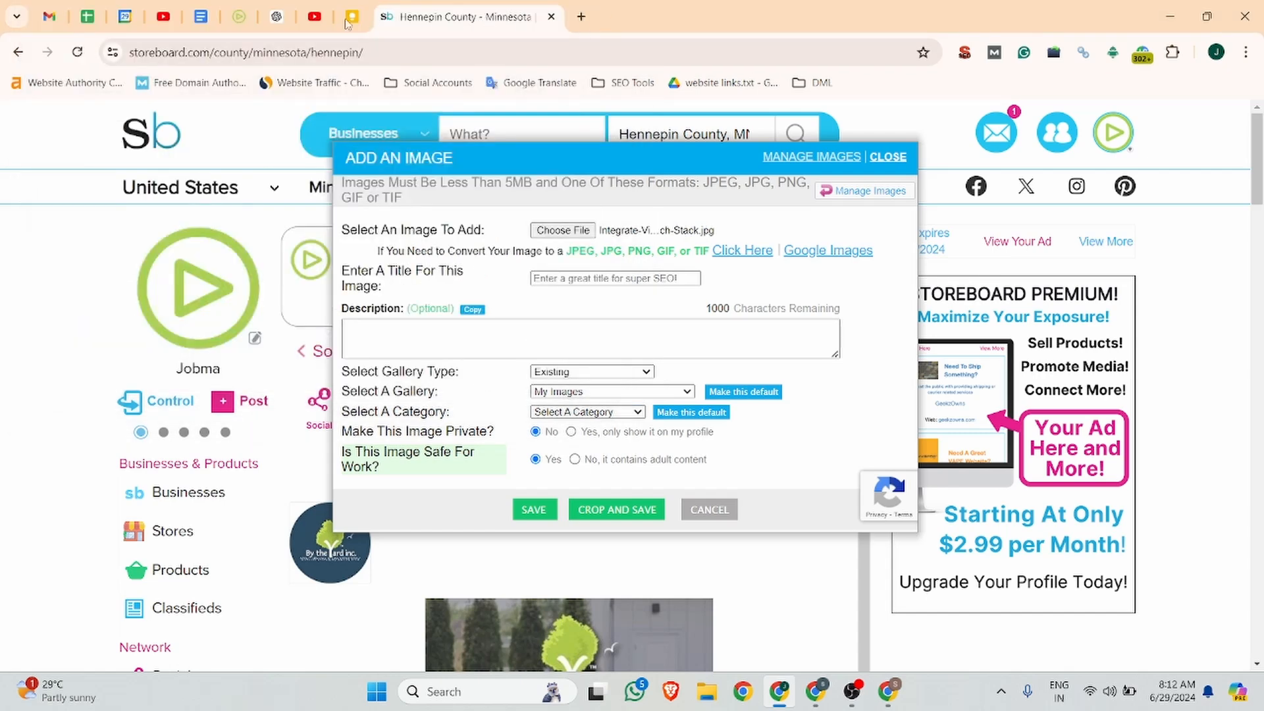
Step: Title the image with the One-Way Video Interviewing heading copied from Jobma's site
click(239, 16)
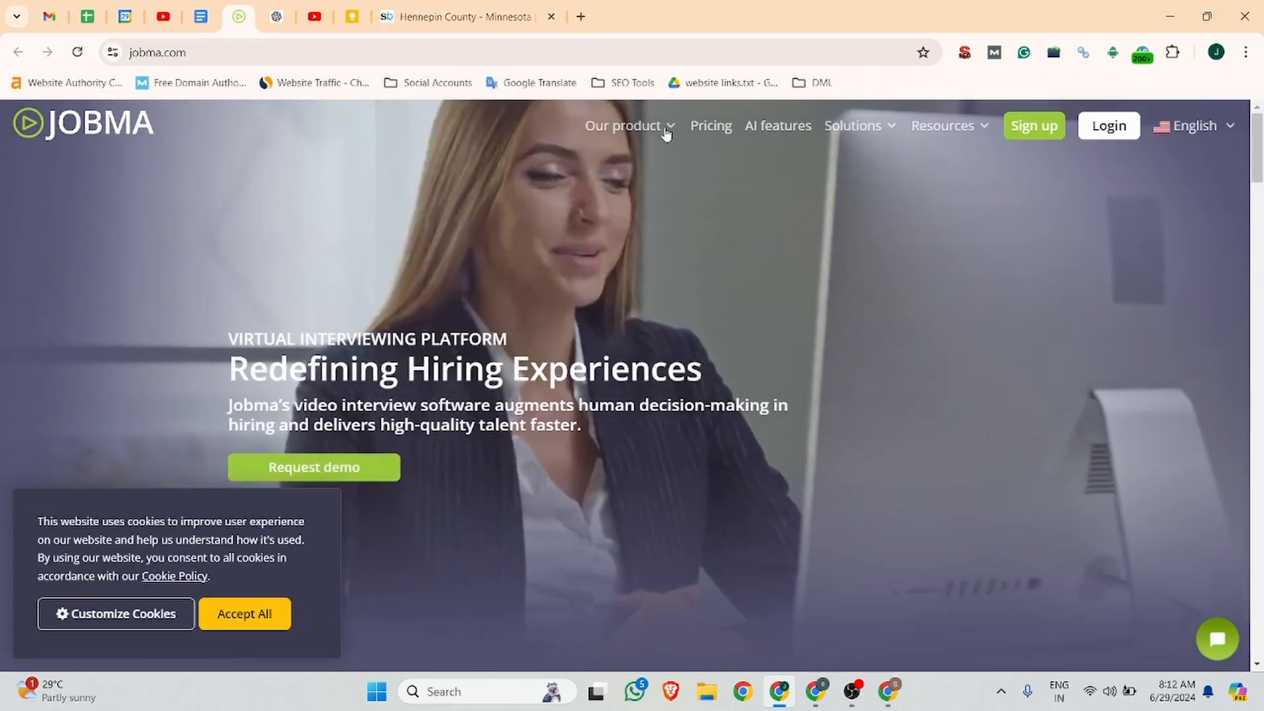
mouse_move(655, 125)
click(672, 191)
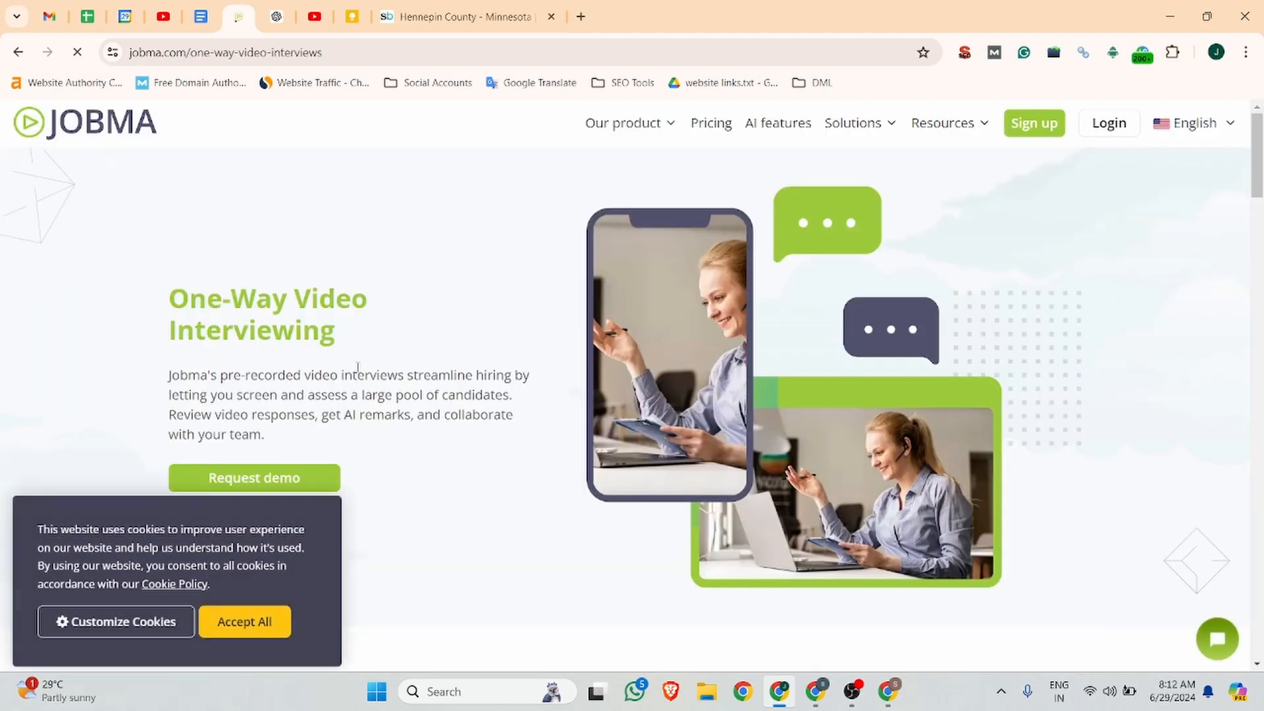
drag(334, 333, 166, 289)
key(ctrl+c)
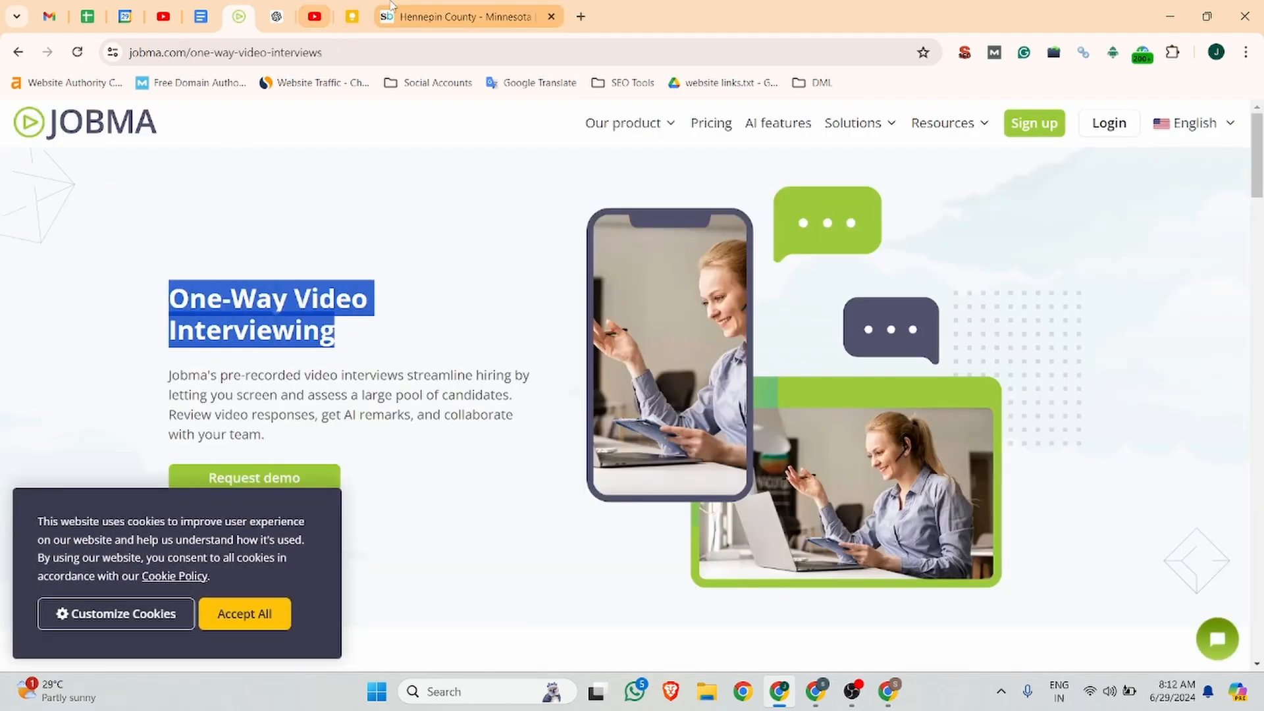
click(454, 16)
click(572, 277)
key(ctrl+v)
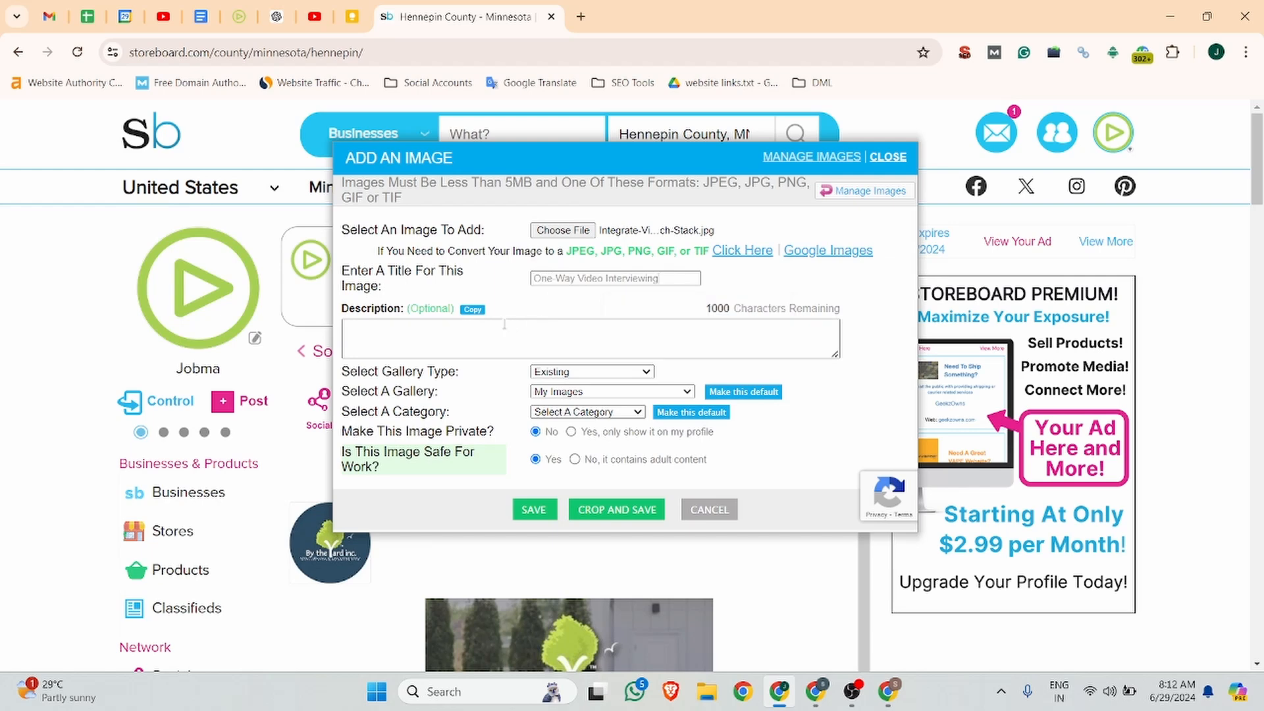
Step: Paste Jobma's intro paragraph into the image Description field
click(250, 17)
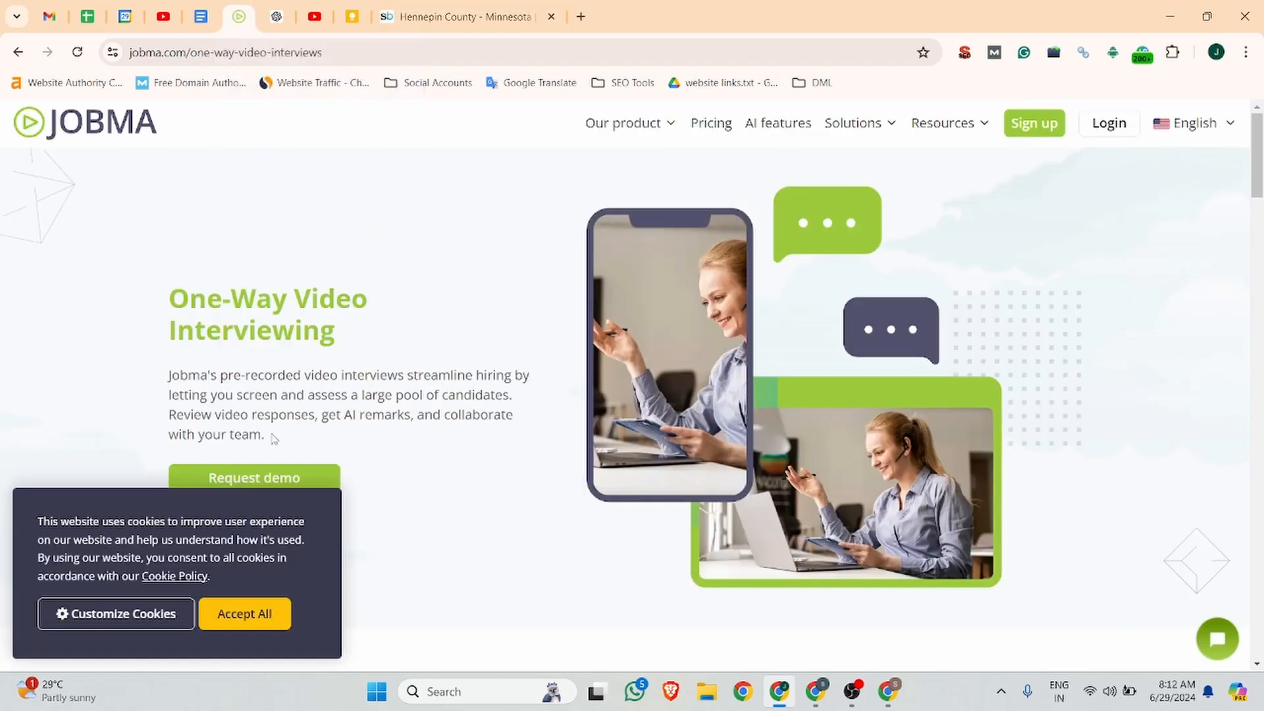
drag(276, 439, 170, 382)
key(ctrl+c)
click(464, 6)
click(407, 335)
key(ctrl+v)
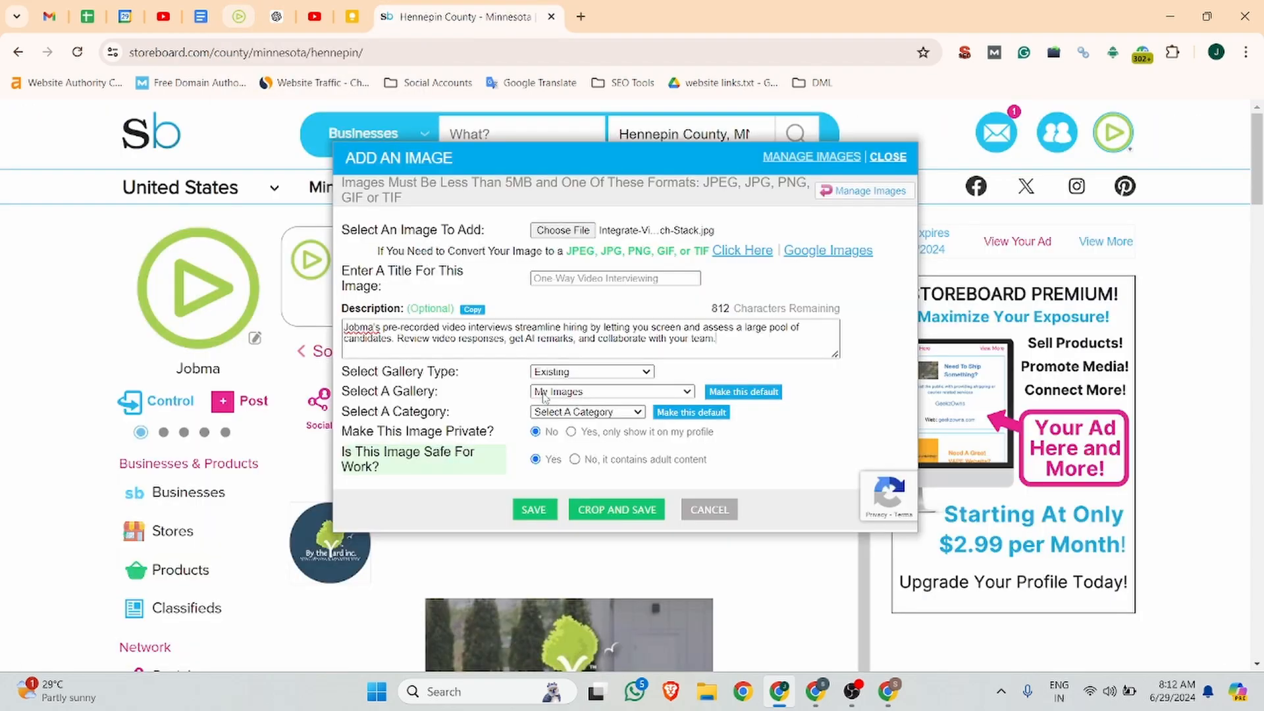
Step: File the image under Employment, then crop, save and post it to the board
click(612, 412)
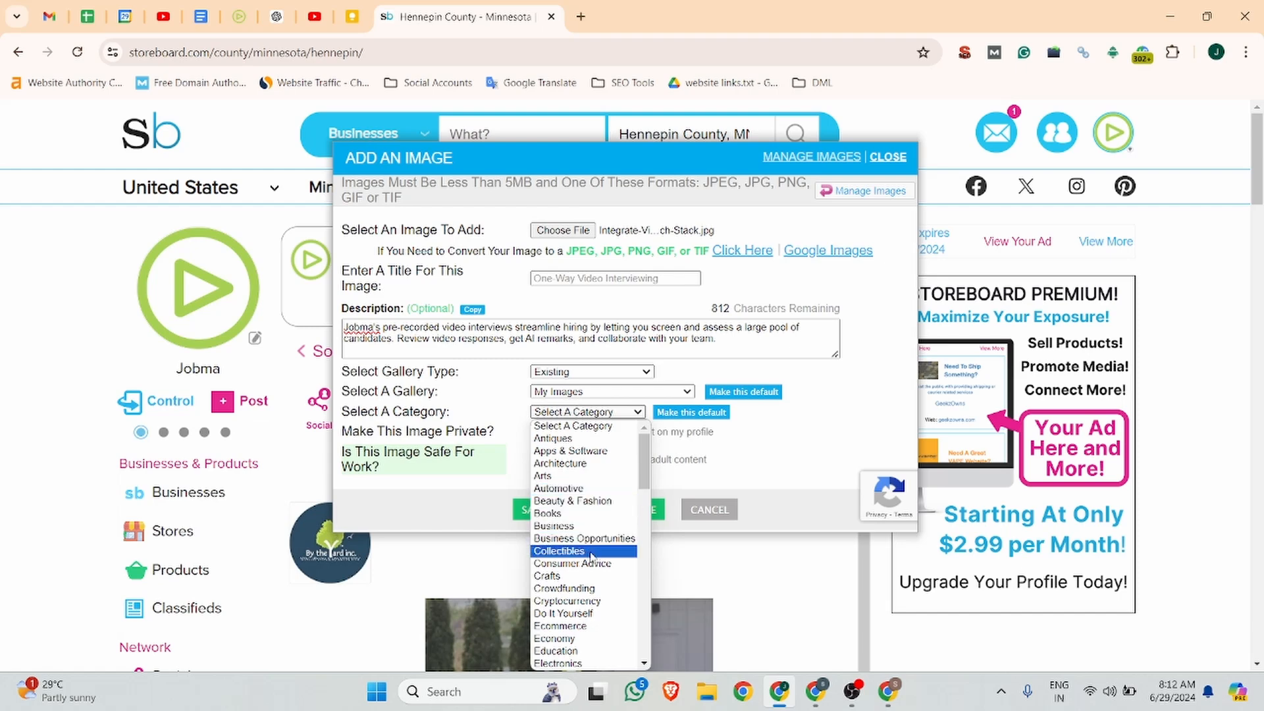
scroll(579, 613, down, 5)
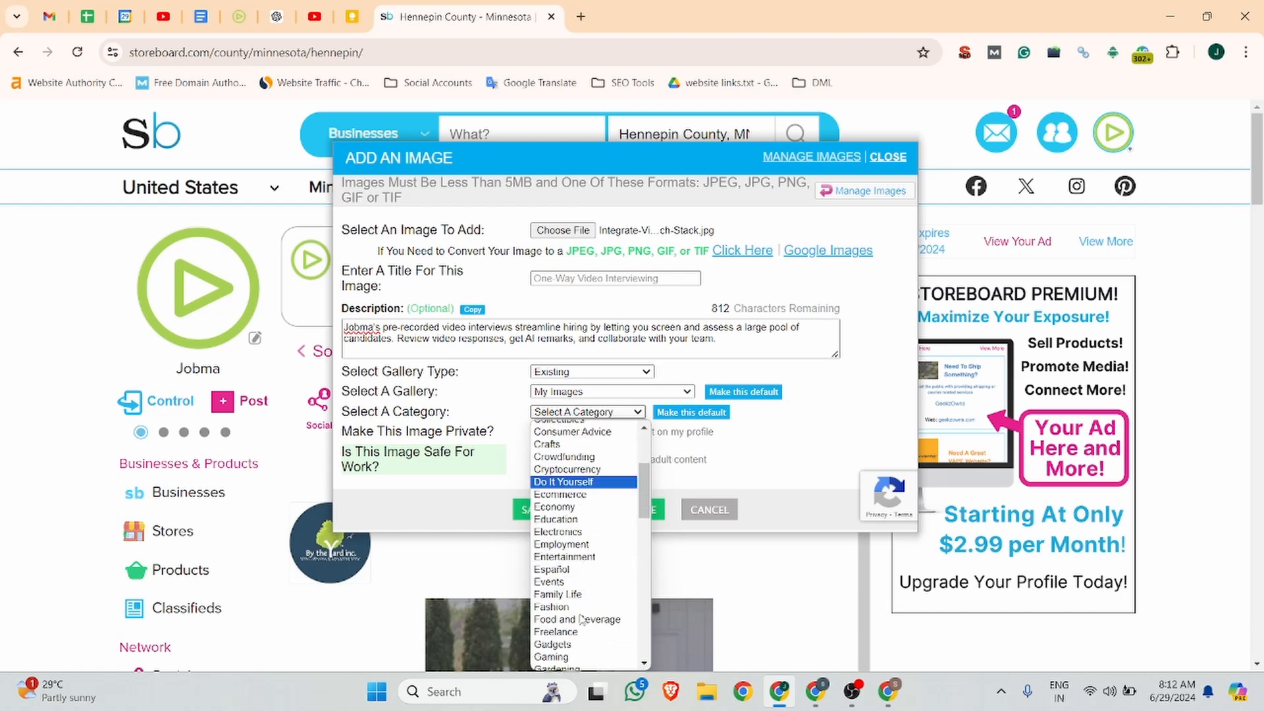
click(585, 516)
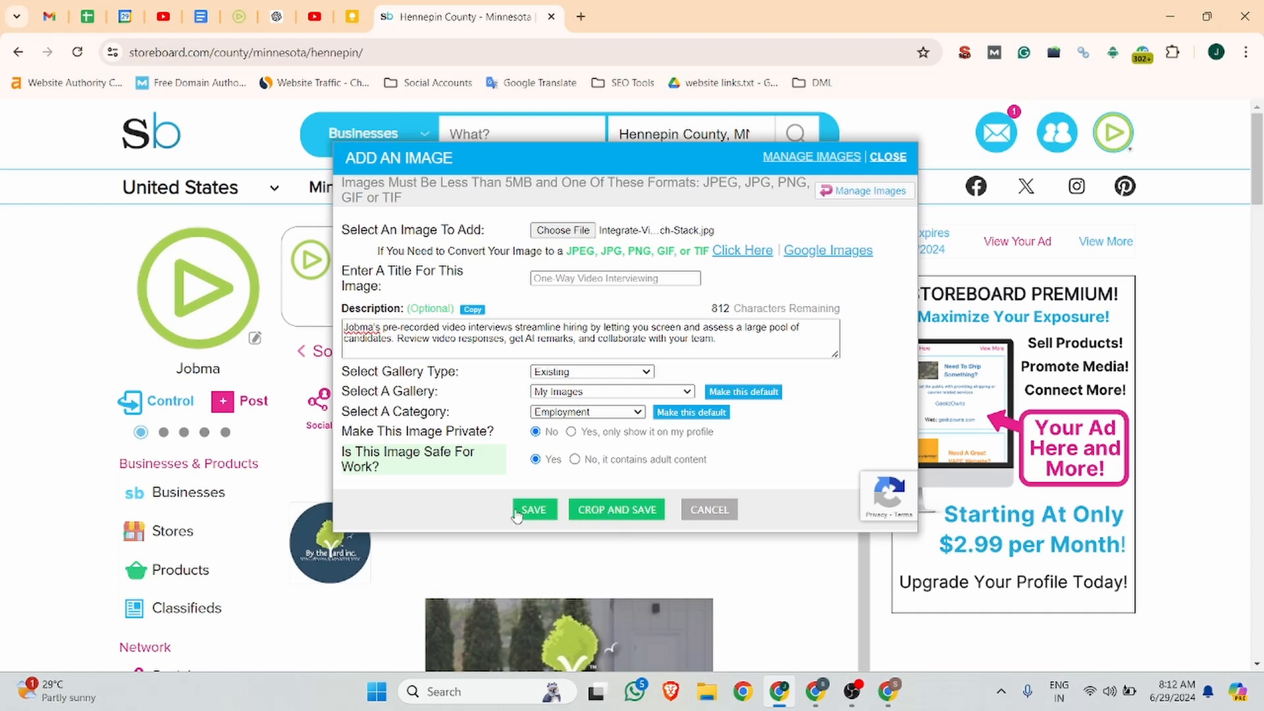
click(631, 515)
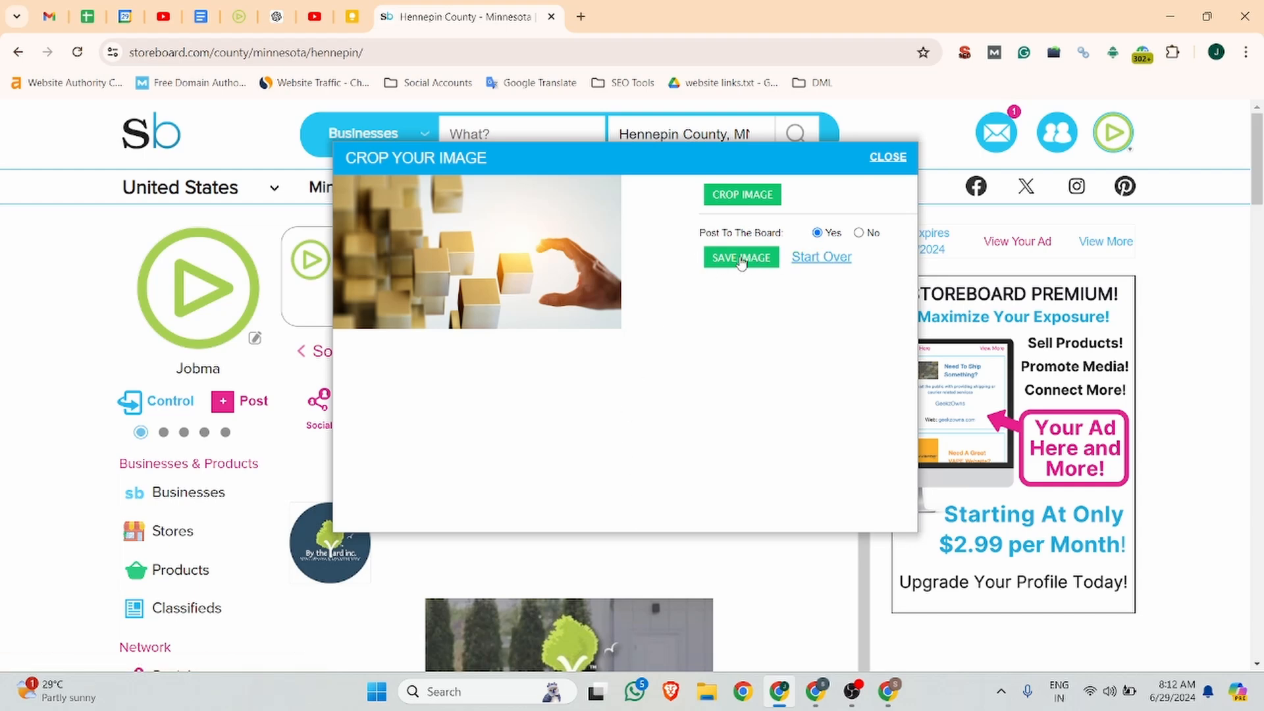
click(741, 258)
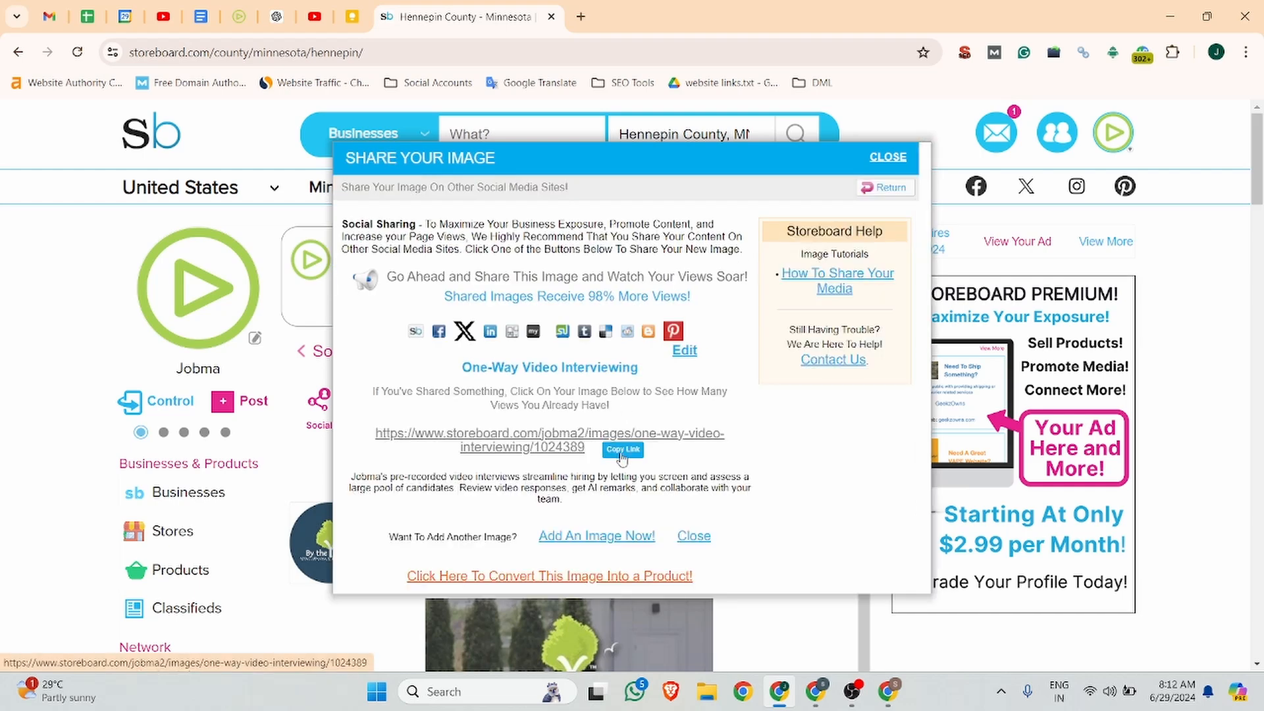
Step: Copy the One-Way Video Interviewing image link, open its published page, then open Gmail in the DML Training window
click(622, 450)
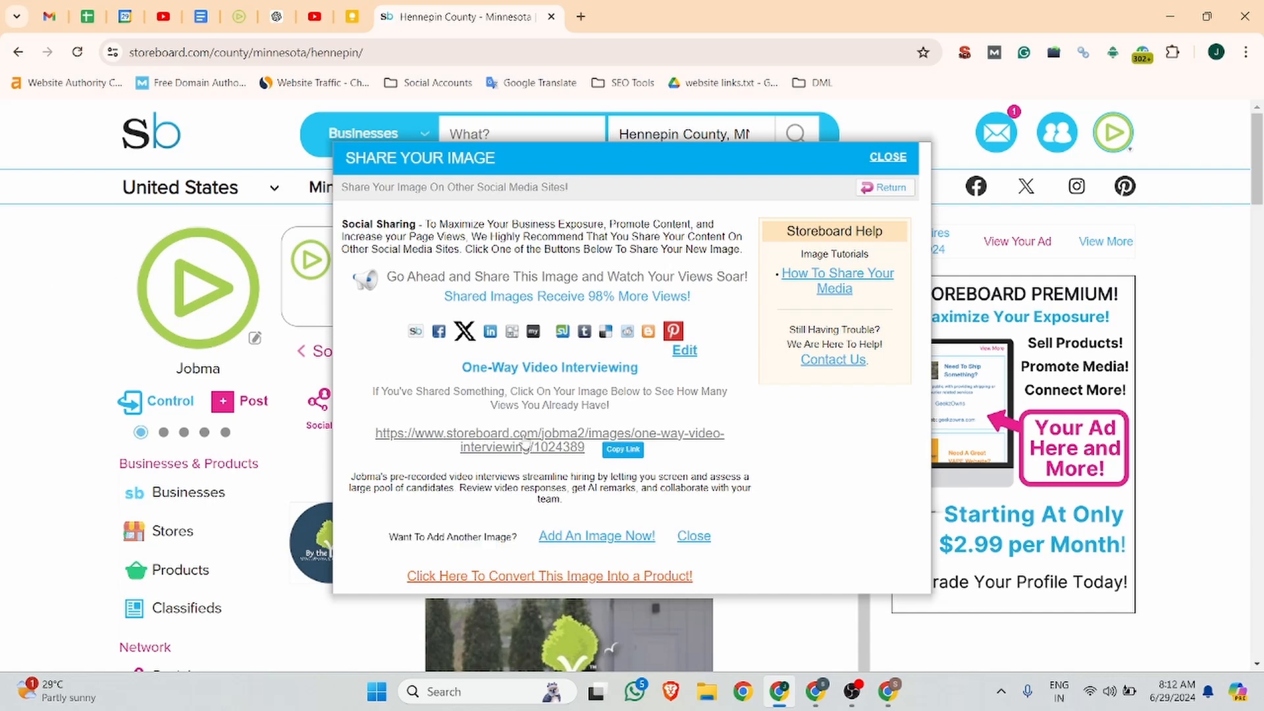
click(521, 440)
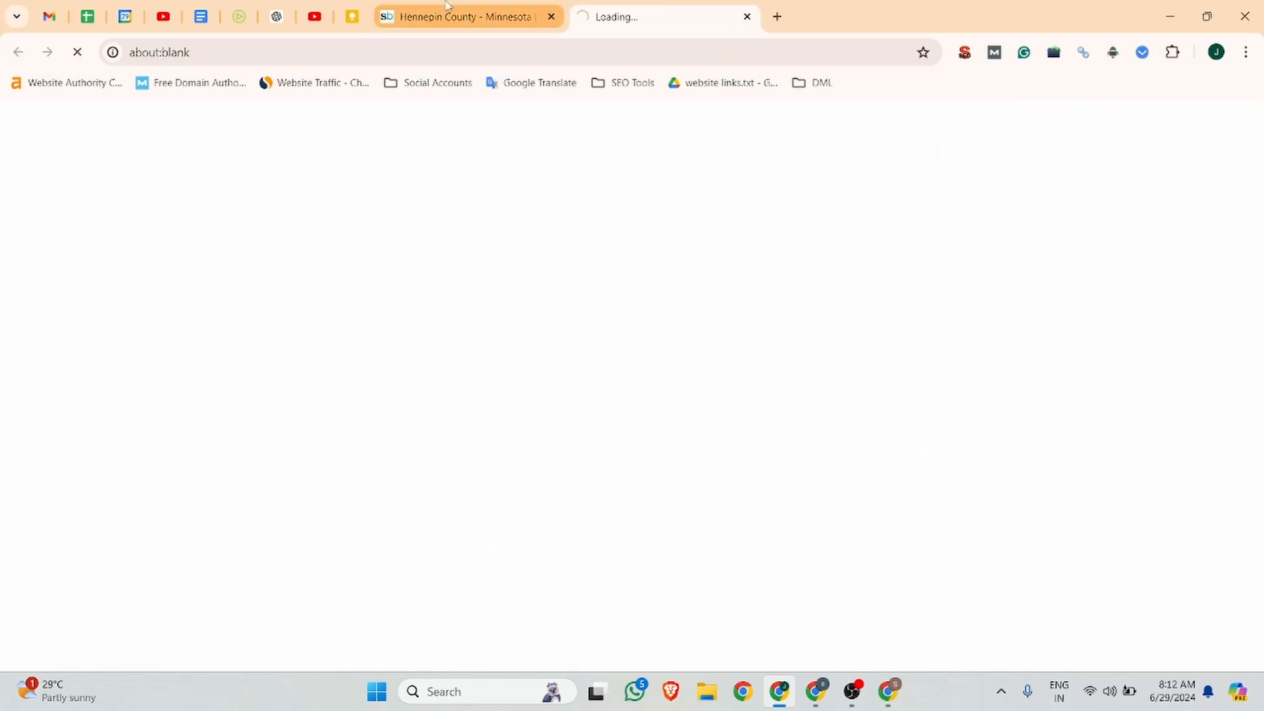
click(887, 692)
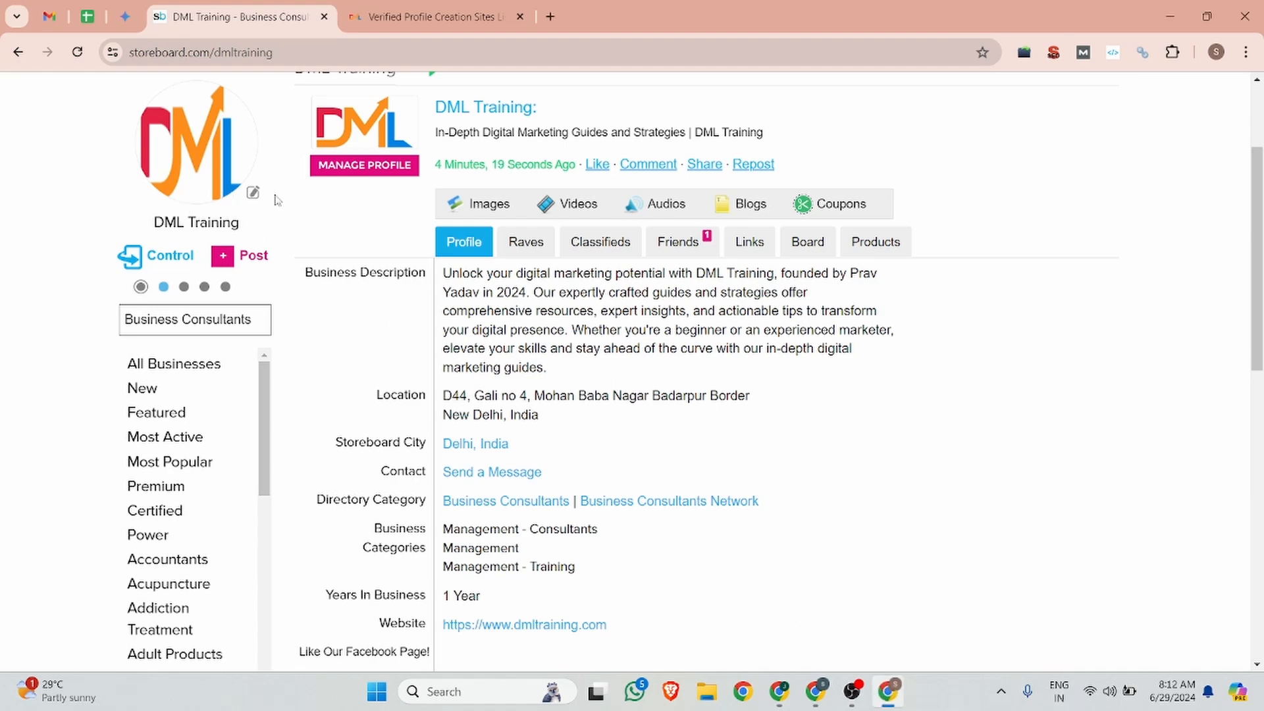
click(779, 692)
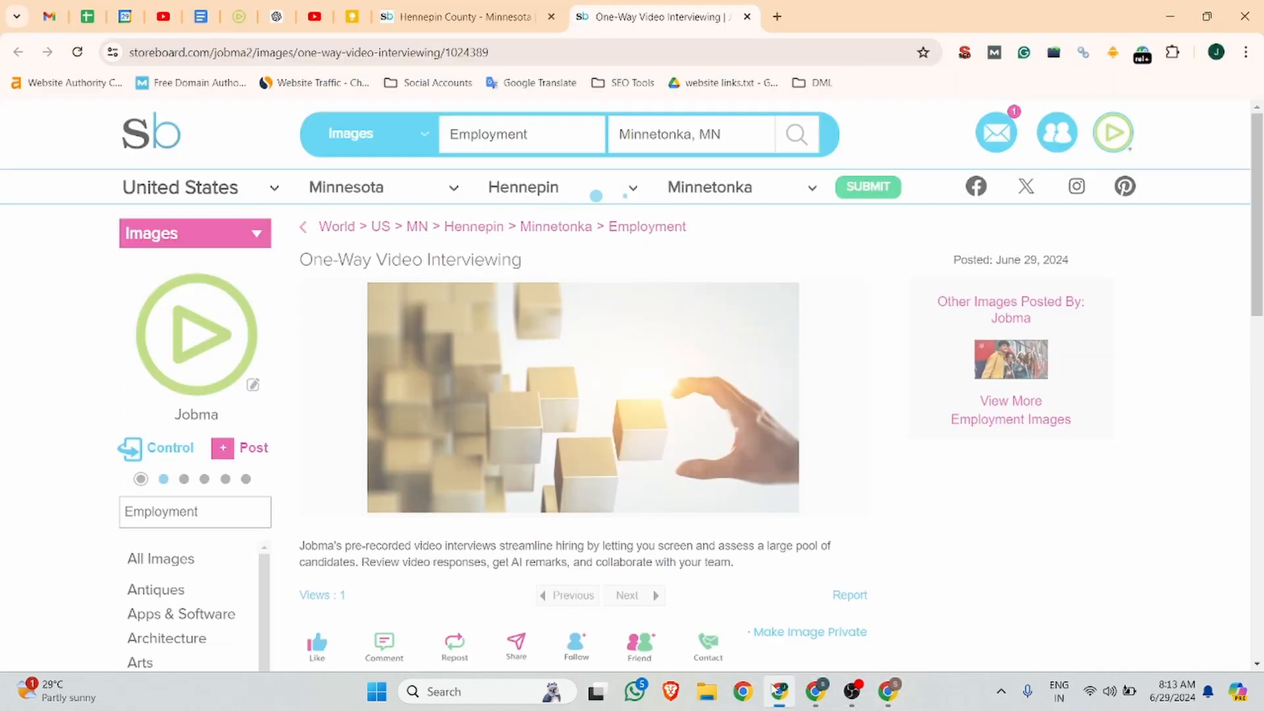
scroll(478, 339, down, 5)
scroll(477, 396, up, 5)
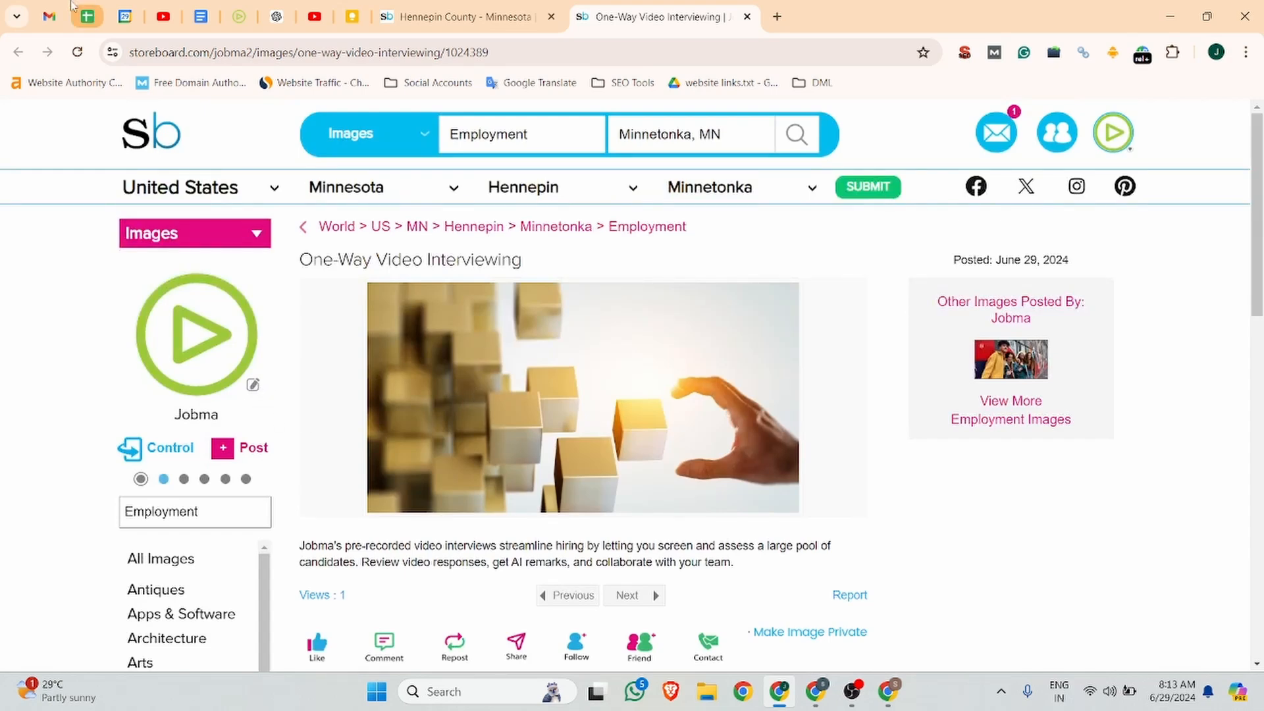
click(888, 690)
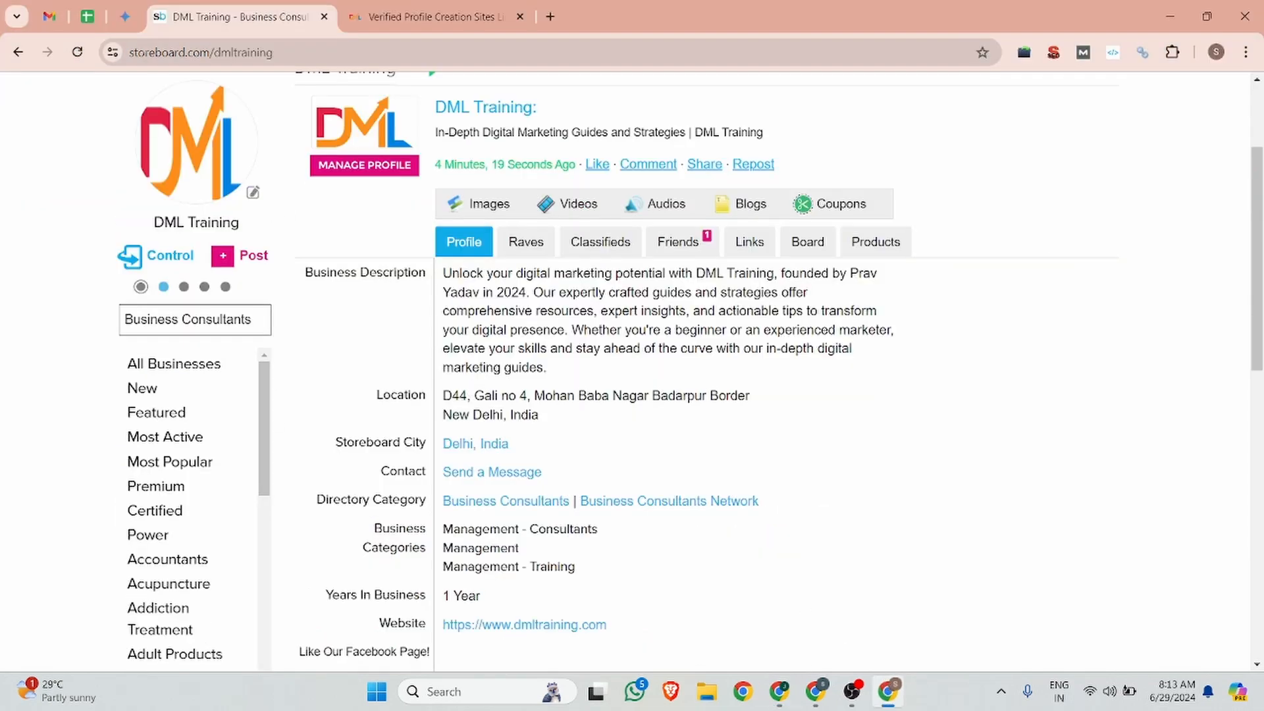
click(48, 15)
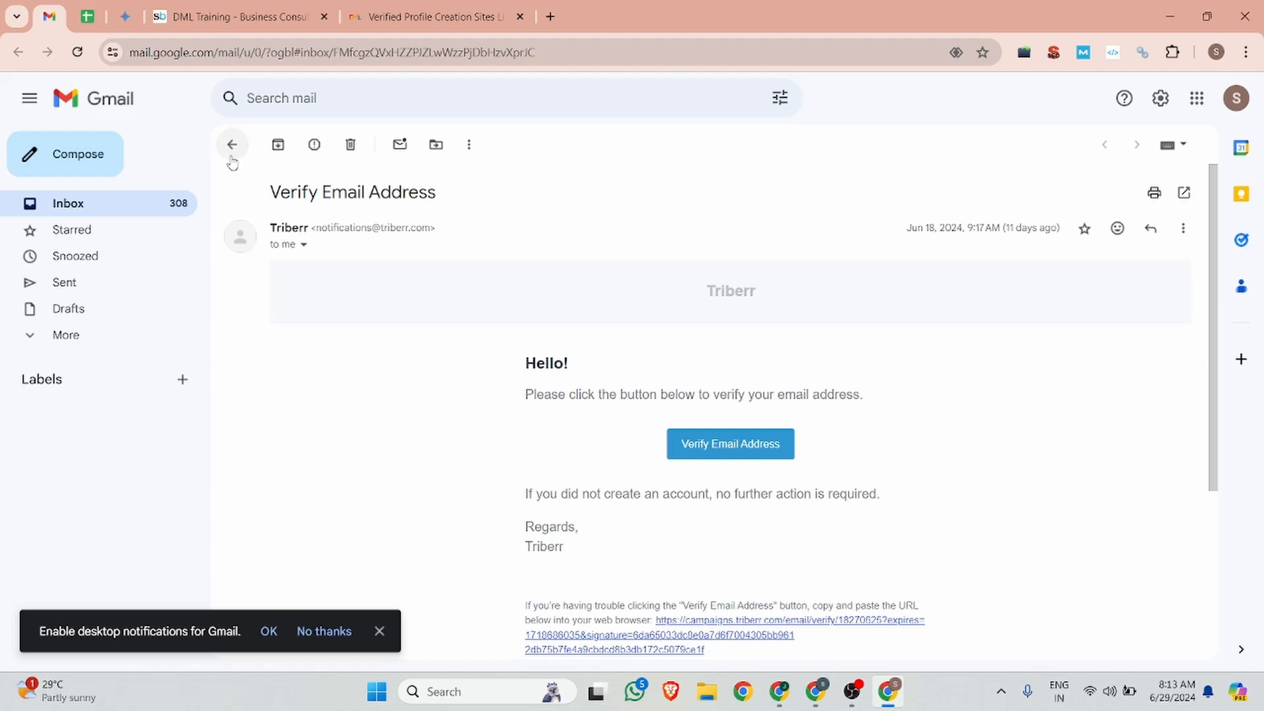
Step: Read the Sitechecker and Welcome To Storeboard emails, then return to the Jobma image page
click(232, 145)
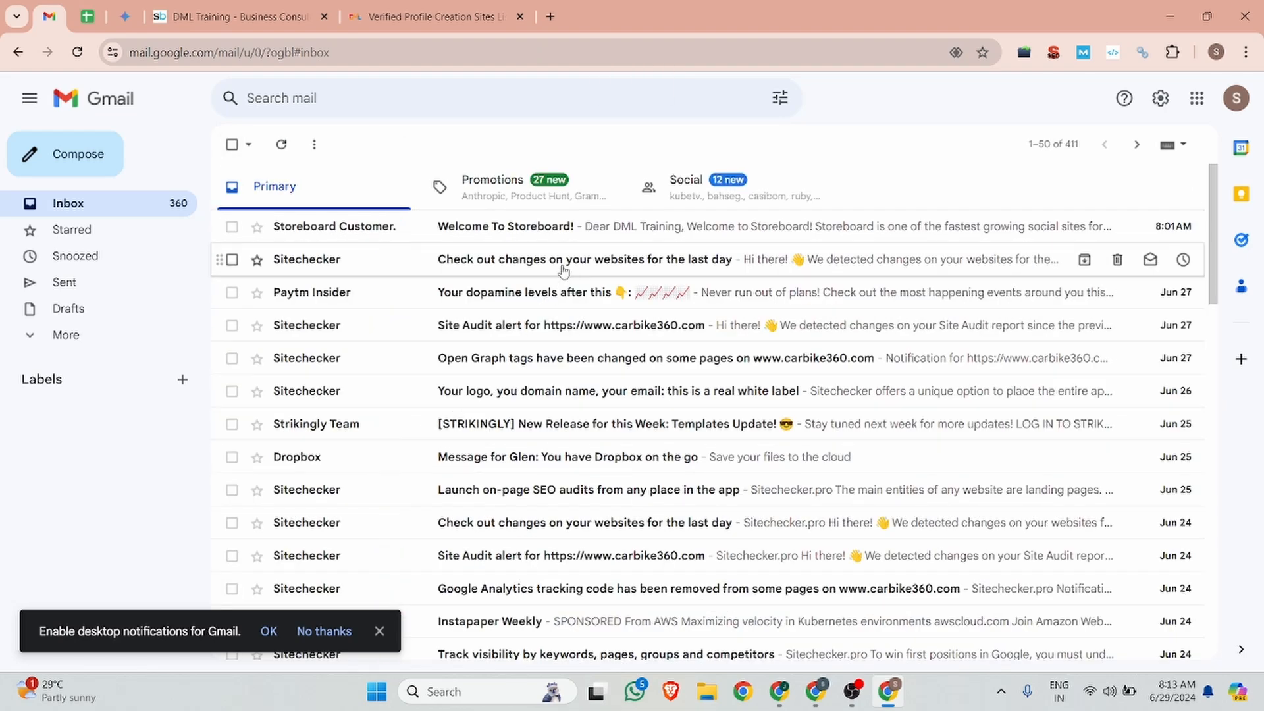
click(563, 269)
scroll(554, 285, down, 3)
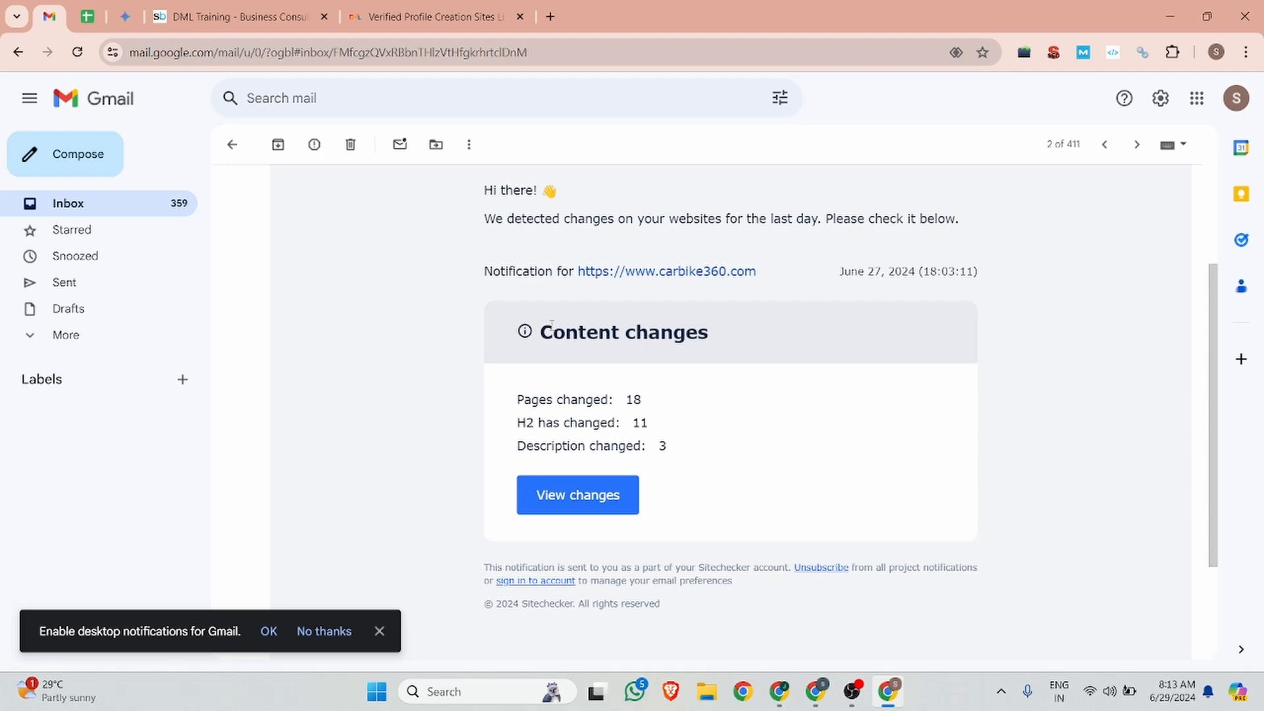
scroll(552, 321, up, 3)
click(232, 144)
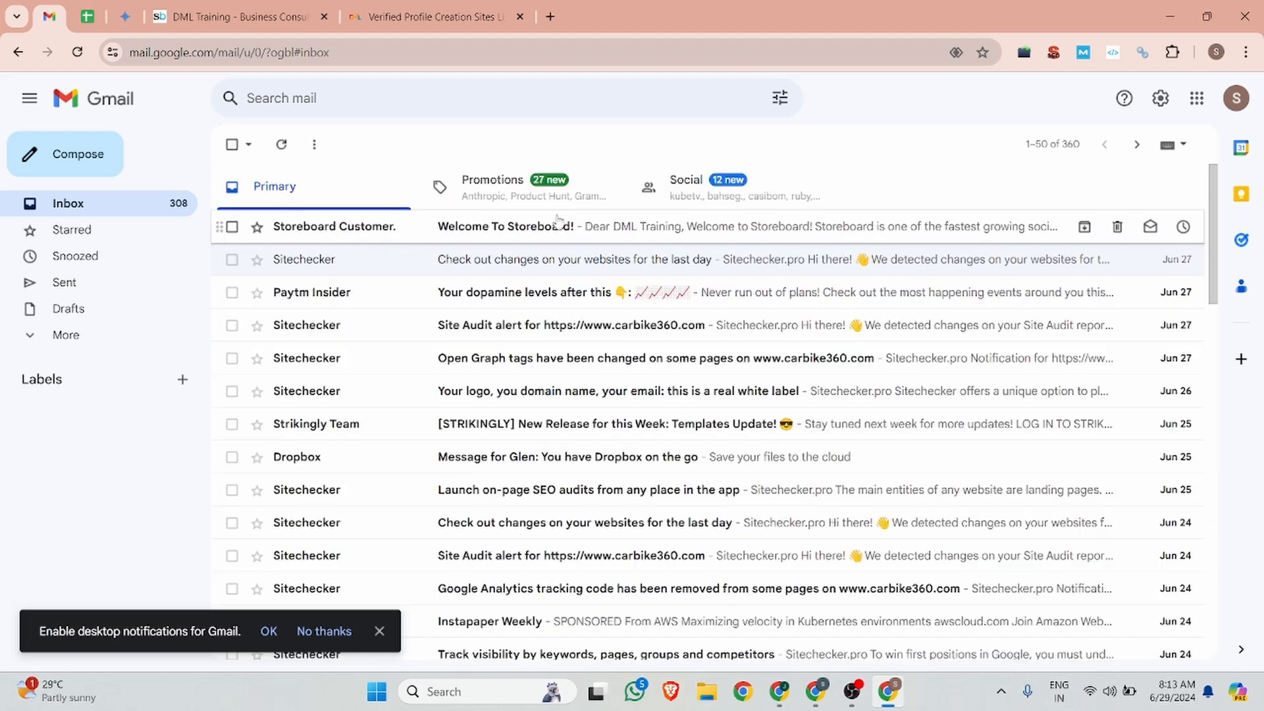
click(558, 224)
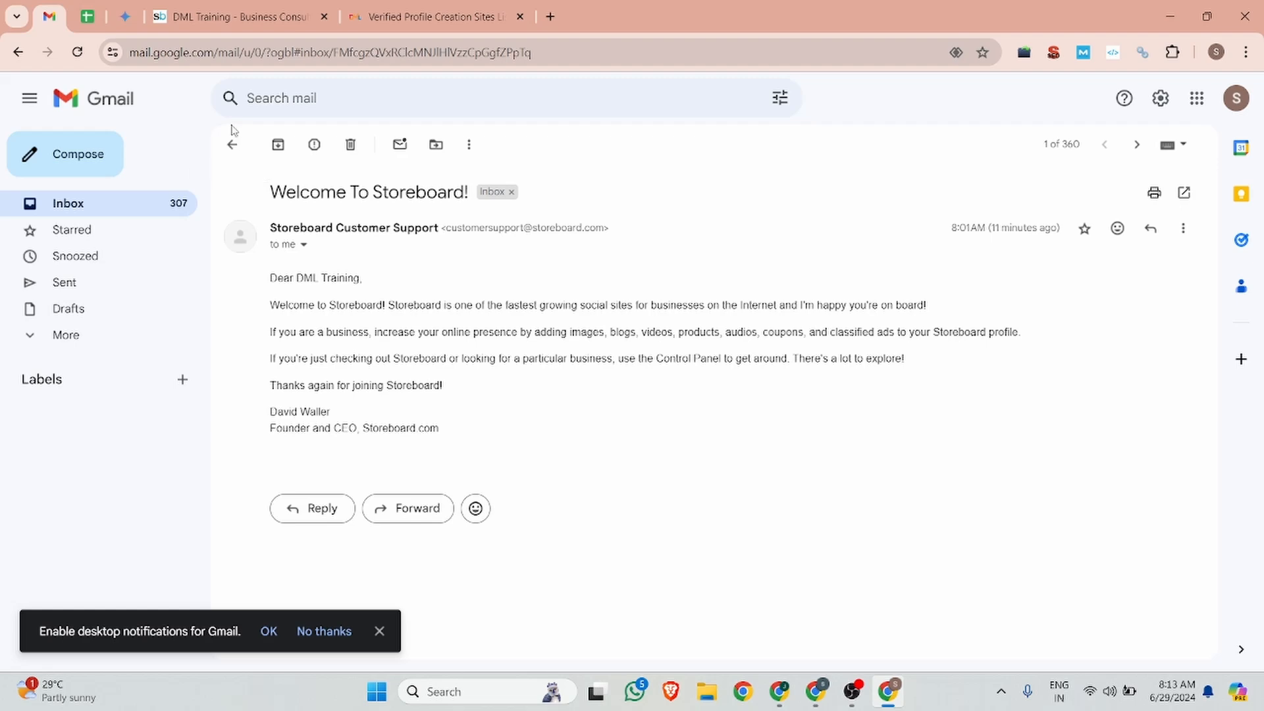
click(232, 144)
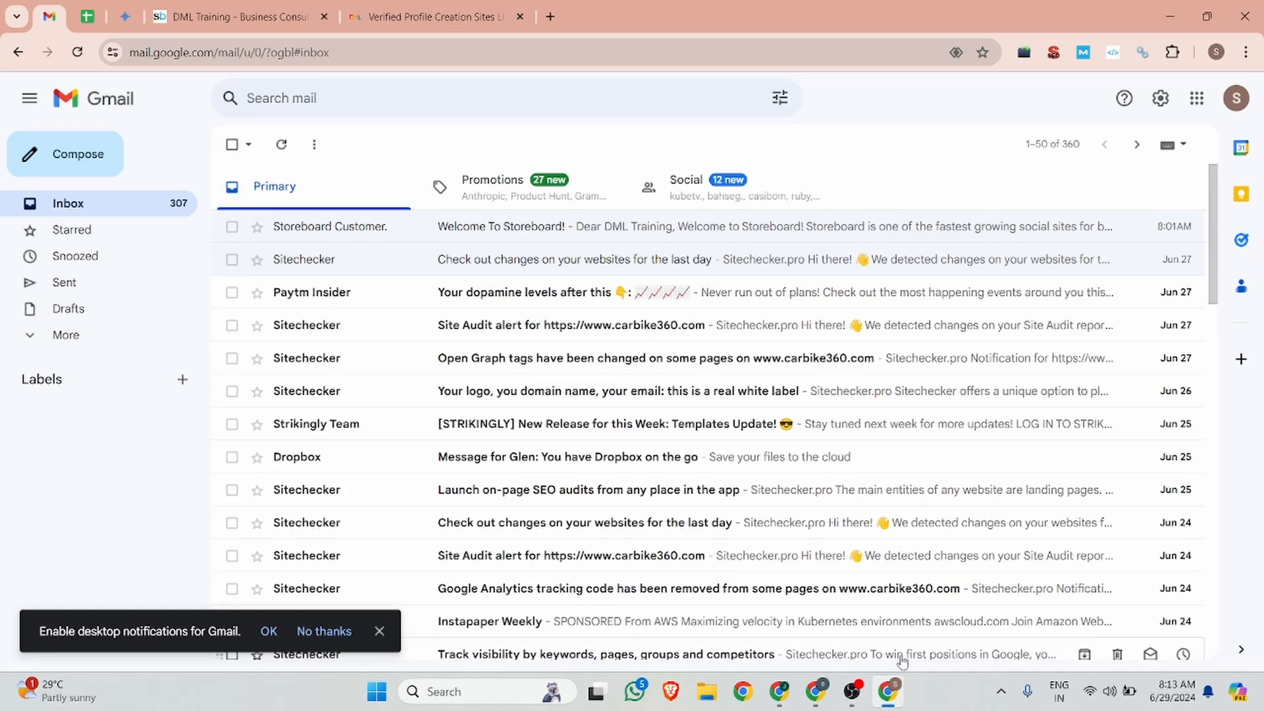
click(782, 700)
scroll(472, 359, down, 7)
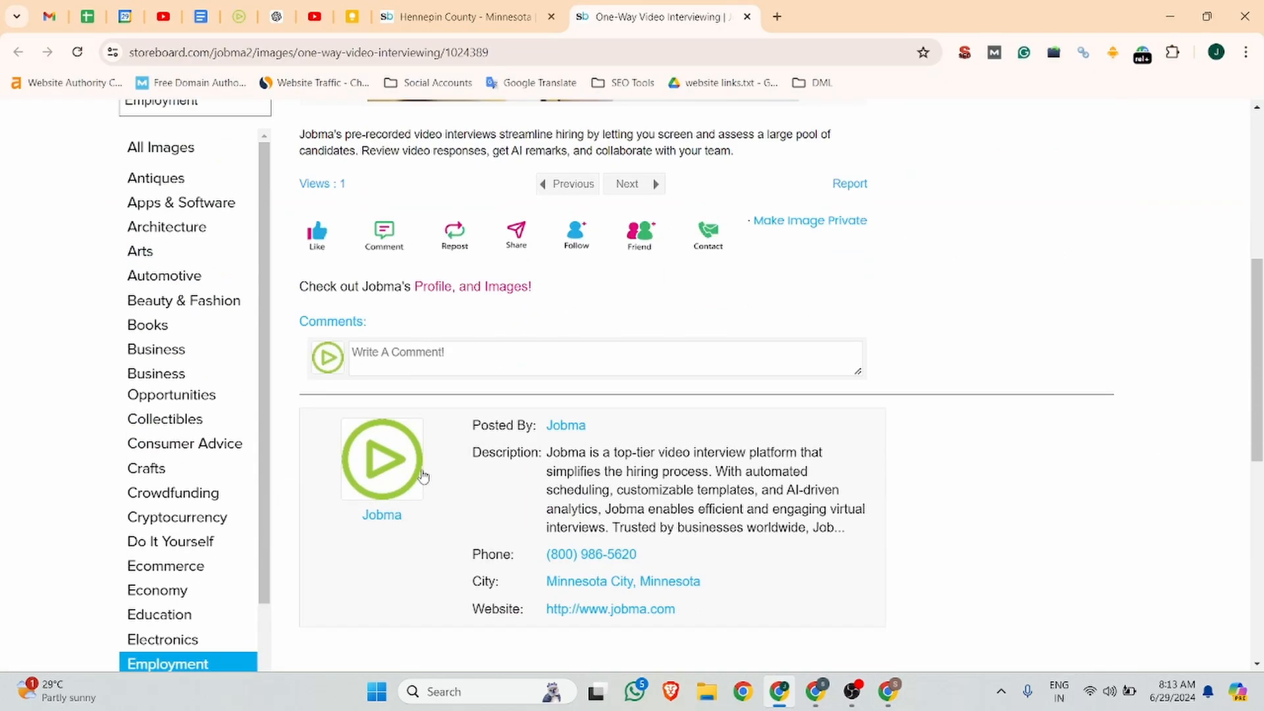
scroll(472, 359, up, 3)
scroll(471, 359, up, 1)
click(245, 283)
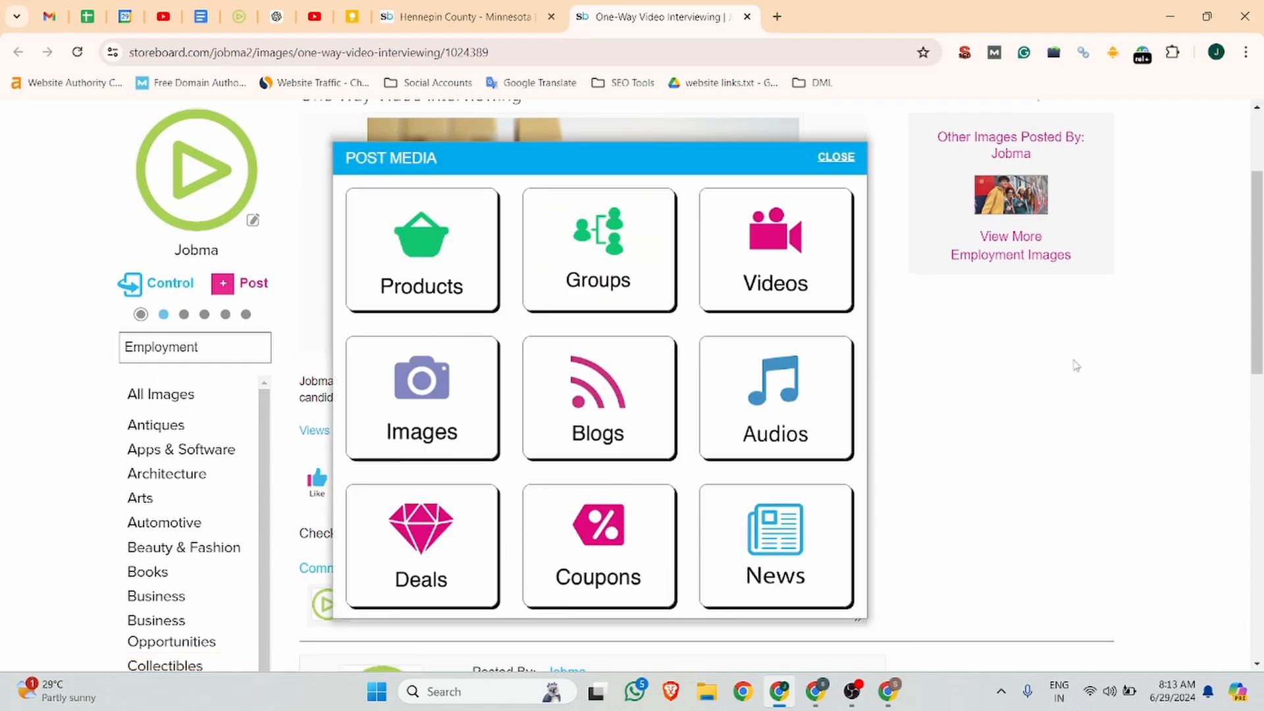
click(1075, 361)
scroll(1054, 296, up, 3)
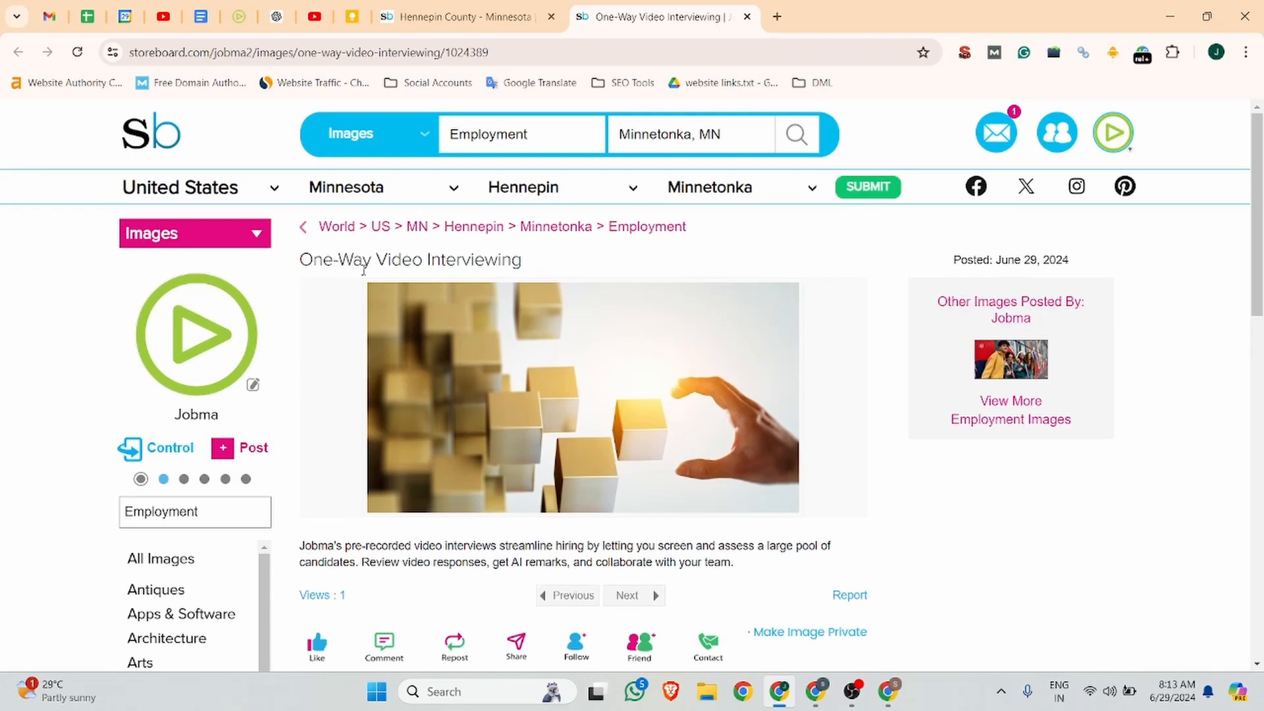